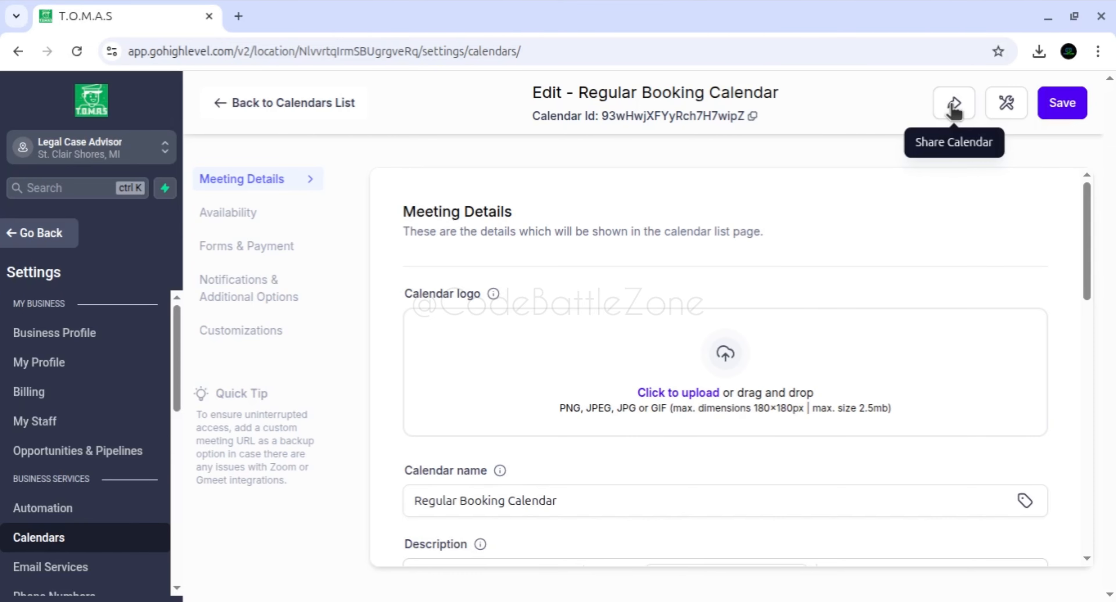
Copy the scheduling link of the Regular Booking Calendar and open it in a new browser tab.
{"action": "left_click", "coordinate": [954, 106]}
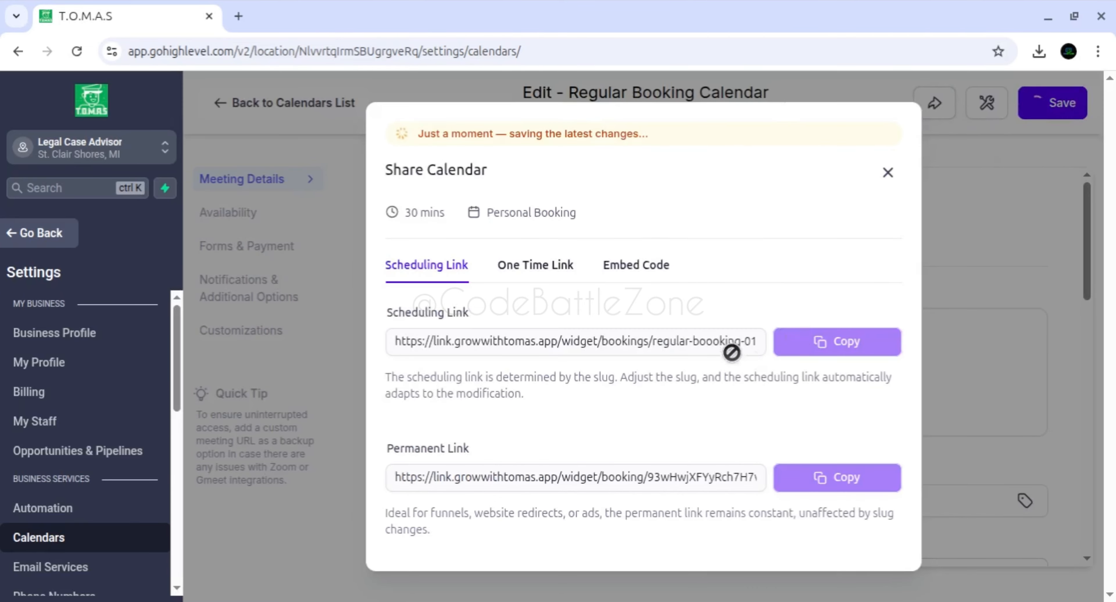
{"action": "triple_click", "coordinate": [715, 341]}
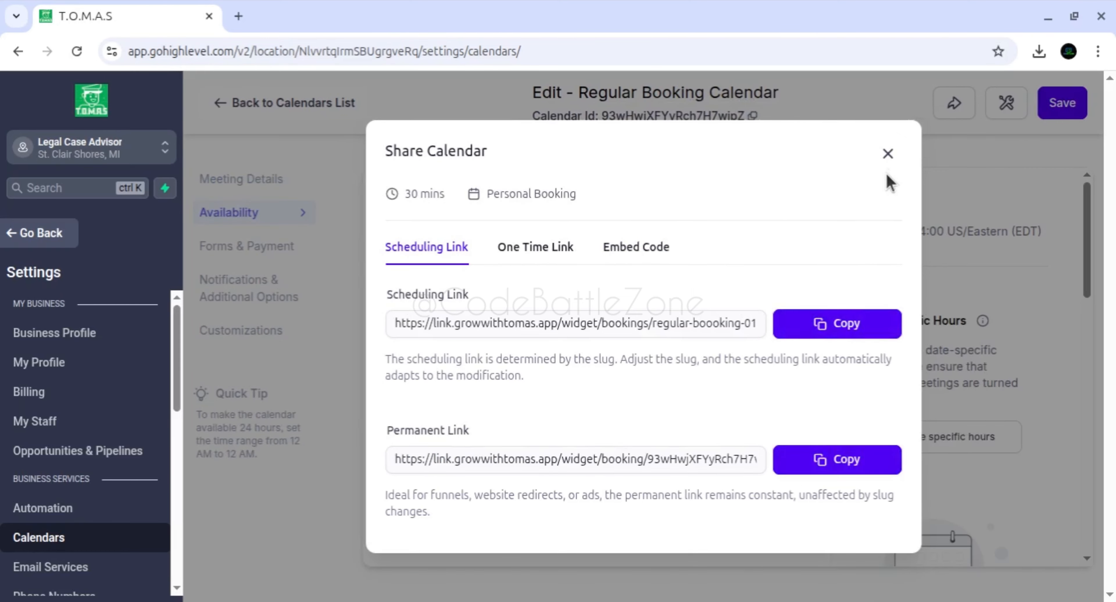
{"action": "left_click", "coordinate": [830, 325]}
{"action": "left_click", "coordinate": [887, 154]}
{"action": "left_click", "coordinate": [238, 16]}
{"action": "key", "text": "ctrl+v"}
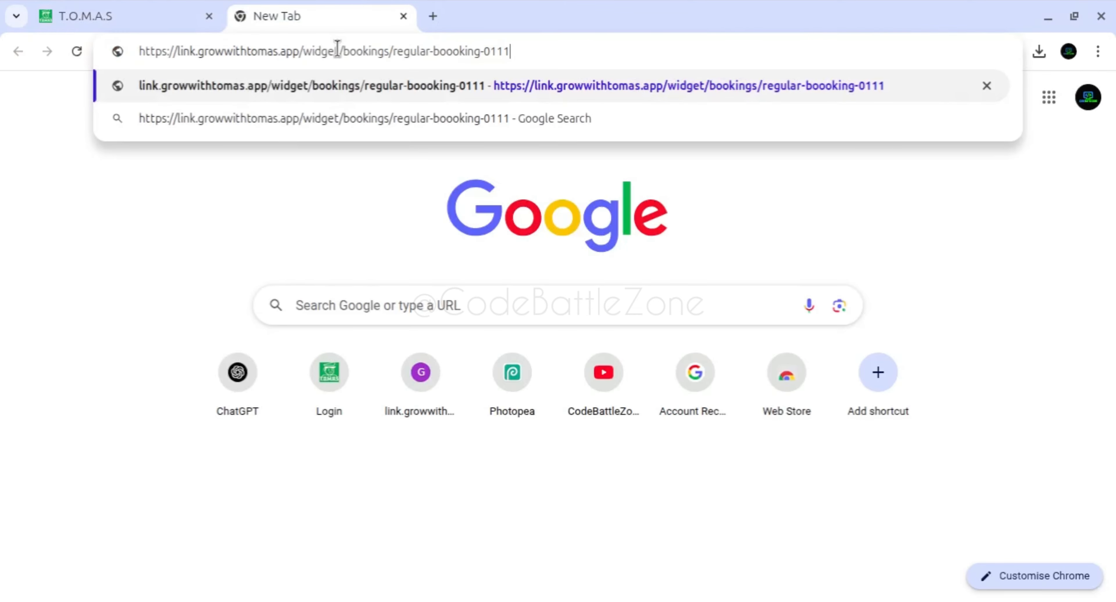
{"action": "key", "text": "Return"}
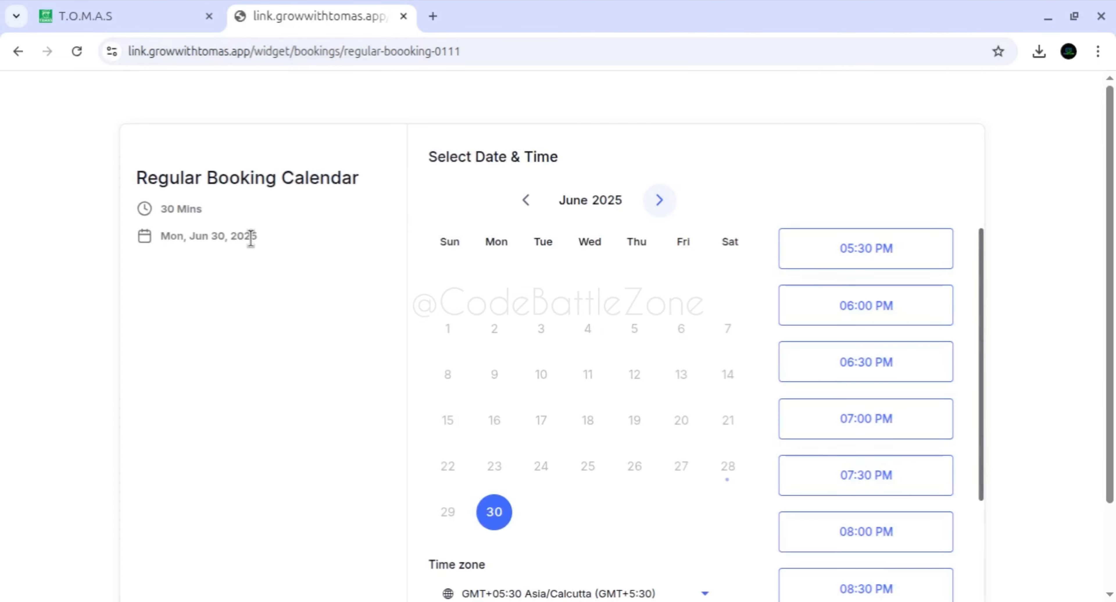
Review the public booking page, including the details form for the 05:30 PM slot on June 30, and return to the date selection.
{"action": "scroll", "coordinate": [1112, 208], "scroll_direction": "down", "scroll_amount": 1}
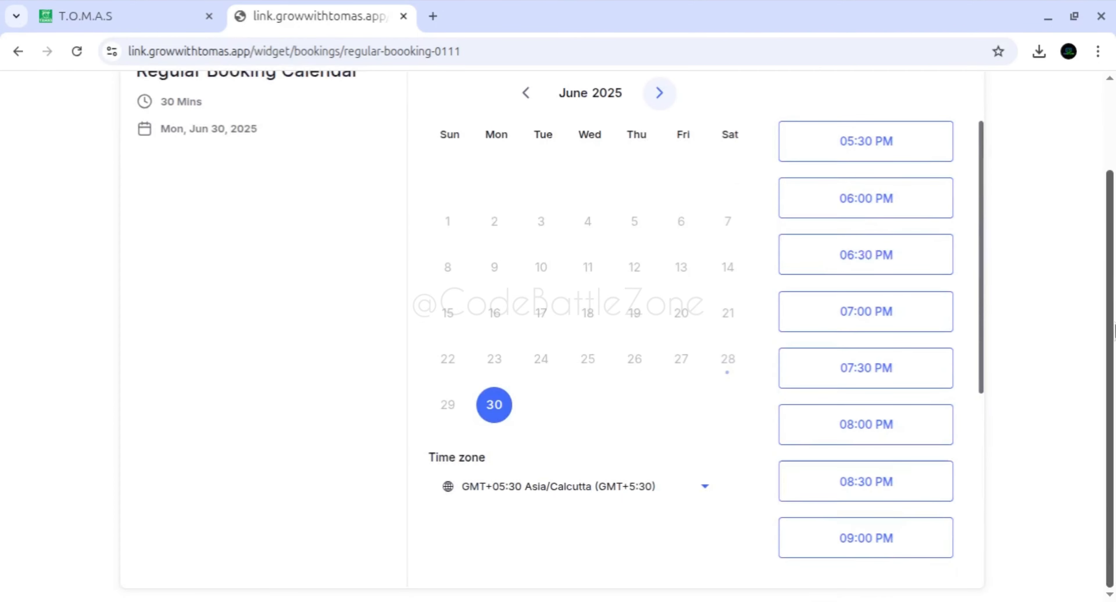
{"action": "scroll", "coordinate": [1108, 250], "scroll_direction": "up", "scroll_amount": 1}
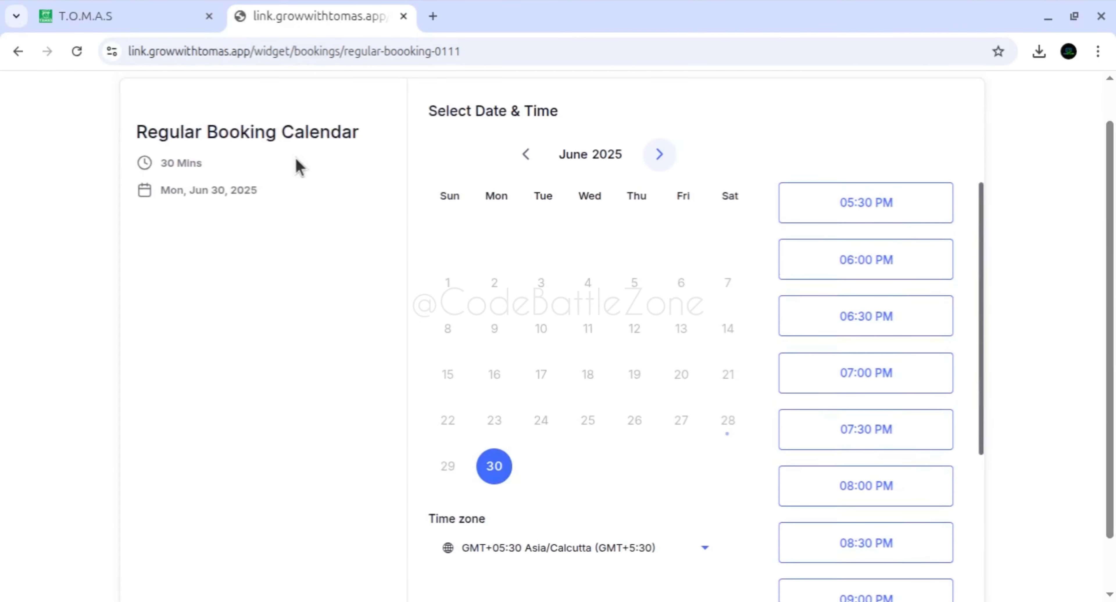
{"action": "left_click", "coordinate": [909, 210]}
{"action": "left_click", "coordinate": [910, 210]}
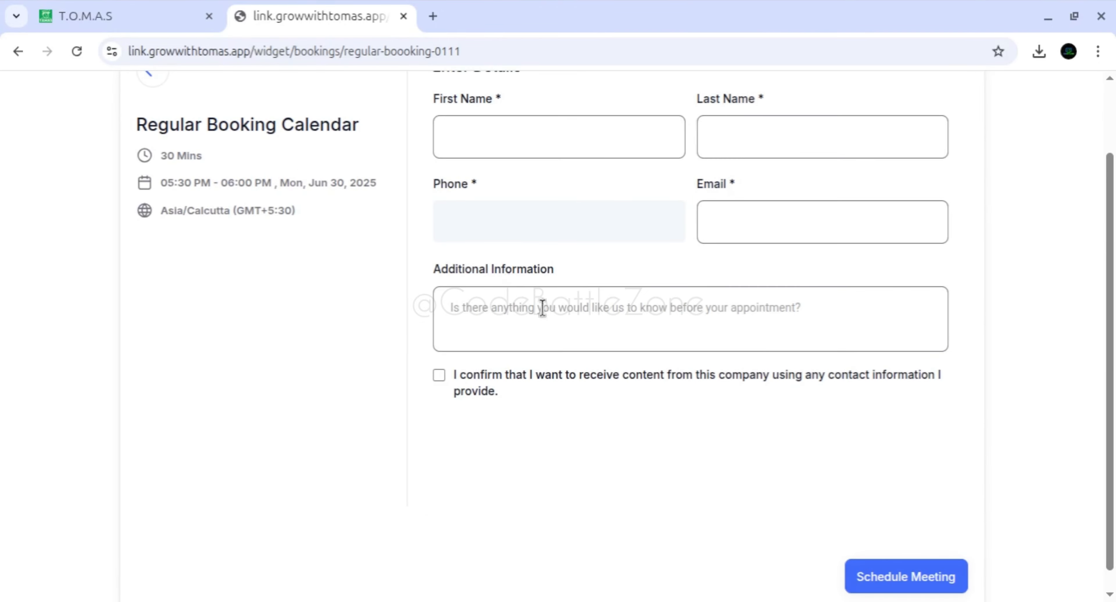
{"action": "left_click_drag", "start_coordinate": [1112, 221], "coordinate": [1111, 158]}
{"action": "left_click", "coordinate": [153, 150]}
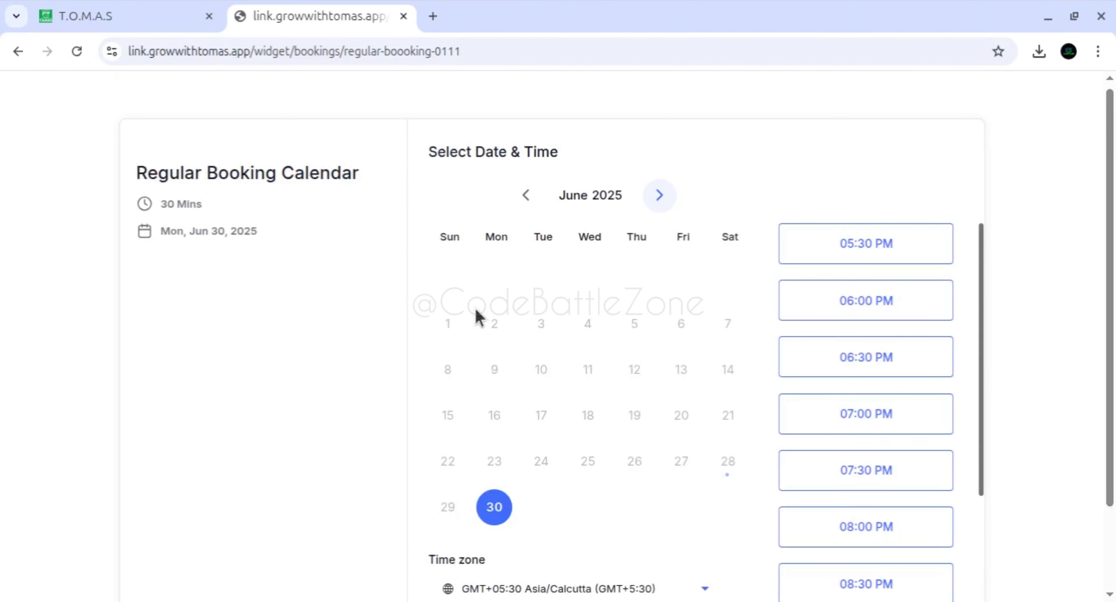
{"action": "triple_click", "coordinate": [173, 176]}
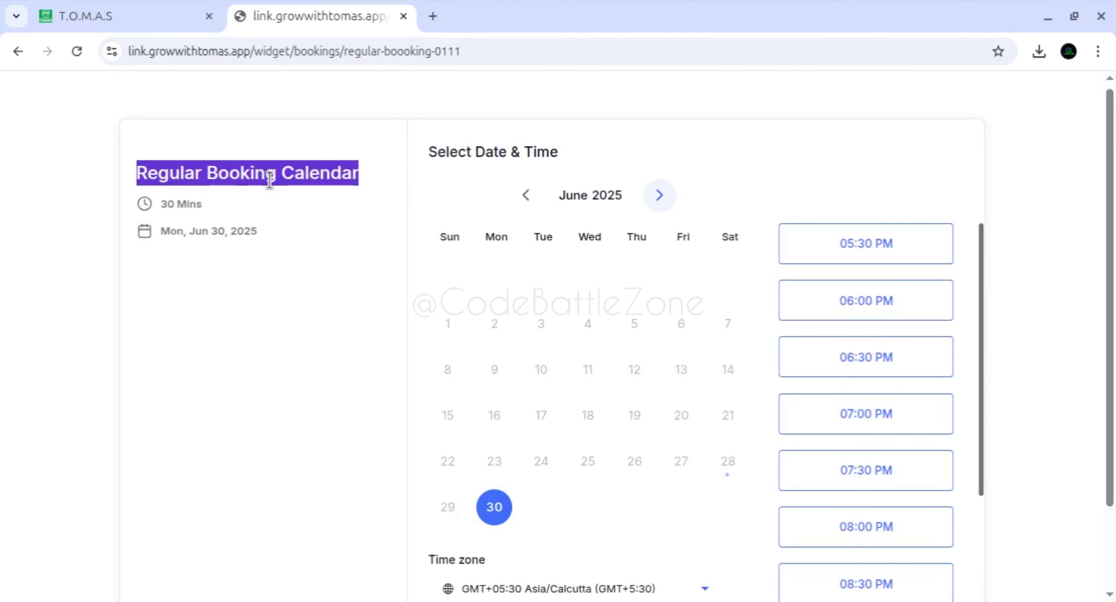
Return to the calendar editor's Meeting Details and upload pexels-santesson89-32660267.jpg as the calendar logo.
{"action": "left_click", "coordinate": [134, 26]}
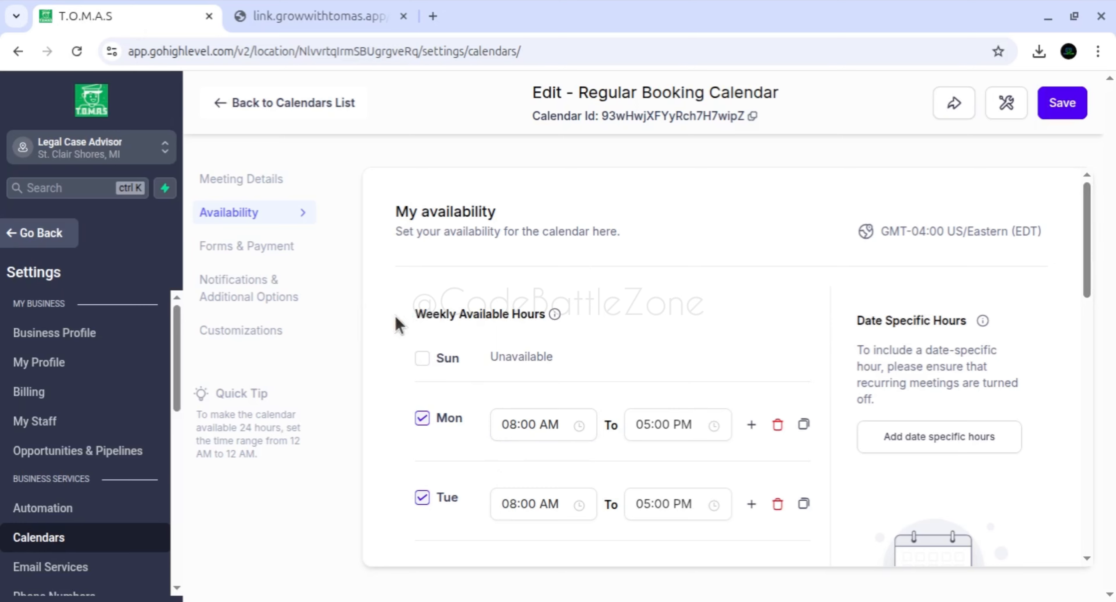
{"action": "left_click", "coordinate": [260, 180]}
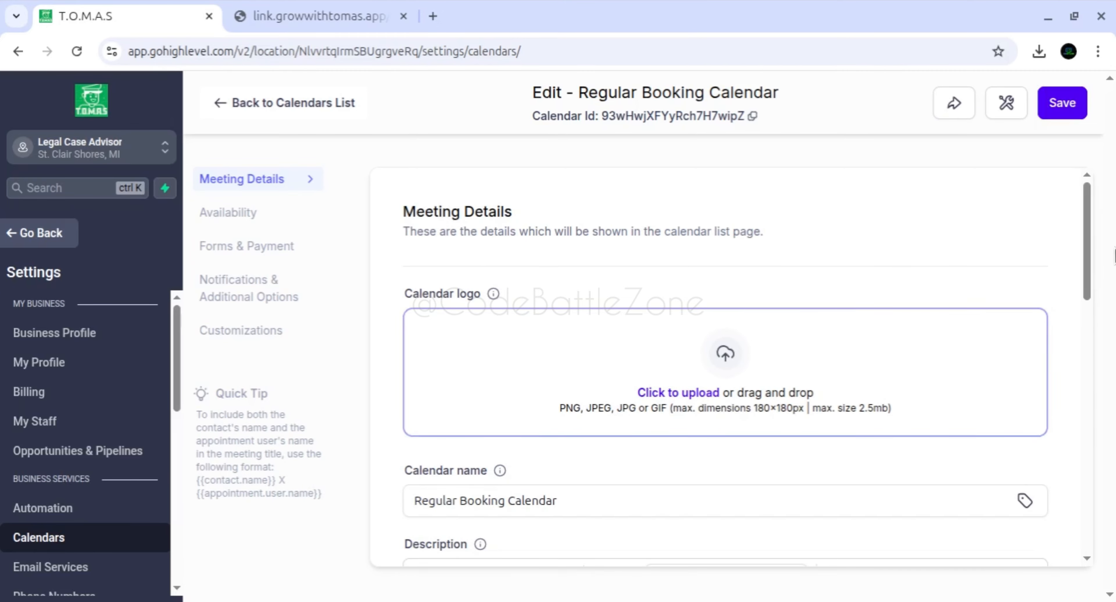
{"action": "left_click_drag", "start_coordinate": [1087, 204], "coordinate": [1092, 226]}
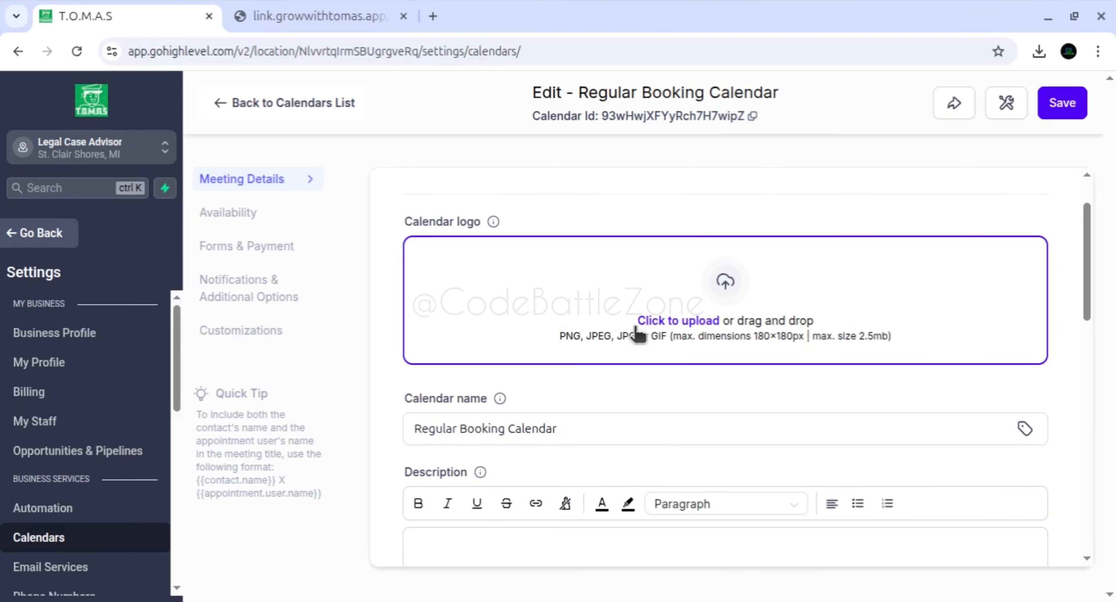
{"action": "left_click", "coordinate": [668, 325]}
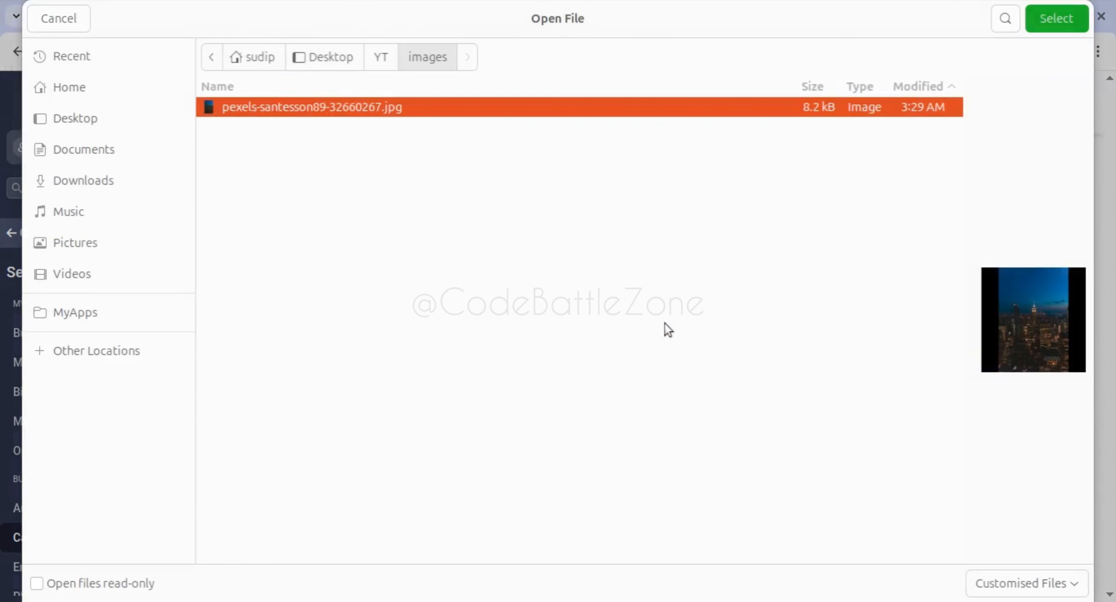
{"action": "double_click", "coordinate": [367, 113]}
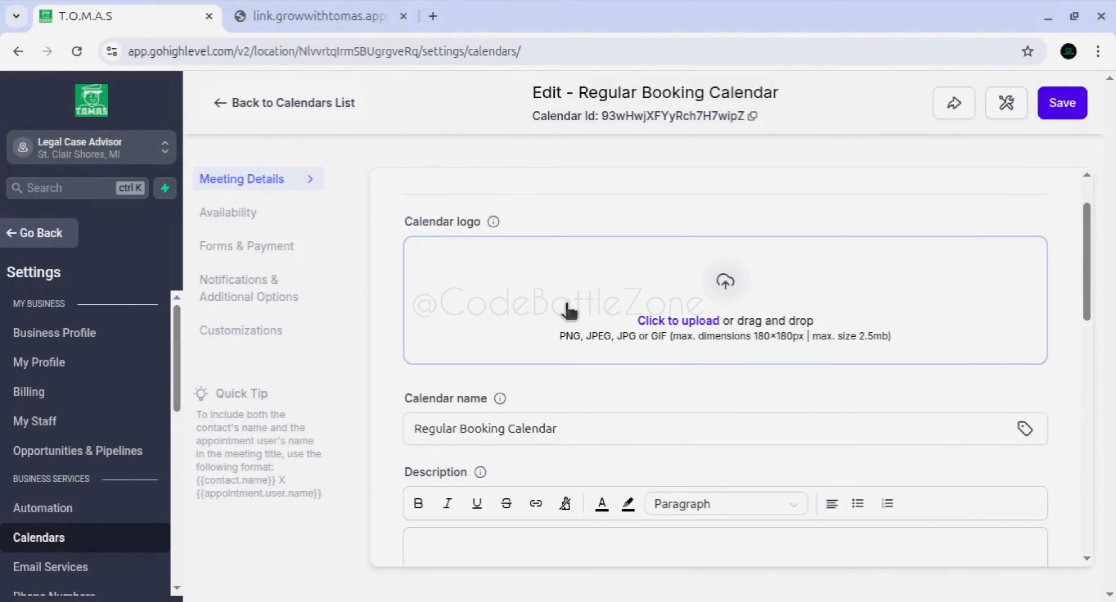
Try the Square widget shape for the calendar logo and set it back to Circle.
{"action": "scroll", "coordinate": [1089, 230], "scroll_direction": "down", "scroll_amount": 2}
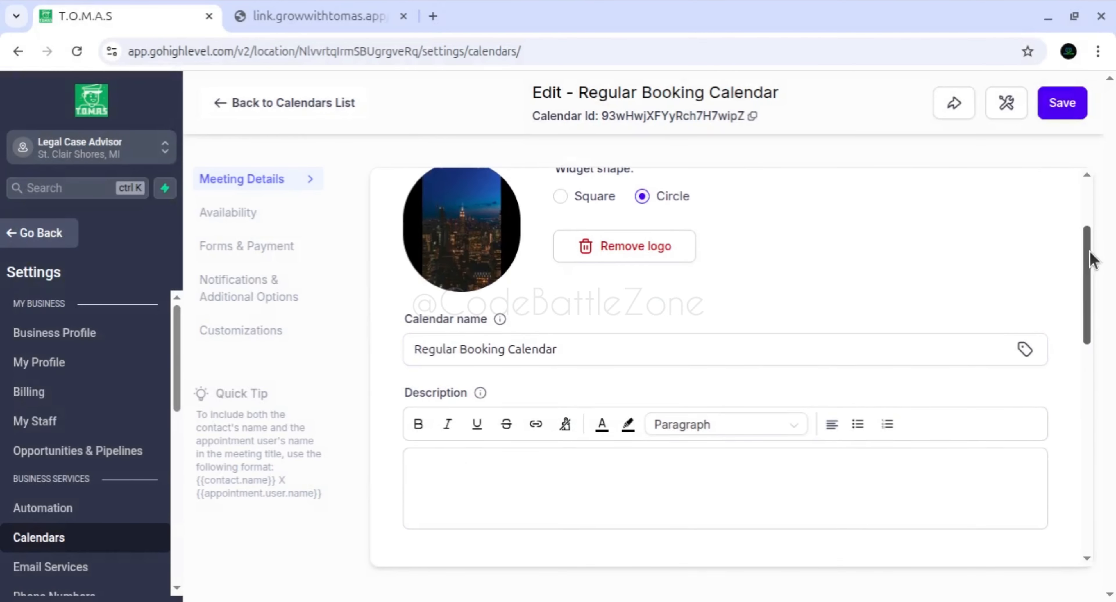
{"action": "scroll", "coordinate": [1088, 229], "scroll_direction": "up", "scroll_amount": 3}
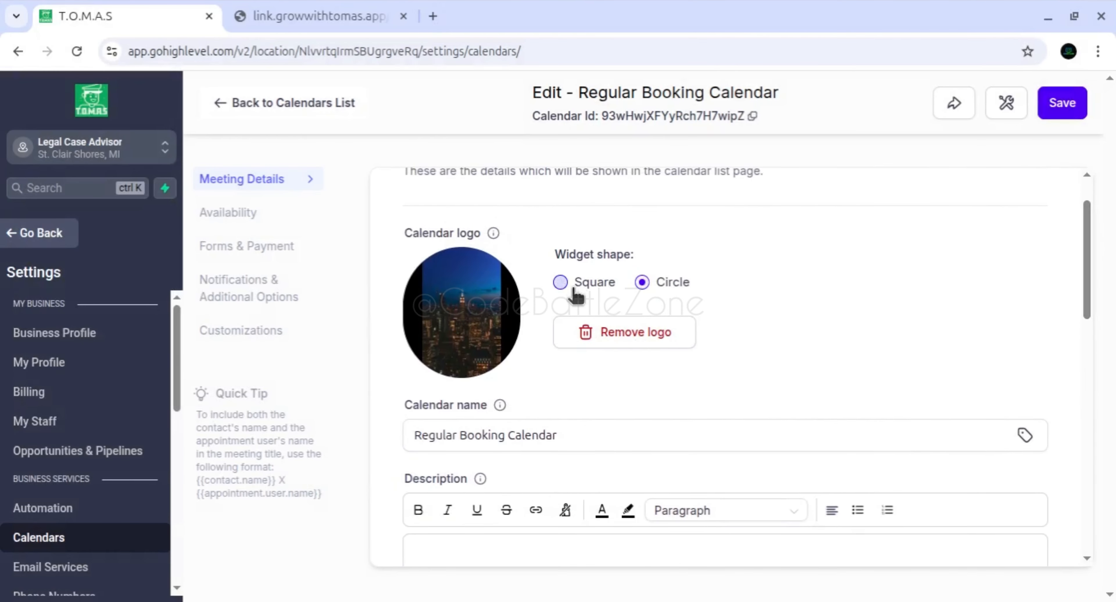
{"action": "left_click", "coordinate": [588, 286]}
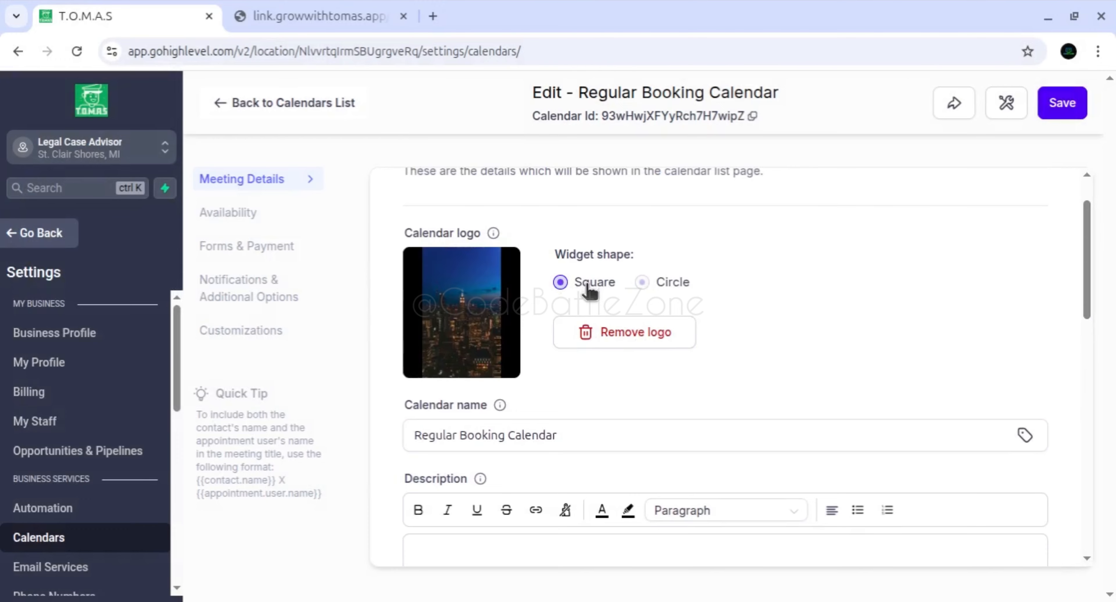
{"action": "left_click", "coordinate": [643, 282]}
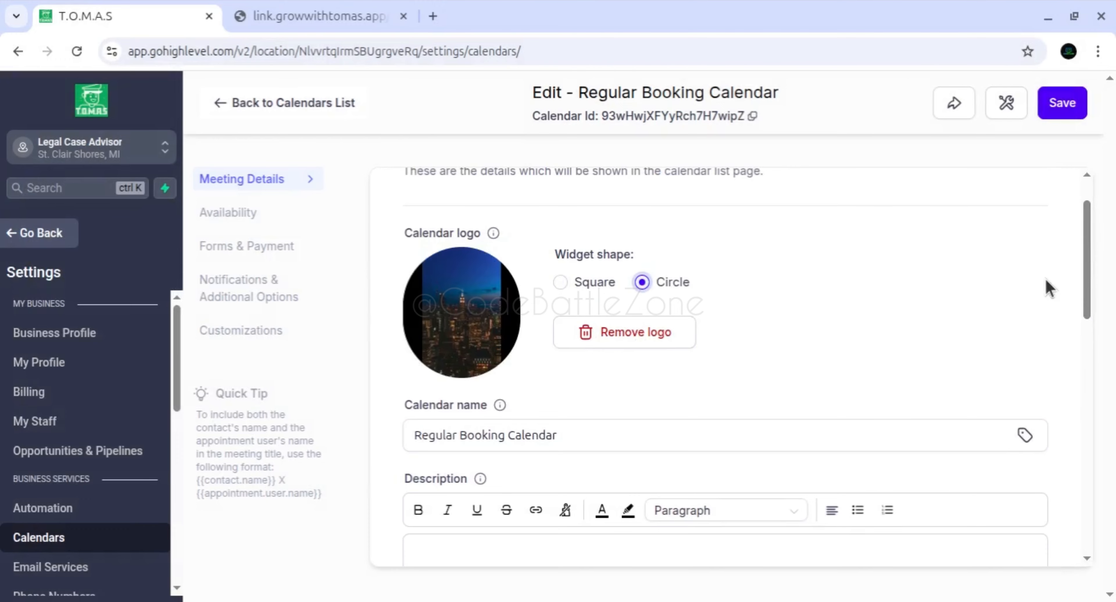
Enter "This is my personal booking calendar..." as the calendar description and make the text bold.
{"action": "mouse_move", "coordinate": [1085, 242]}
{"action": "left_mouse_down"}
{"action": "mouse_move", "coordinate": [1085, 262]}
{"action": "mouse_move", "coordinate": [1088, 231]}
{"action": "left_mouse_up"}
{"action": "left_click", "coordinate": [568, 466]}
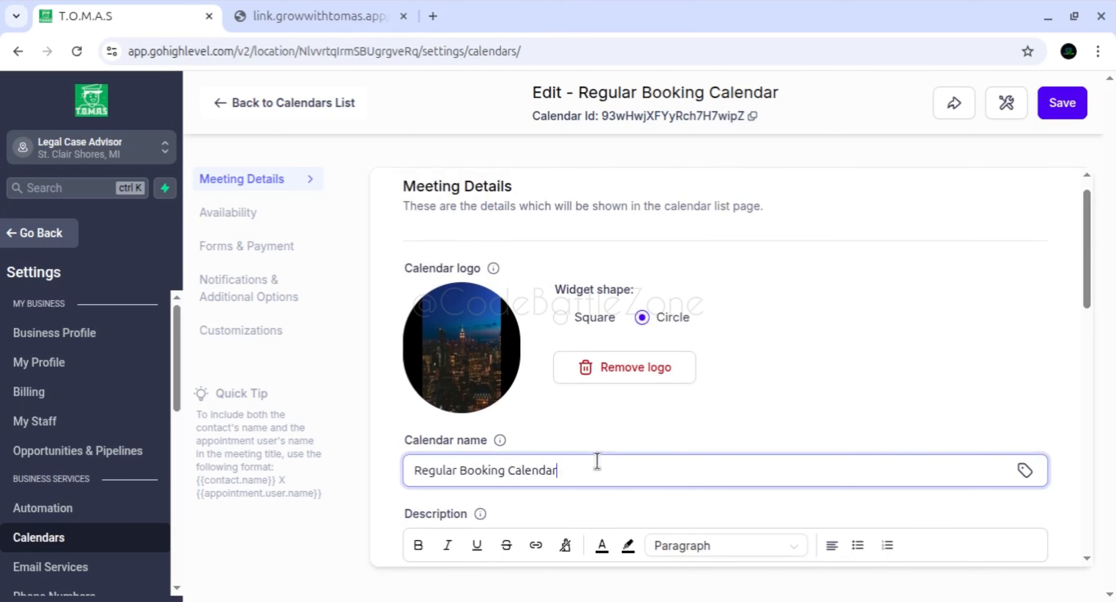
{"action": "scroll", "coordinate": [561, 451], "scroll_direction": "down", "scroll_amount": 2}
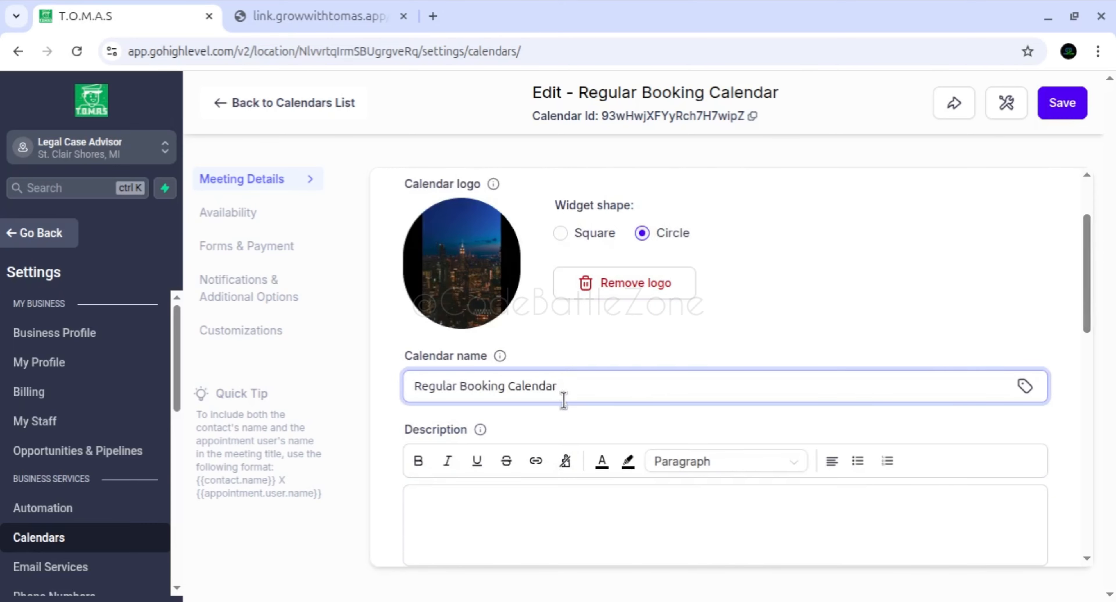
{"action": "left_click", "coordinate": [543, 505]}
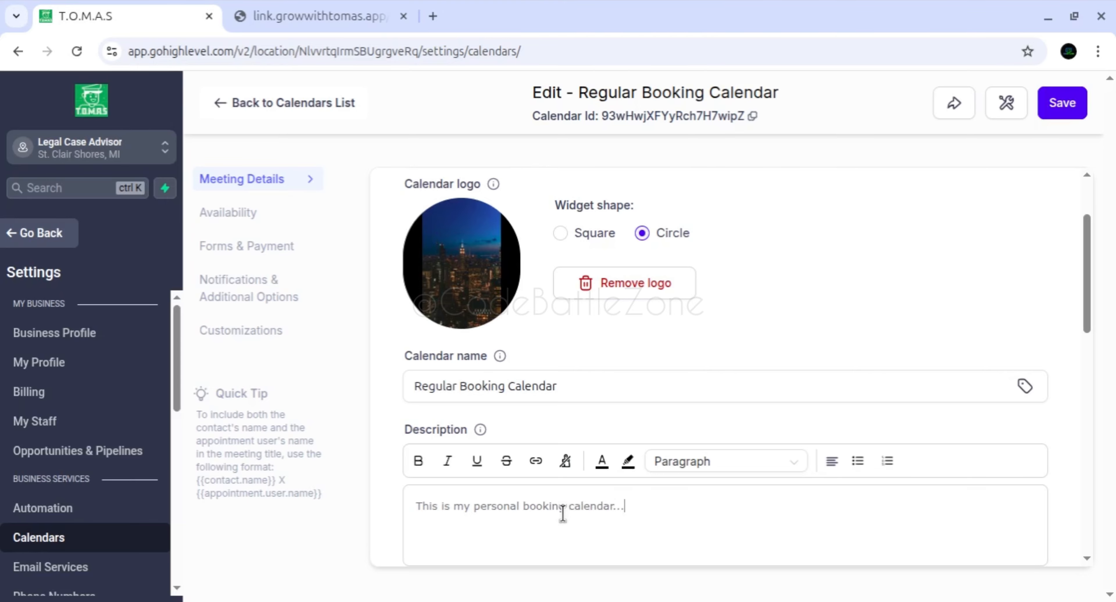
{"action": "scroll", "coordinate": [562, 514], "scroll_direction": "down", "scroll_amount": 6}
{"action": "scroll", "coordinate": [565, 498], "scroll_direction": "up", "scroll_amount": 4}
{"action": "triple_click", "coordinate": [544, 384]}
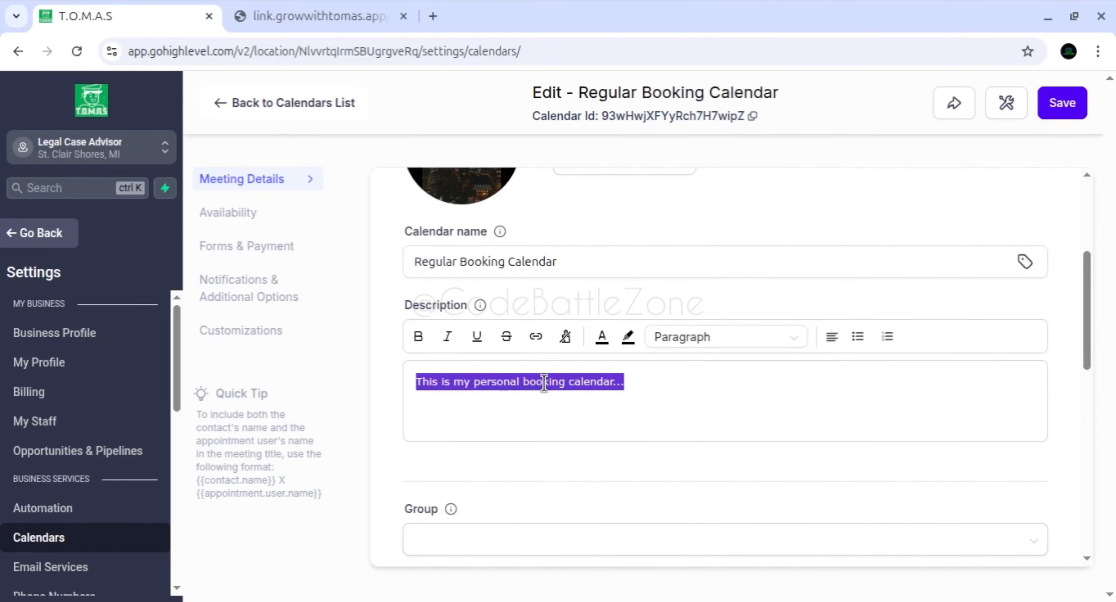
{"action": "left_click", "coordinate": [418, 336]}
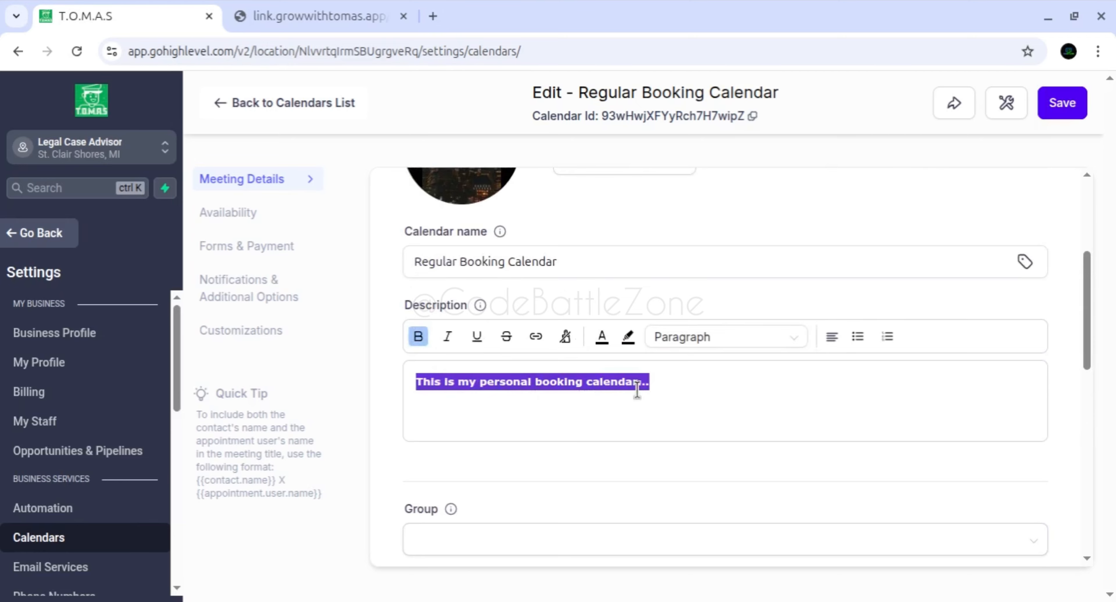
Check which groups are available for the calendar, leaving the Group field empty.
{"action": "scroll", "coordinate": [624, 415], "scroll_direction": "down", "scroll_amount": 8}
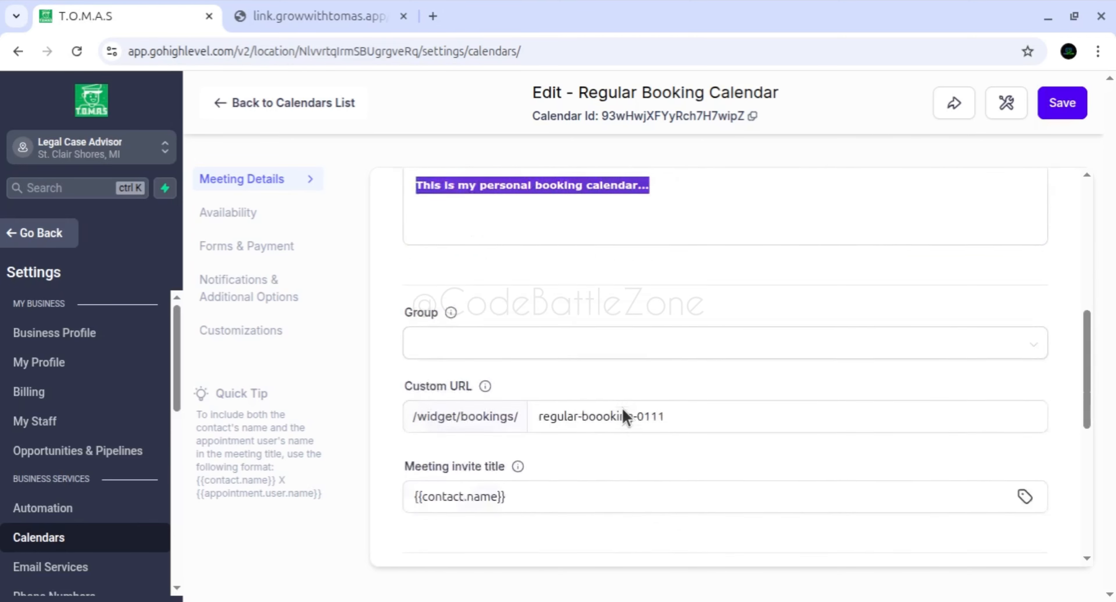
{"action": "scroll", "coordinate": [628, 391], "scroll_direction": "up", "scroll_amount": 3}
{"action": "left_click", "coordinate": [559, 281]}
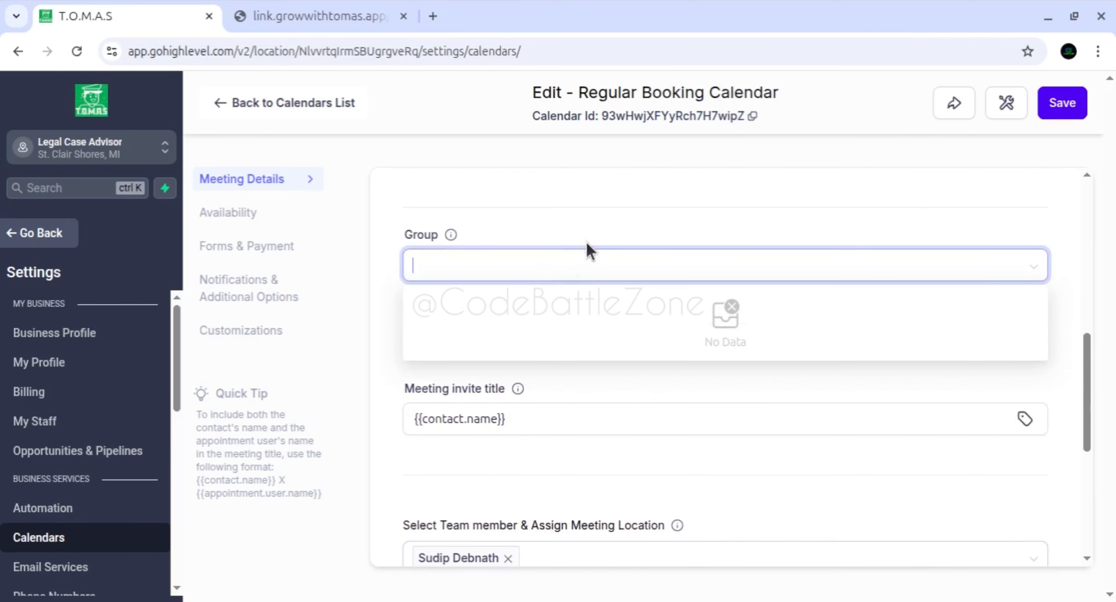
{"action": "left_click", "coordinate": [599, 248]}
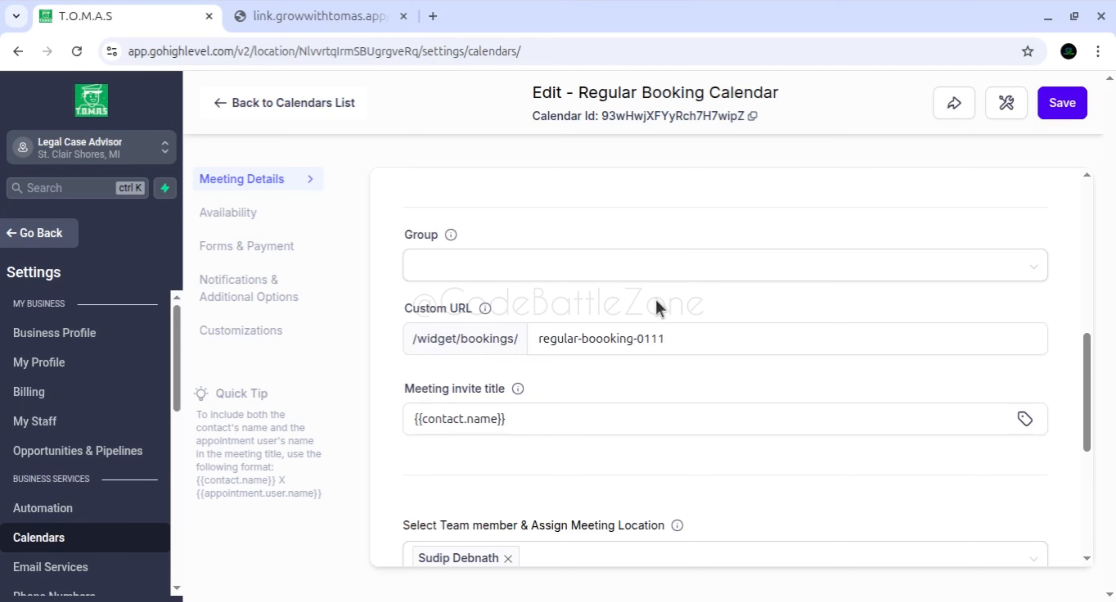
Review the custom URL and meeting invite title, and check the team members available for the calendar.
{"action": "left_click_drag", "start_coordinate": [1087, 355], "coordinate": [1091, 388]}
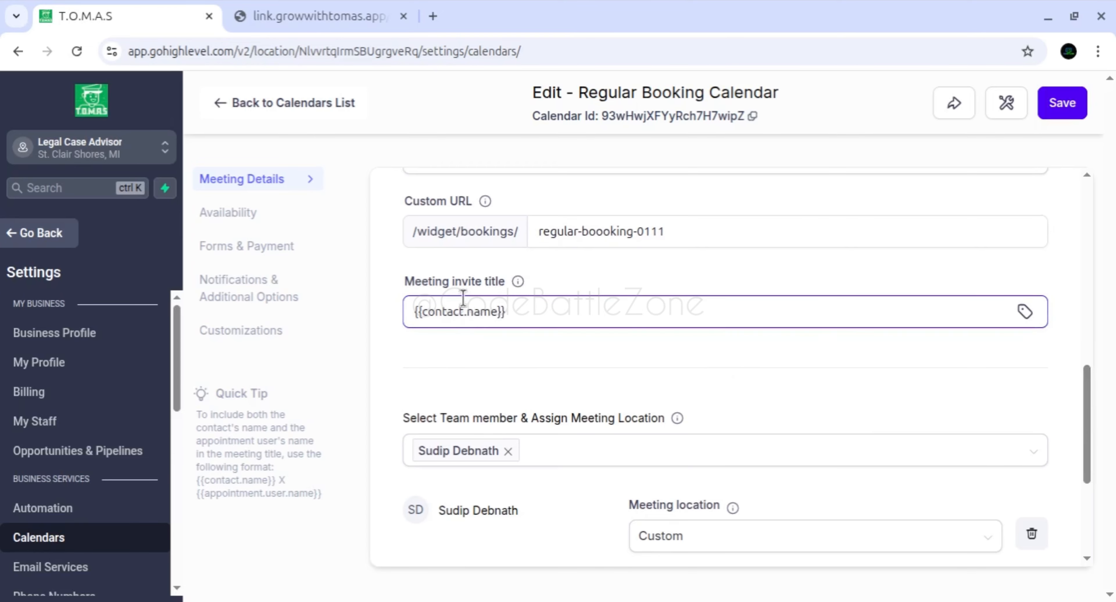
{"action": "left_click_drag", "start_coordinate": [1089, 385], "coordinate": [1093, 398]}
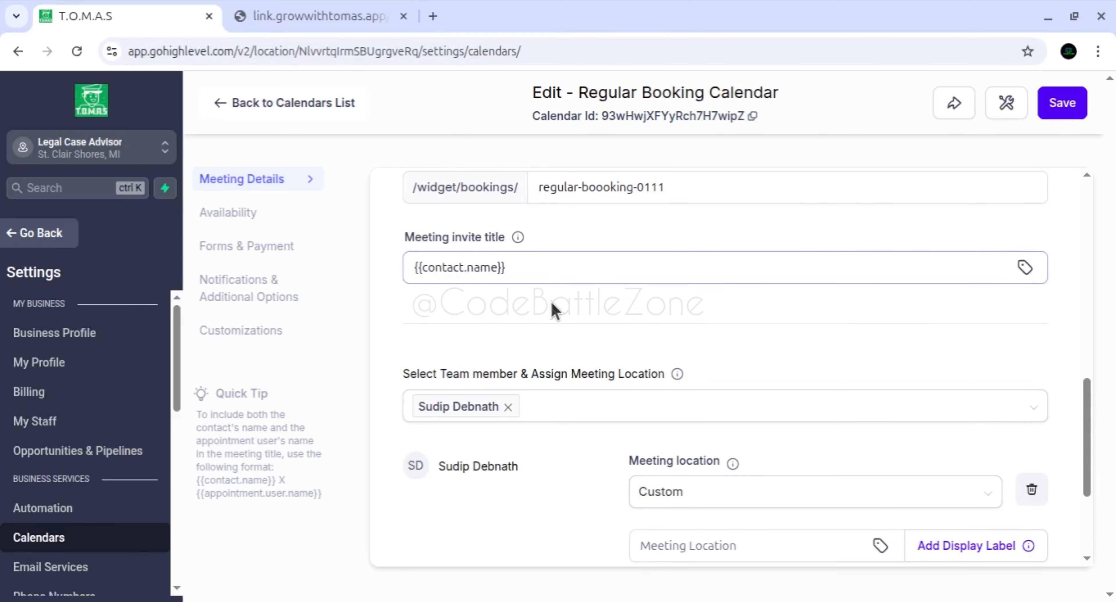
{"action": "scroll", "coordinate": [1091, 414], "scroll_direction": "down", "scroll_amount": 1}
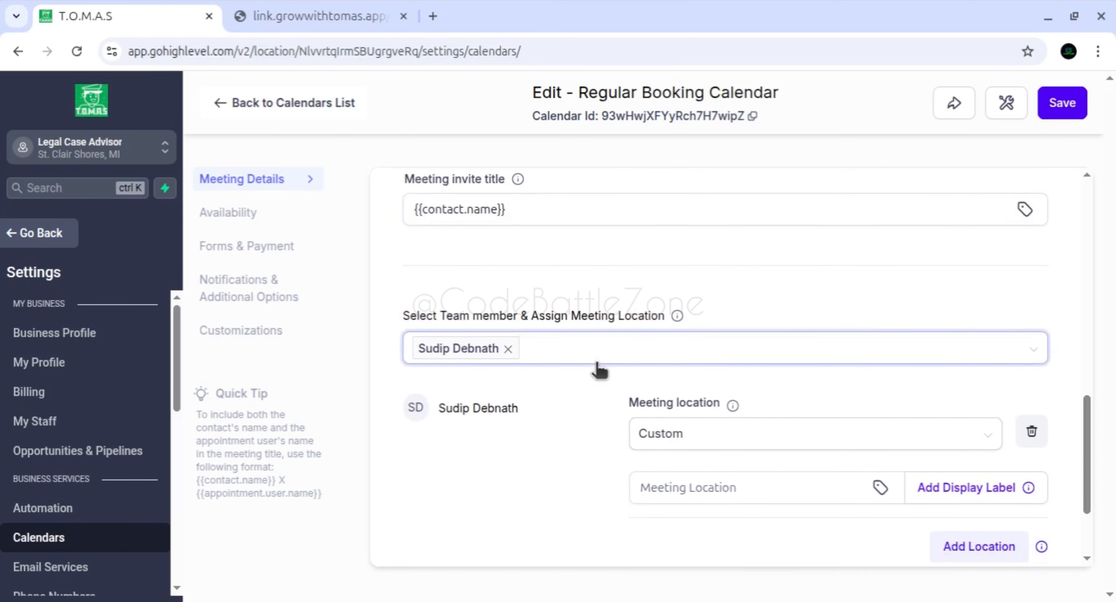
{"action": "scroll", "coordinate": [1085, 428], "scroll_direction": "down", "scroll_amount": 1}
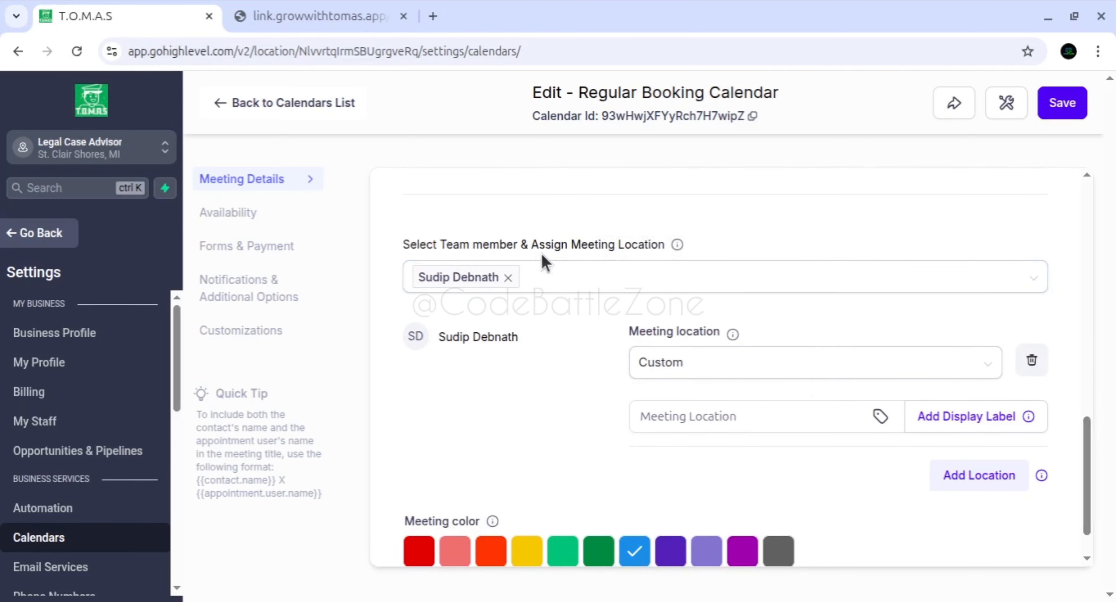
{"action": "left_click", "coordinate": [643, 271]}
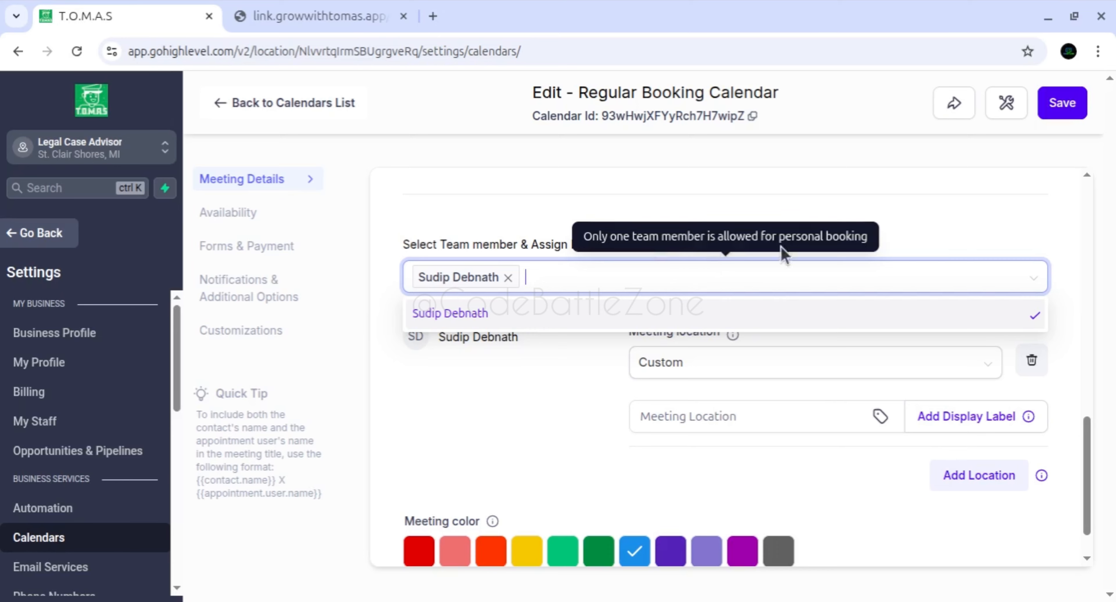
{"action": "left_click", "coordinate": [575, 357]}
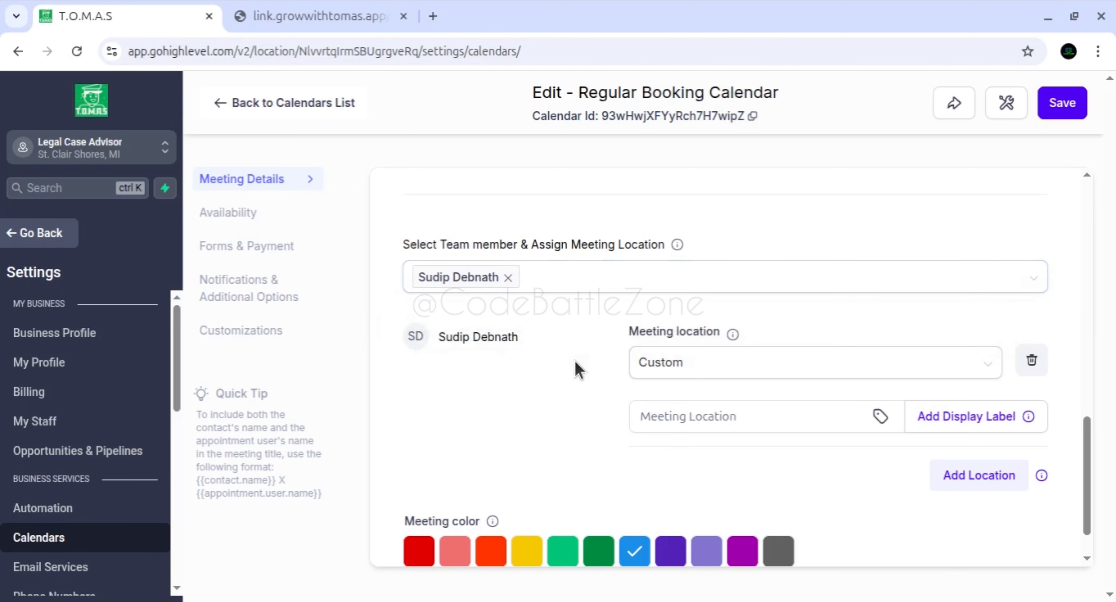
Review the meeting location options for the assigned team member and keep Custom selected.
{"action": "scroll", "coordinate": [1090, 451], "scroll_direction": "down", "scroll_amount": 1}
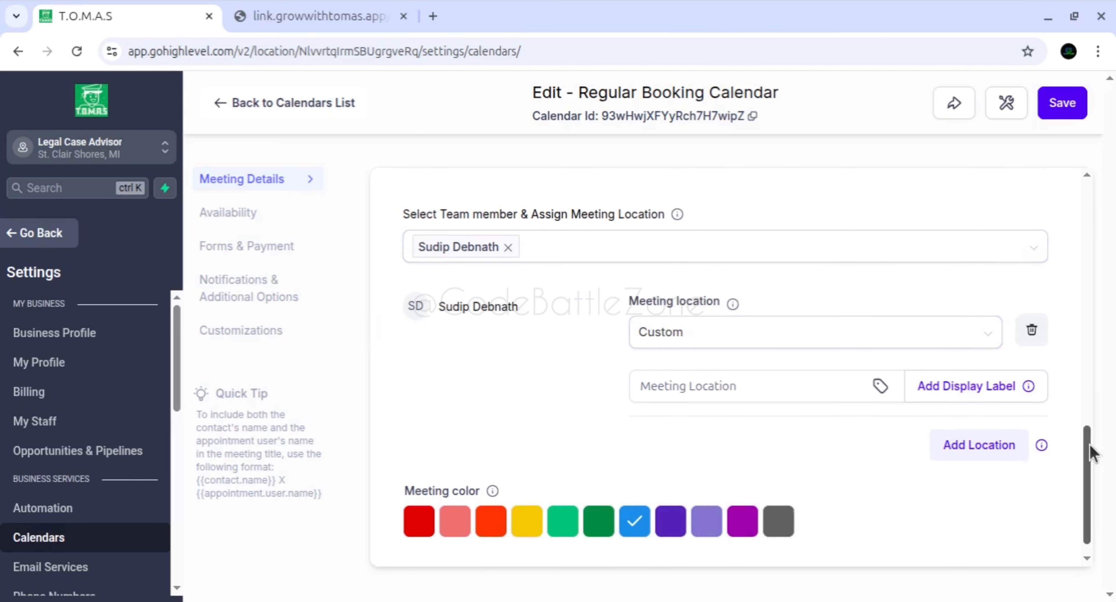
{"action": "left_click_drag", "start_coordinate": [1091, 451], "coordinate": [1093, 458]}
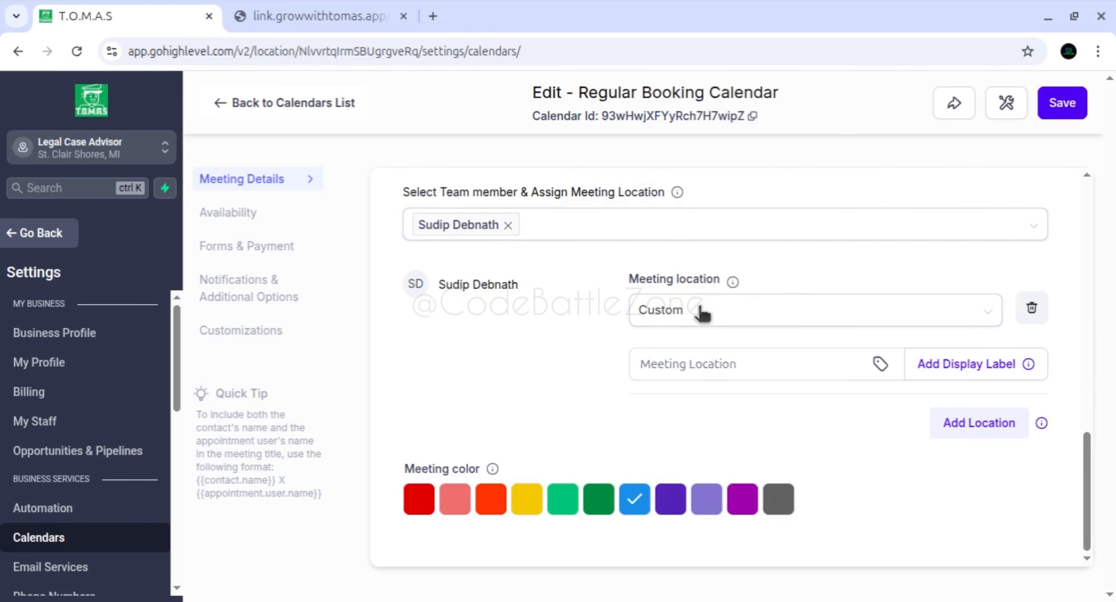
{"action": "left_click", "coordinate": [720, 315]}
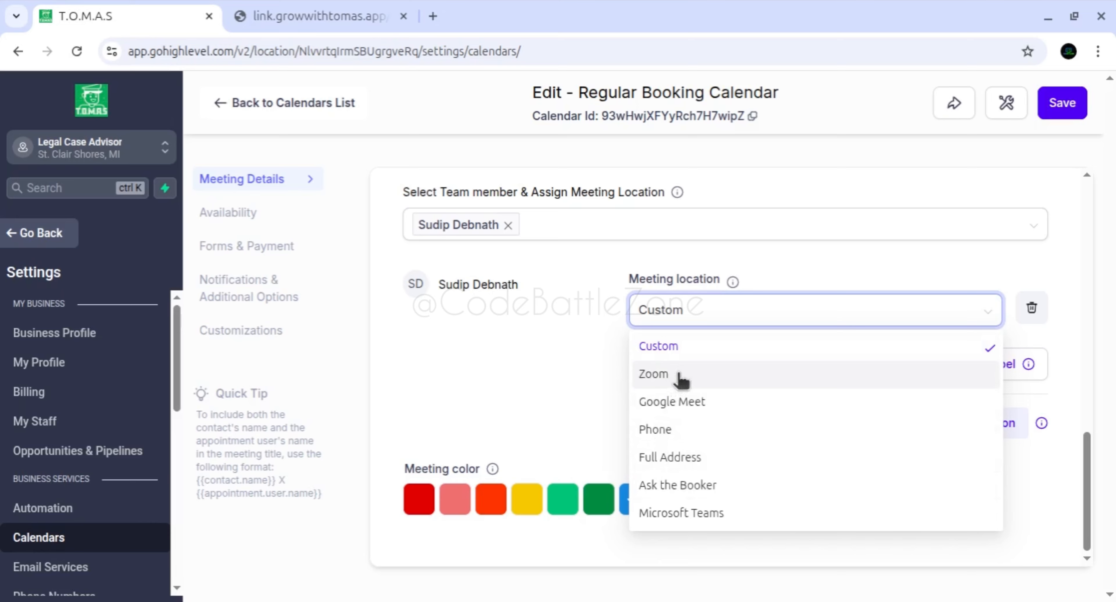
{"action": "left_click", "coordinate": [650, 349]}
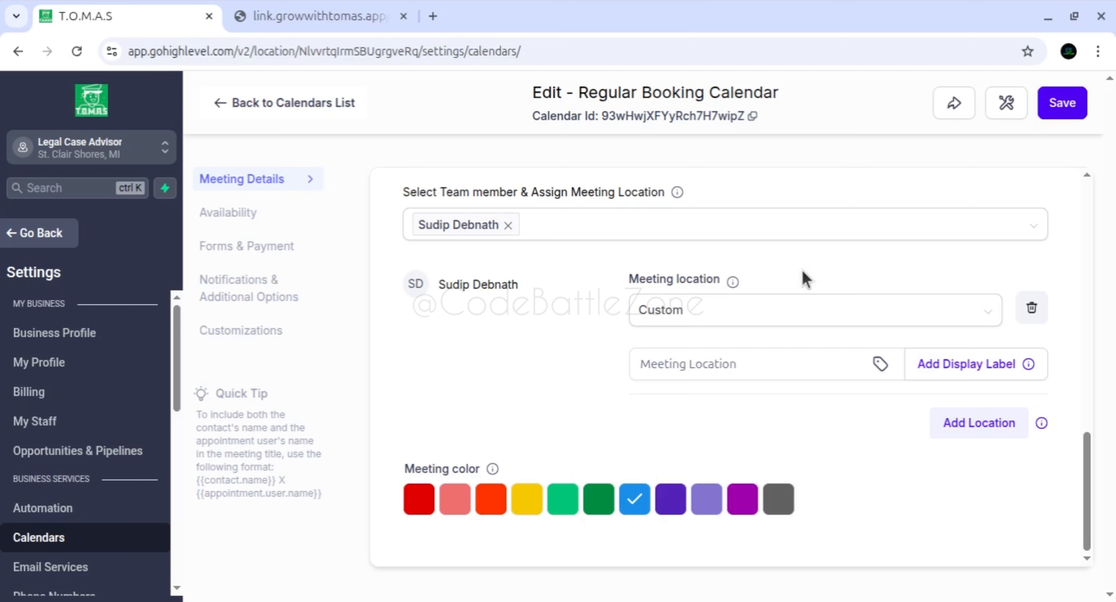
{"action": "left_click", "coordinate": [782, 306]}
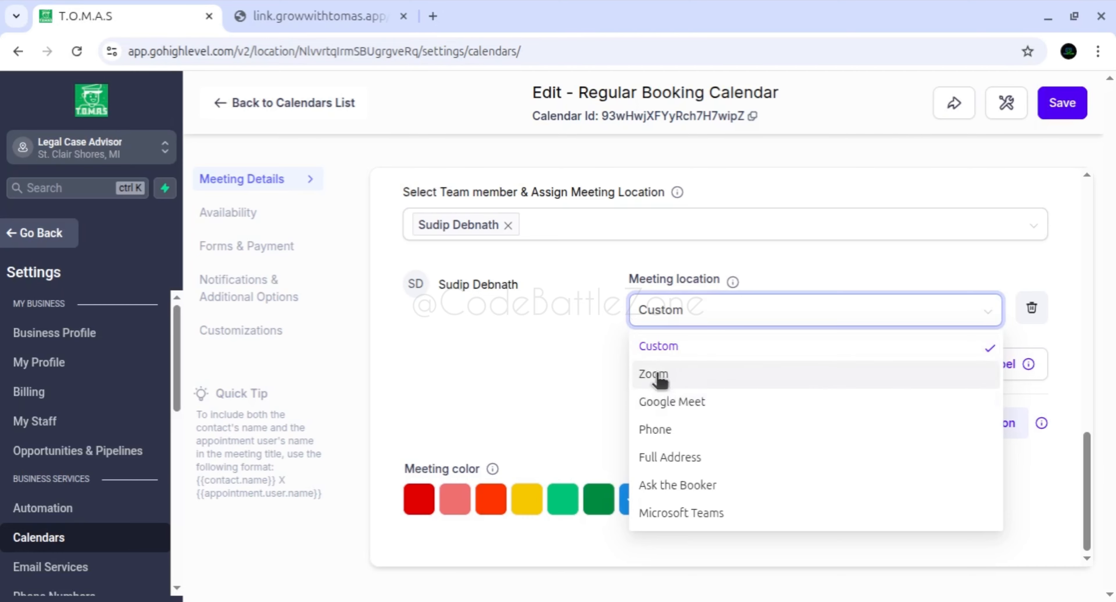
{"action": "left_click", "coordinate": [680, 376]}
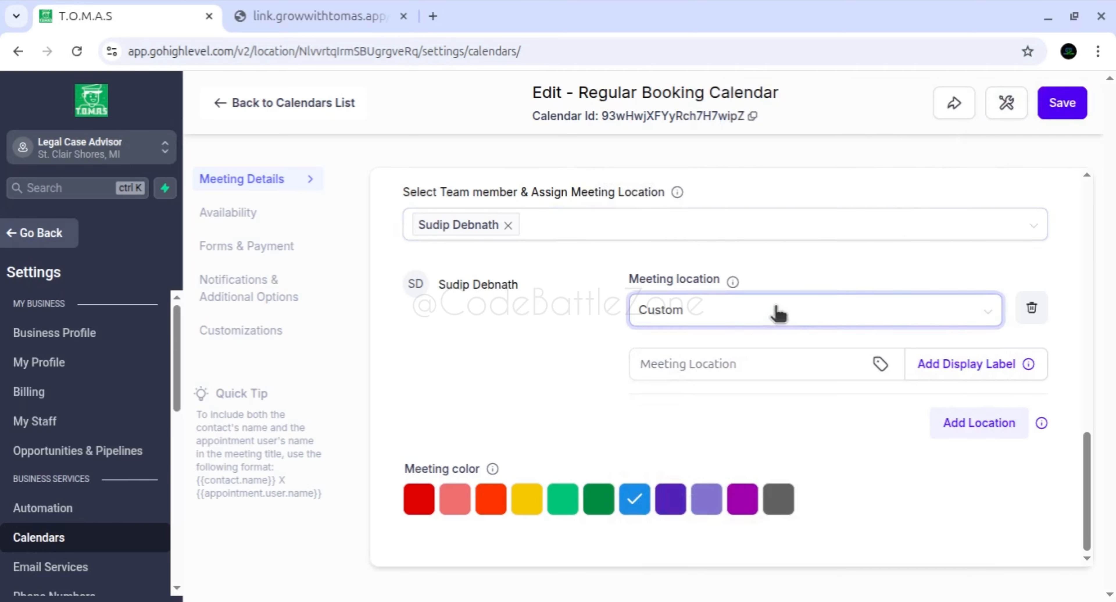
{"action": "left_click", "coordinate": [817, 350]}
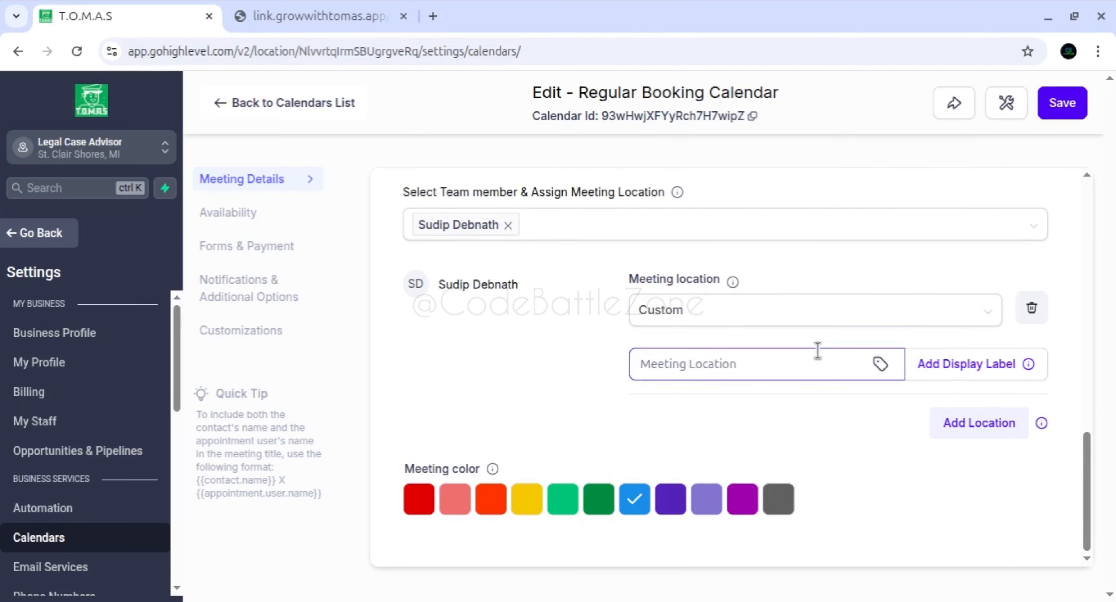
Look back over the team member, meeting location, logo and description settings, and save the calendar's meeting details.
{"action": "scroll", "coordinate": [1087, 438], "scroll_direction": "up", "scroll_amount": 2}
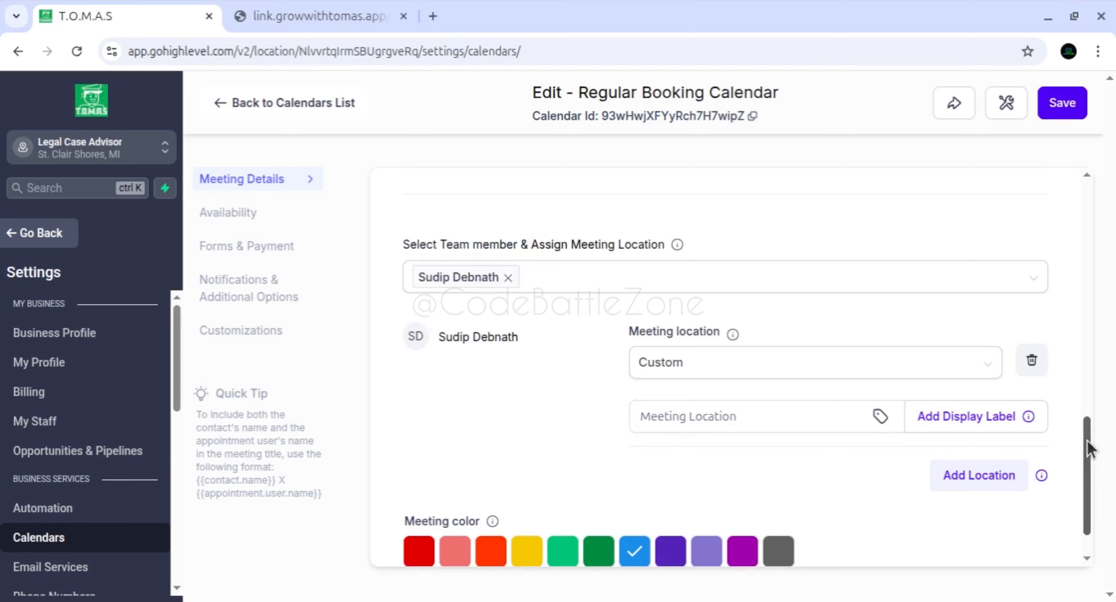
{"action": "scroll", "coordinate": [1092, 473], "scroll_direction": "down", "scroll_amount": 2}
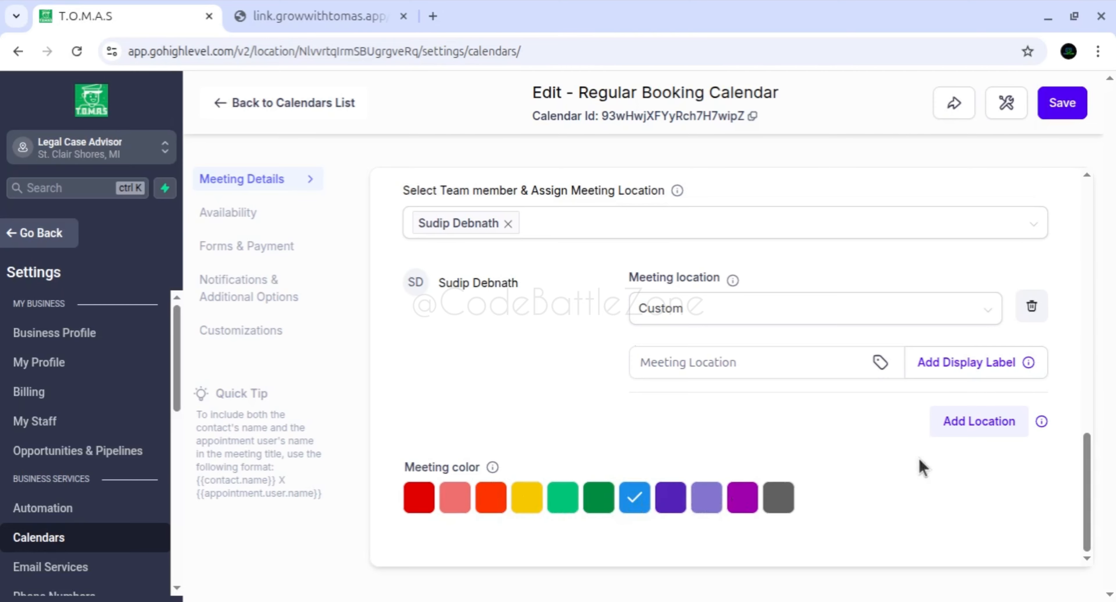
{"action": "scroll", "coordinate": [1089, 457], "scroll_direction": "up", "scroll_amount": 2}
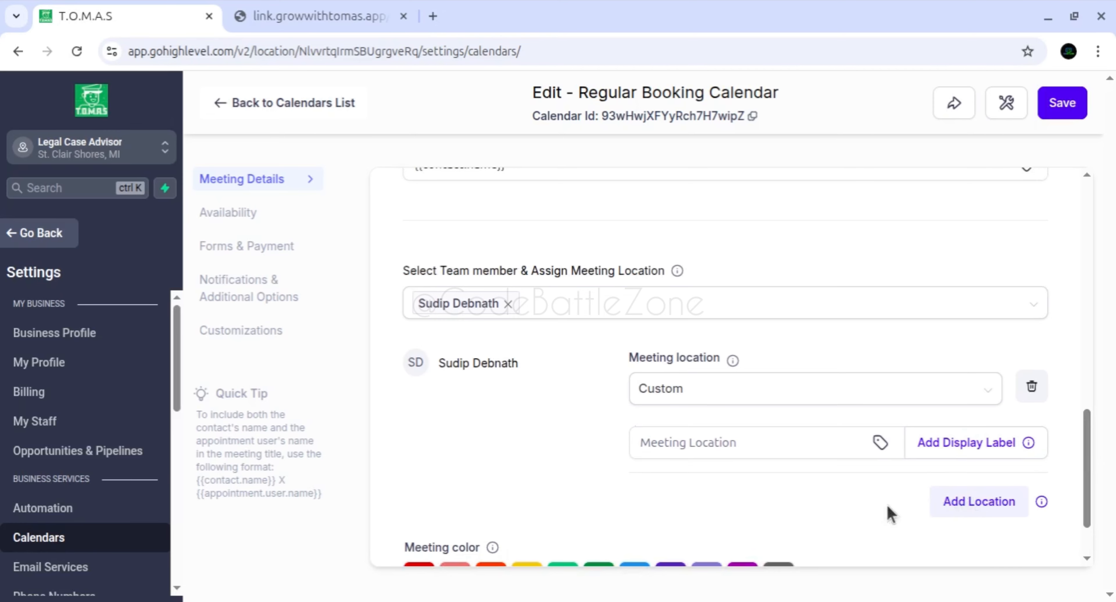
{"action": "scroll", "coordinate": [1088, 447], "scroll_direction": "up", "scroll_amount": 1}
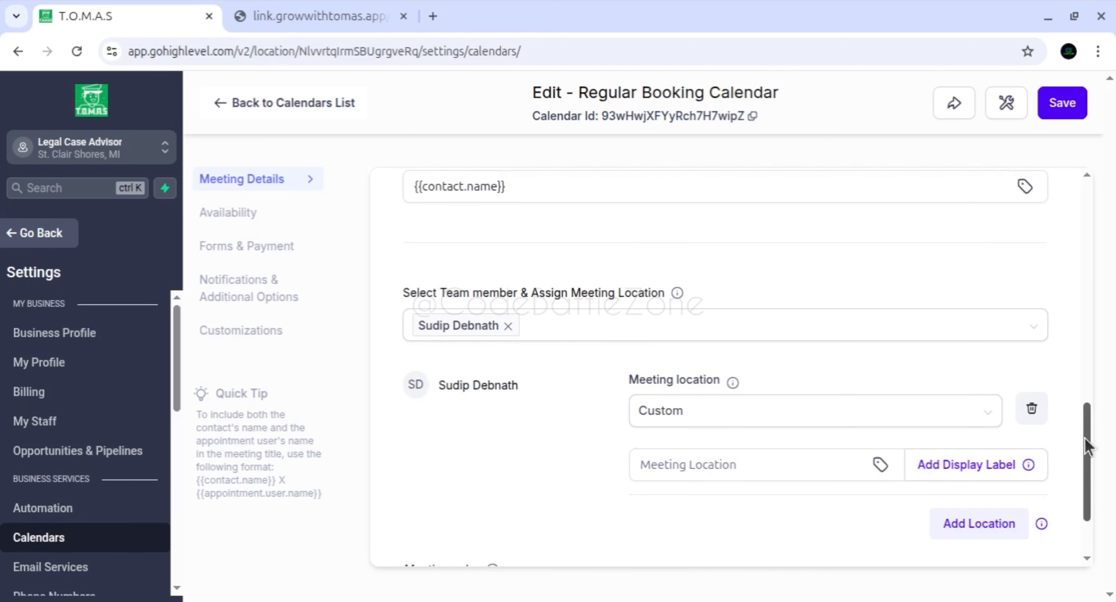
{"action": "left_click_drag", "start_coordinate": [1085, 438], "coordinate": [1085, 437]}
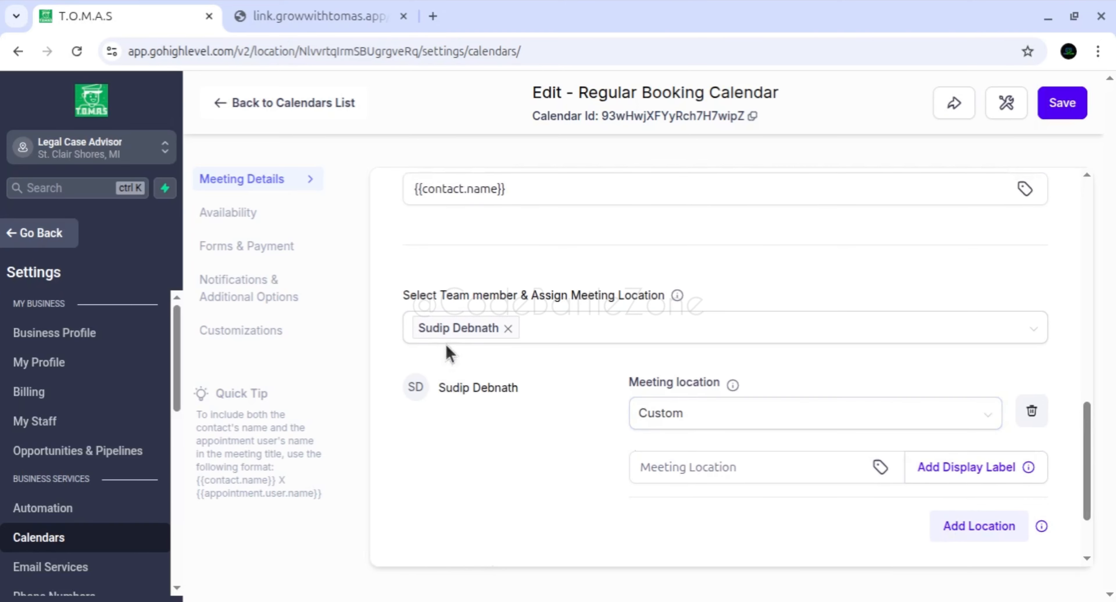
{"action": "left_click_drag", "start_coordinate": [1088, 411], "coordinate": [1070, 245]}
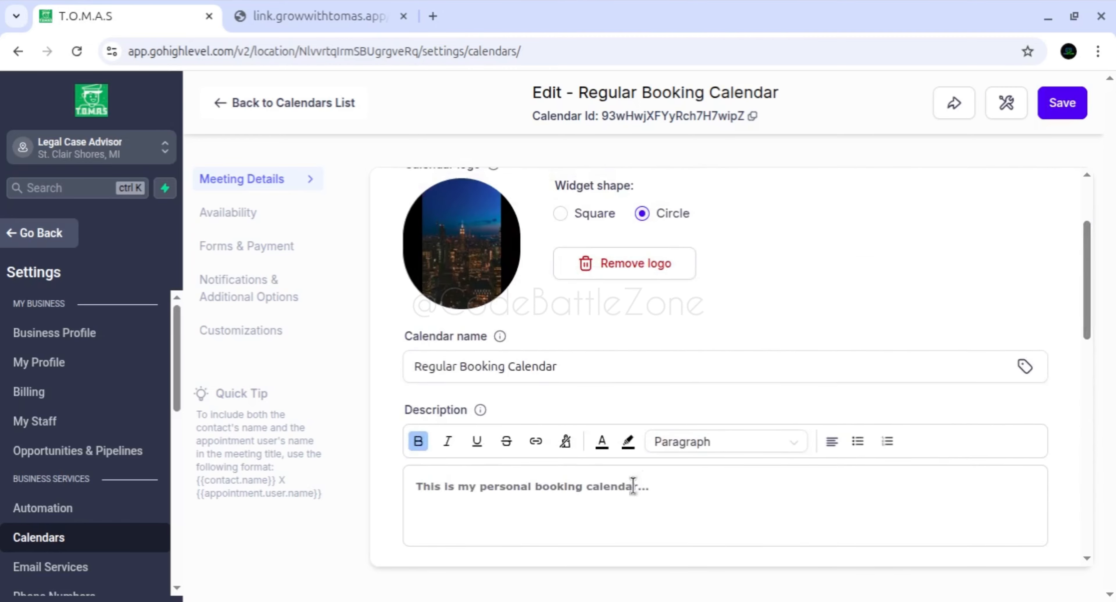
{"action": "left_click", "coordinate": [1062, 103]}
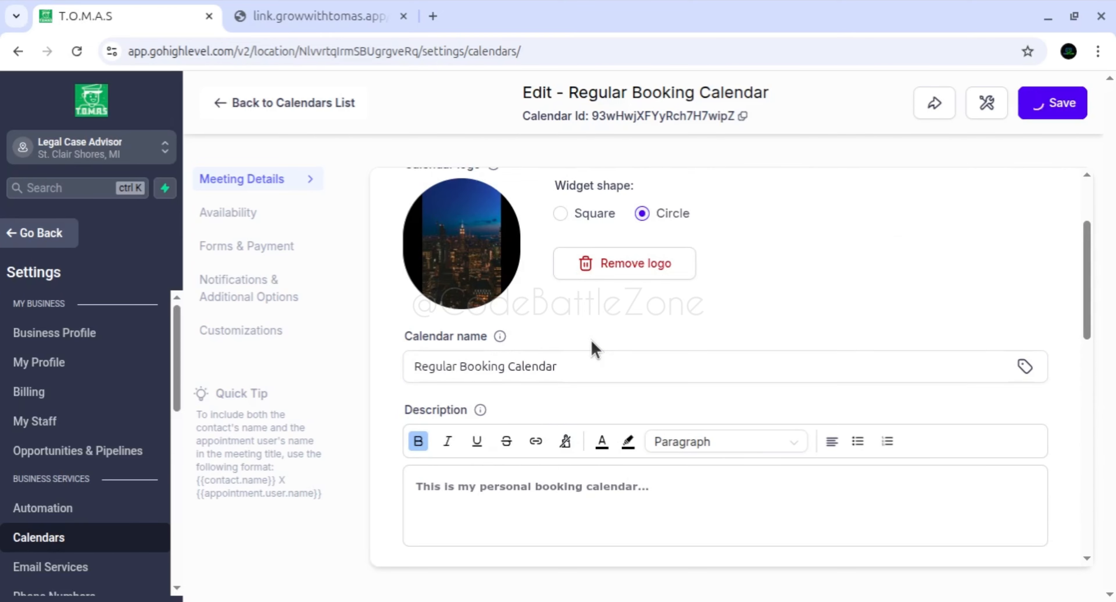
Reload the public booking page and check the calendar's logo, name and description there.
{"action": "left_click", "coordinate": [336, 20]}
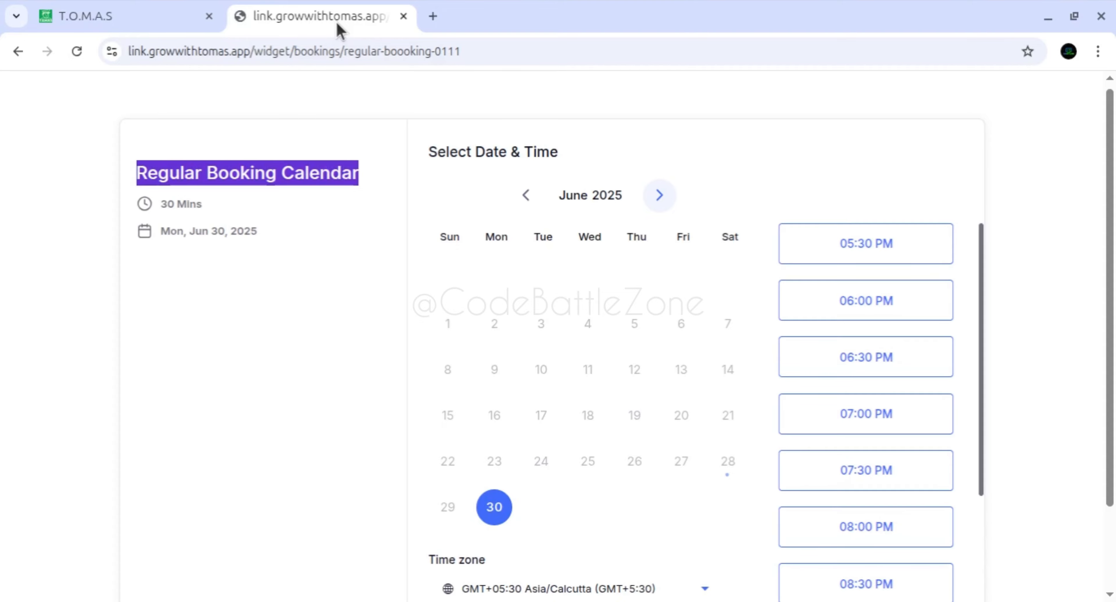
{"action": "left_click", "coordinate": [76, 51]}
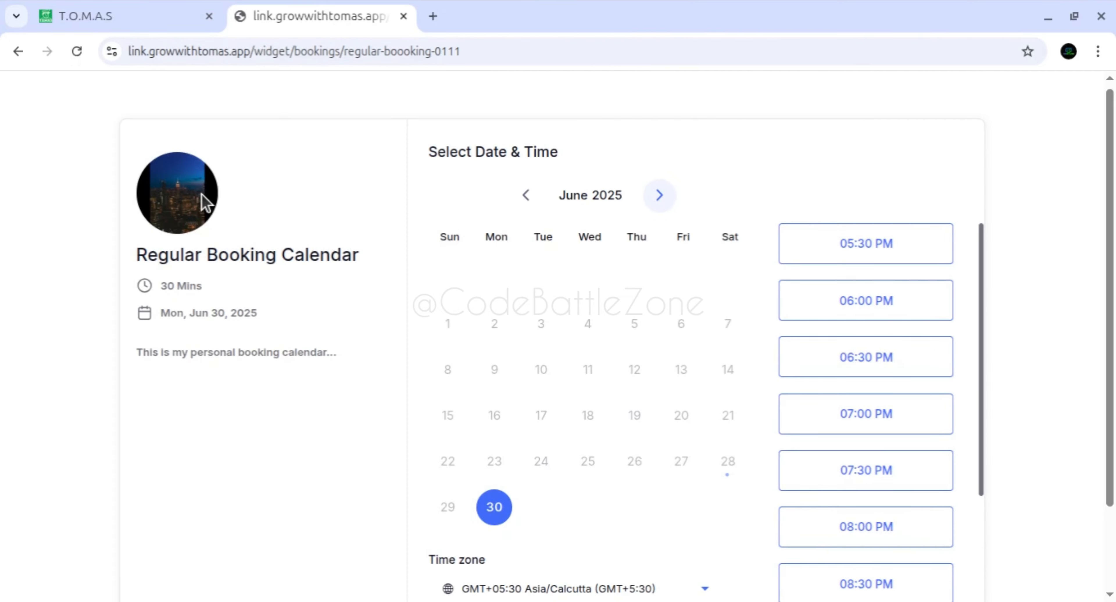
{"action": "triple_click", "coordinate": [183, 352]}
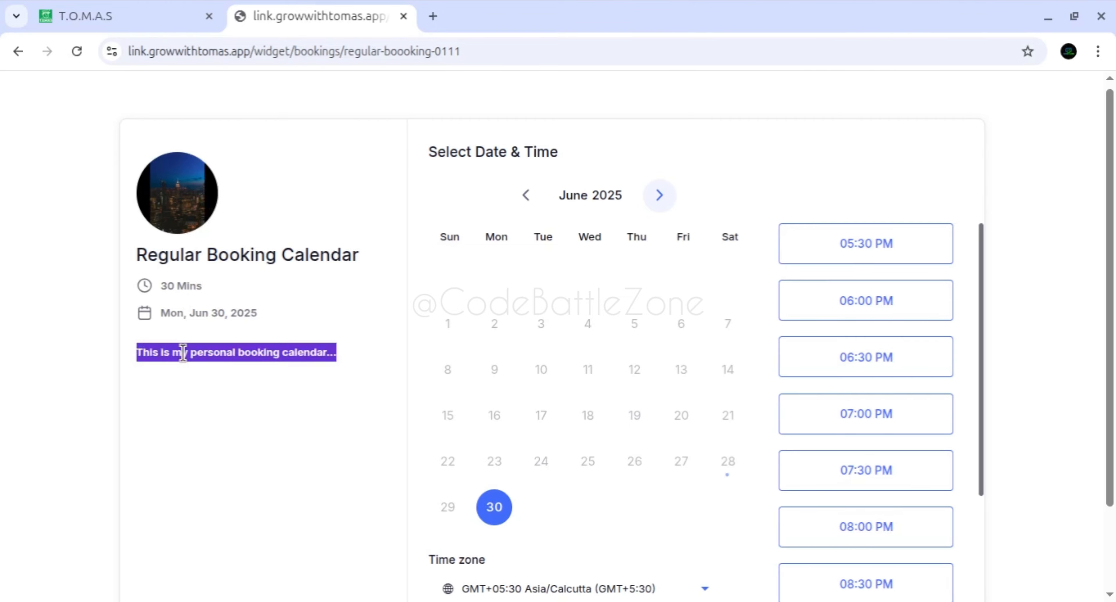
{"action": "triple_click", "coordinate": [232, 256]}
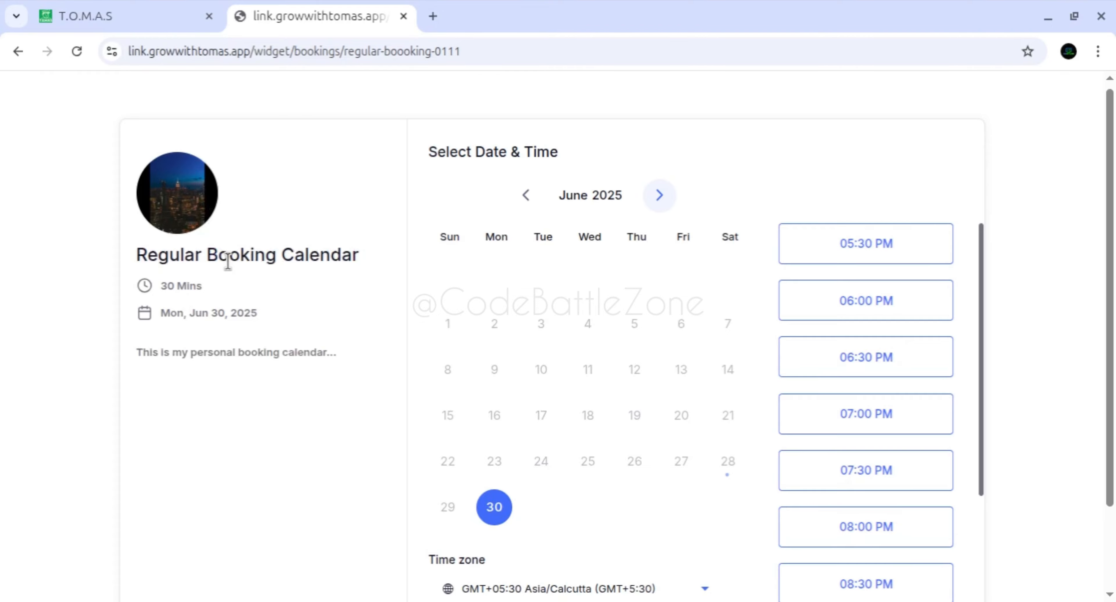
{"action": "double_click", "coordinate": [228, 256]}
{"action": "triple_click", "coordinate": [228, 257]}
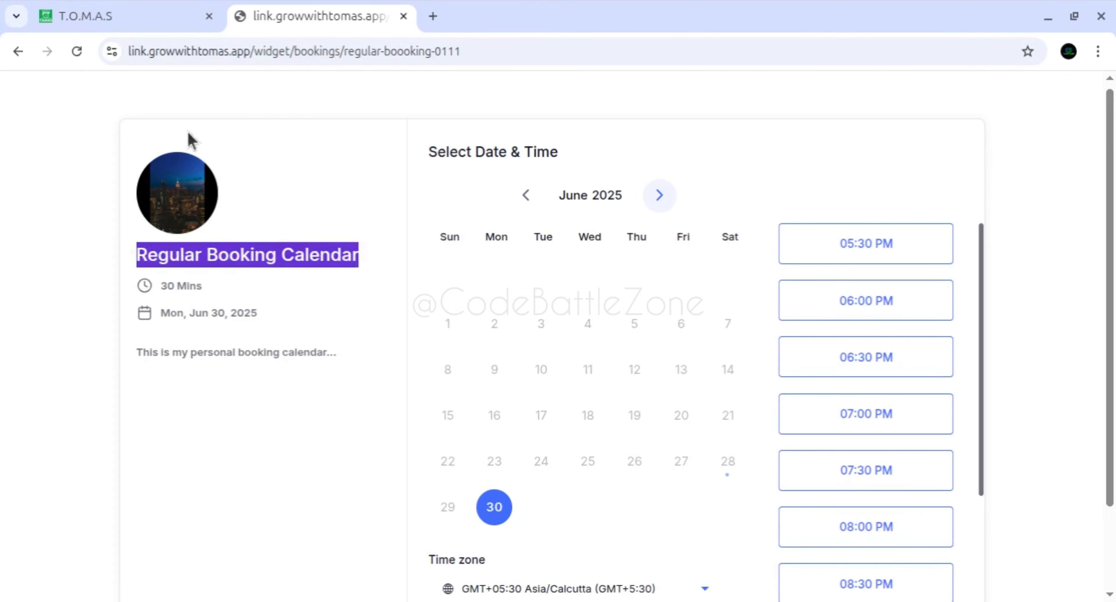
In the calendar's availability settings, make Friday unavailable in the weekly hours and save the calendar.
{"action": "left_click", "coordinate": [151, 18]}
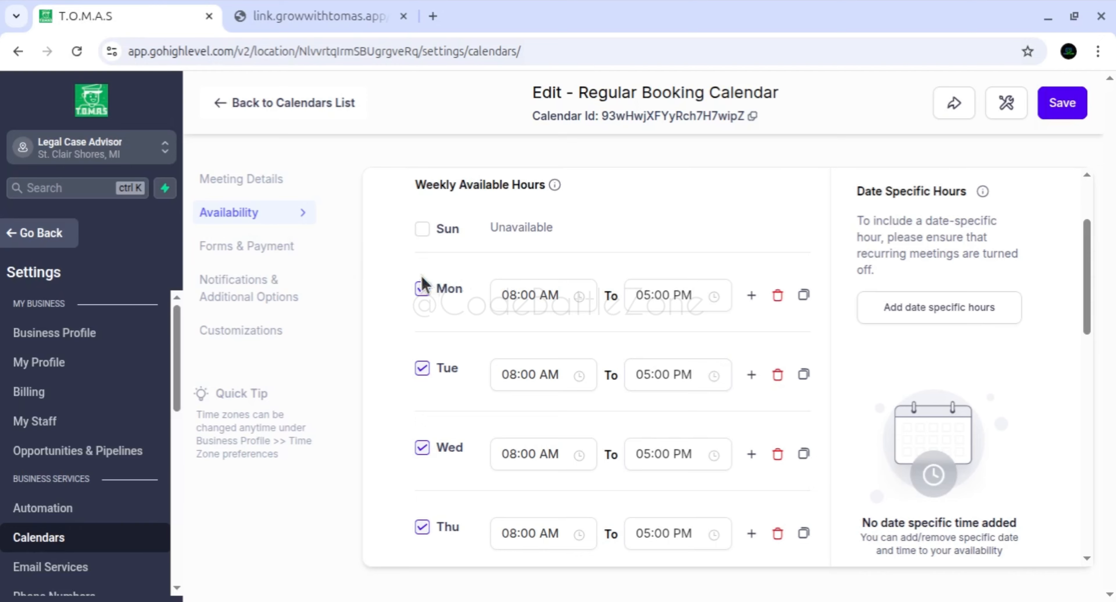
{"action": "left_click_drag", "start_coordinate": [1089, 275], "coordinate": [1090, 334]}
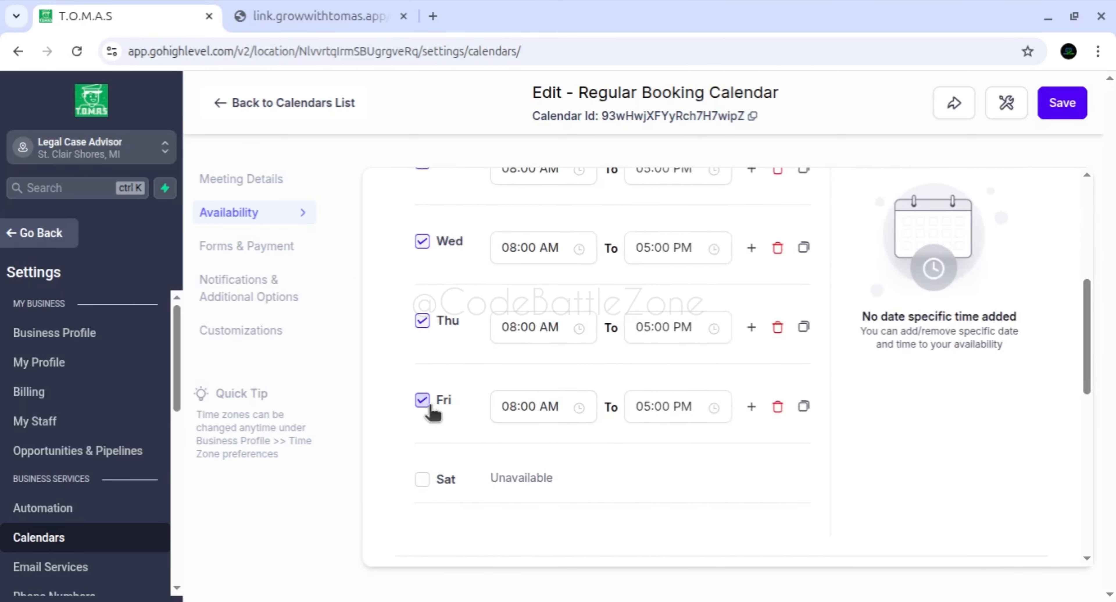
{"action": "left_click", "coordinate": [421, 403]}
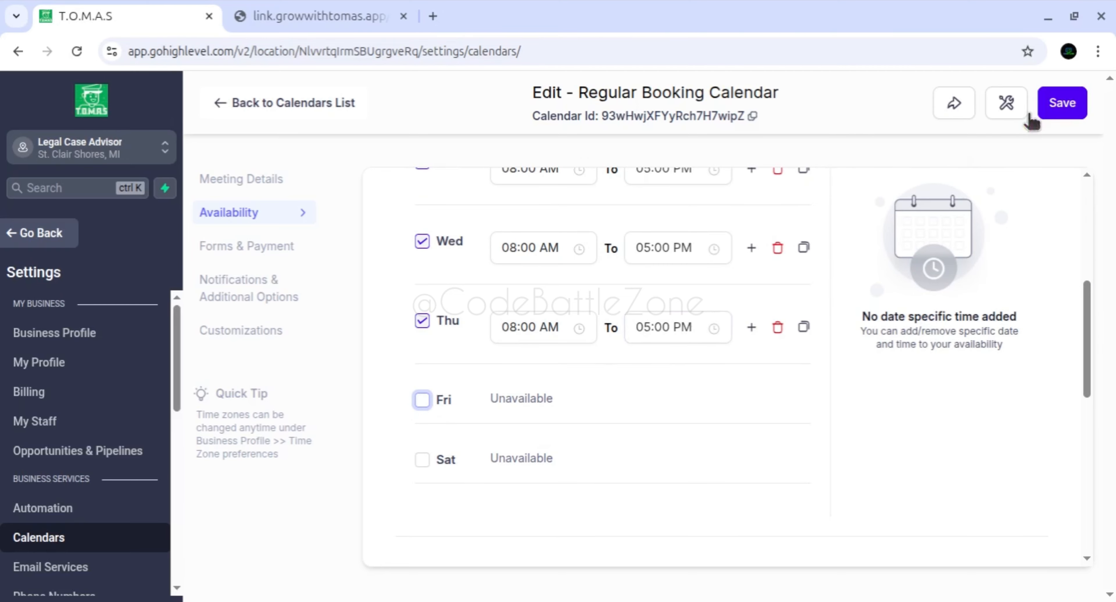
{"action": "left_click", "coordinate": [1041, 113]}
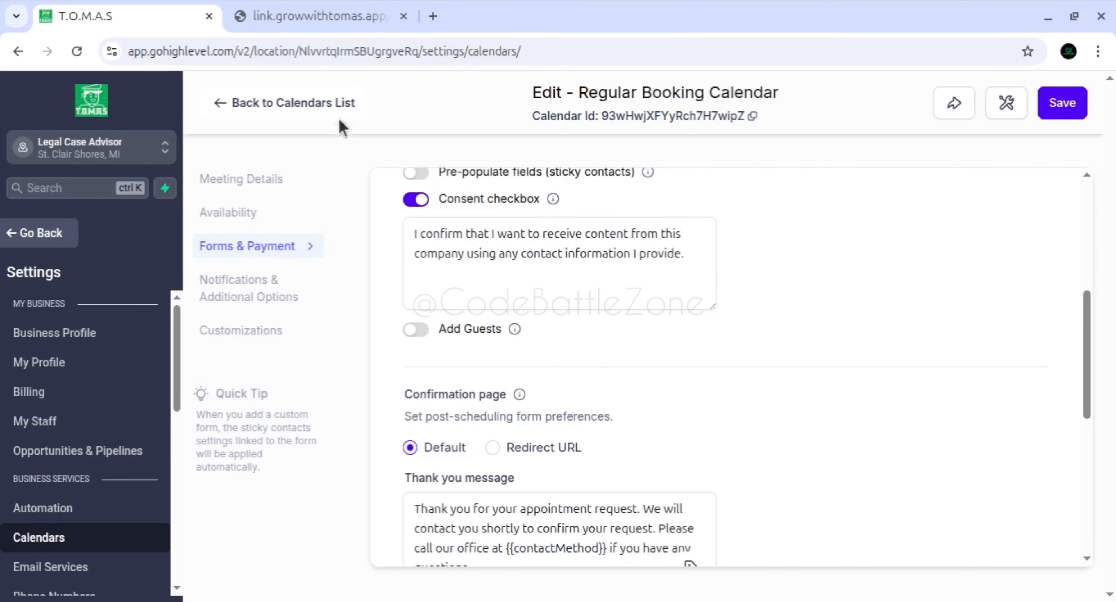
Reload the public booking page and check the time slots offered on Friday, July 4 and July 11, 2025.
{"action": "left_click", "coordinate": [320, 22]}
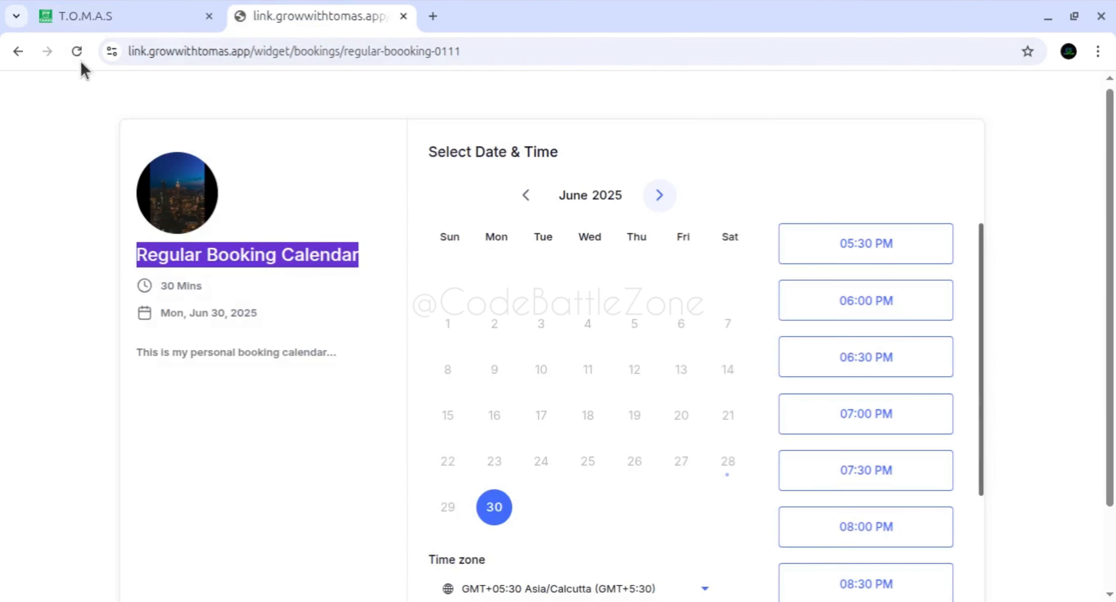
{"action": "left_click", "coordinate": [76, 51]}
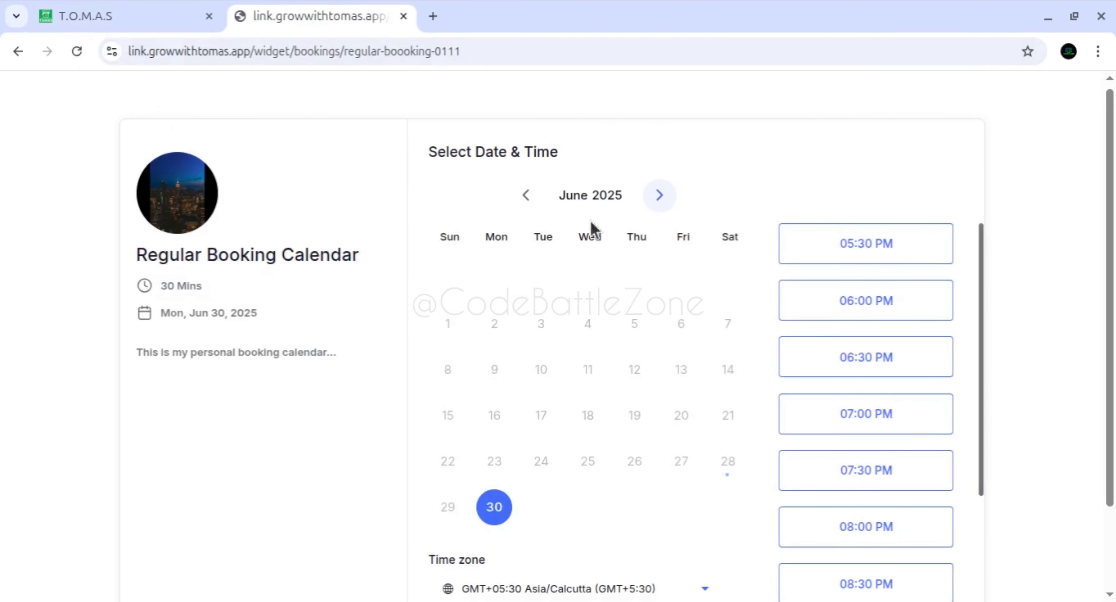
{"action": "left_click", "coordinate": [666, 200]}
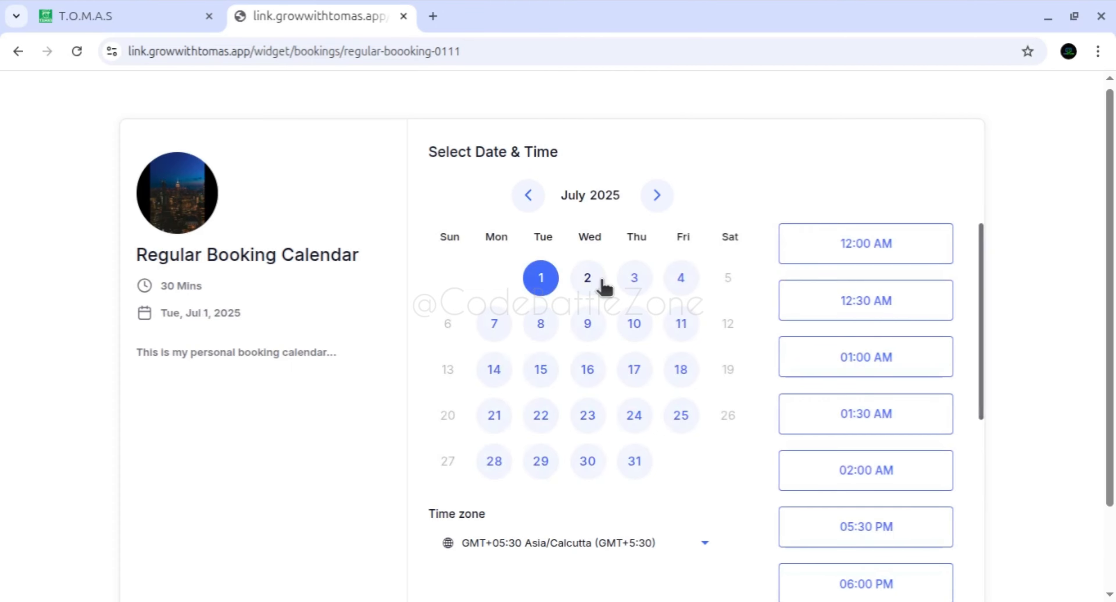
{"action": "left_click", "coordinate": [684, 288]}
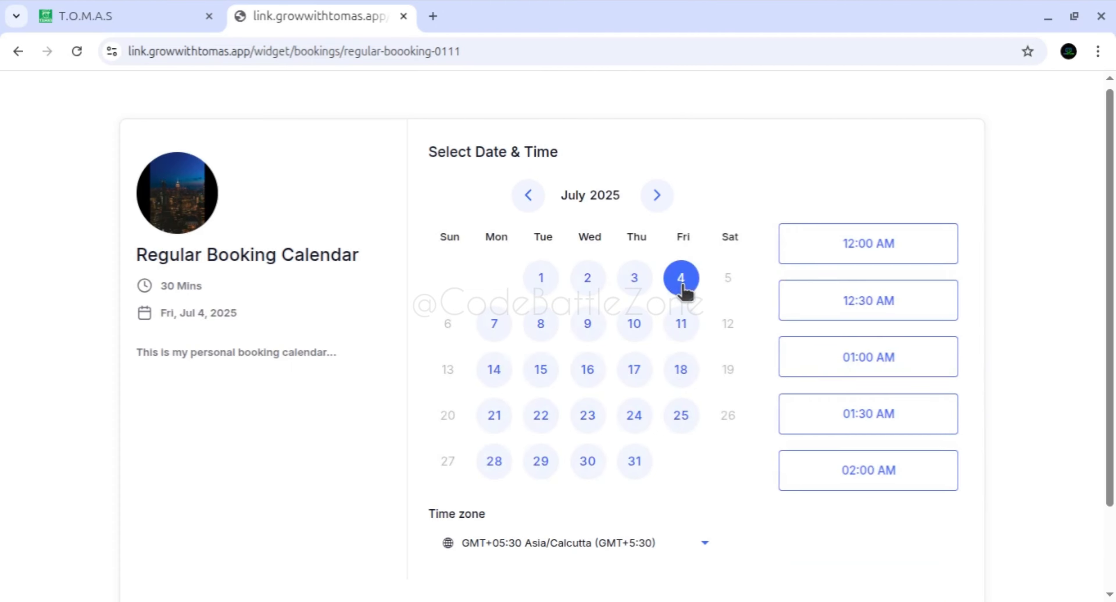
{"action": "left_click", "coordinate": [681, 326]}
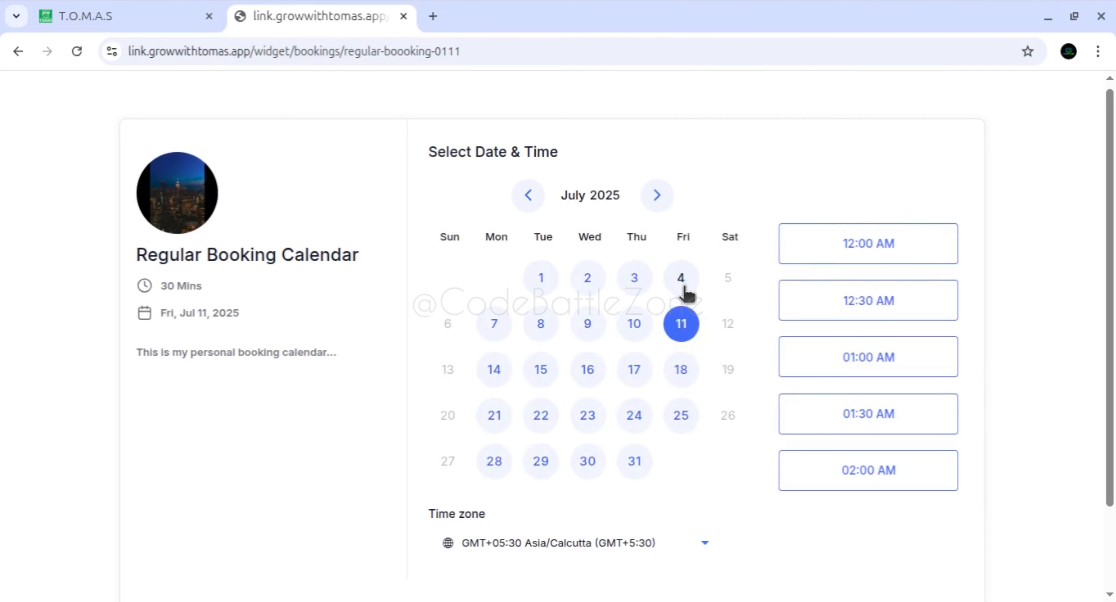
{"action": "left_click", "coordinate": [686, 290]}
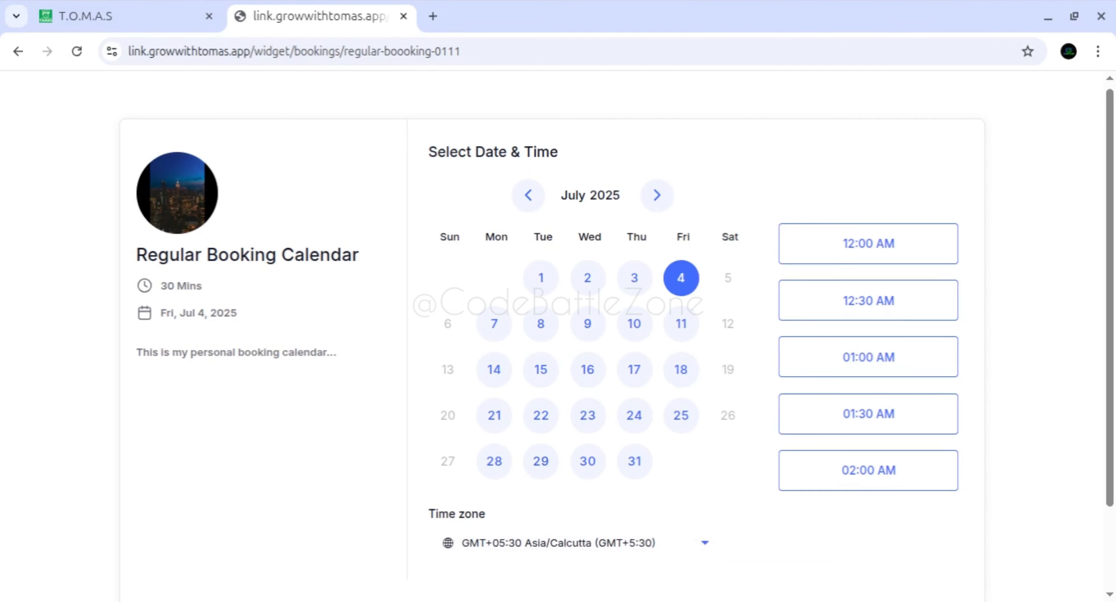
Check the time zone and weekly available hours in the calendar's availability settings, and return to the public booking page.
{"action": "left_click", "coordinate": [120, 17]}
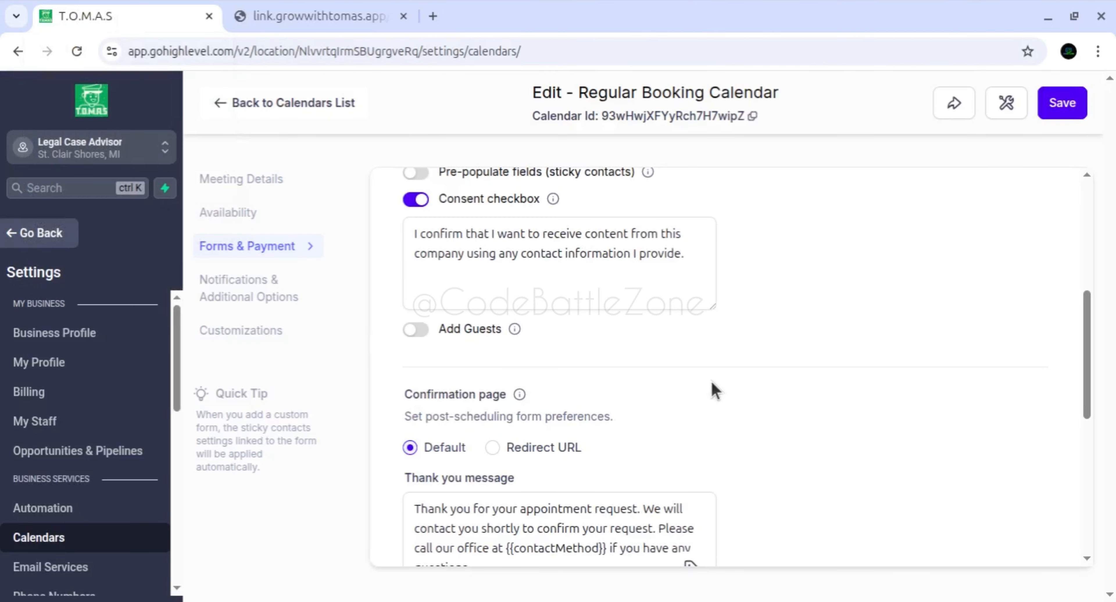
{"action": "left_click_drag", "start_coordinate": [1088, 321], "coordinate": [1086, 187]}
{"action": "left_click", "coordinate": [256, 217]}
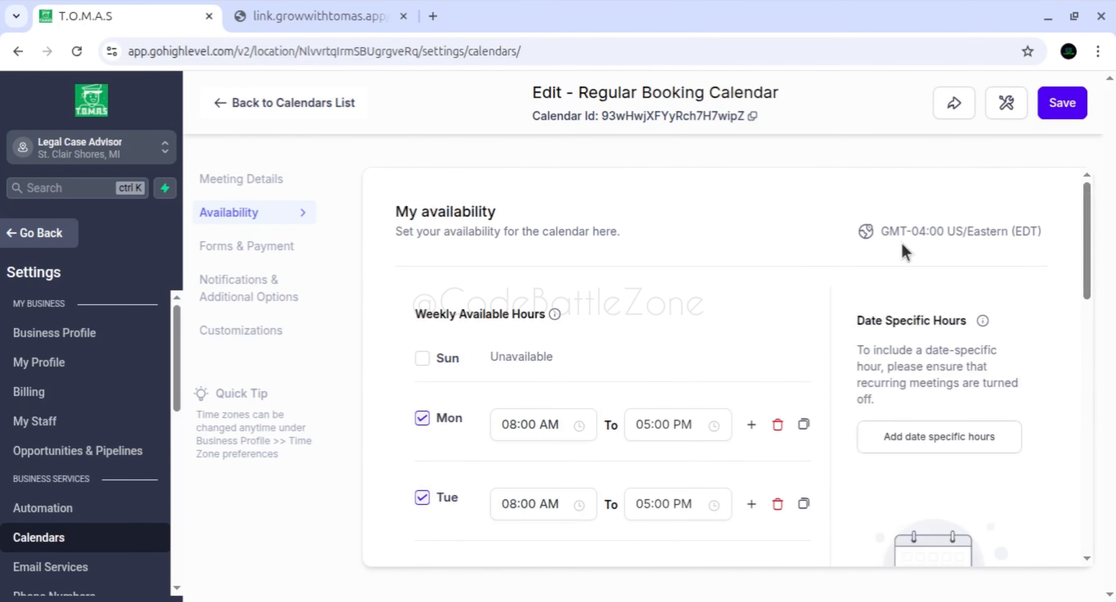
{"action": "left_click_drag", "start_coordinate": [967, 234], "coordinate": [1029, 232]}
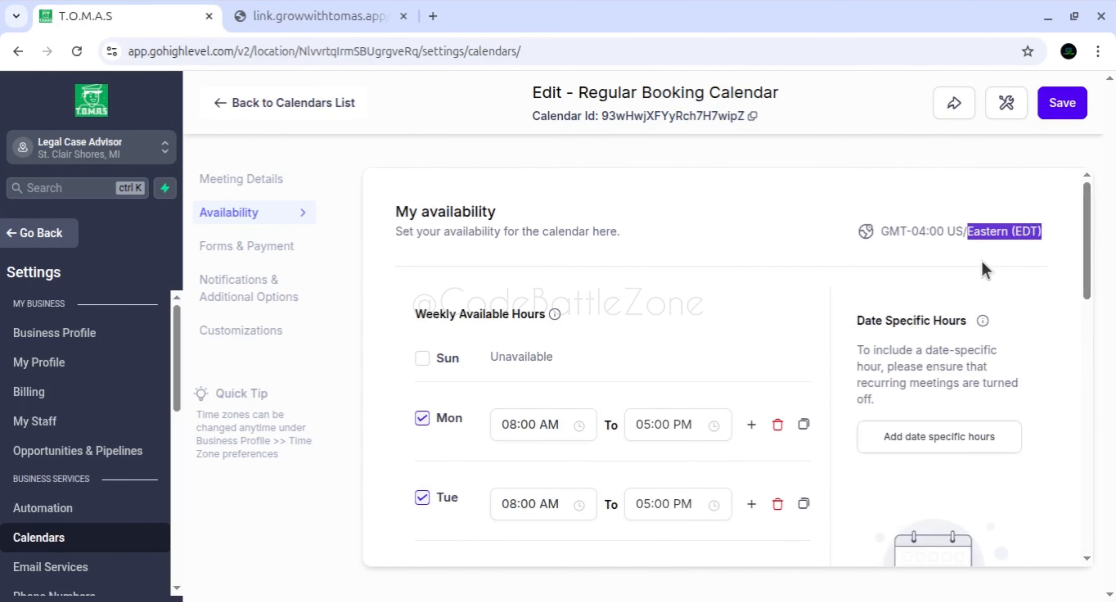
{"action": "scroll", "coordinate": [634, 396], "scroll_direction": "down", "scroll_amount": 3}
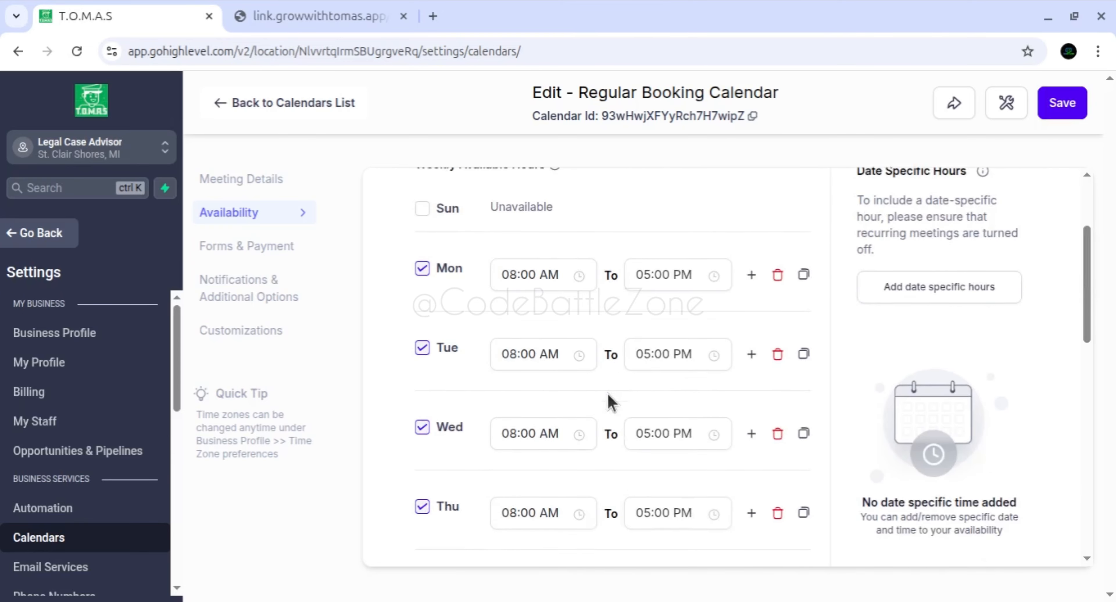
{"action": "scroll", "coordinate": [630, 379], "scroll_direction": "up", "scroll_amount": 2}
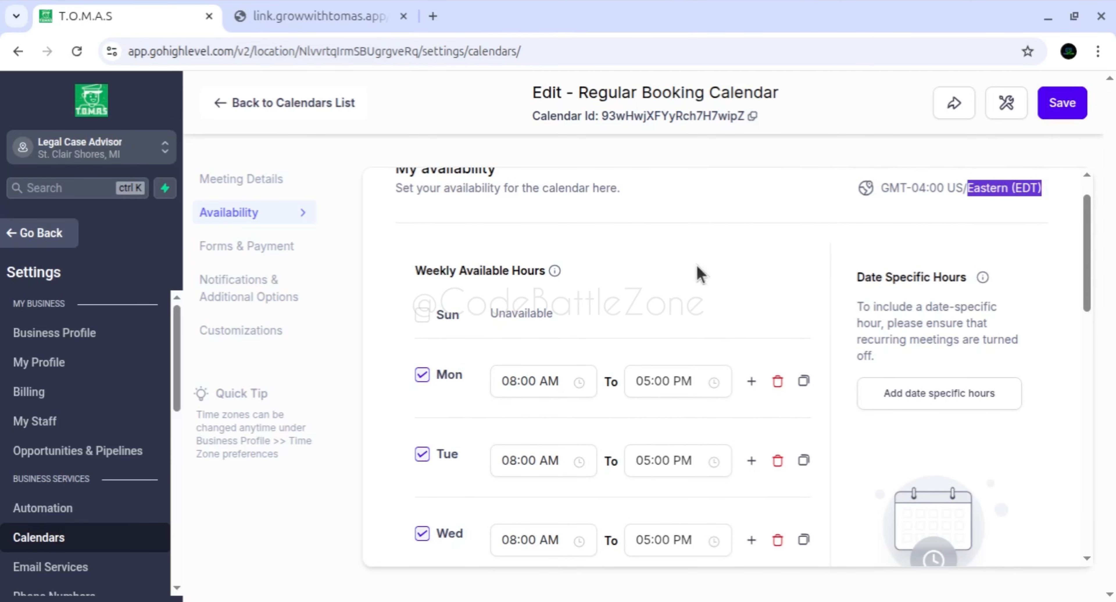
{"action": "left_click", "coordinate": [346, 18]}
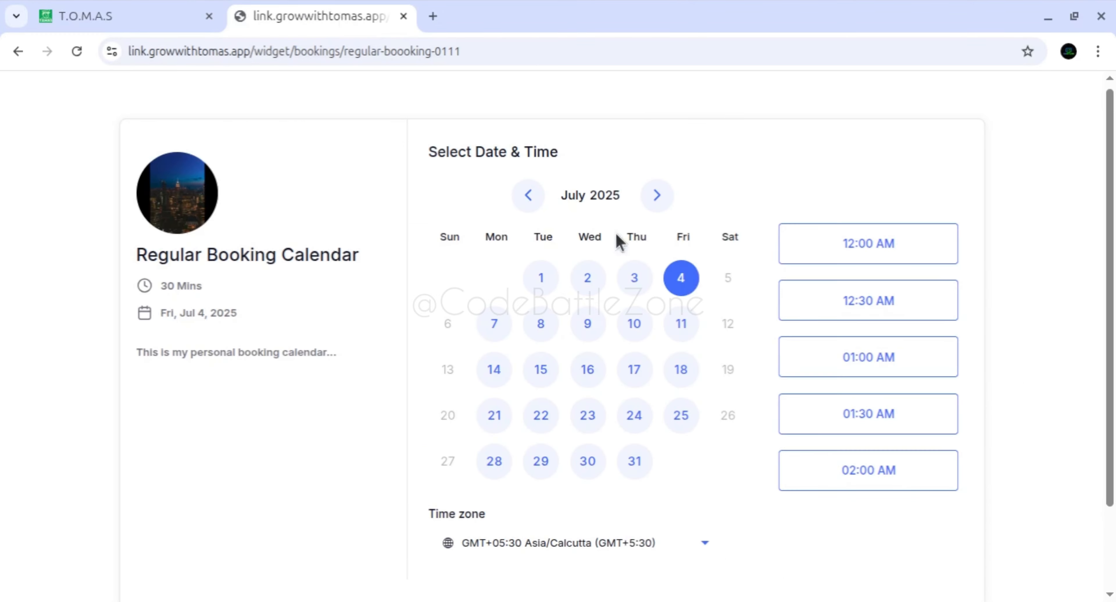
Set the public booking page's time zone to GMT-04:00 US/Eastern (EDT) and show the availability for August 2025.
{"action": "left_click", "coordinate": [579, 541]}
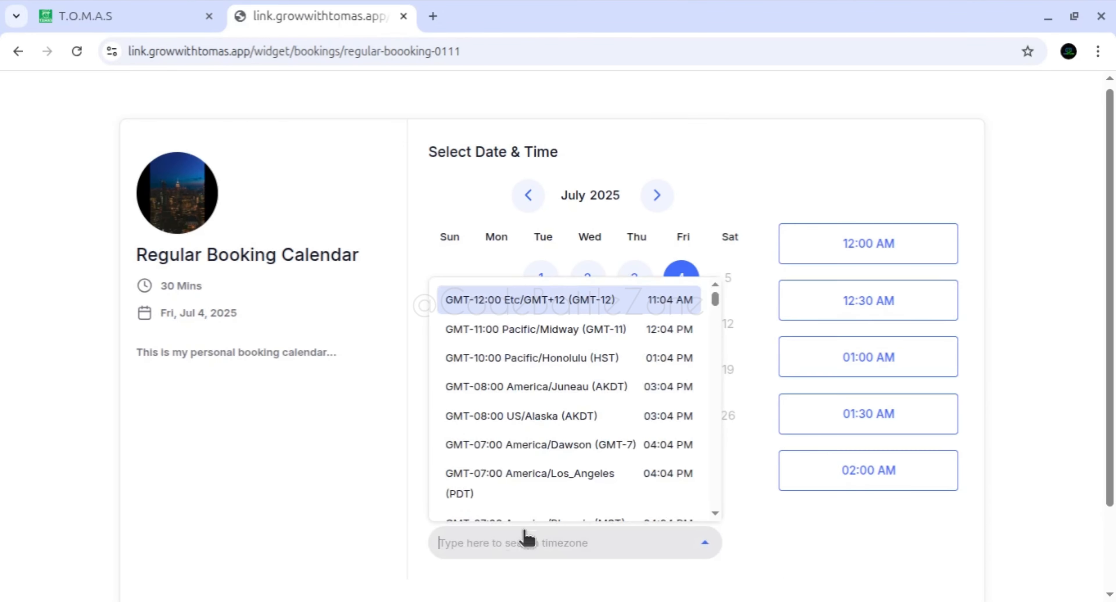
{"action": "type", "text": "Eastern (EDT)"}
{"action": "left_click", "coordinate": [537, 506]}
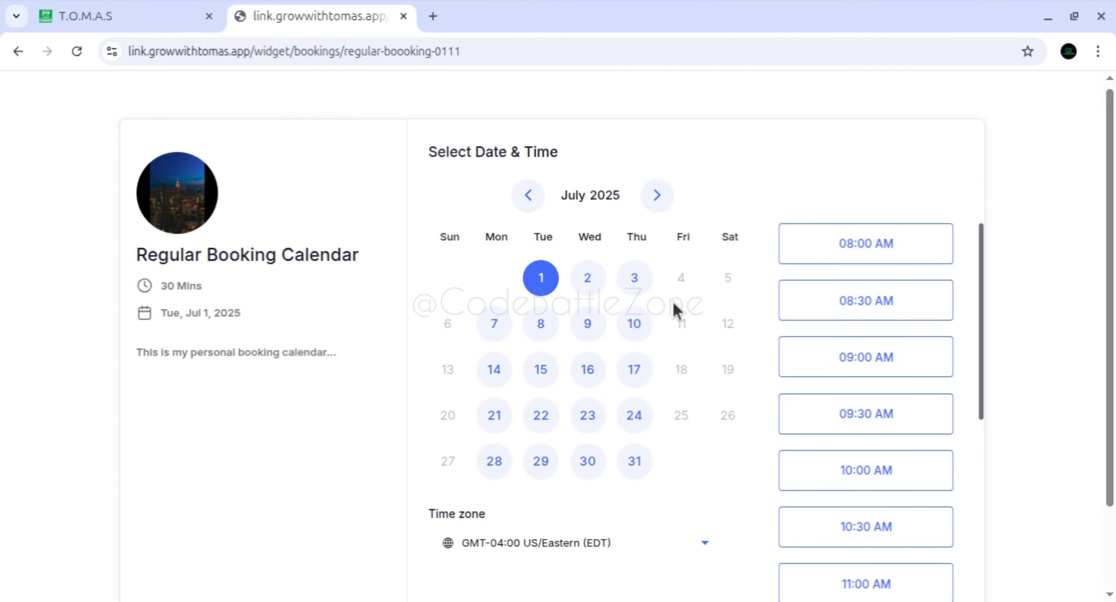
{"action": "left_click", "coordinate": [657, 199]}
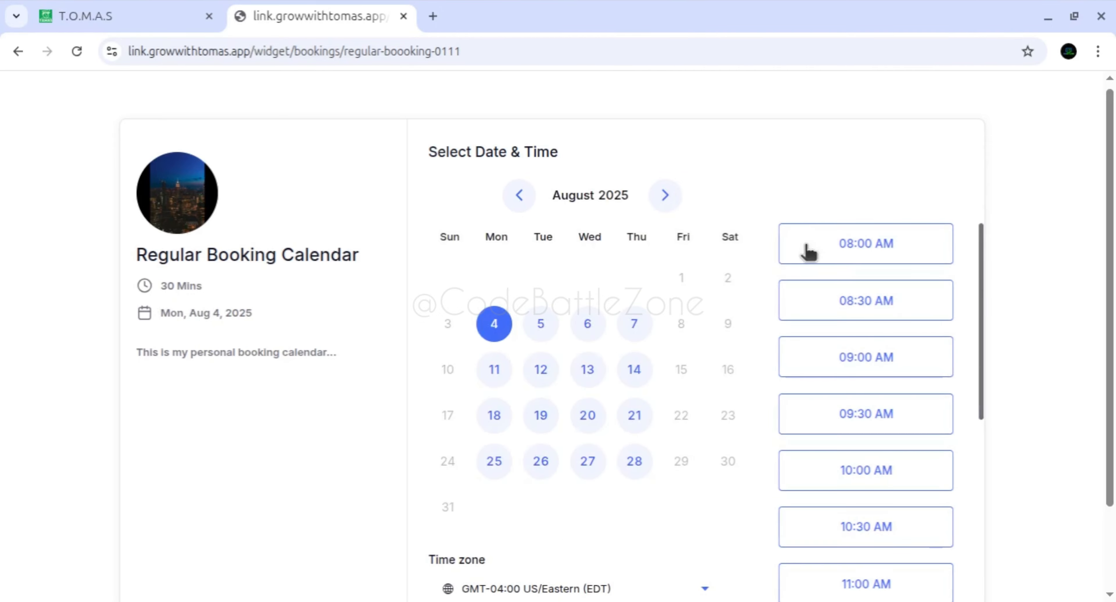
Compare the time slots offered on Monday, August 4, 2025 with the weekly available hours in the calendar's availability settings.
{"action": "left_click", "coordinate": [174, 24]}
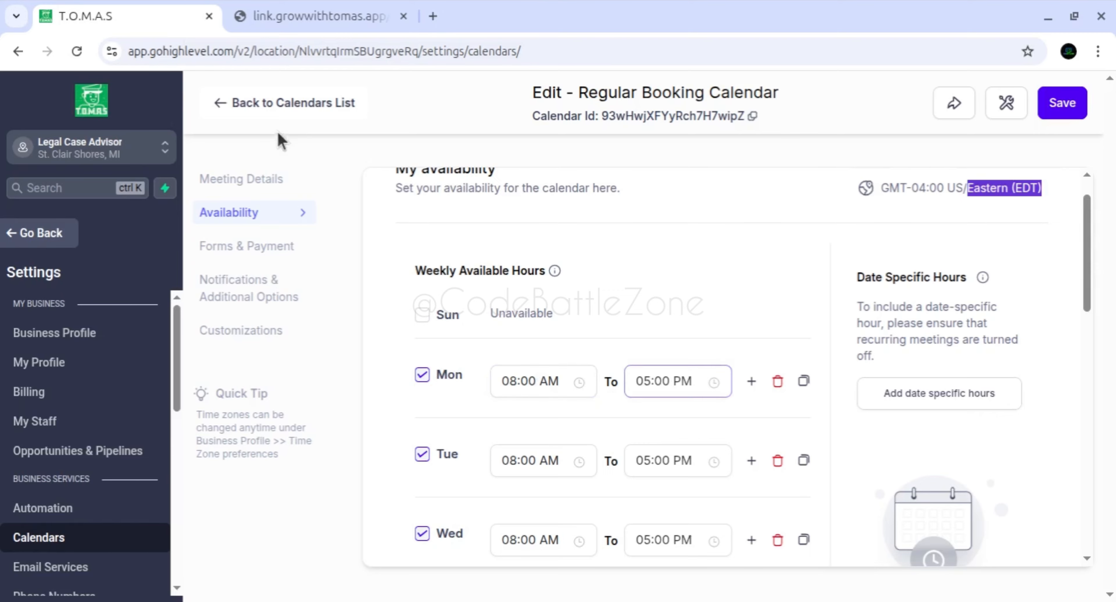
{"action": "left_click", "coordinate": [311, 22]}
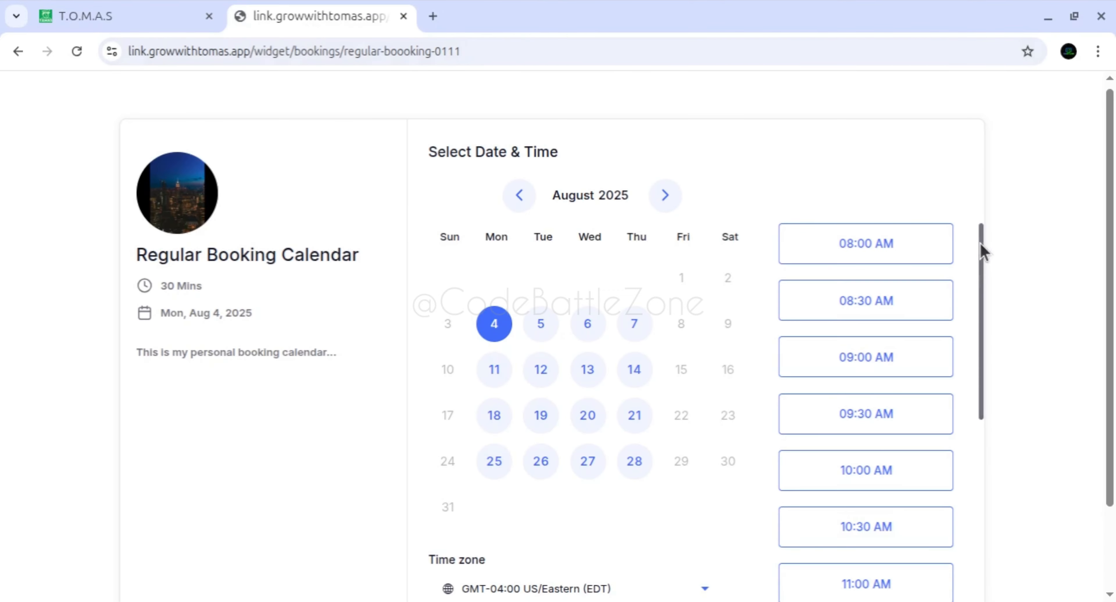
{"action": "left_click_drag", "start_coordinate": [982, 252], "coordinate": [967, 538]}
{"action": "scroll", "coordinate": [892, 459], "scroll_direction": "down", "scroll_amount": 2}
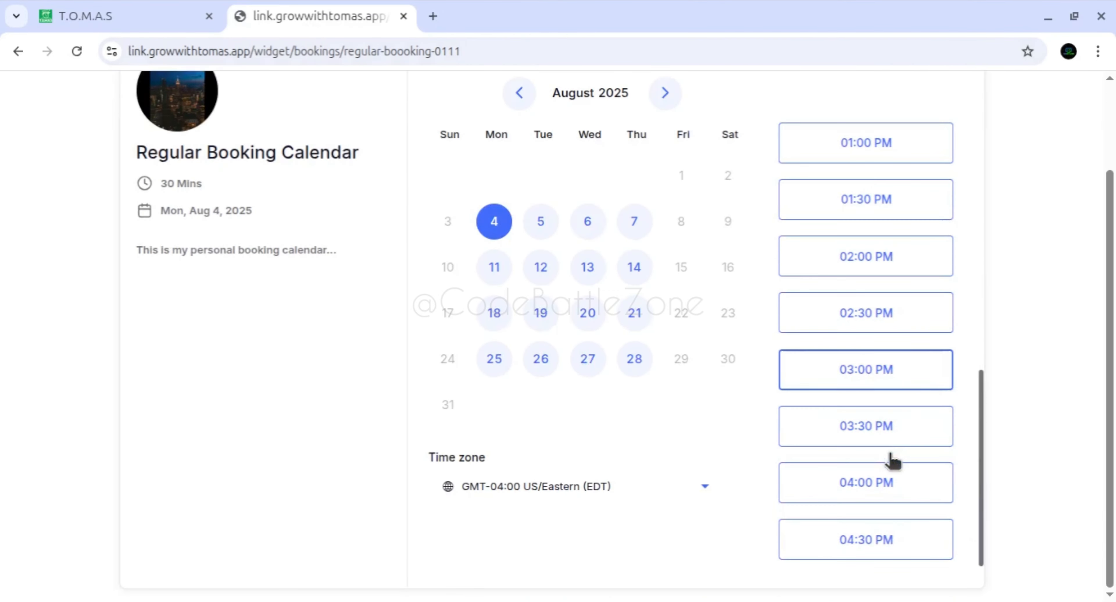
{"action": "scroll", "coordinate": [885, 412], "scroll_direction": "up", "scroll_amount": 6}
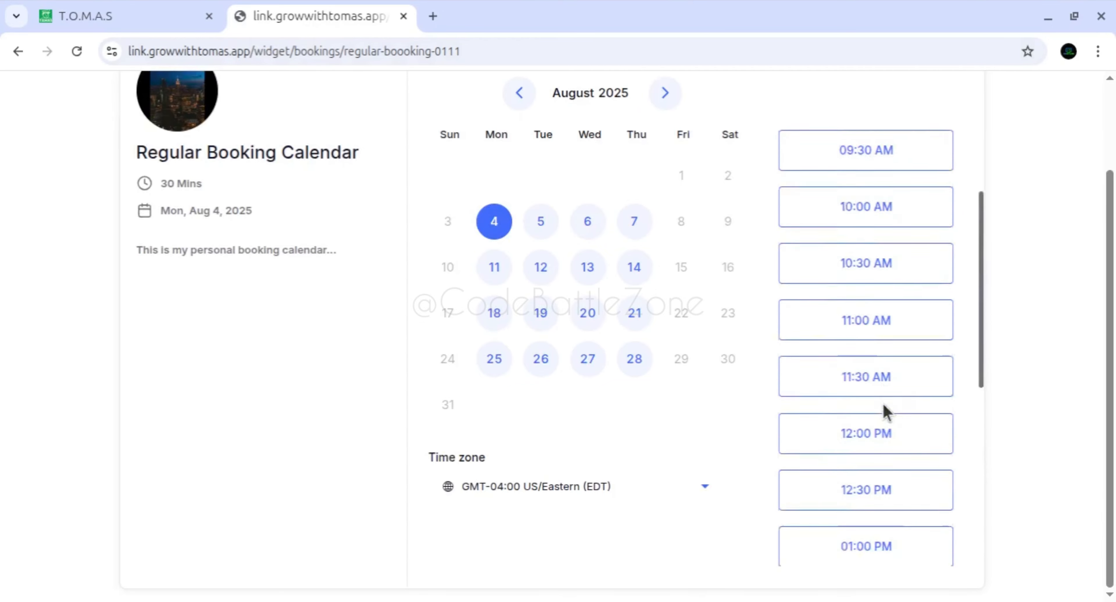
{"action": "scroll", "coordinate": [885, 387], "scroll_direction": "up", "scroll_amount": 4}
{"action": "left_click", "coordinate": [184, 26]}
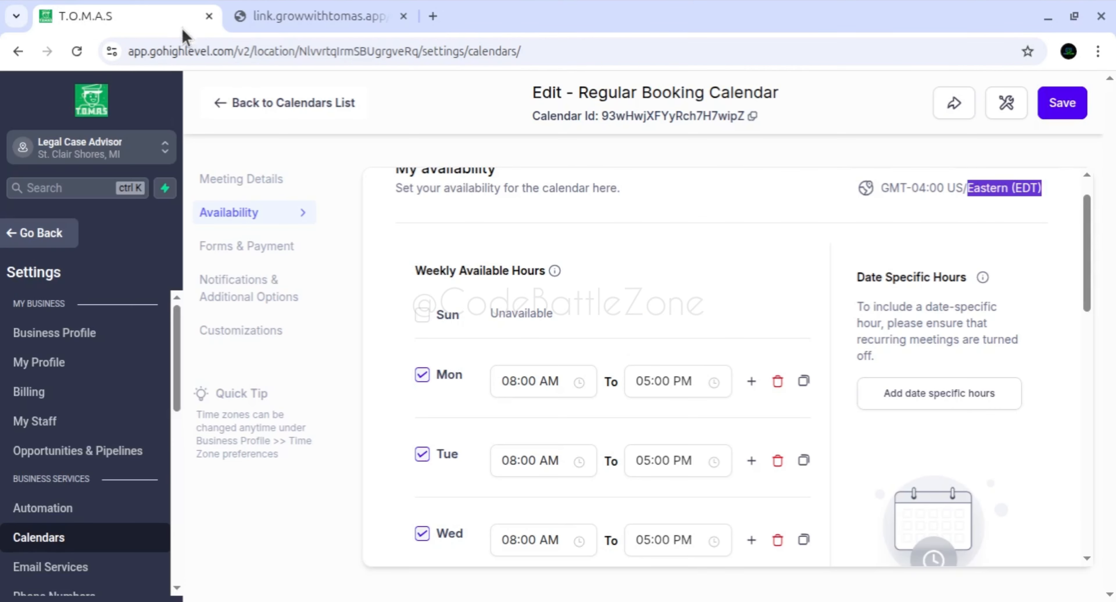
{"action": "left_click", "coordinate": [353, 31]}
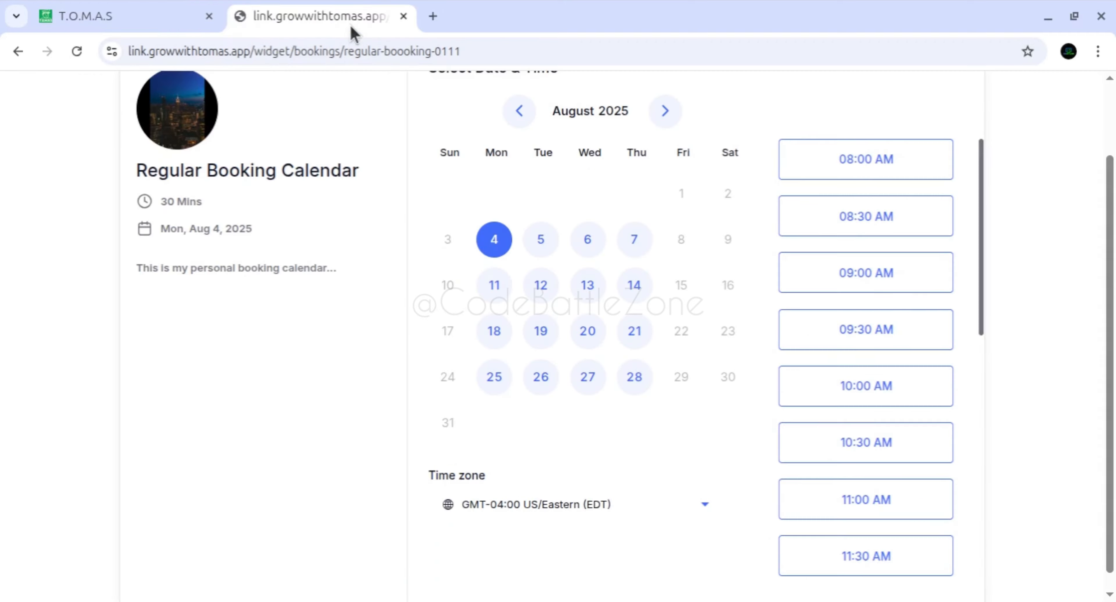
{"action": "scroll", "coordinate": [958, 298], "scroll_direction": "up", "scroll_amount": 2}
{"action": "scroll", "coordinate": [961, 299], "scroll_direction": "down", "scroll_amount": 2}
{"action": "scroll", "coordinate": [912, 334], "scroll_direction": "down", "scroll_amount": 10}
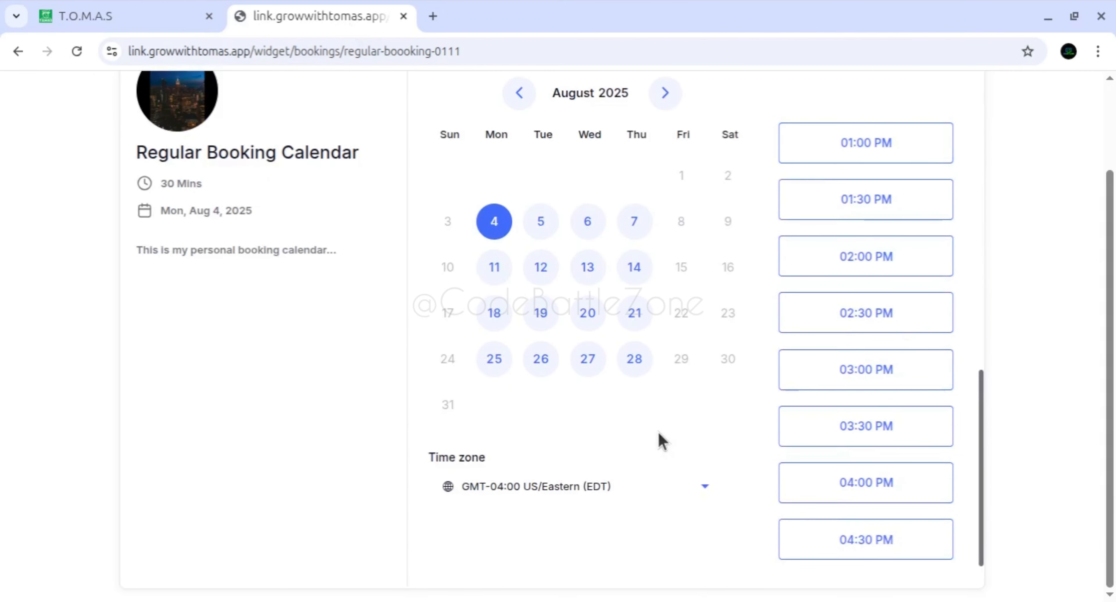
{"action": "scroll", "coordinate": [658, 430], "scroll_direction": "up", "scroll_amount": 1}
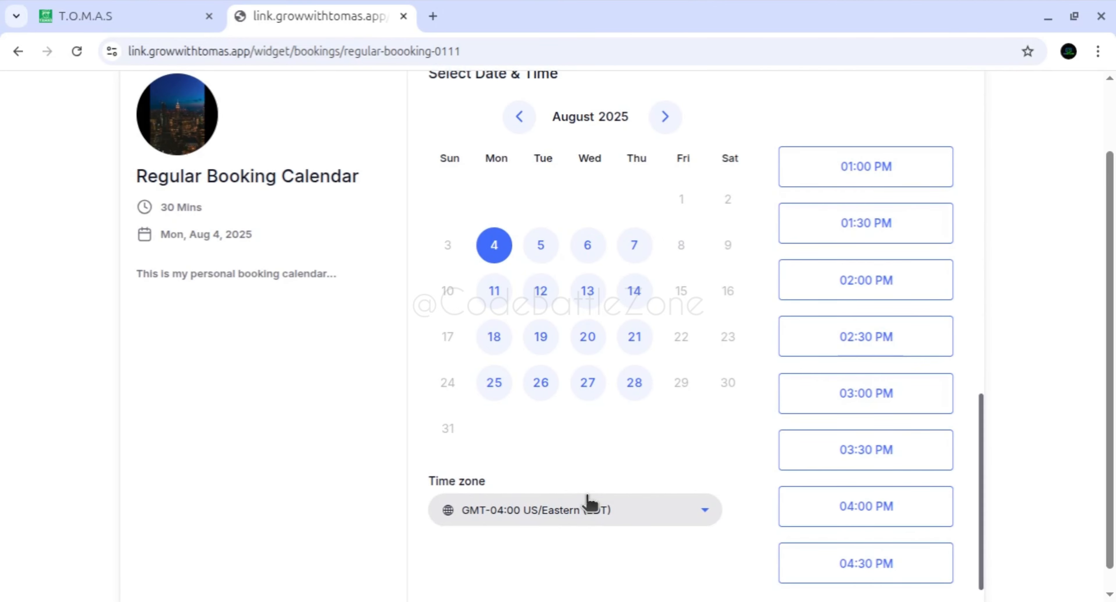
Look at the time zone options, reload the public booking page, and compare the June 30, 2025 slots with the calendar's Monday hours.
{"action": "left_click", "coordinate": [563, 516]}
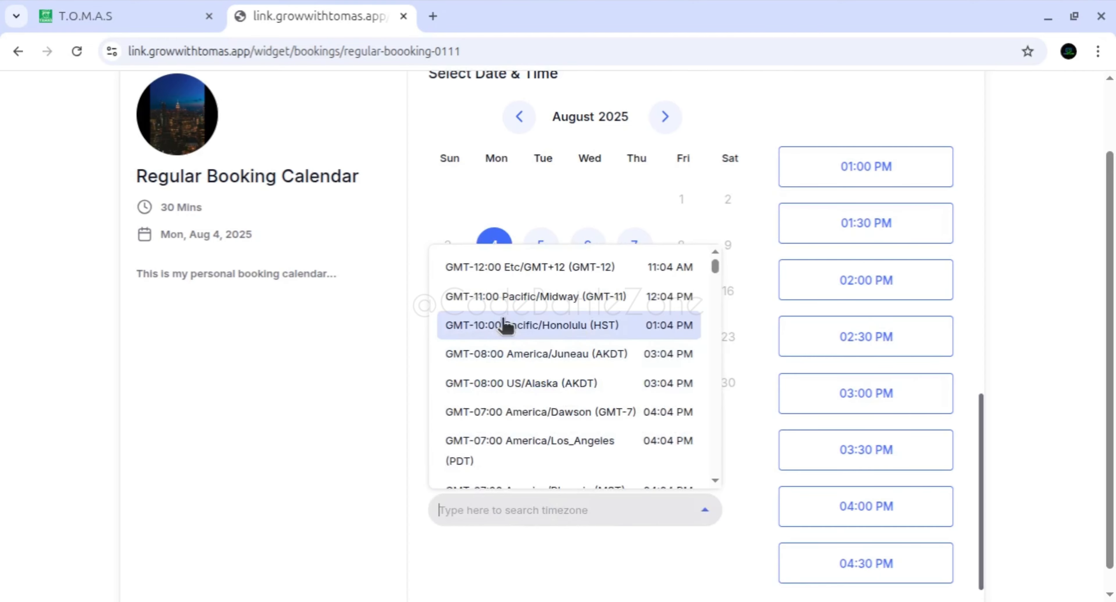
{"action": "left_click", "coordinate": [80, 53]}
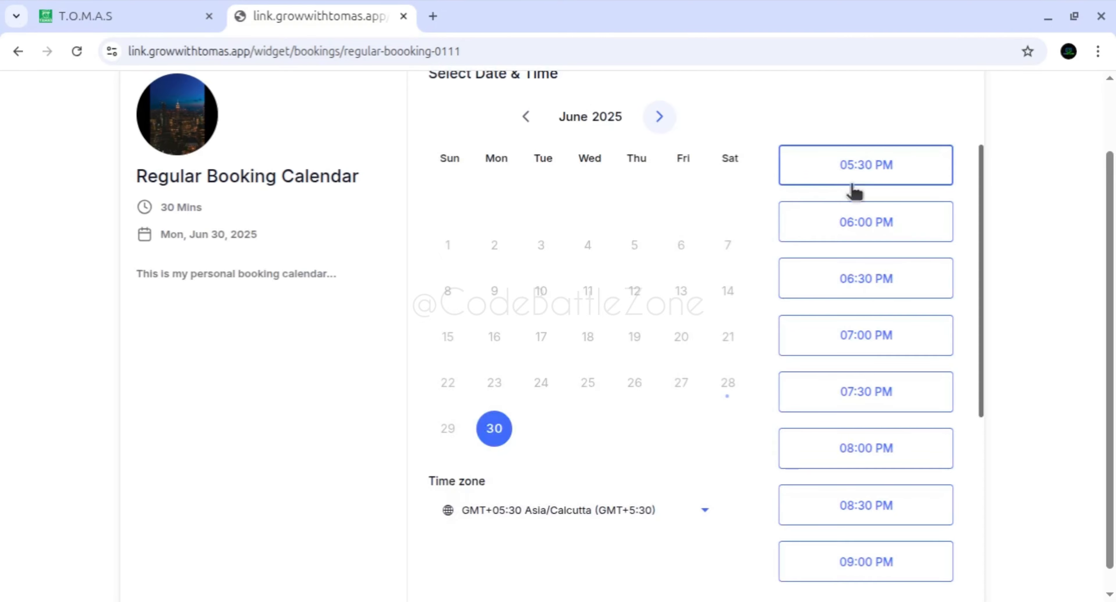
{"action": "left_click", "coordinate": [166, 16]}
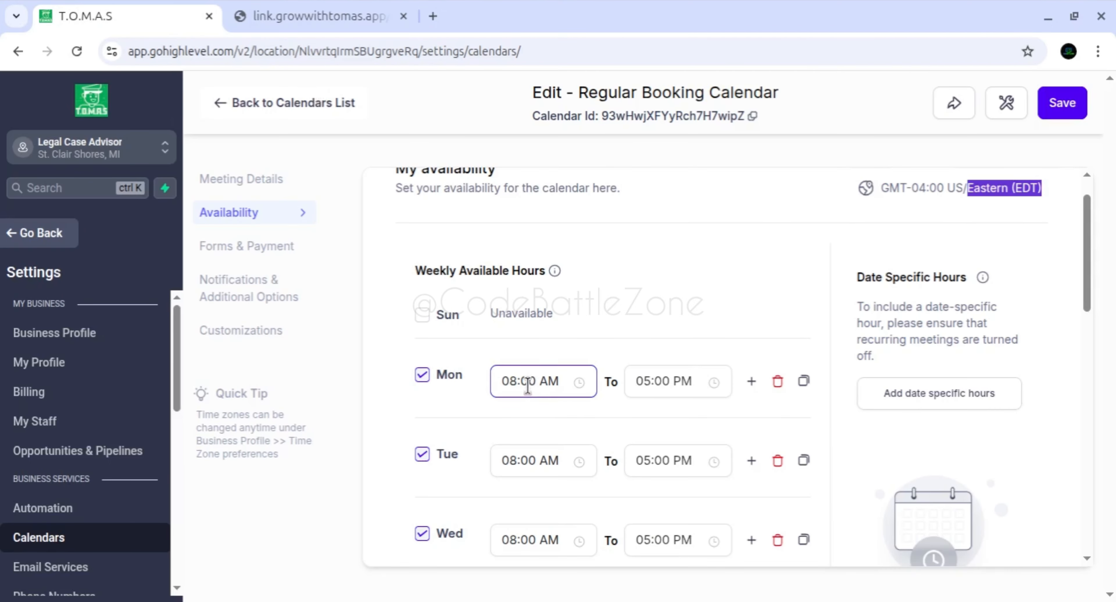
{"action": "left_click", "coordinate": [318, 18]}
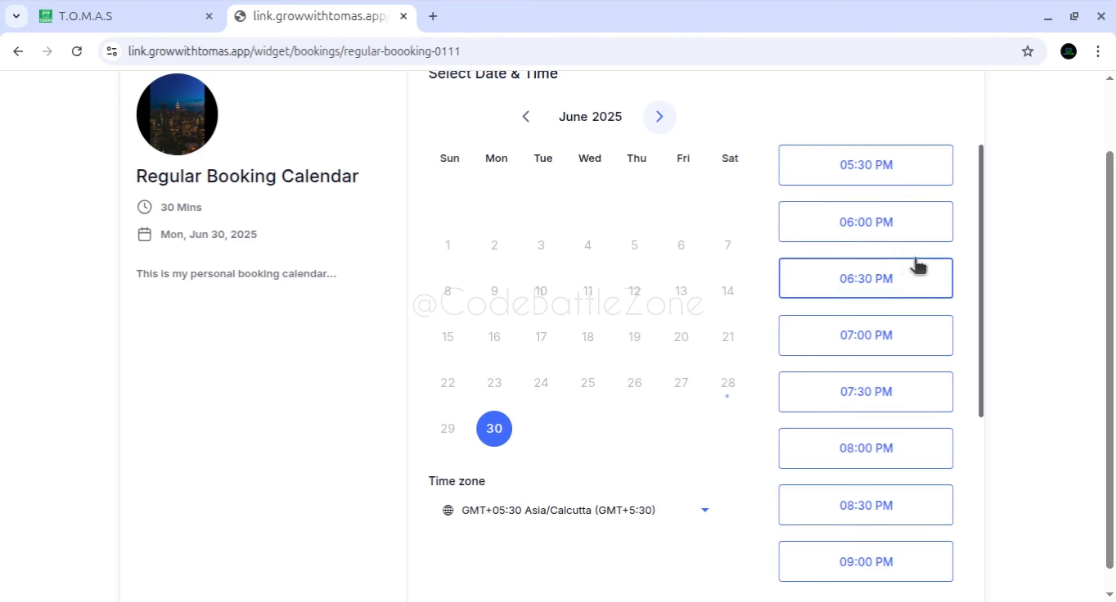
{"action": "left_click_drag", "start_coordinate": [979, 200], "coordinate": [971, 167]}
Check the time zone in the calendar's availability settings, and view the slots for Friday, July 4, 2025 on the booking page.
{"action": "left_click", "coordinate": [167, 20]}
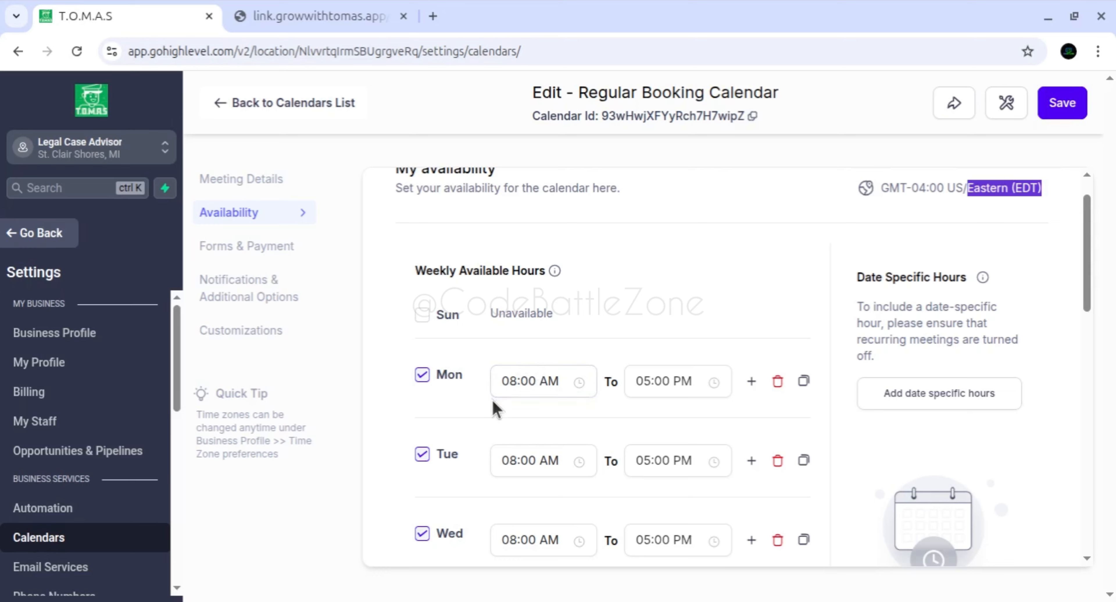
{"action": "left_click_drag", "start_coordinate": [883, 187], "coordinate": [1042, 187]}
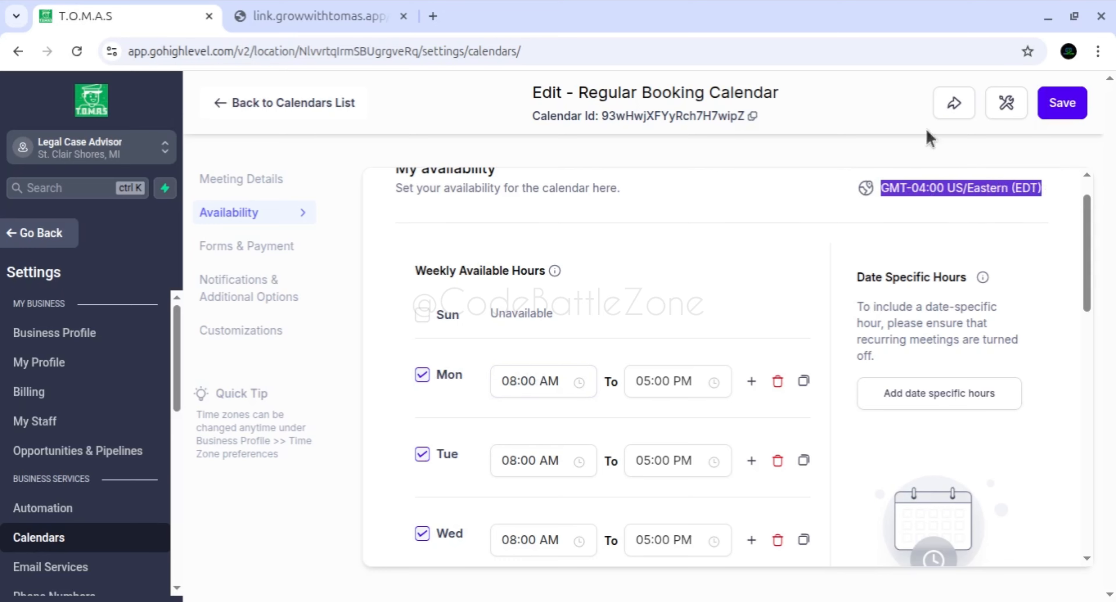
{"action": "left_click", "coordinate": [361, 26]}
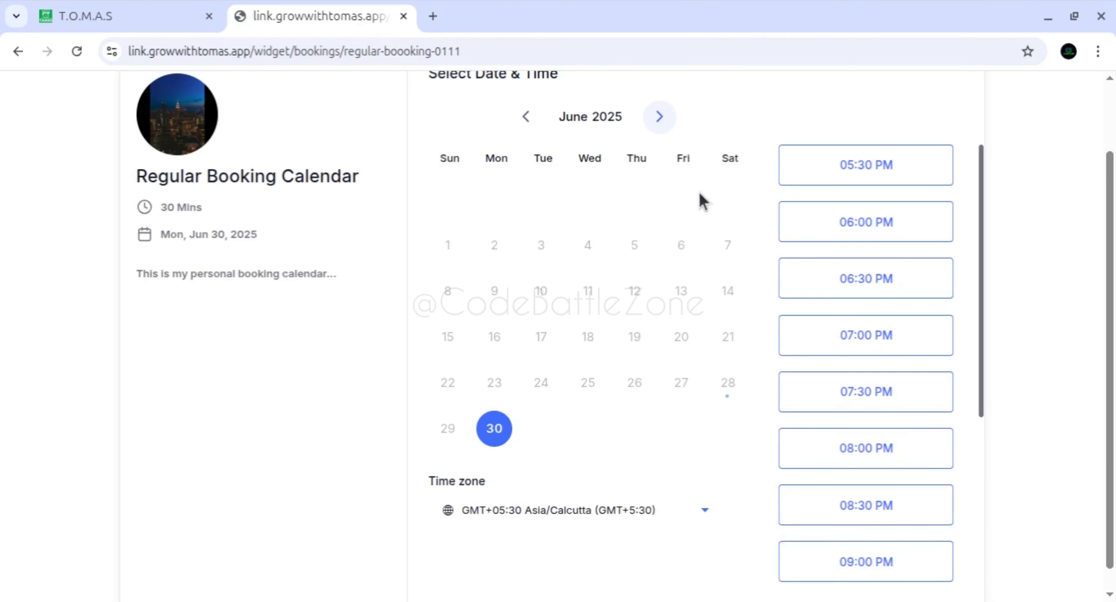
{"action": "left_click", "coordinate": [659, 116]}
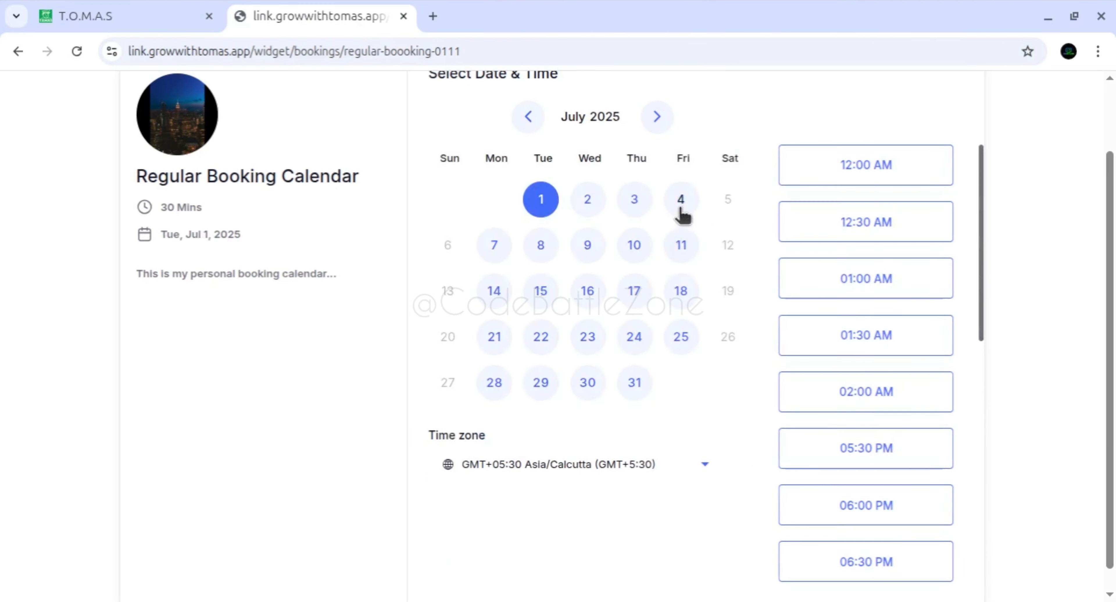
{"action": "left_click", "coordinate": [681, 204]}
Review which weekdays are available in the calendar settings and compare them with the July 2025 dates on the booking page.
{"action": "left_click", "coordinate": [178, 21]}
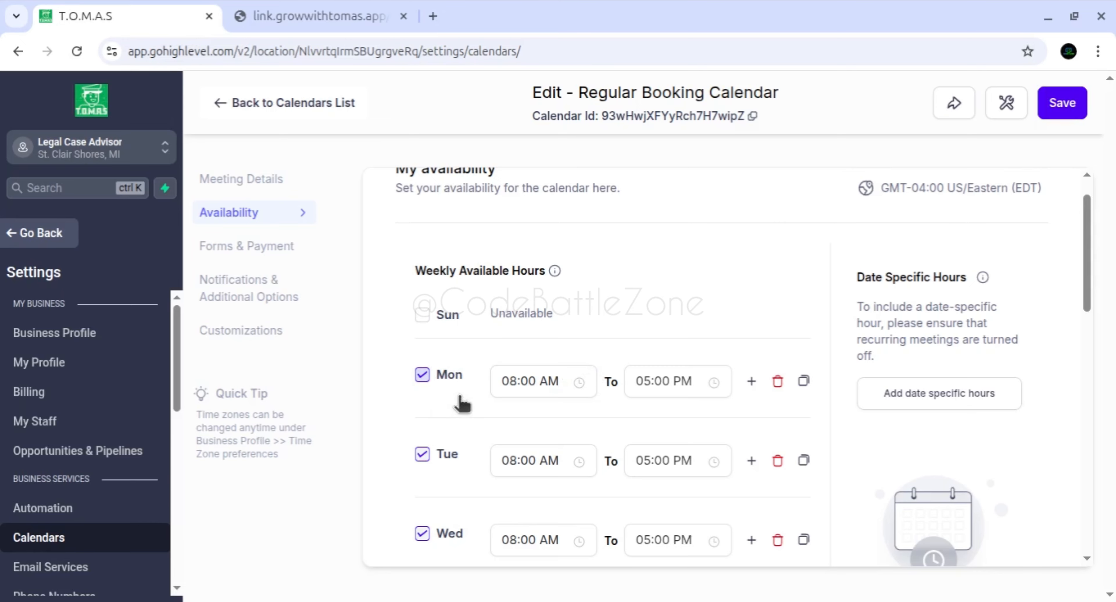
{"action": "scroll", "coordinate": [463, 403], "scroll_direction": "down", "scroll_amount": 3}
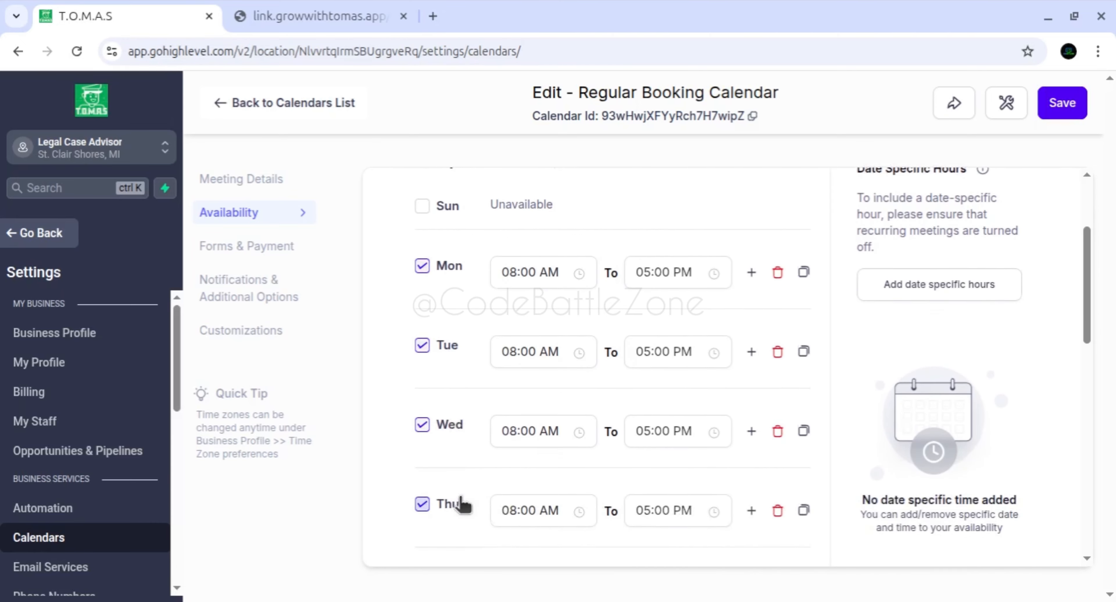
{"action": "scroll", "coordinate": [463, 505], "scroll_direction": "down", "scroll_amount": 4}
{"action": "scroll", "coordinate": [510, 438], "scroll_direction": "up", "scroll_amount": 2}
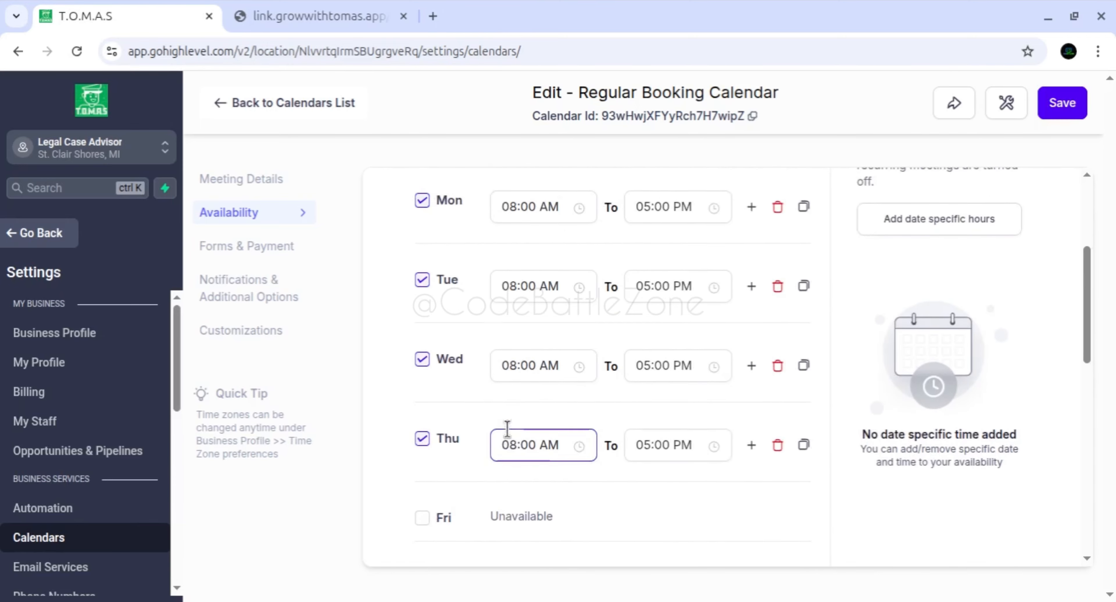
{"action": "scroll", "coordinate": [481, 406], "scroll_direction": "up", "scroll_amount": 3}
{"action": "left_click", "coordinate": [319, 16]}
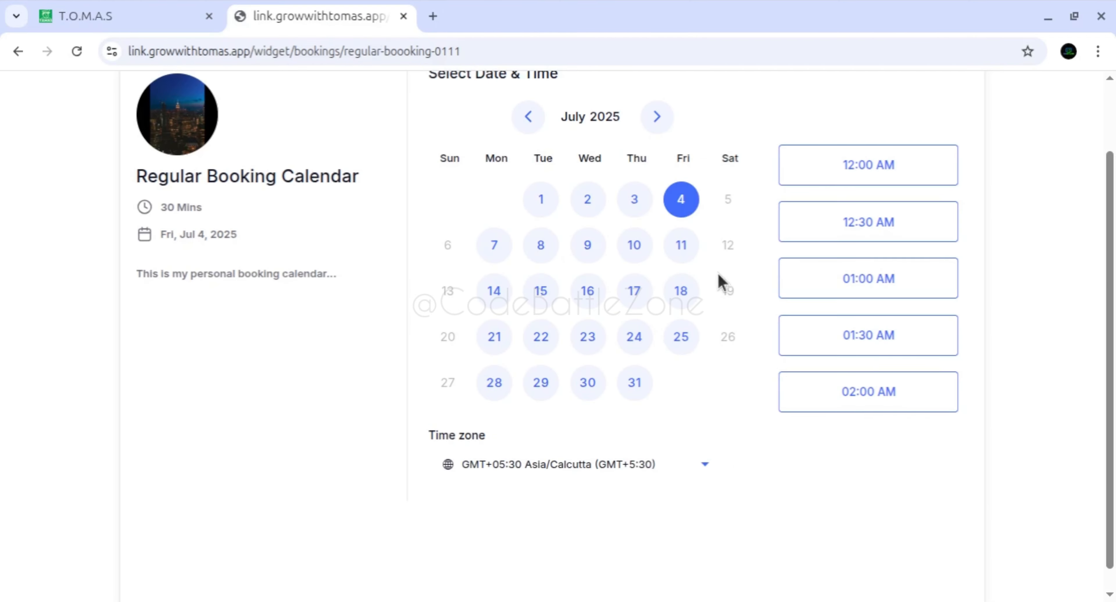
{"action": "scroll", "coordinate": [676, 360], "scroll_direction": "up", "scroll_amount": 1}
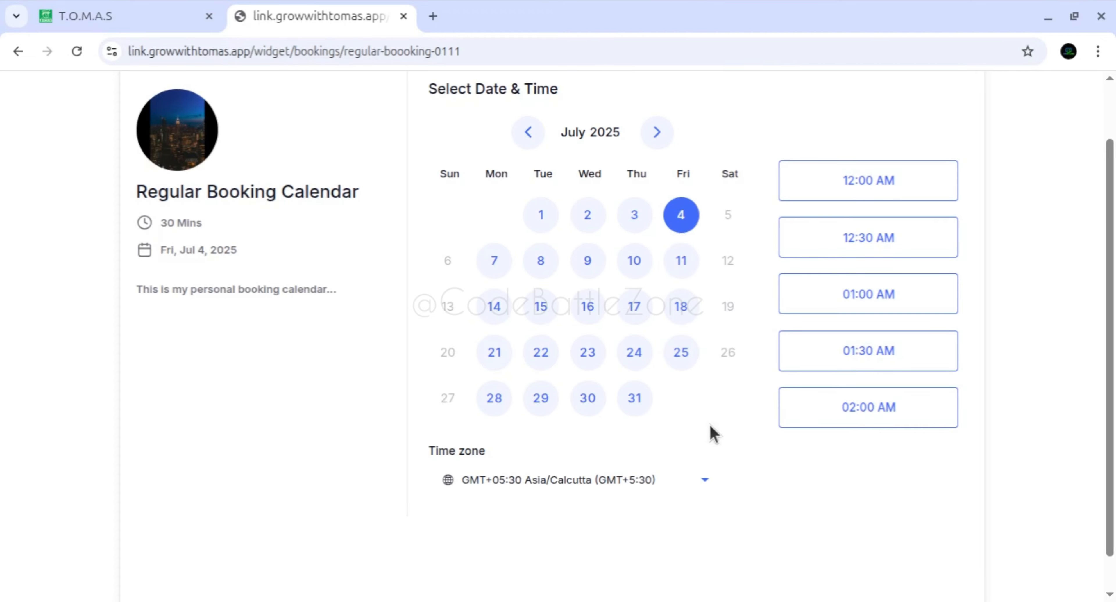
{"action": "scroll", "coordinate": [709, 431], "scroll_direction": "up", "scroll_amount": 2}
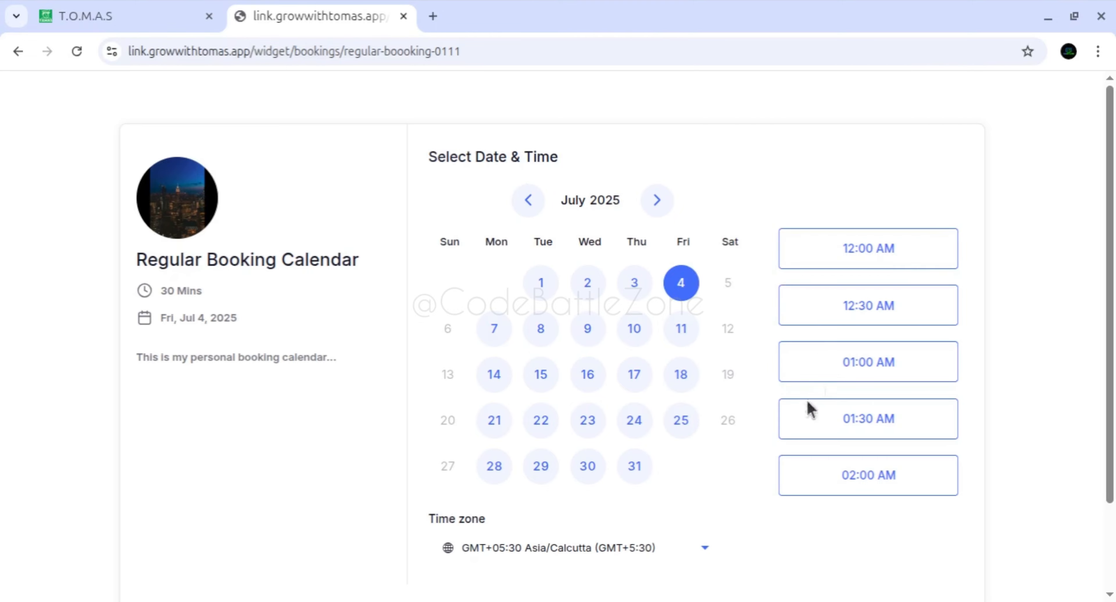
Return to the calendar's availability settings and review the weekly available hours from Sunday to Saturday.
{"action": "left_click", "coordinate": [155, 21]}
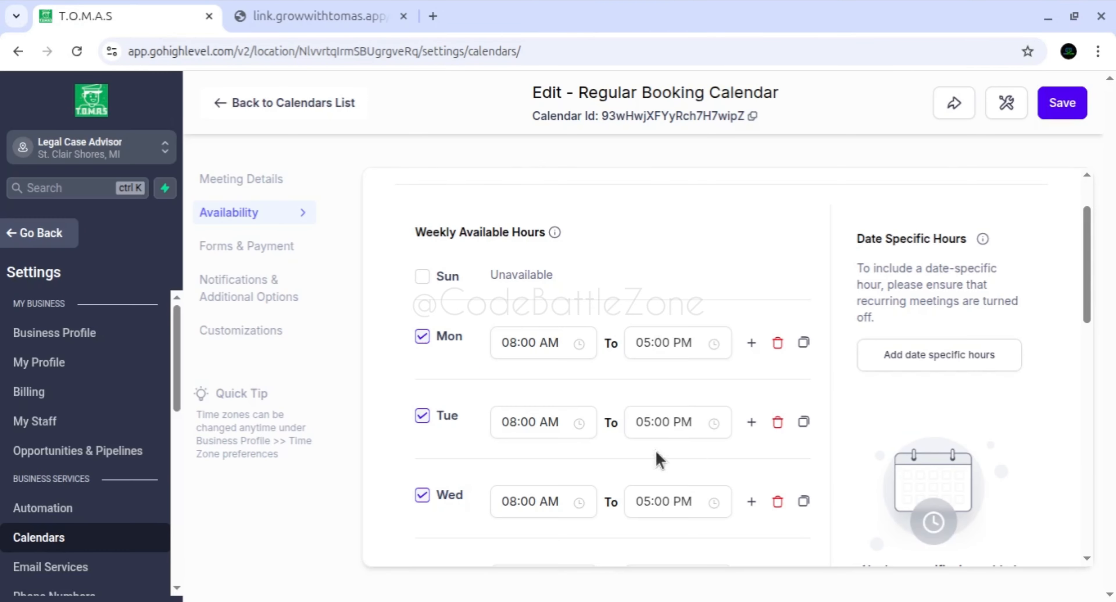
{"action": "scroll", "coordinate": [668, 459], "scroll_direction": "down", "scroll_amount": 6}
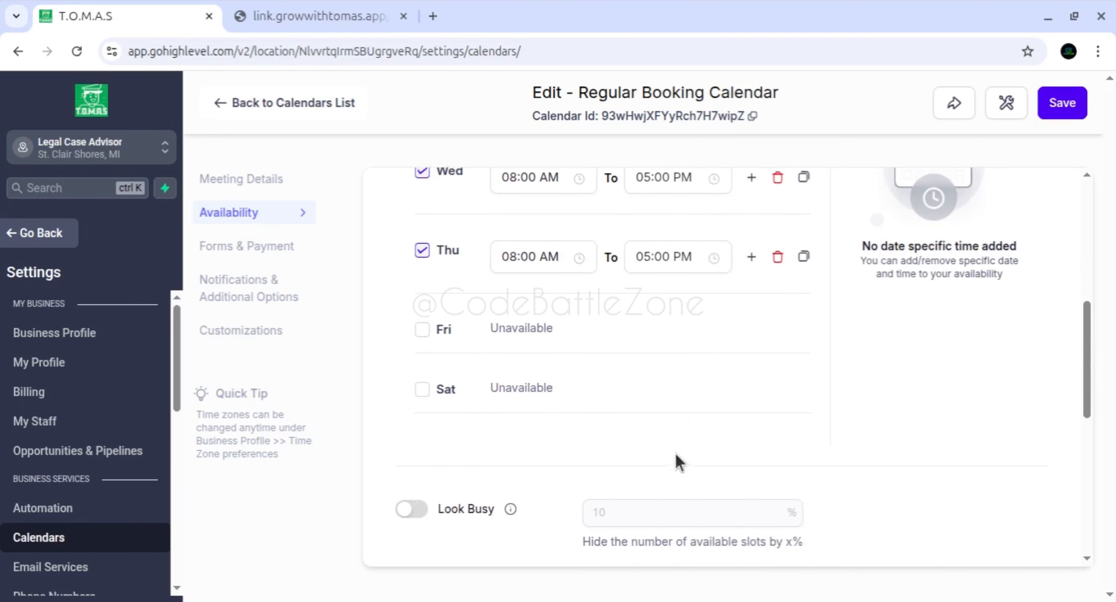
{"action": "scroll", "coordinate": [676, 460], "scroll_direction": "up", "scroll_amount": 5}
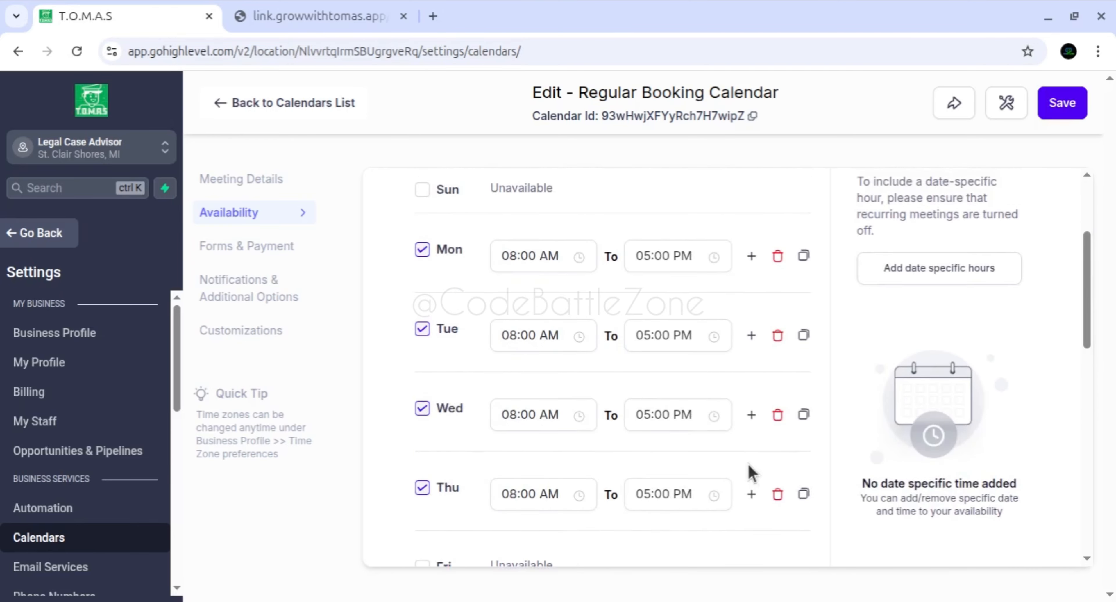
{"action": "scroll", "coordinate": [741, 467], "scroll_direction": "down", "scroll_amount": 3}
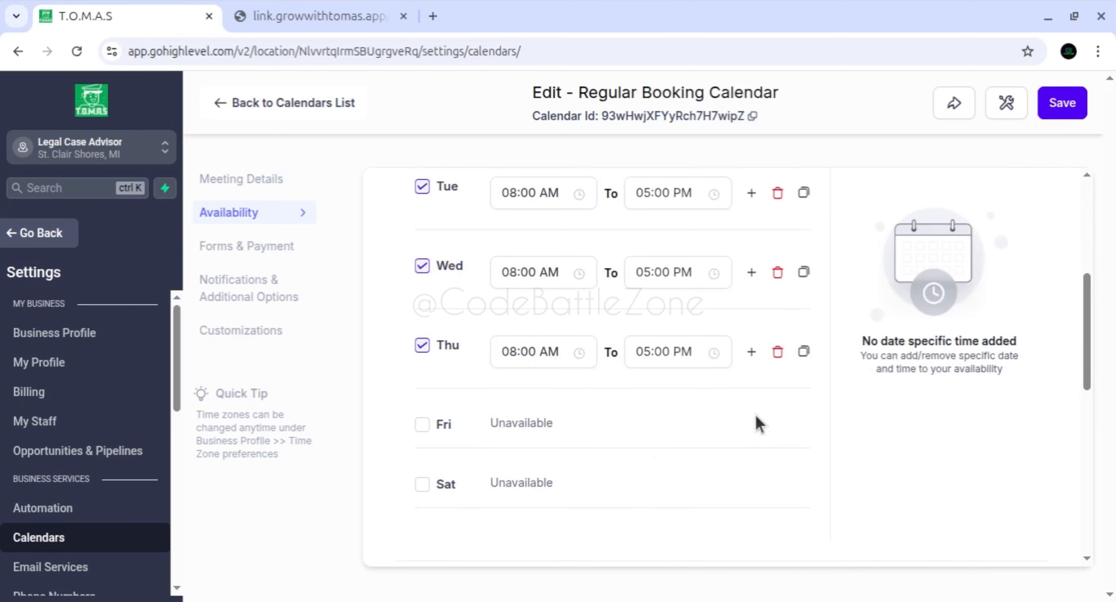
{"action": "scroll", "coordinate": [760, 420], "scroll_direction": "up", "scroll_amount": 3}
{"action": "scroll", "coordinate": [806, 410], "scroll_direction": "up", "scroll_amount": 1}
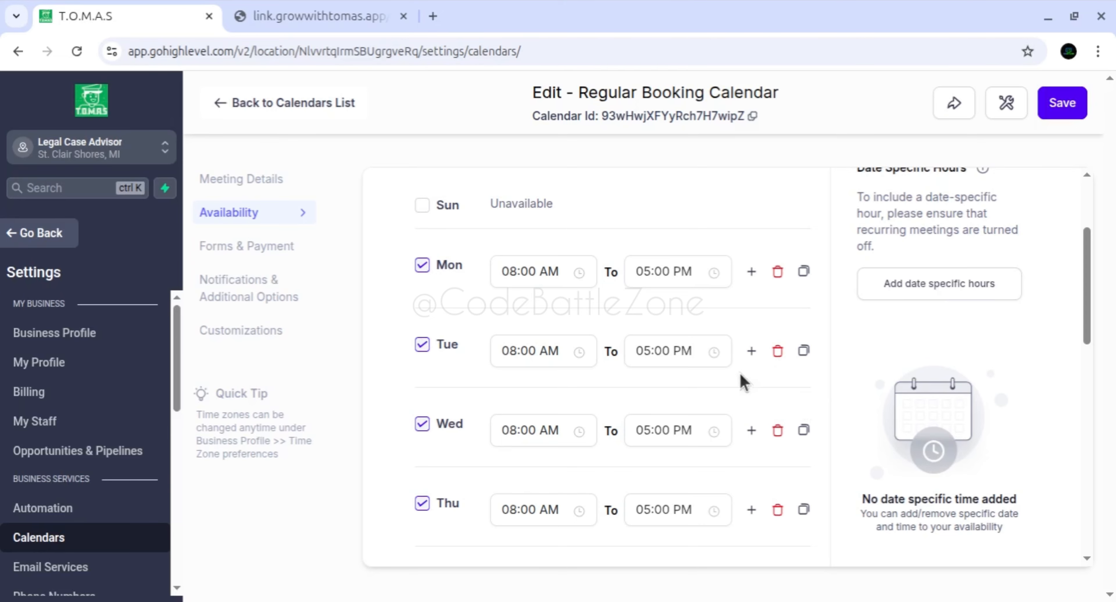
Examine the slot interval and meeting duration values in the calendar's availability settings.
{"action": "scroll", "coordinate": [742, 381], "scroll_direction": "down", "scroll_amount": 10}
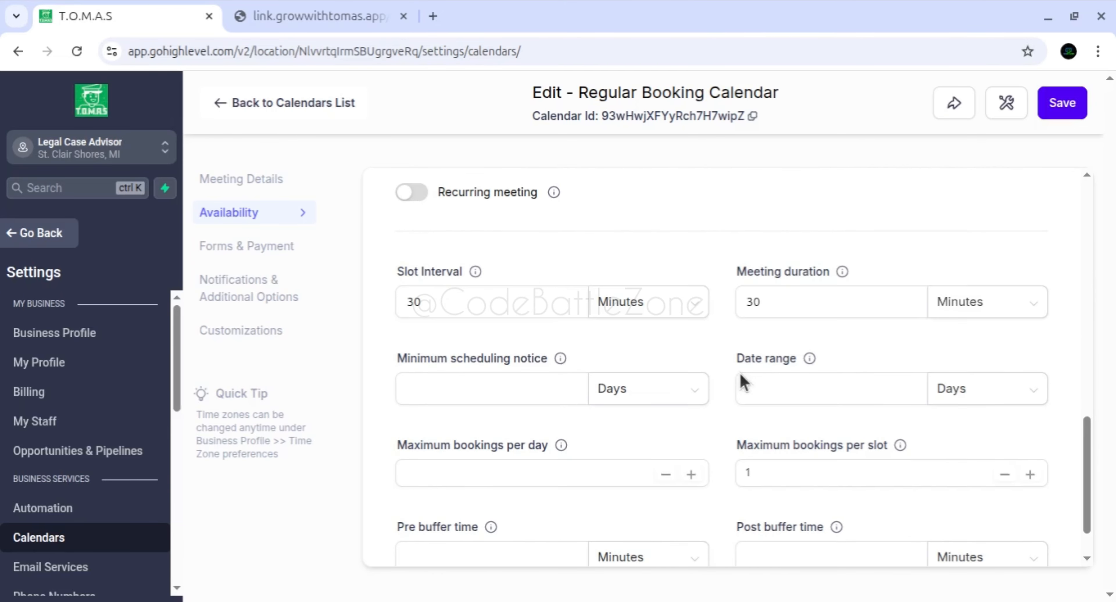
{"action": "left_click", "coordinate": [486, 301]}
{"action": "double_click", "coordinate": [485, 301]}
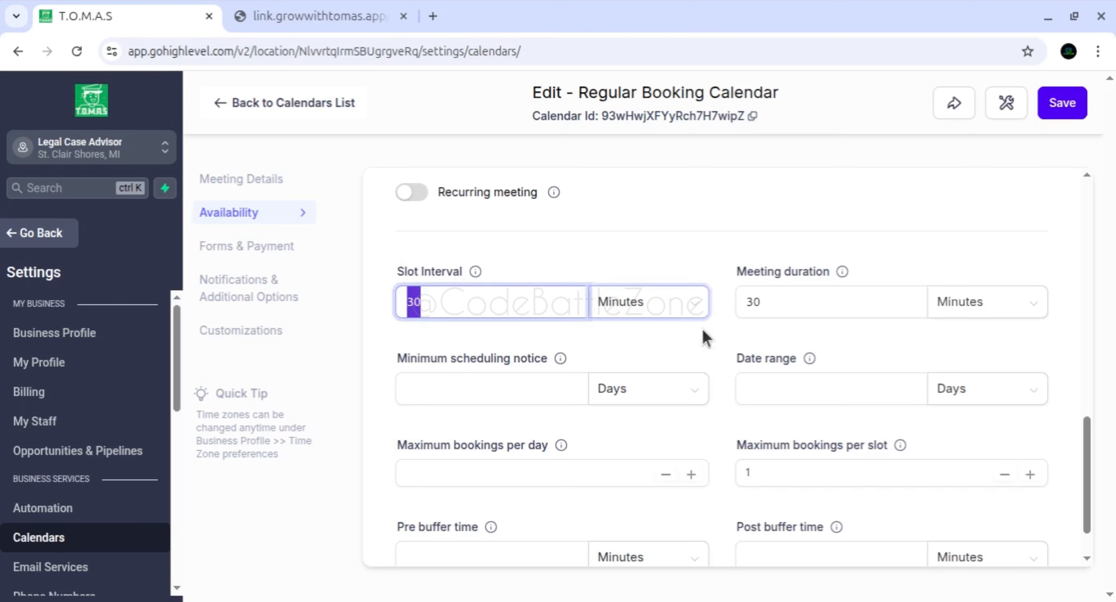
{"action": "left_click", "coordinate": [725, 339]}
{"action": "double_click", "coordinate": [470, 304]}
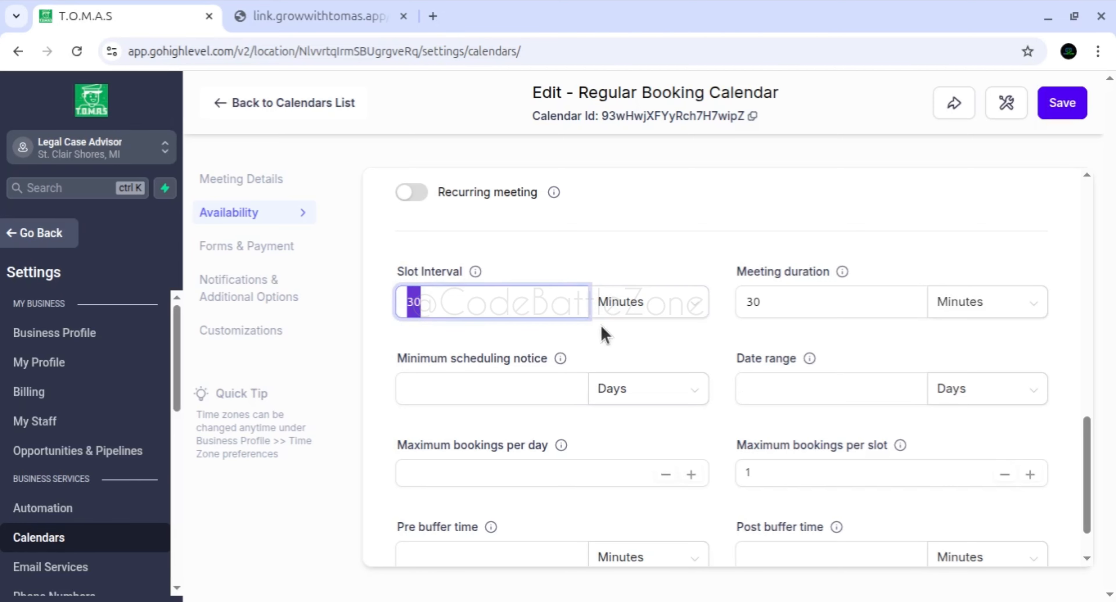
{"action": "left_click", "coordinate": [737, 338]}
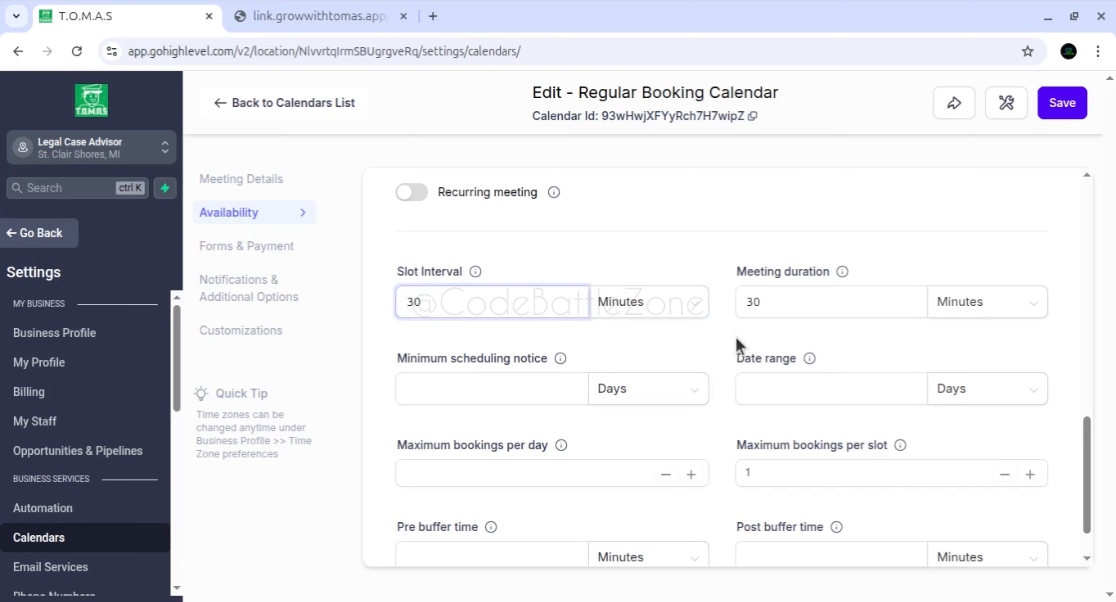
{"action": "left_click", "coordinate": [754, 299]}
{"action": "double_click", "coordinate": [754, 300]}
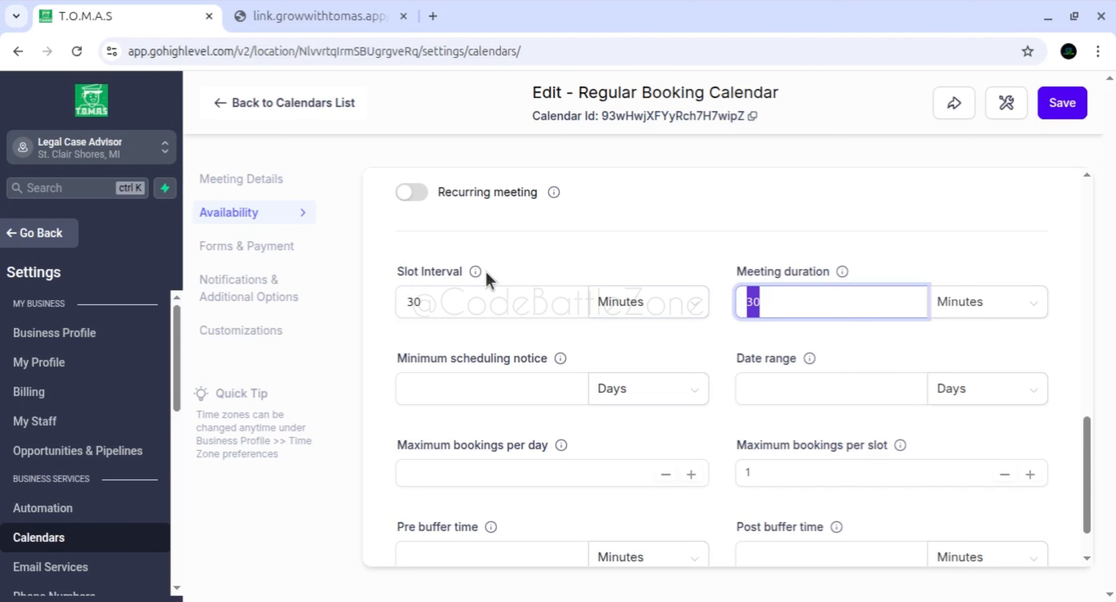
Check the slot interval against the meeting duration, and compare both with the time slots on the booking page.
{"action": "left_click", "coordinate": [478, 297]}
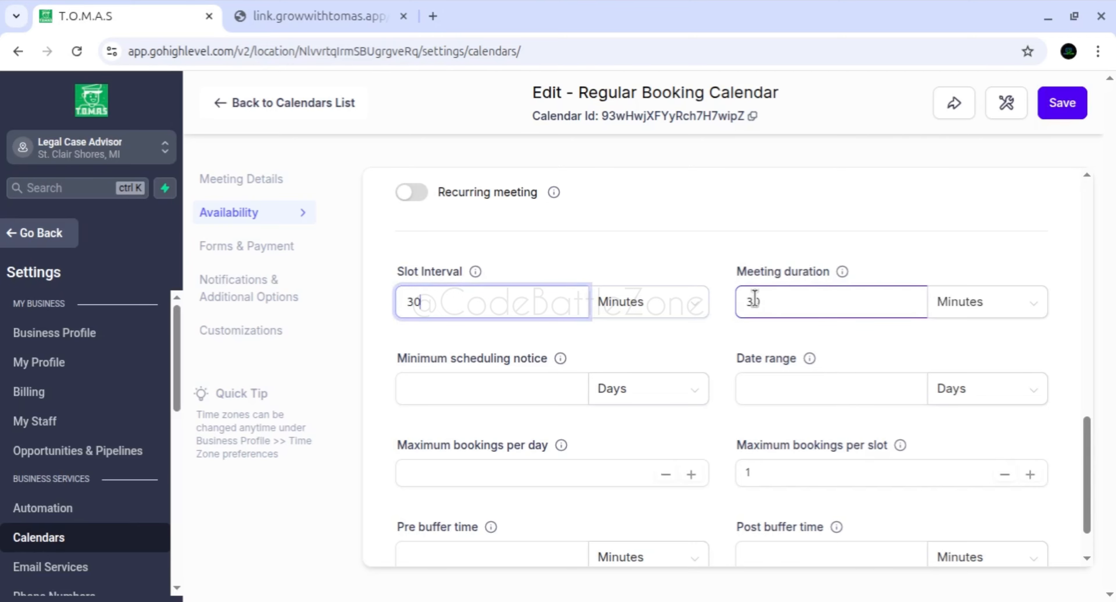
{"action": "left_click", "coordinate": [286, 27]}
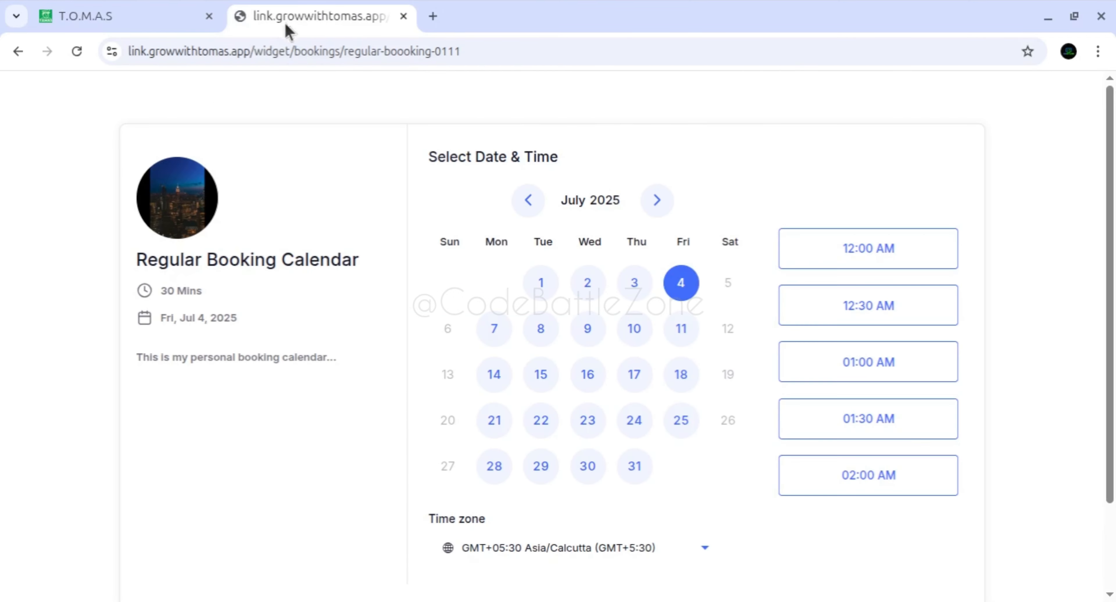
{"action": "scroll", "coordinate": [663, 395], "scroll_direction": "down", "scroll_amount": 1}
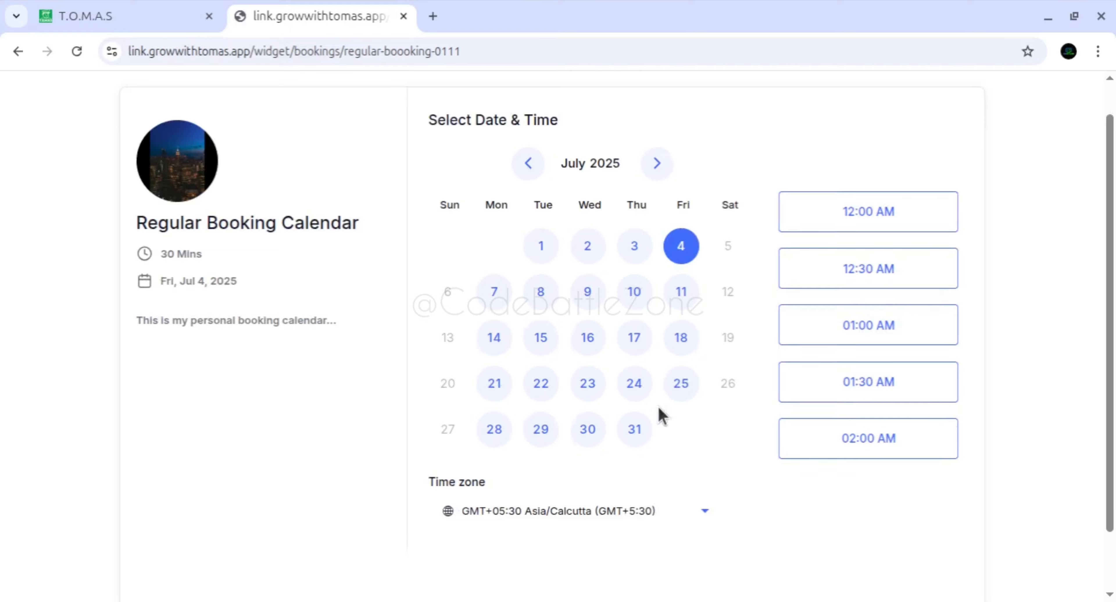
{"action": "left_click", "coordinate": [121, 16]}
Copy the time zone name from the calendar's availability settings and set the booking page's time zone to GMT-04:00 US/Eastern (EDT).
{"action": "scroll", "coordinate": [910, 299], "scroll_direction": "up", "scroll_amount": 5}
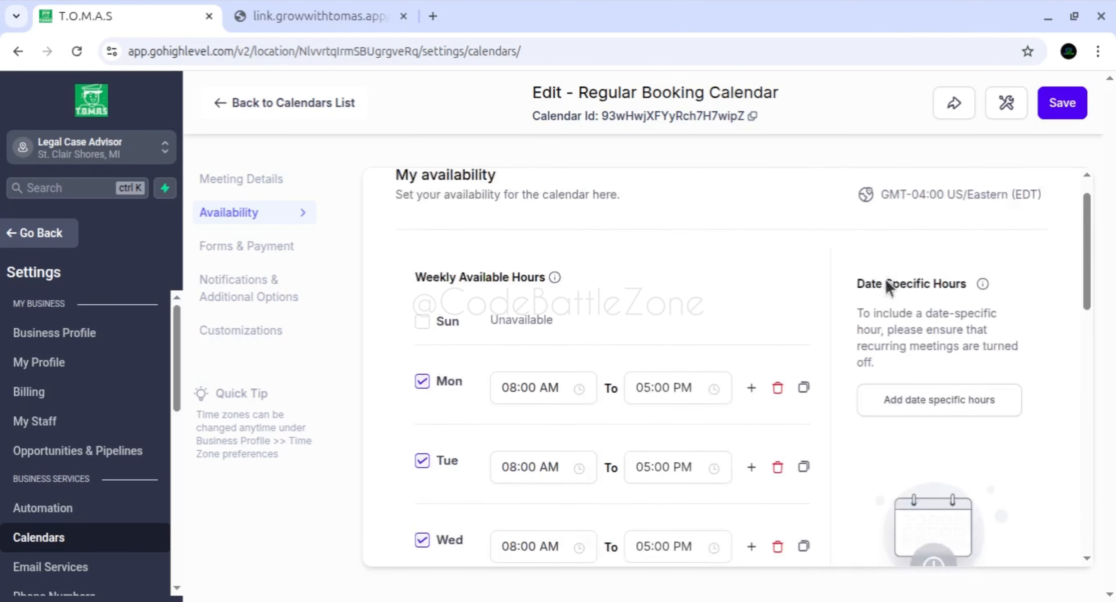
{"action": "double_click", "coordinate": [990, 229]}
{"action": "key", "text": "ctrl+c"}
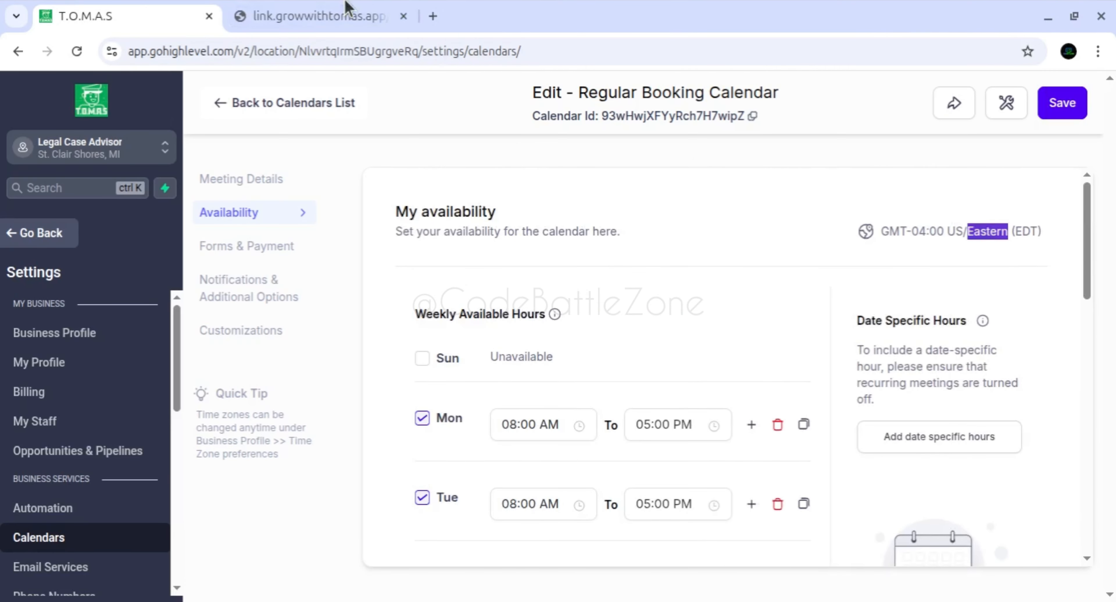
{"action": "left_click", "coordinate": [318, 16]}
{"action": "left_click", "coordinate": [506, 509]}
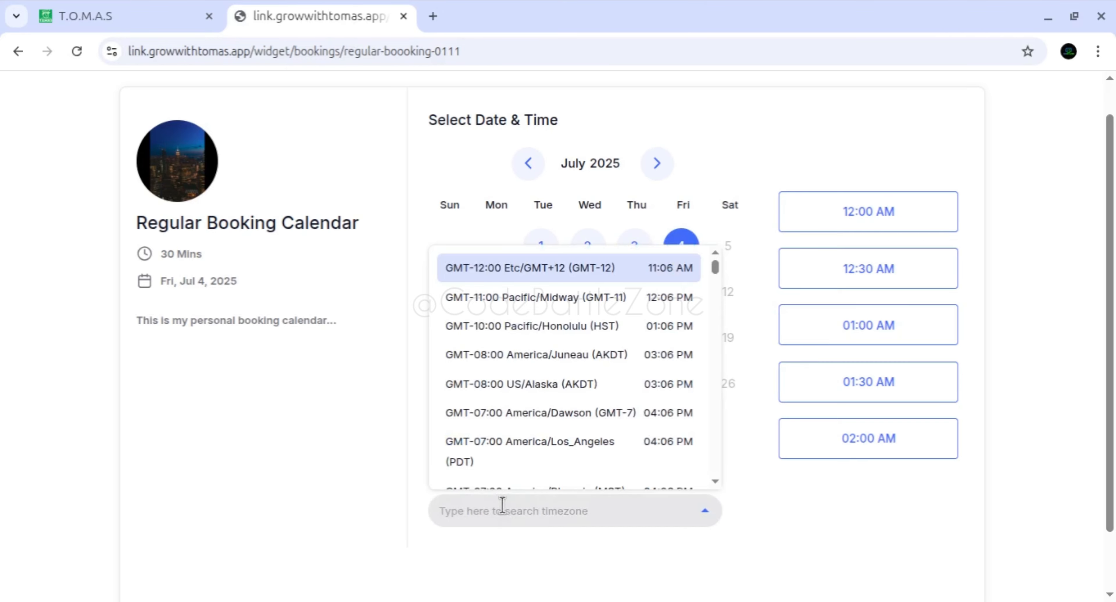
{"action": "key", "text": "ctrl+v"}
{"action": "left_click", "coordinate": [523, 474]}
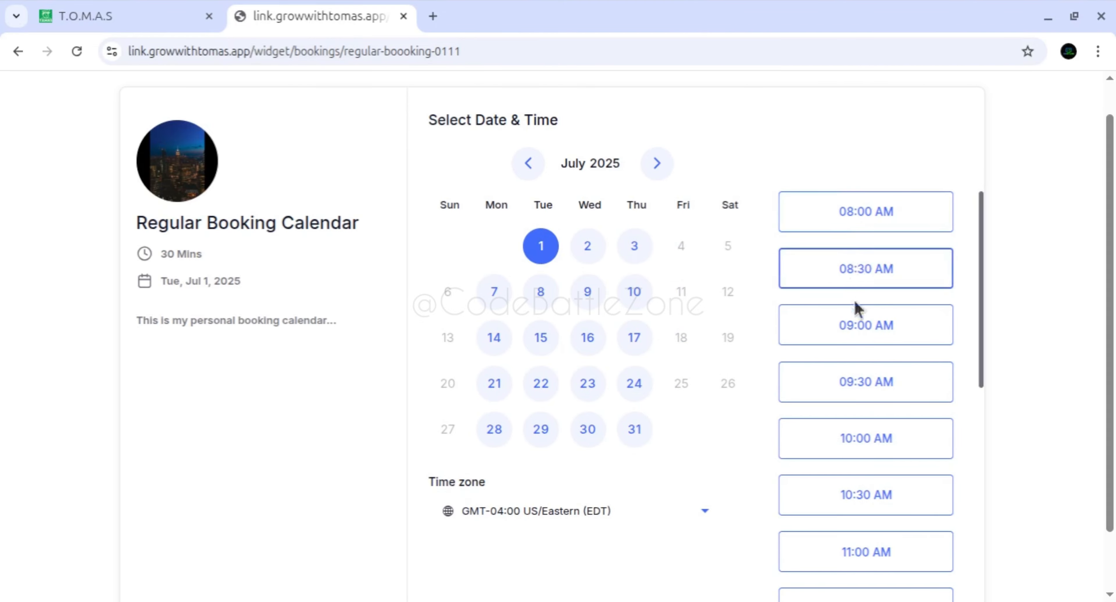
Return to the calendar's slot settings and review the unit options for the minimum scheduling notice.
{"action": "left_click", "coordinate": [134, 27]}
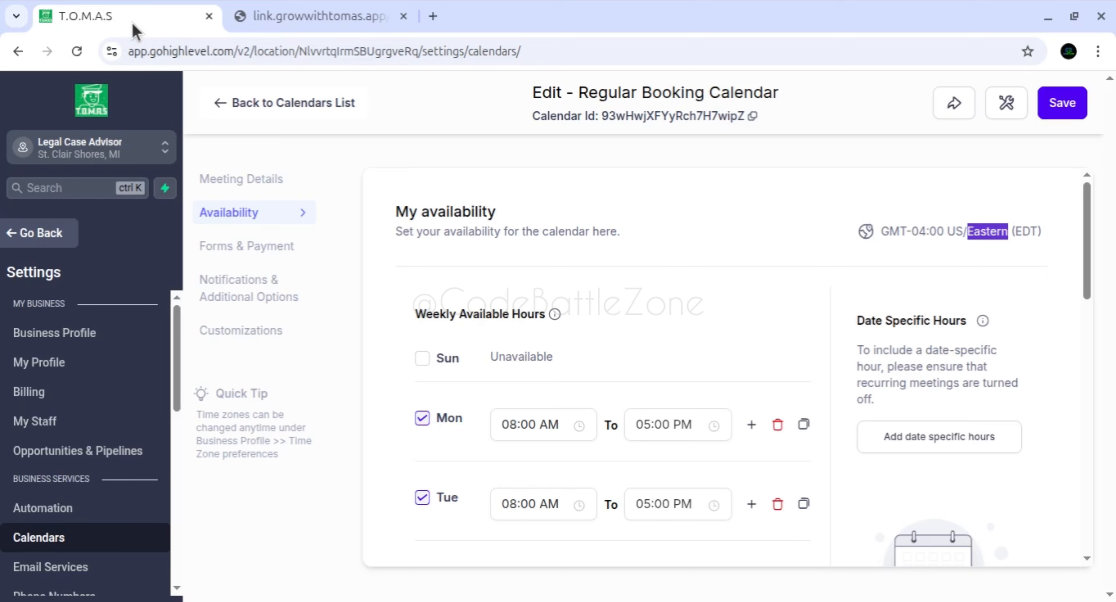
{"action": "scroll", "coordinate": [594, 396], "scroll_direction": "down", "scroll_amount": 2}
{"action": "scroll", "coordinate": [594, 394], "scroll_direction": "down", "scroll_amount": 14}
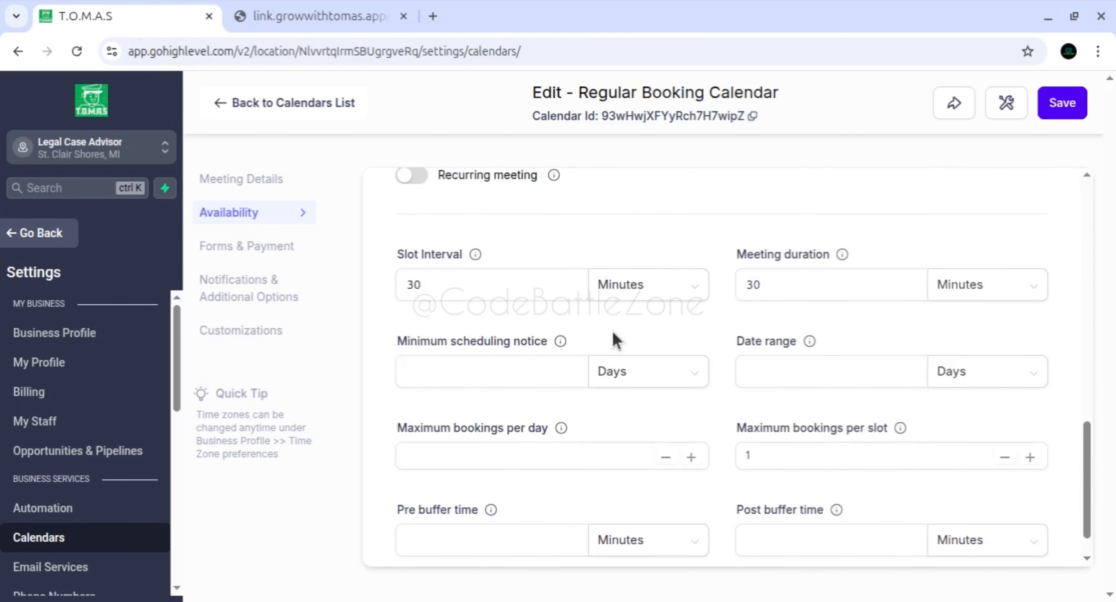
{"action": "scroll", "coordinate": [613, 330], "scroll_direction": "down", "scroll_amount": 1}
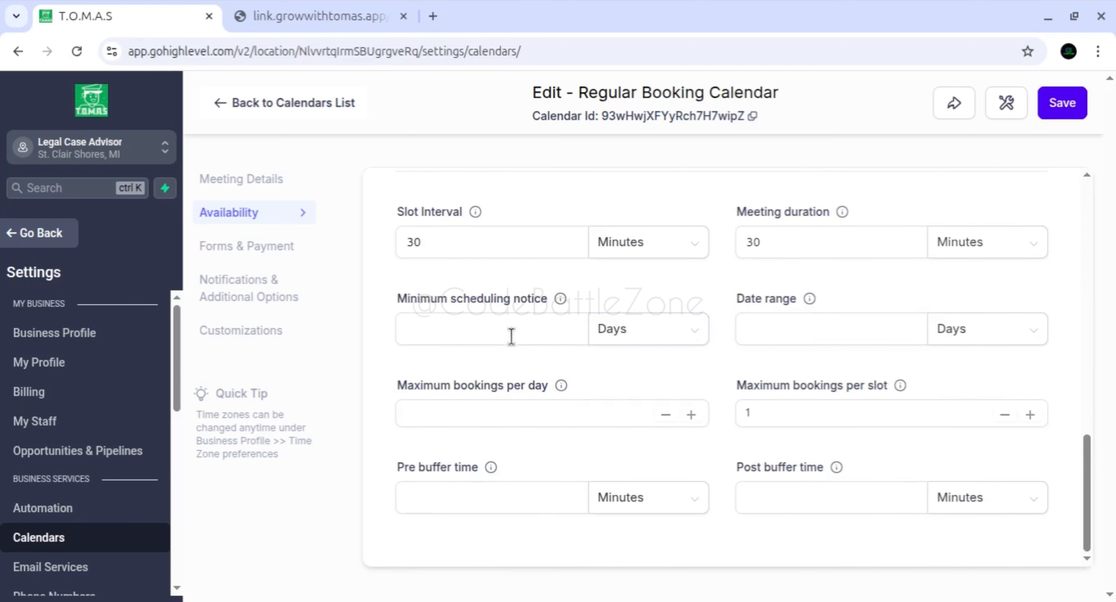
{"action": "left_click", "coordinate": [498, 323]}
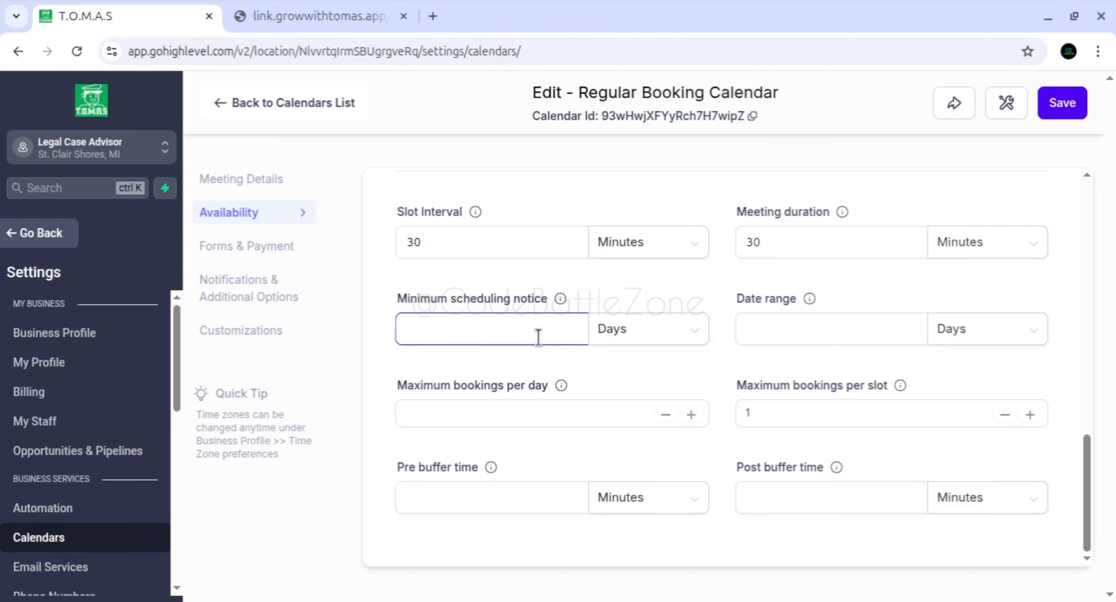
{"action": "left_click", "coordinate": [650, 332]}
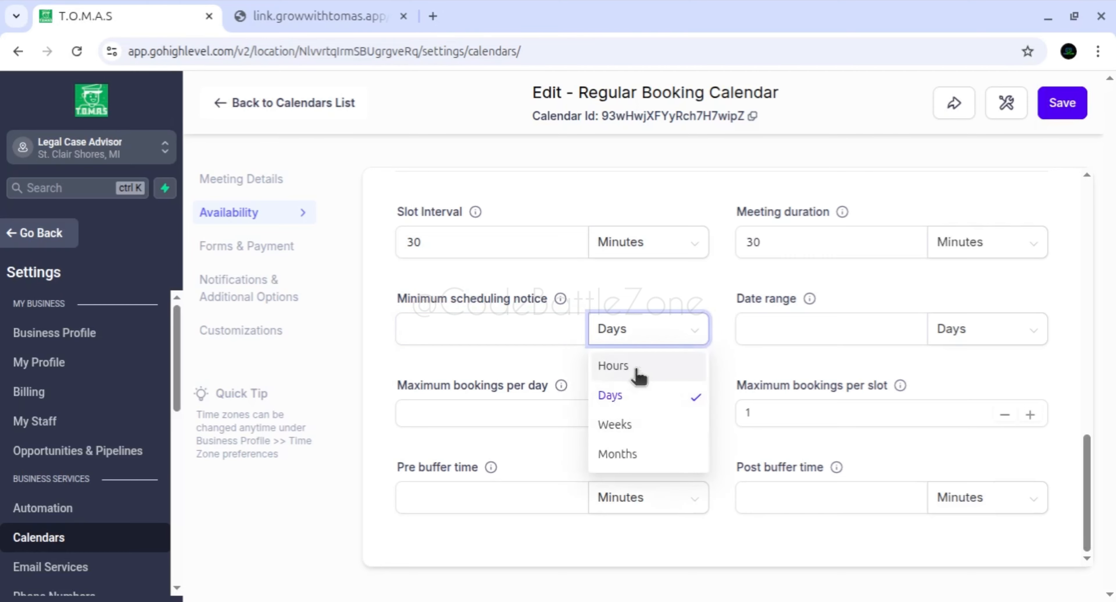
{"action": "left_click", "coordinate": [552, 369]}
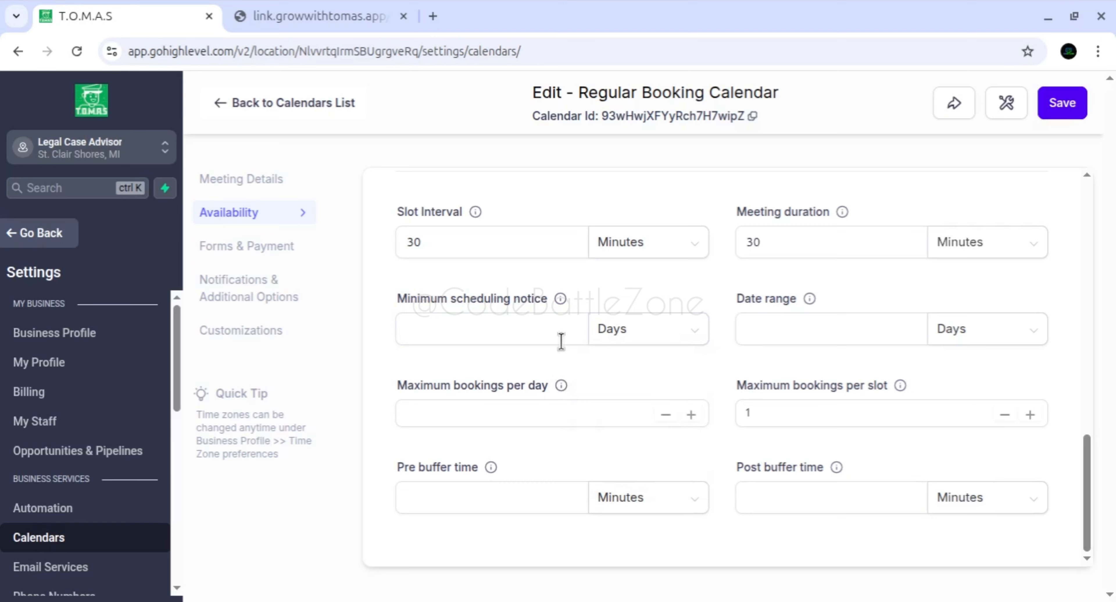
Read the explanation of minimum scheduling notice and check the available July 2025 dates on the booking page.
{"action": "mouse_move", "coordinate": [562, 299]}
{"action": "left_click", "coordinate": [529, 321]}
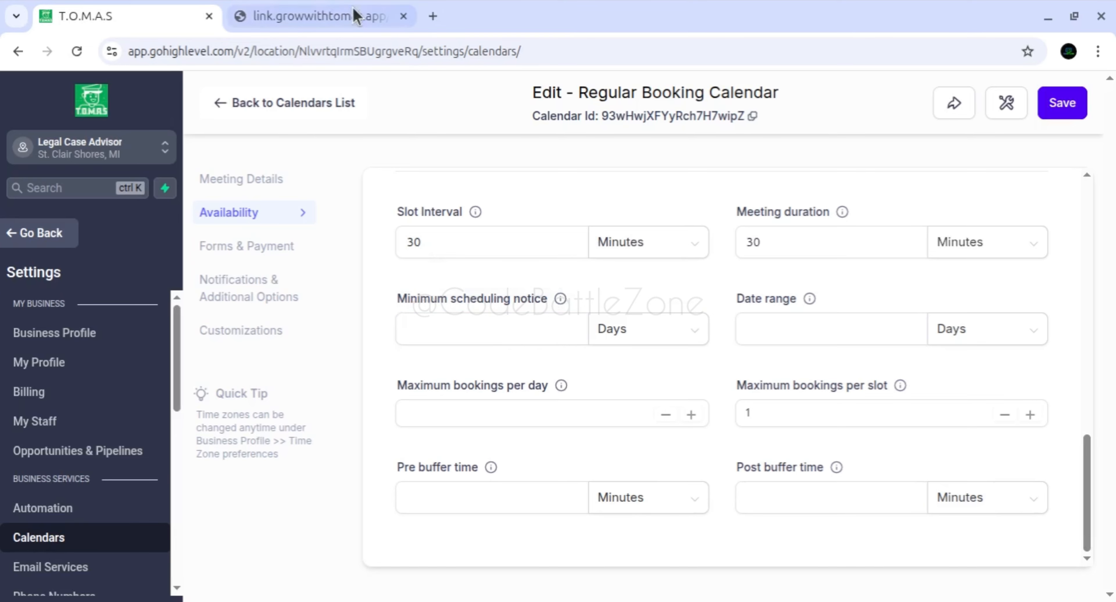
{"action": "left_click", "coordinate": [354, 17]}
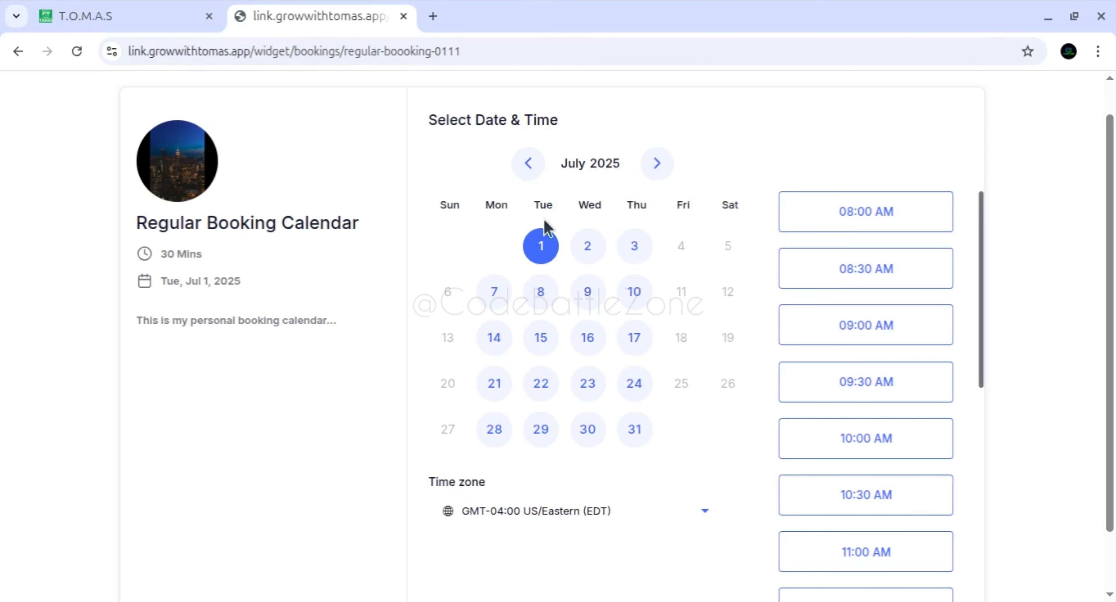
{"action": "left_click", "coordinate": [196, 18]}
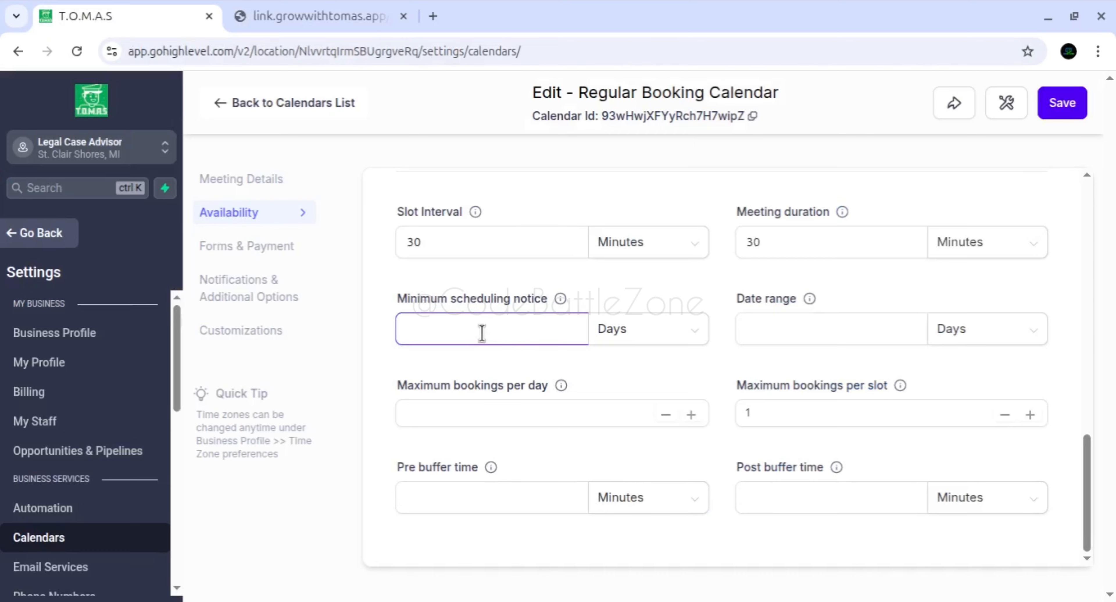
Set the minimum scheduling notice to 2 days and save the calendar.
{"action": "left_click", "coordinate": [507, 333]}
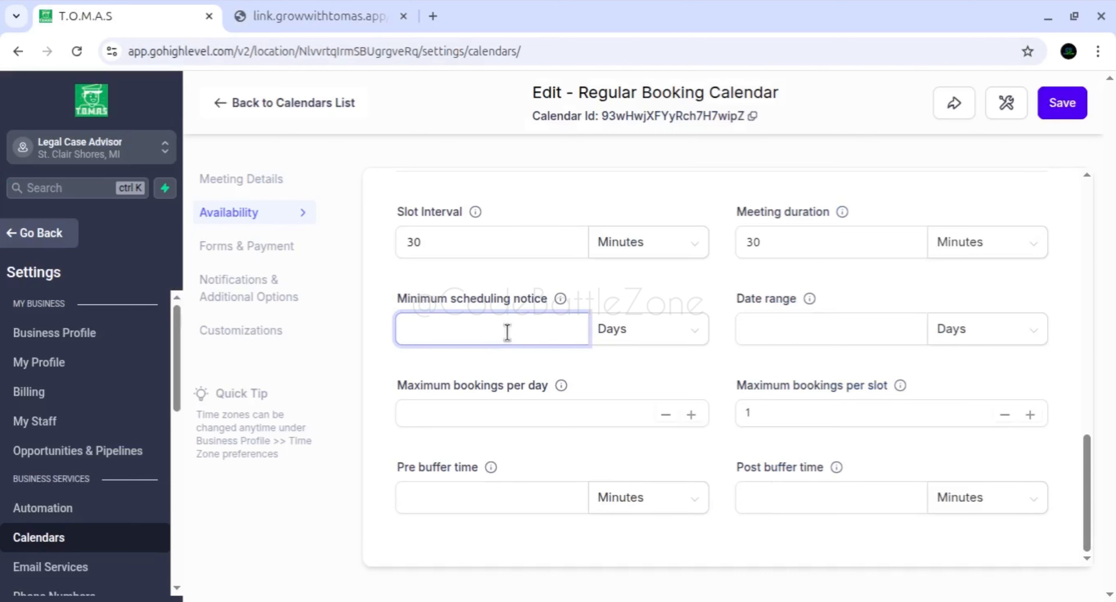
{"action": "type", "text": "2"}
{"action": "left_click", "coordinate": [1057, 104]}
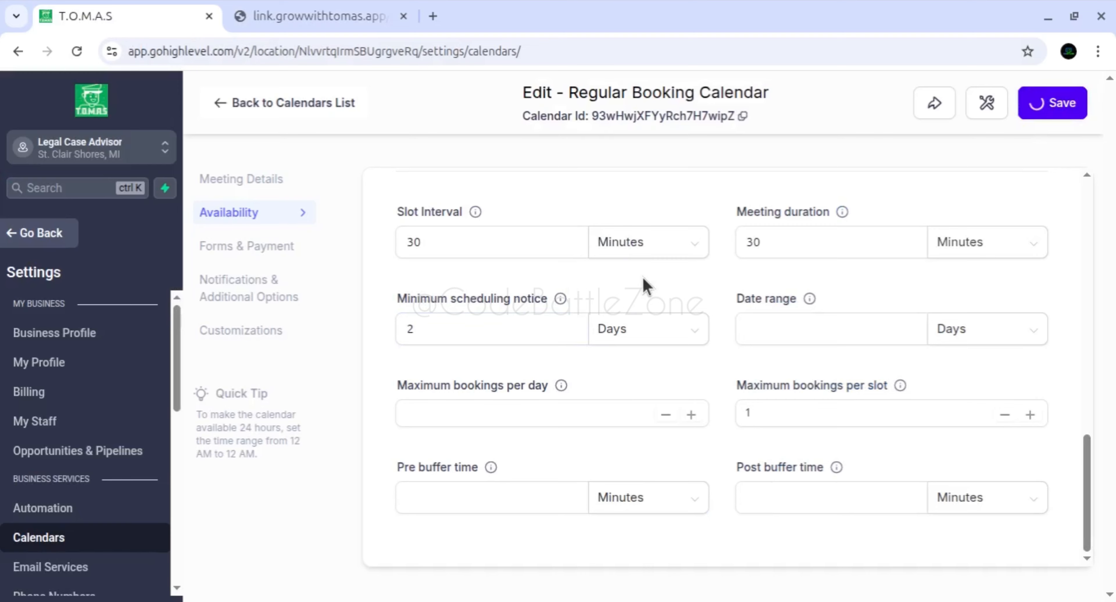
{"action": "left_click", "coordinate": [798, 325]}
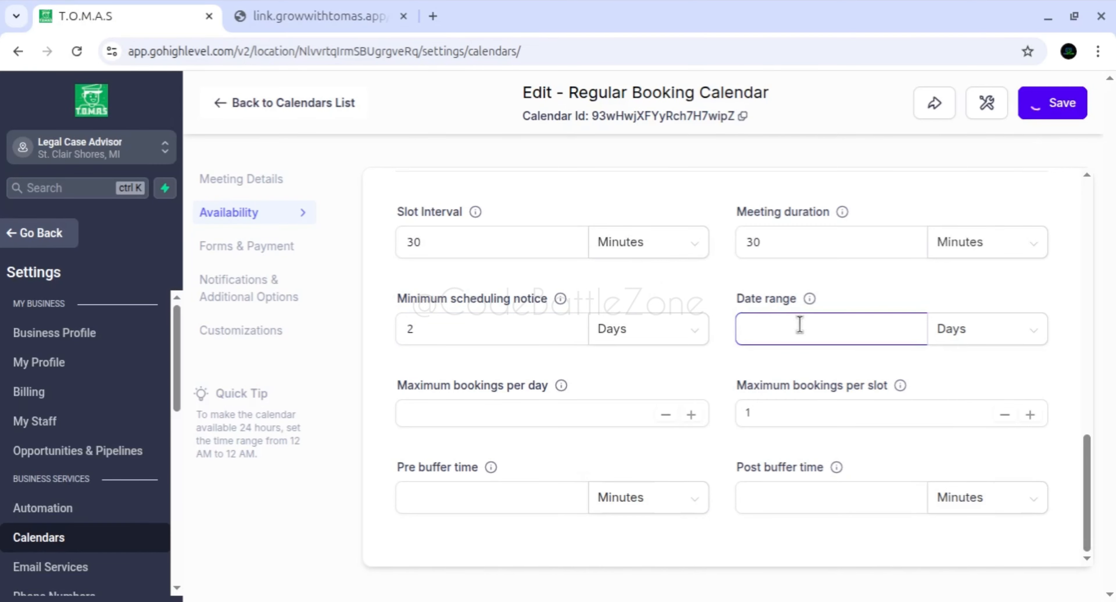
Reload the booking page and set its time zone to GMT-04:00 US/Eastern (EDT), matching the calendar's availability settings.
{"action": "left_click", "coordinate": [344, 28]}
{"action": "left_click", "coordinate": [77, 52]}
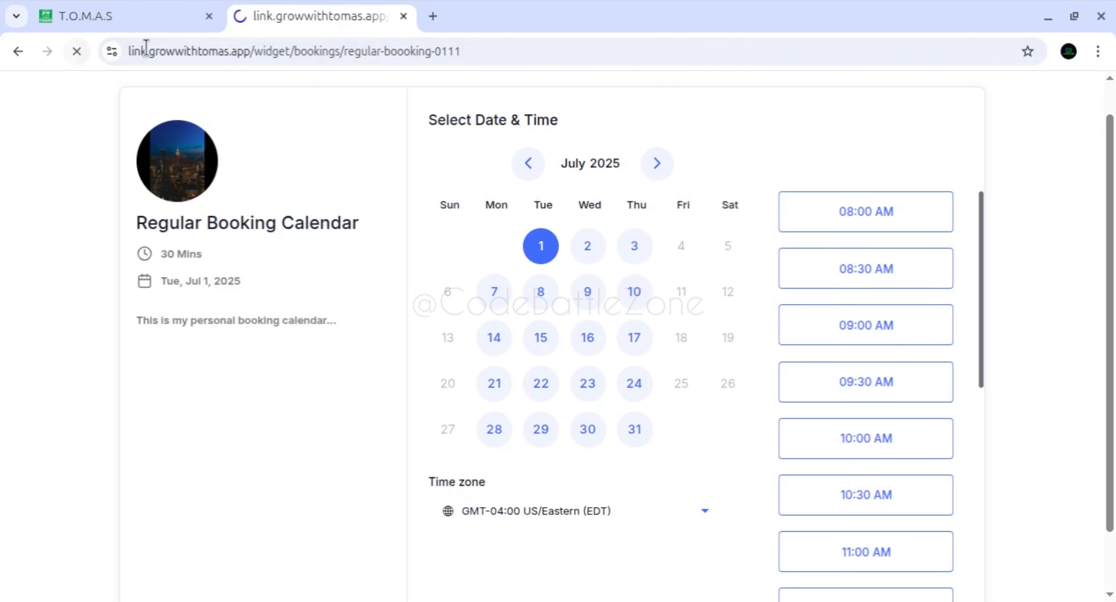
{"action": "left_click", "coordinate": [126, 16]}
{"action": "scroll", "coordinate": [788, 275], "scroll_direction": "up", "scroll_amount": 10}
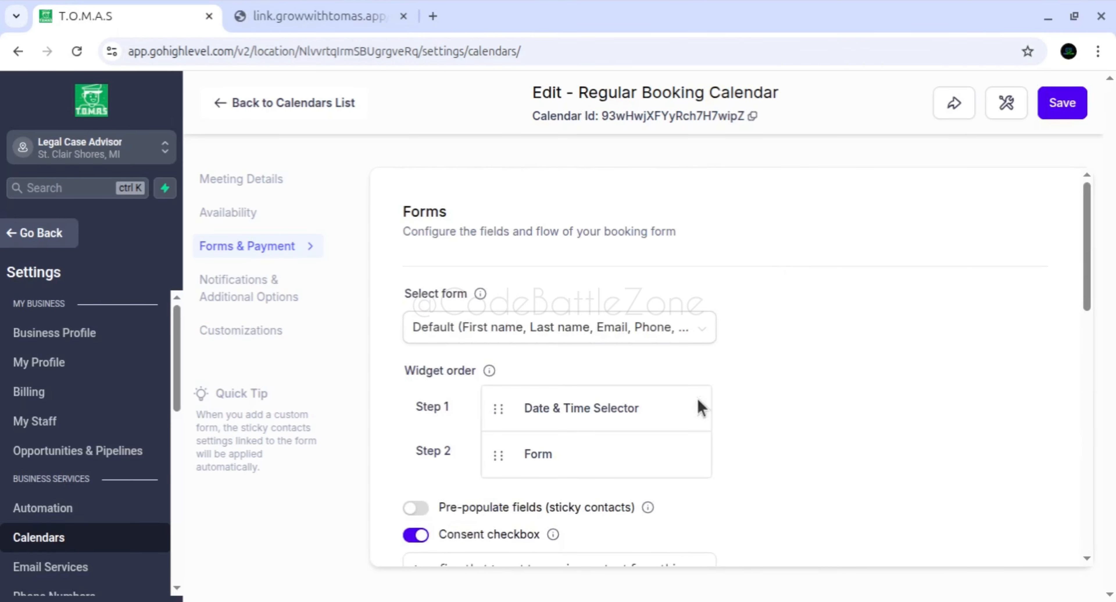
{"action": "left_click", "coordinate": [250, 215]}
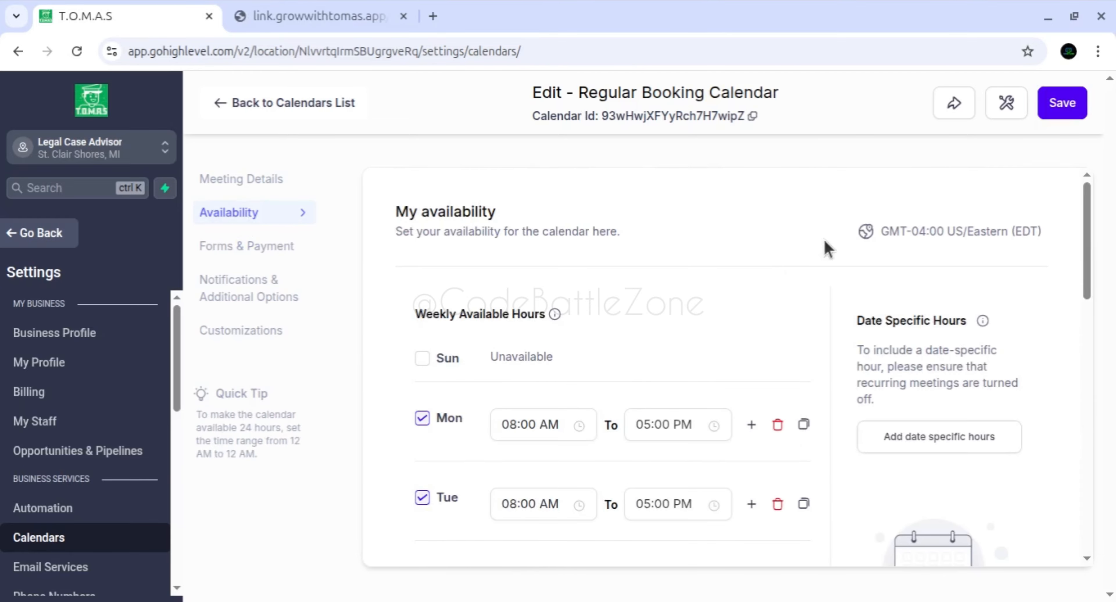
{"action": "double_click", "coordinate": [985, 231]}
{"action": "key", "text": "ctrl+c"}
{"action": "left_click", "coordinate": [330, 30]}
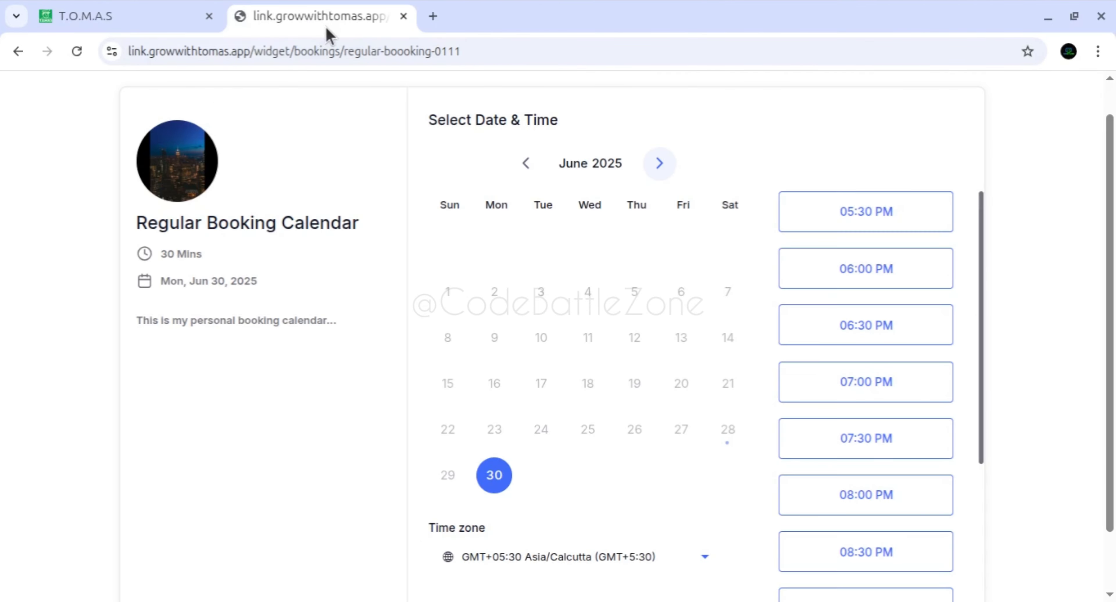
{"action": "left_click", "coordinate": [557, 556]}
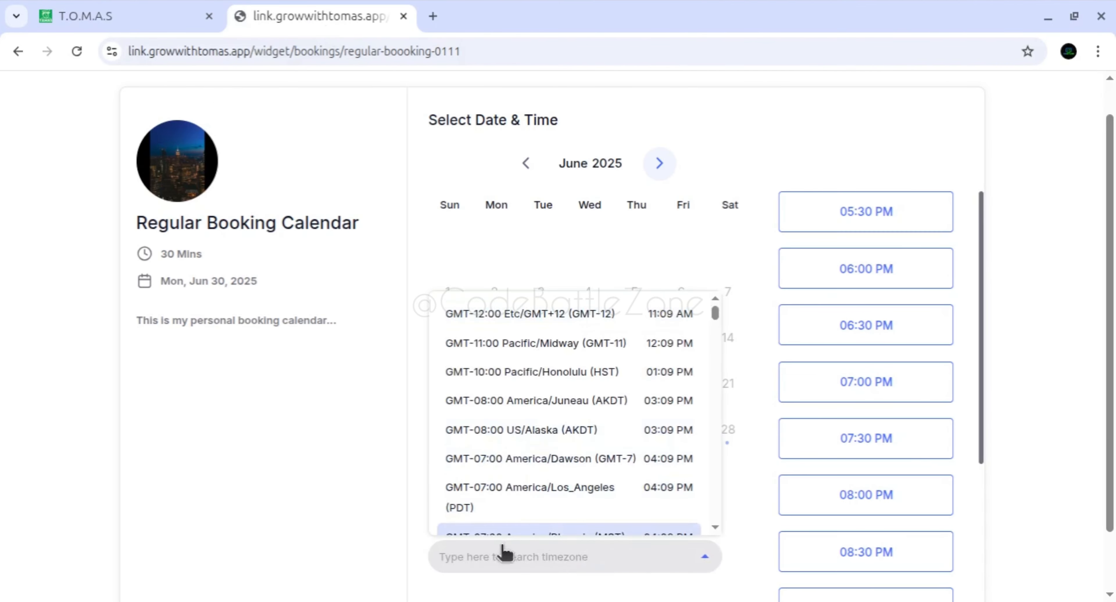
{"action": "key", "text": "ctrl+v"}
{"action": "left_click", "coordinate": [550, 515]}
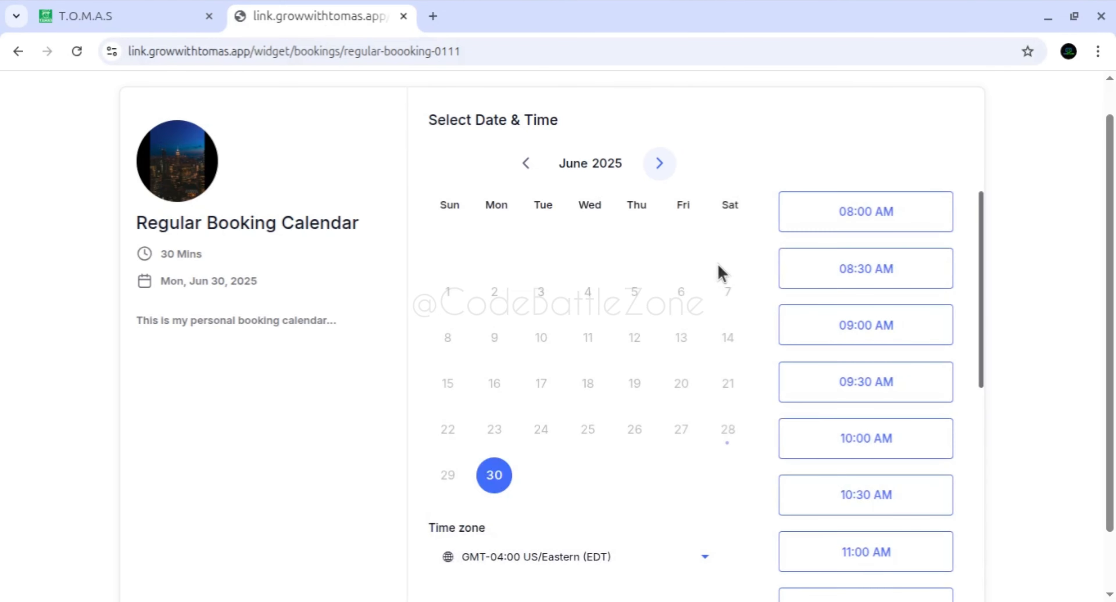
Compare the bookable dates in June 2025 and July 2025 on the booking page.
{"action": "left_click", "coordinate": [661, 173]}
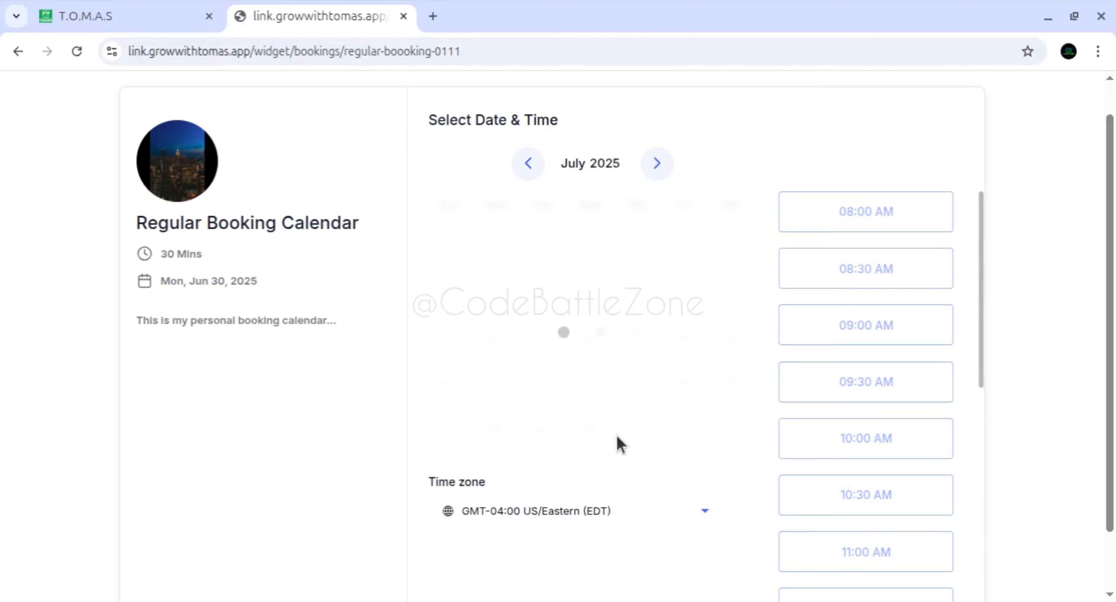
{"action": "left_click", "coordinate": [531, 163]}
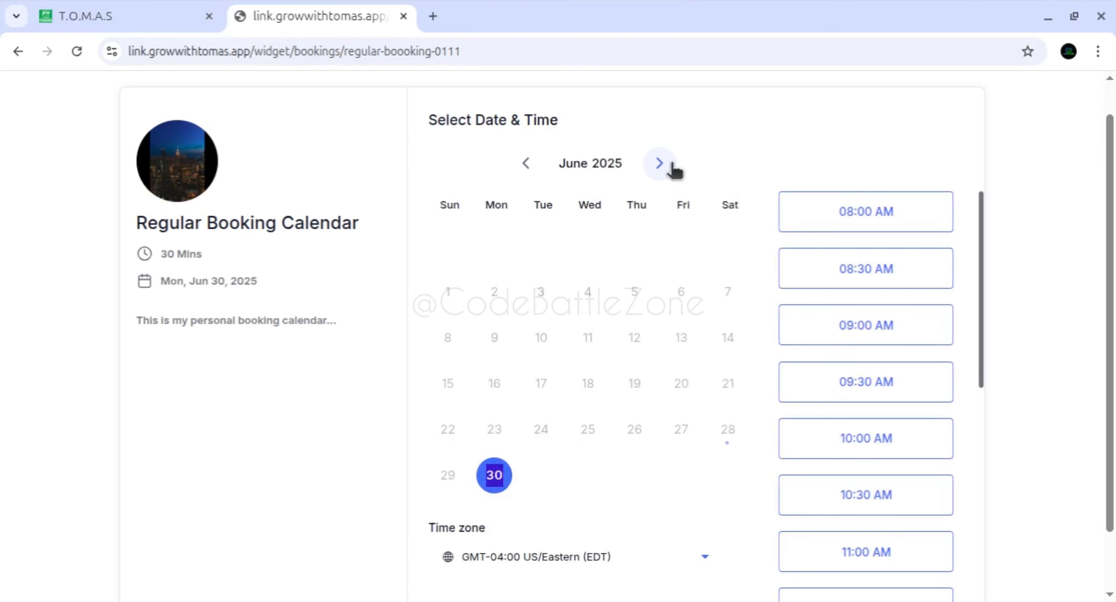
{"action": "left_click", "coordinate": [660, 165]}
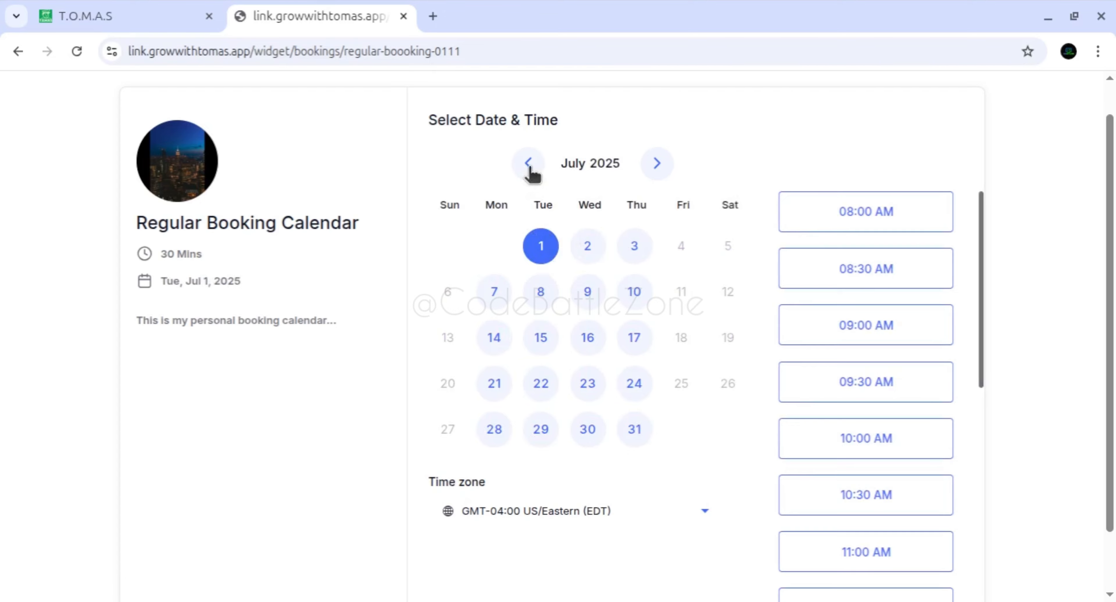
View the time slots for July 2, 3 and 1, 2025, and pick the 08:00 AM slot on Monday, June 30.
{"action": "left_click", "coordinate": [589, 249]}
{"action": "left_click", "coordinate": [628, 248]}
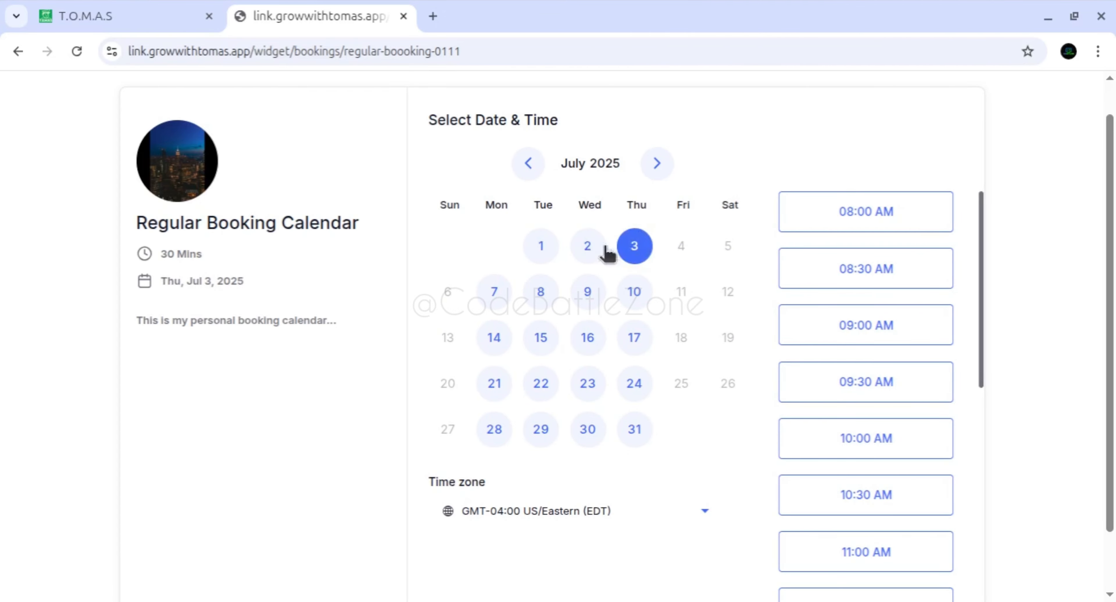
{"action": "left_click", "coordinate": [540, 249]}
{"action": "left_click", "coordinate": [794, 224]}
{"action": "left_click", "coordinate": [529, 166]}
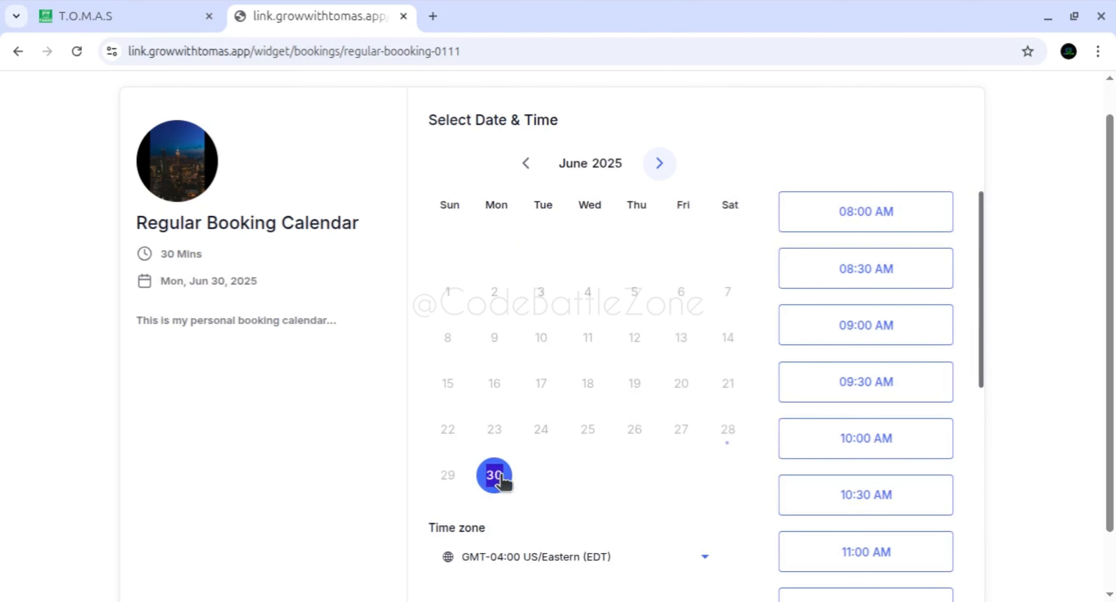
{"action": "left_click", "coordinate": [864, 214]}
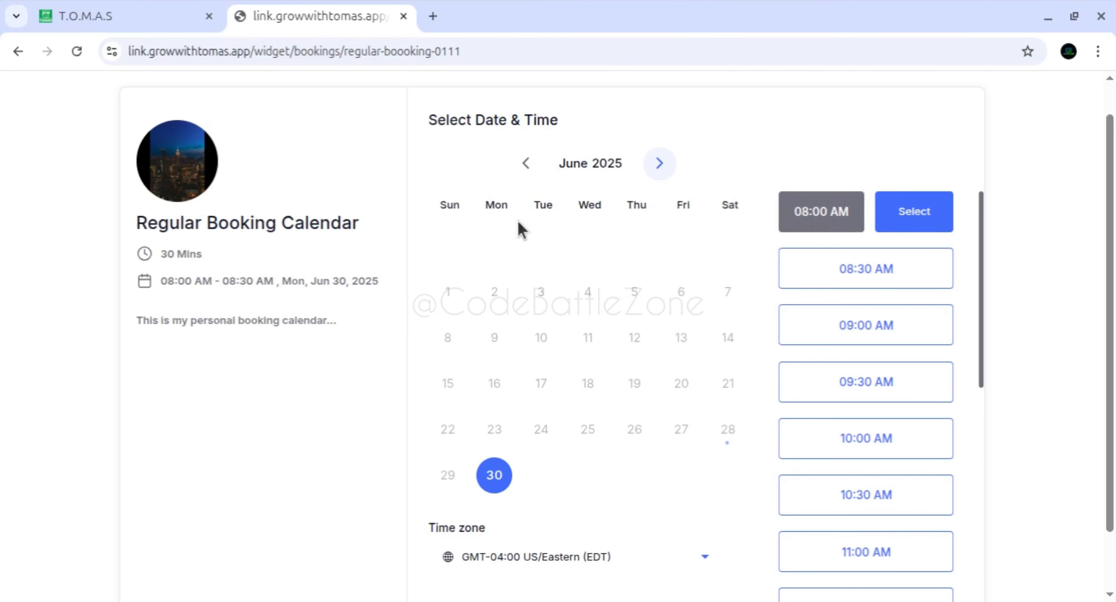
Compare the Monday slots on the booking page with the weekly available hours in the calendar's availability settings.
{"action": "left_click", "coordinate": [161, 23]}
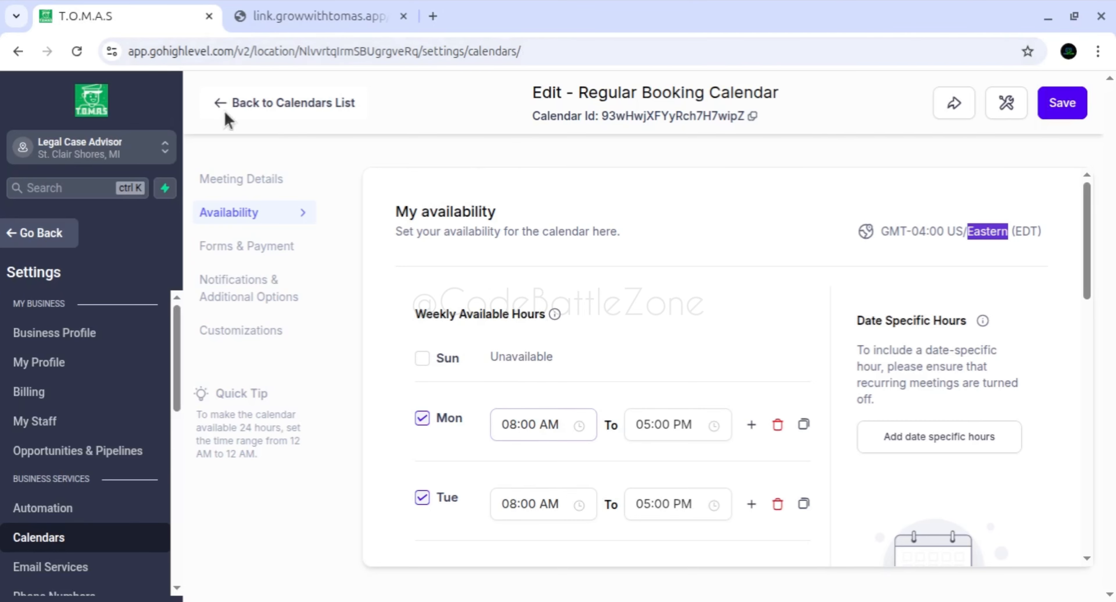
{"action": "left_click", "coordinate": [286, 18]}
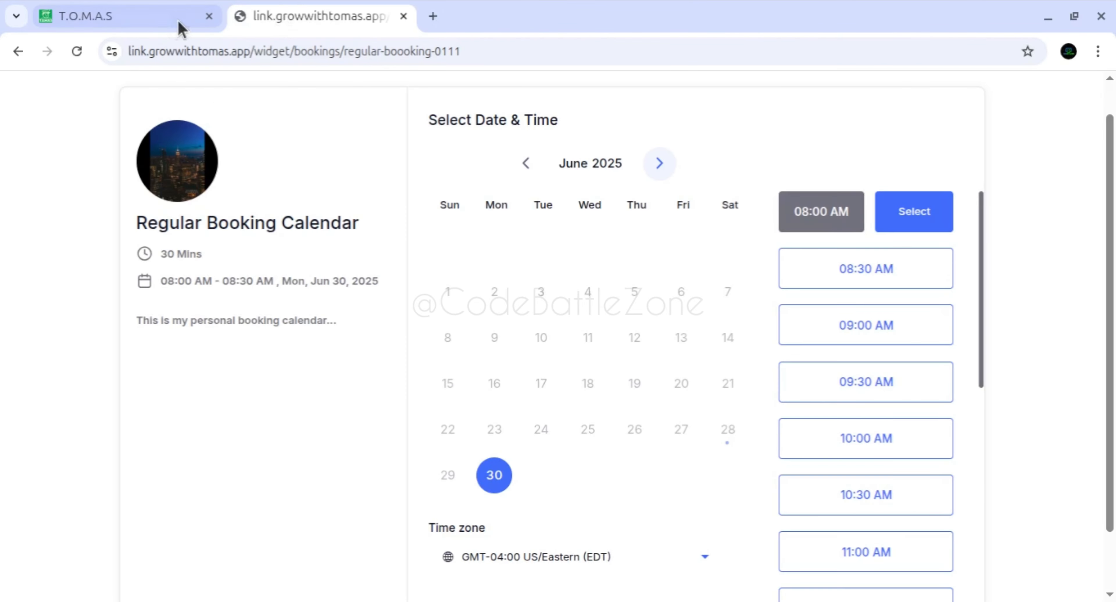
{"action": "left_click", "coordinate": [161, 28]}
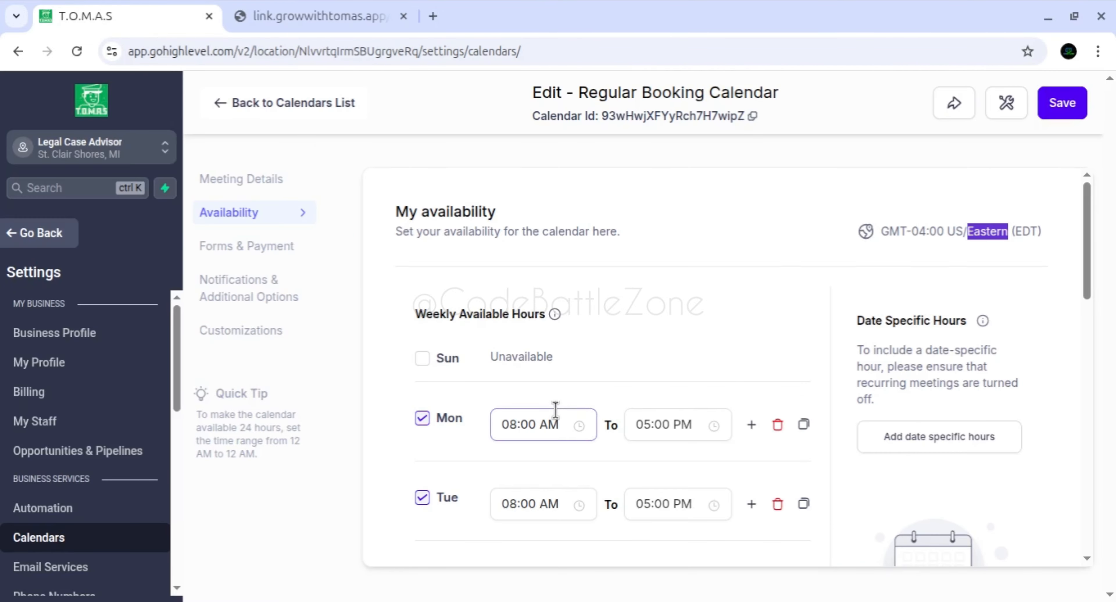
{"action": "scroll", "coordinate": [553, 403], "scroll_direction": "down", "scroll_amount": 5}
{"action": "scroll", "coordinate": [553, 401], "scroll_direction": "up", "scroll_amount": 1}
{"action": "scroll", "coordinate": [553, 401], "scroll_direction": "up", "scroll_amount": 3}
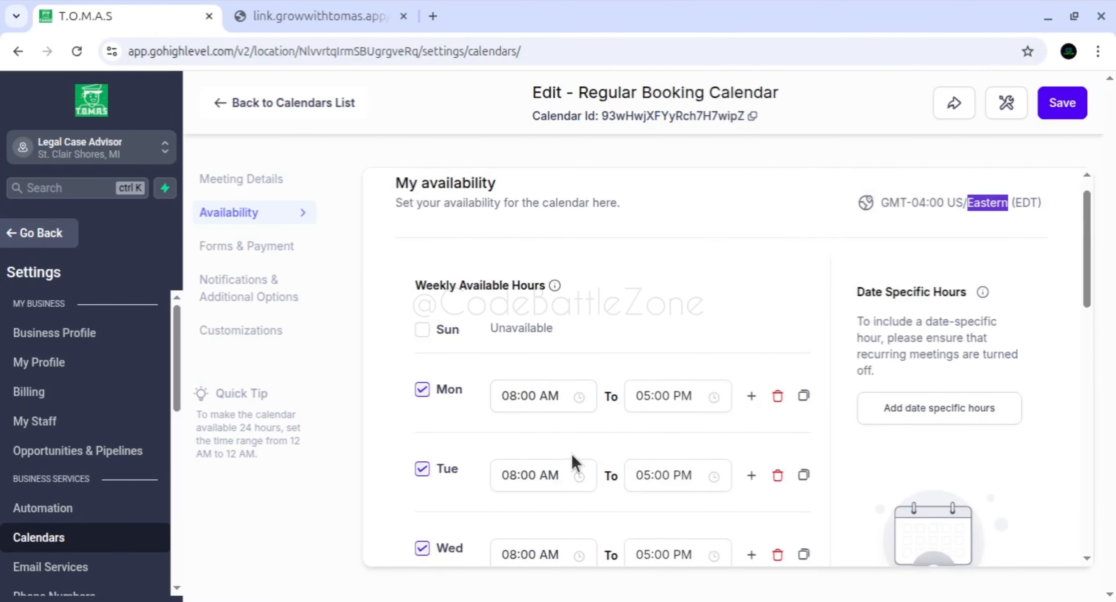
Change the unit of the calendar's minimum scheduling notice to Months and save the availability settings.
{"action": "scroll", "coordinate": [572, 457], "scroll_direction": "down", "scroll_amount": 10}
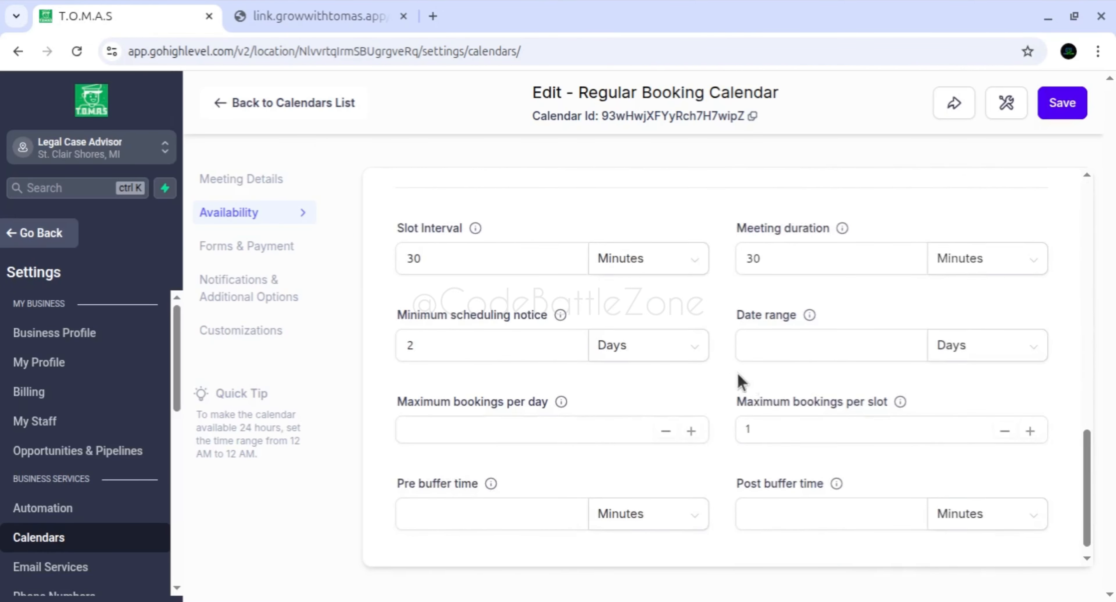
{"action": "left_click", "coordinate": [611, 347]}
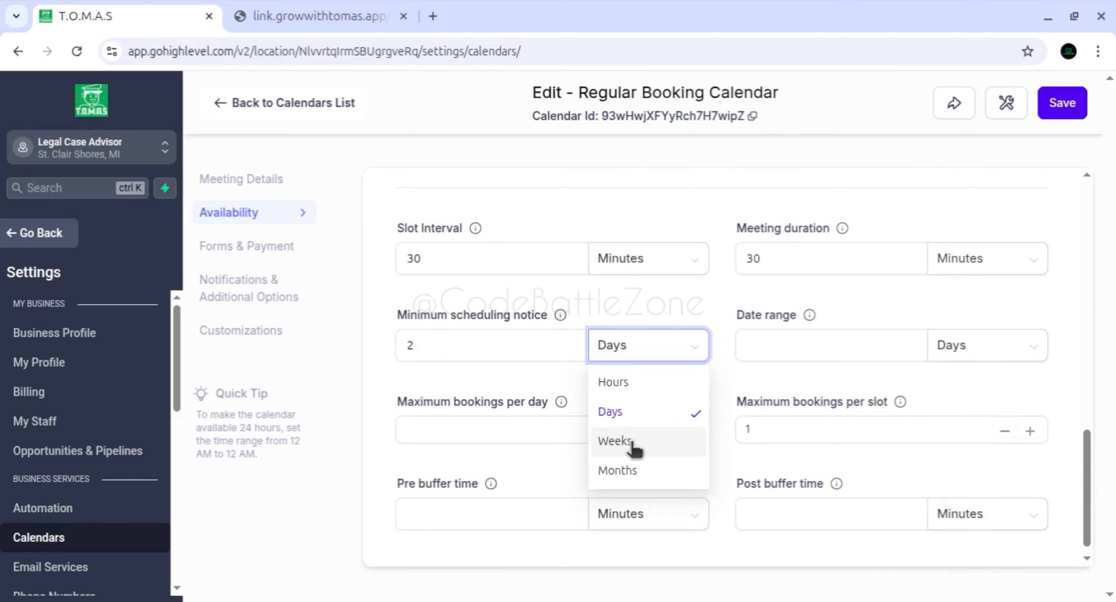
{"action": "left_click", "coordinate": [630, 469]}
{"action": "left_click", "coordinate": [808, 345]}
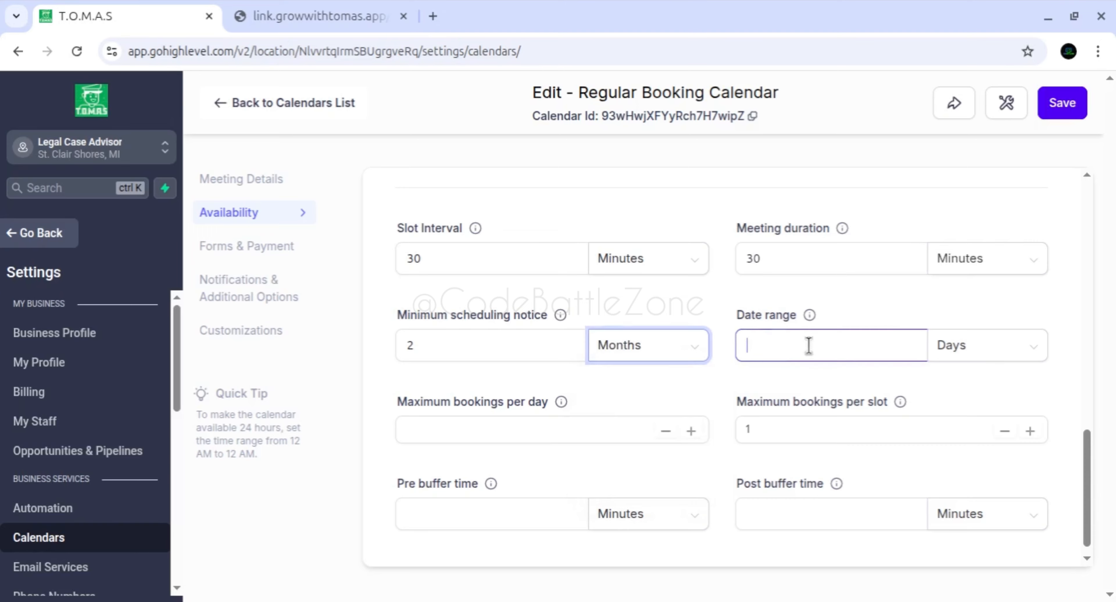
{"action": "left_click", "coordinate": [1062, 103]}
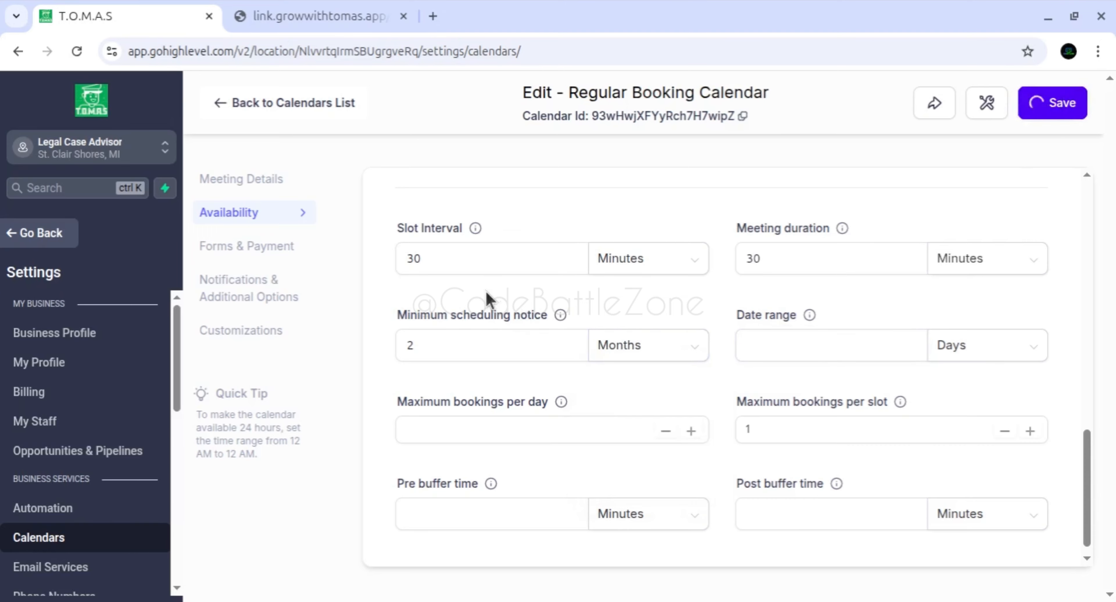
Set the minimum scheduling notice in the availability settings to 1 month and save the calendar.
{"action": "left_click", "coordinate": [431, 349]}
{"action": "key", "text": "ctrl+a"}
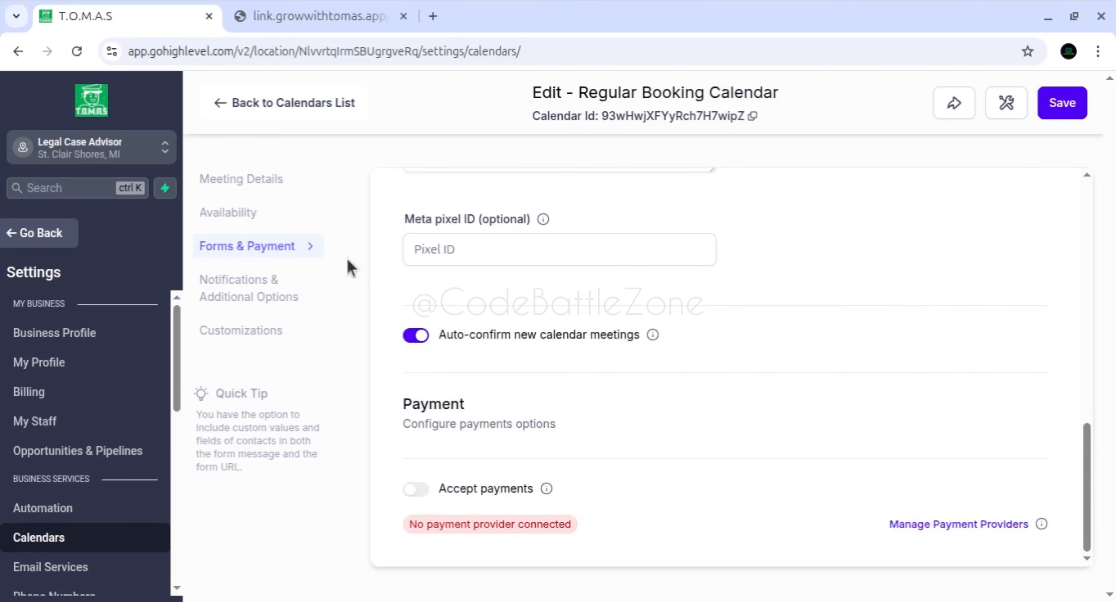
{"action": "left_click", "coordinate": [260, 212]}
{"action": "left_click", "coordinate": [456, 430]}
{"action": "key", "text": "ctrl+a"}
{"action": "type", "text": "1"}
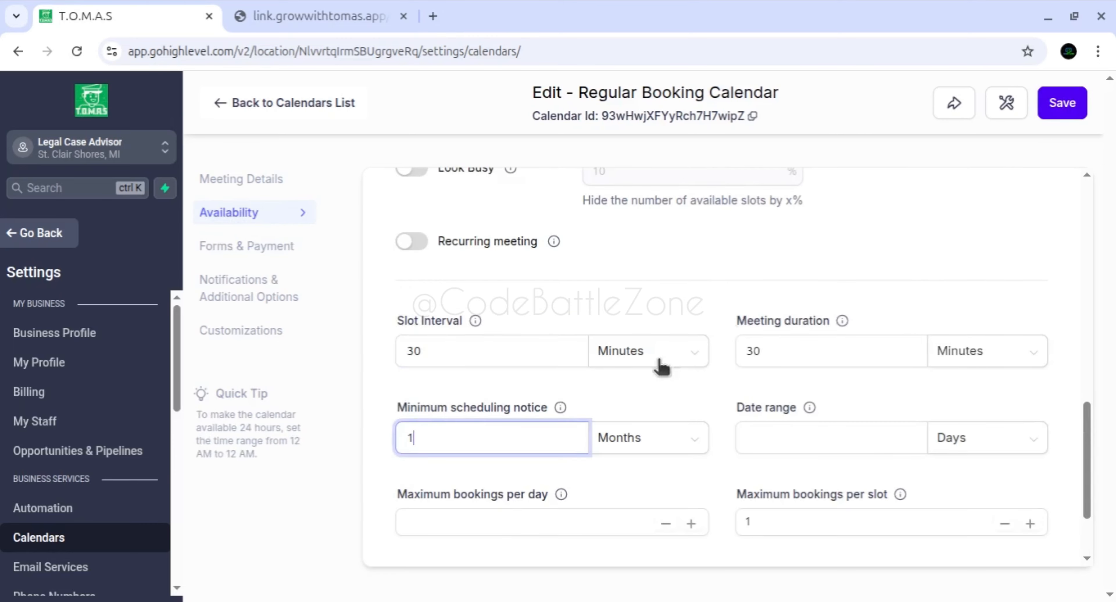
{"action": "left_click", "coordinate": [1073, 103]}
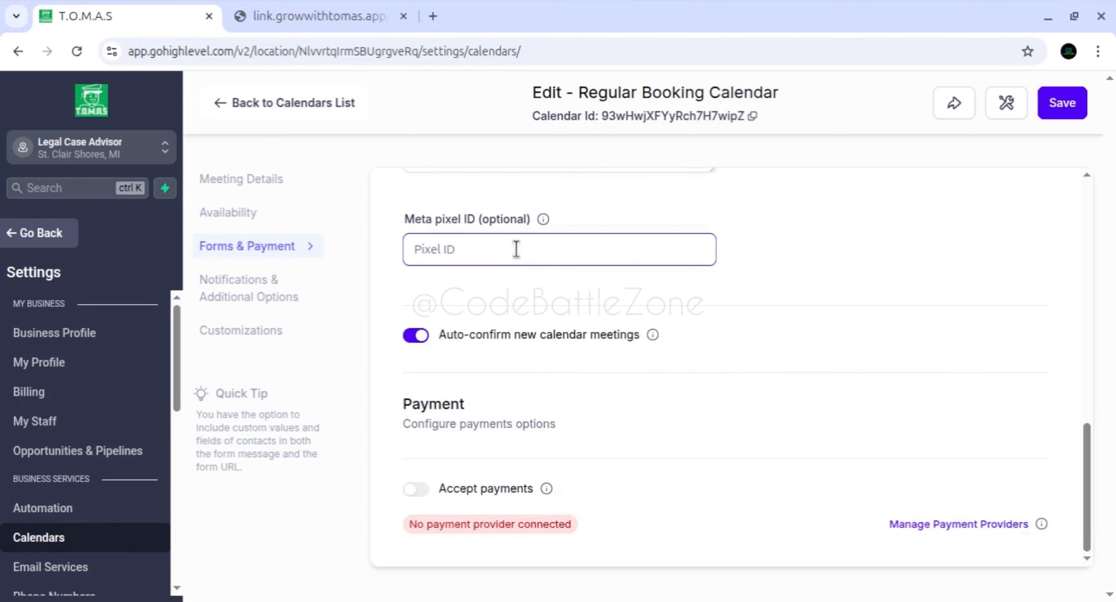
Reload the public booking page and examine which dates are bookable in July 2025 and August 2025.
{"action": "left_click", "coordinate": [321, 20]}
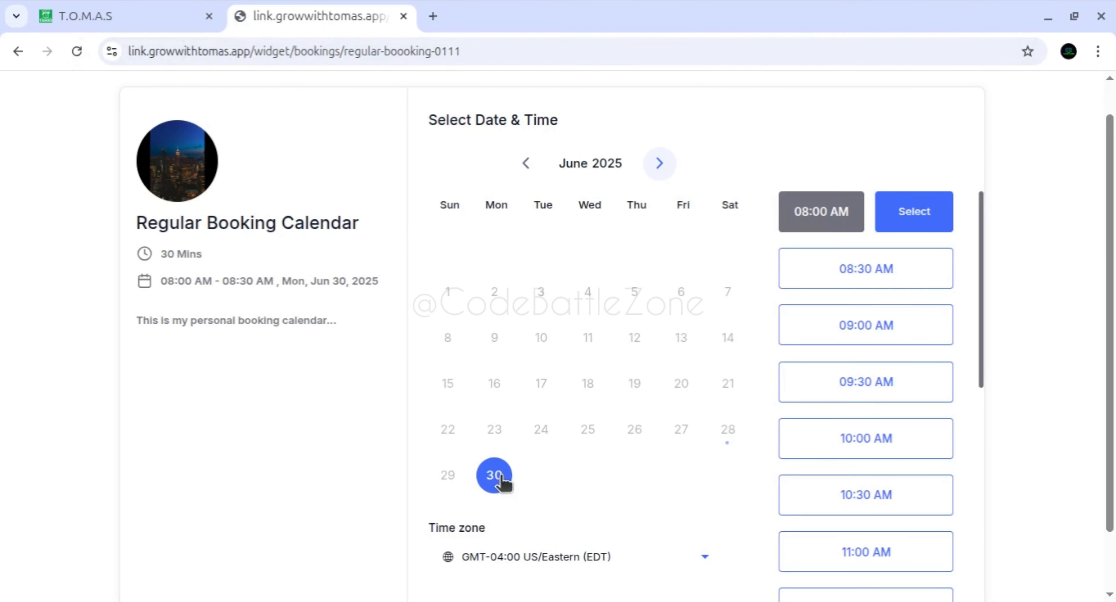
{"action": "left_click", "coordinate": [77, 51]}
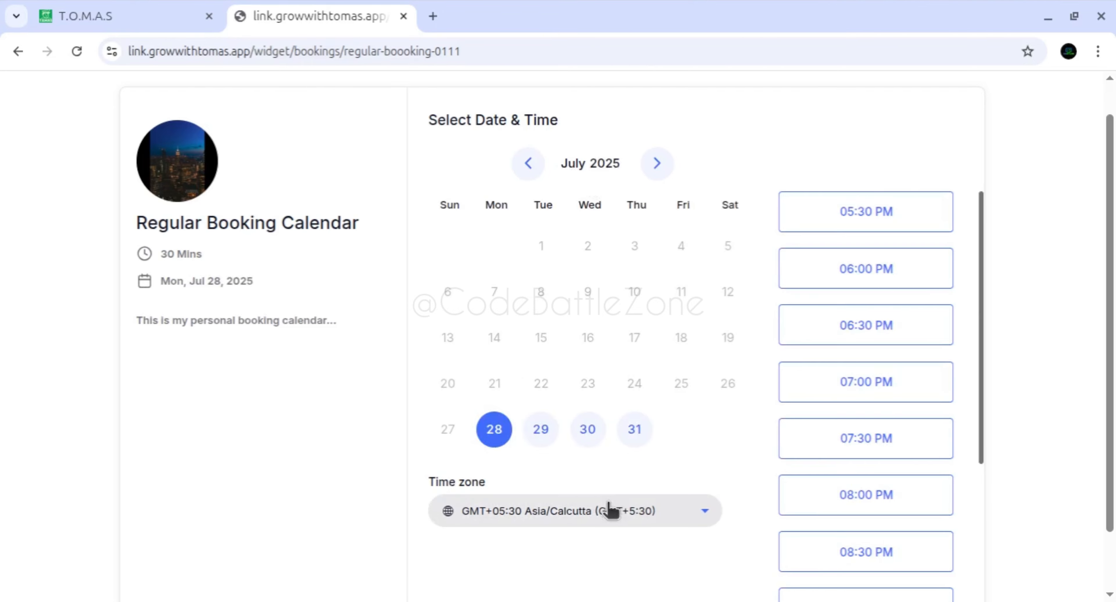
{"action": "left_click_drag", "start_coordinate": [561, 164], "coordinate": [626, 173]}
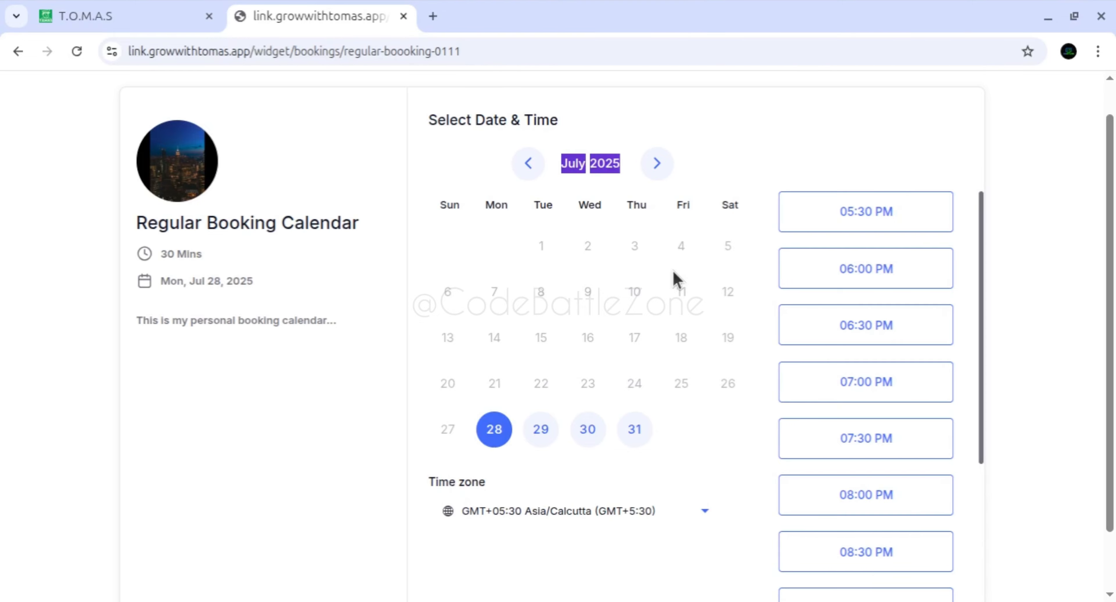
{"action": "left_click", "coordinate": [178, 25]}
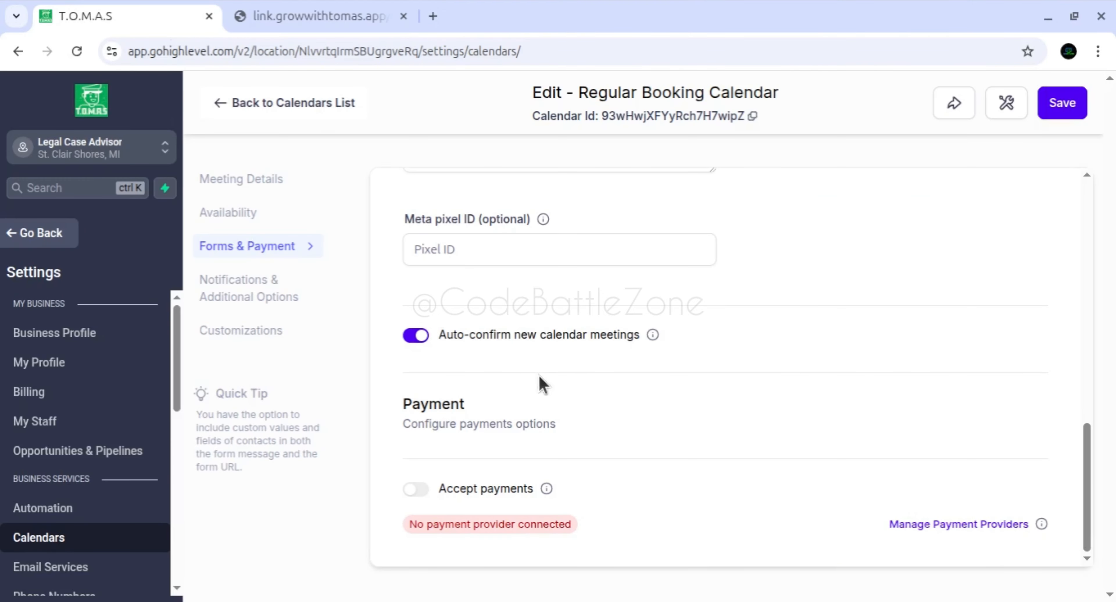
{"action": "left_click", "coordinate": [321, 22]}
{"action": "left_click", "coordinate": [705, 182]}
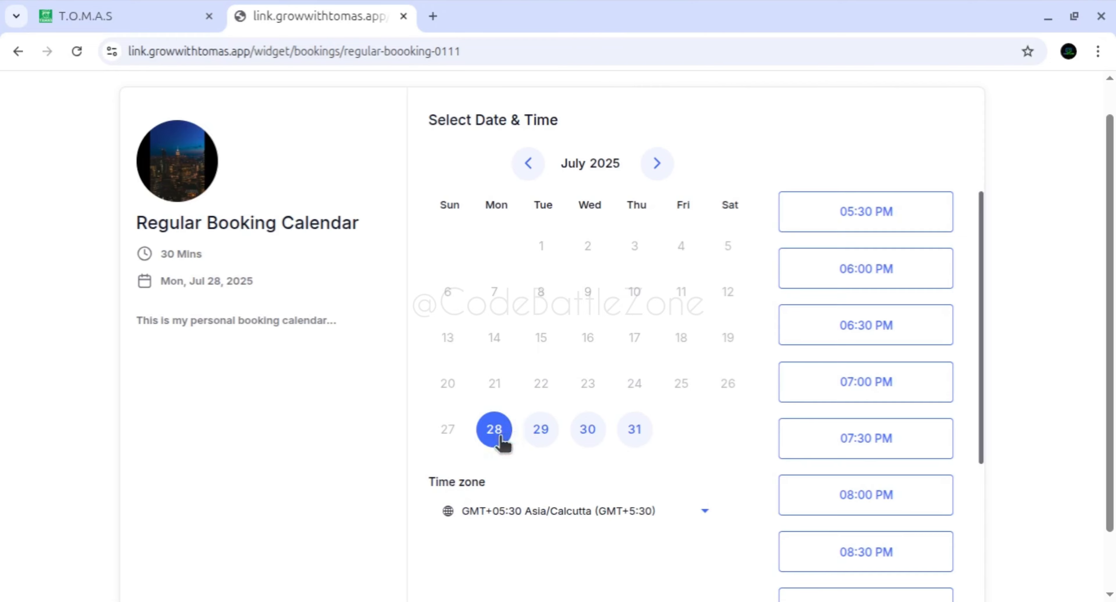
{"action": "left_click", "coordinate": [658, 165]}
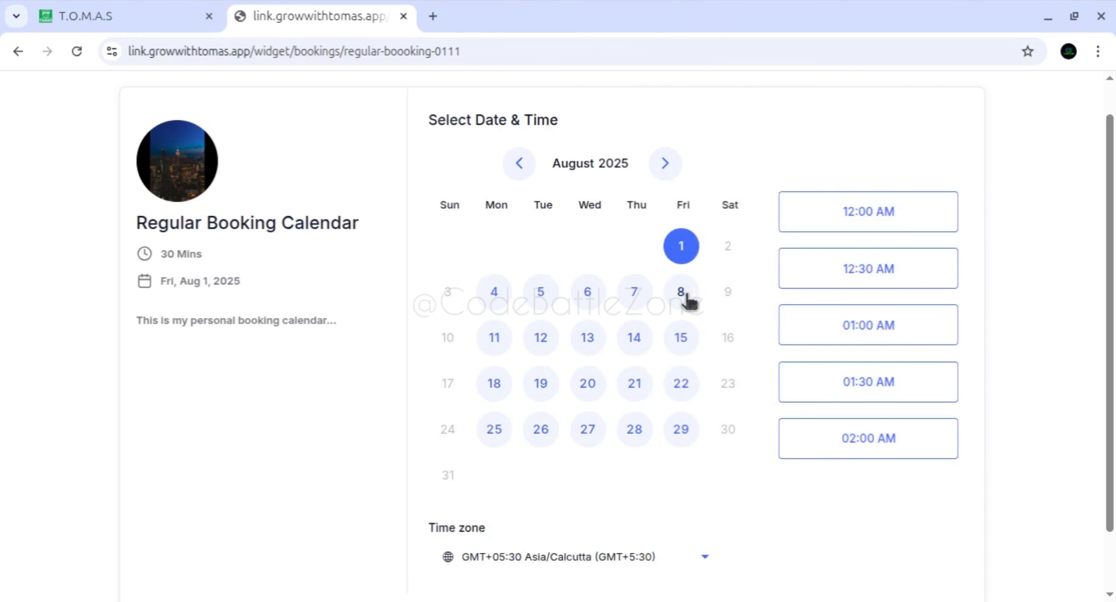
{"action": "left_click", "coordinate": [519, 163]}
Return to the calendar's availability settings and review the maximum bookings per day option.
{"action": "left_click", "coordinate": [143, 19]}
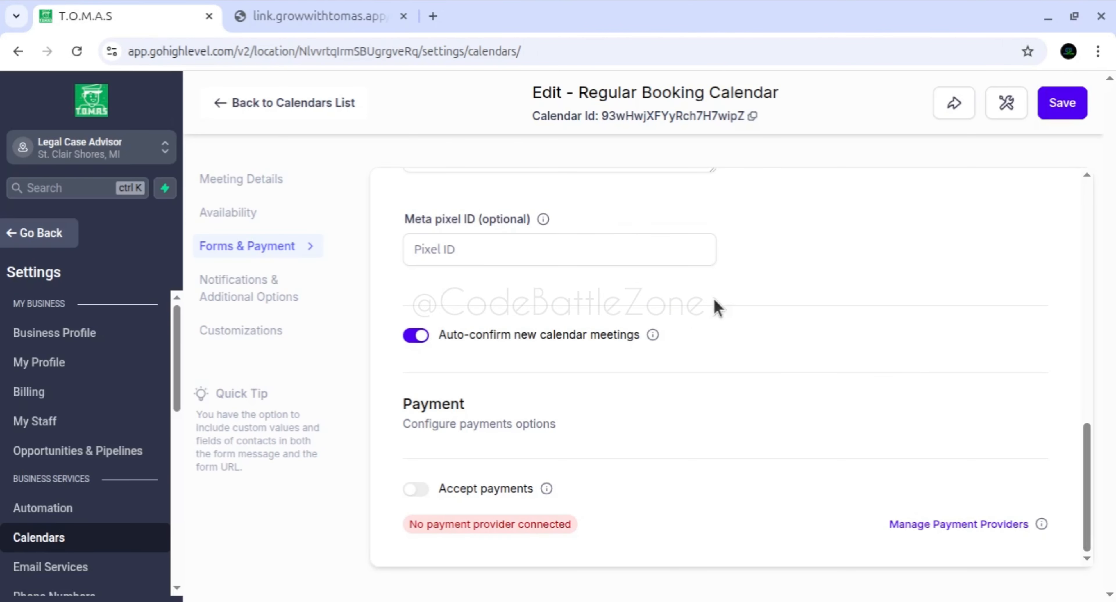
{"action": "left_click", "coordinate": [249, 216]}
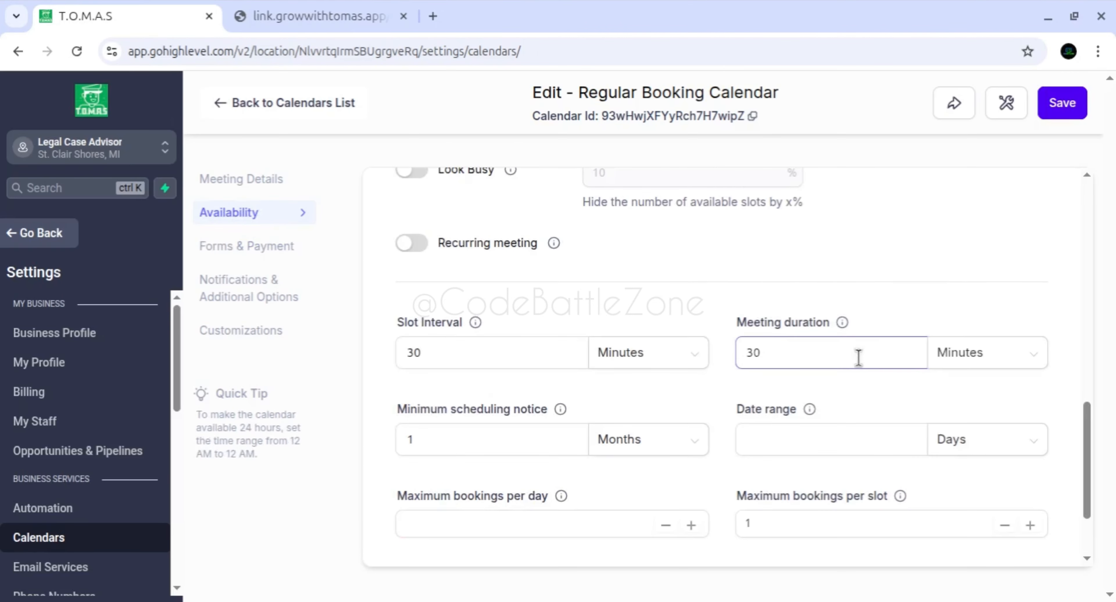
{"action": "scroll", "coordinate": [637, 470], "scroll_direction": "down", "scroll_amount": 3}
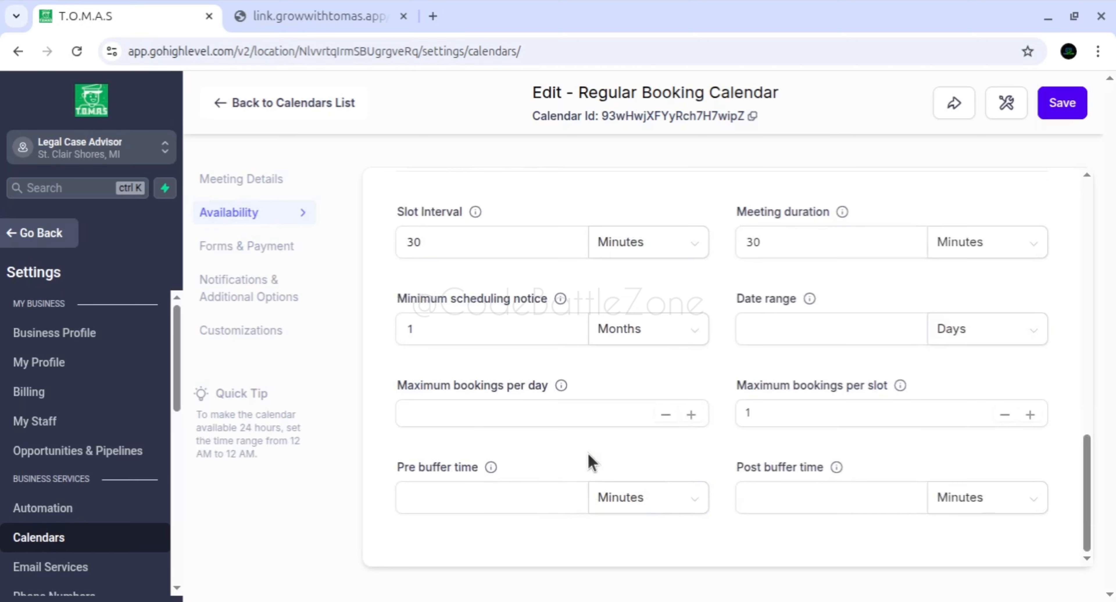
{"action": "left_click", "coordinate": [604, 420]}
{"action": "left_click", "coordinate": [534, 414]}
{"action": "left_click", "coordinate": [625, 382]}
{"action": "left_click", "coordinate": [576, 419]}
Review the pre buffer time and post buffer time options in the availability settings.
{"action": "left_click", "coordinate": [502, 501]}
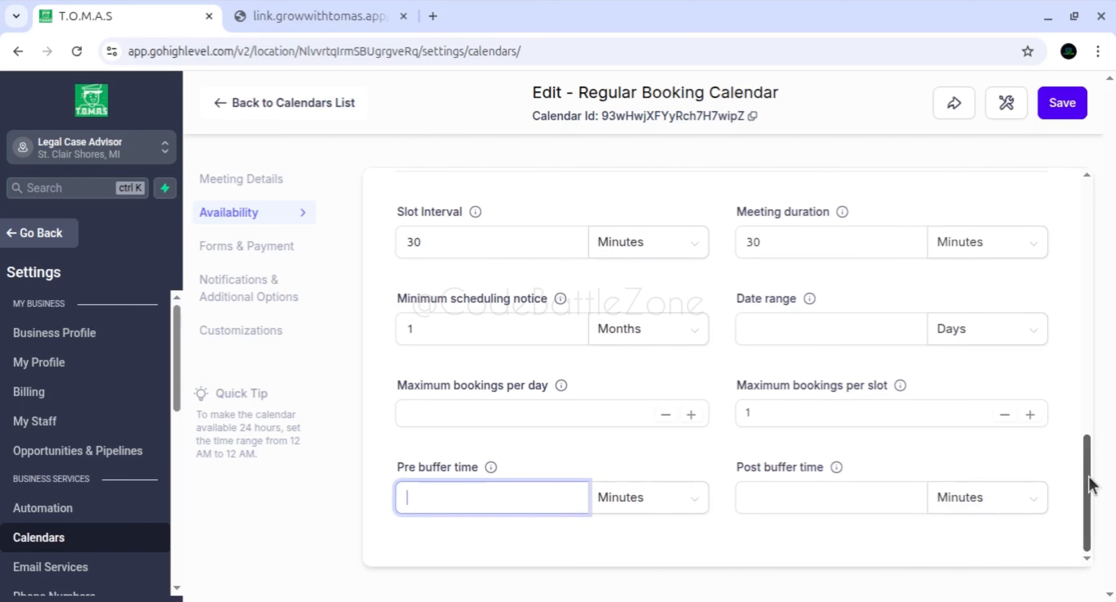
{"action": "mouse_move", "coordinate": [1090, 484]}
{"action": "left_mouse_down"}
{"action": "mouse_move", "coordinate": [1091, 324]}
{"action": "mouse_move", "coordinate": [1093, 488]}
{"action": "left_mouse_up"}
{"action": "left_click", "coordinate": [784, 501]}
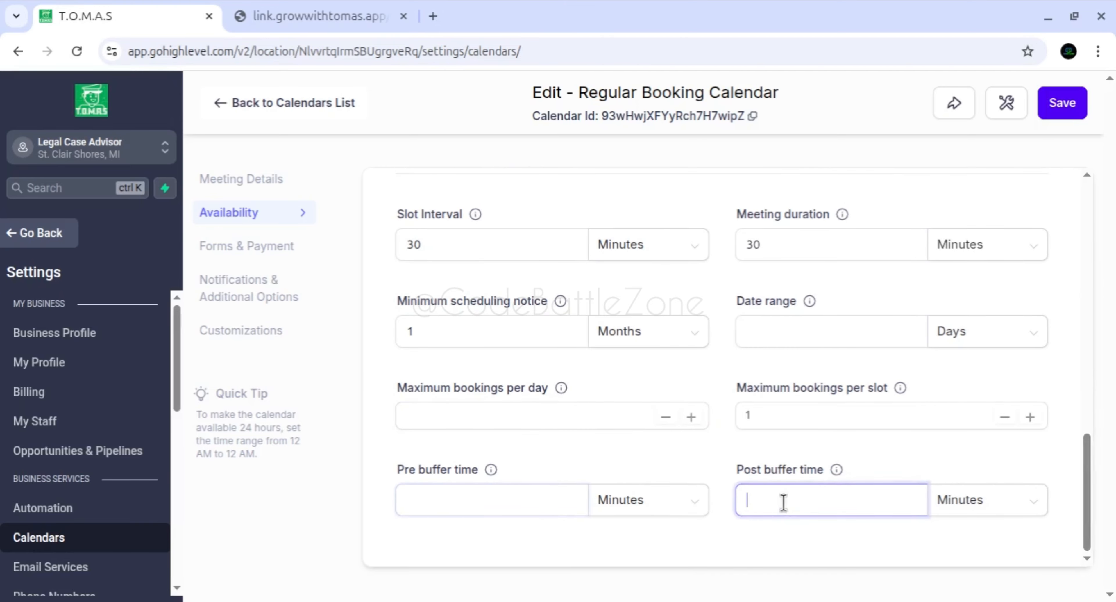
{"action": "left_click", "coordinate": [451, 498]}
{"action": "left_click", "coordinate": [810, 498]}
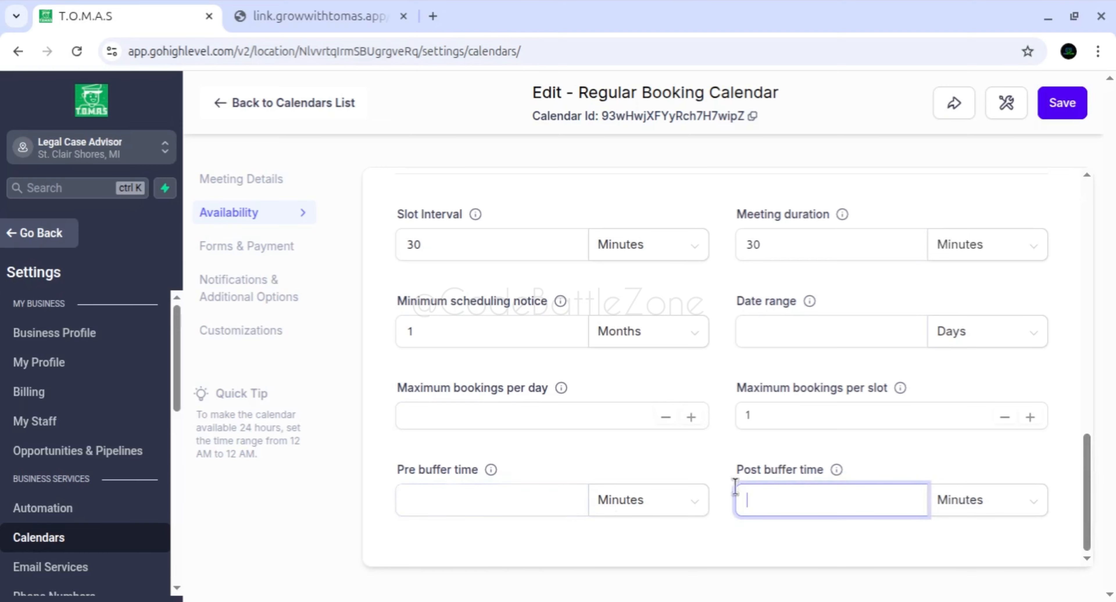
{"action": "left_click", "coordinate": [516, 494]}
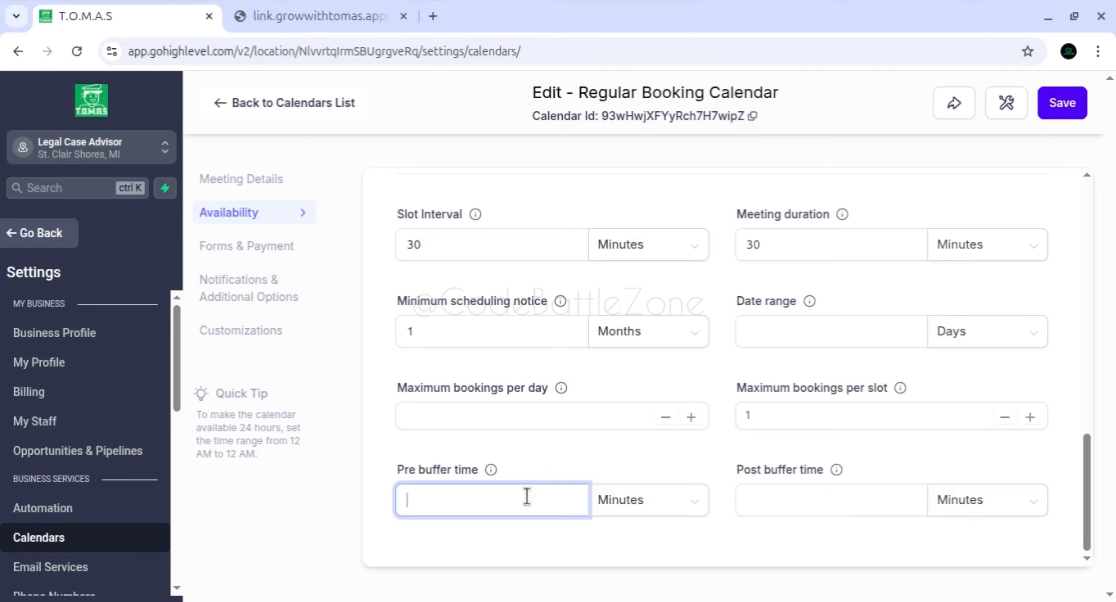
{"action": "left_click", "coordinate": [592, 464]}
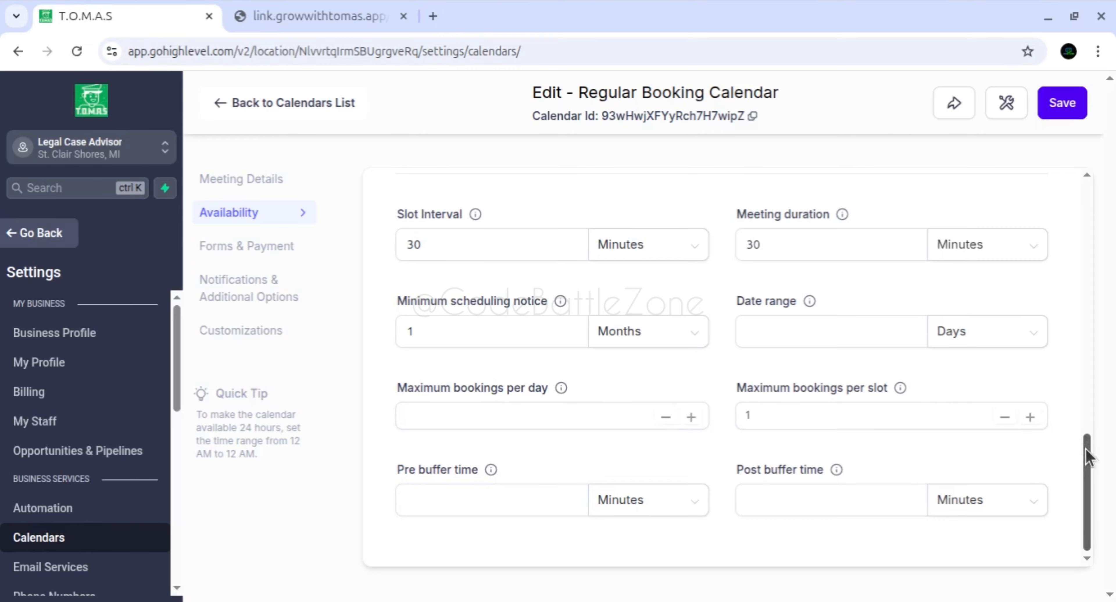
Start adding date-specific hours to the calendar's availability and choose July 8, 2025 as the date.
{"action": "left_click_drag", "start_coordinate": [1088, 460], "coordinate": [1056, 204]}
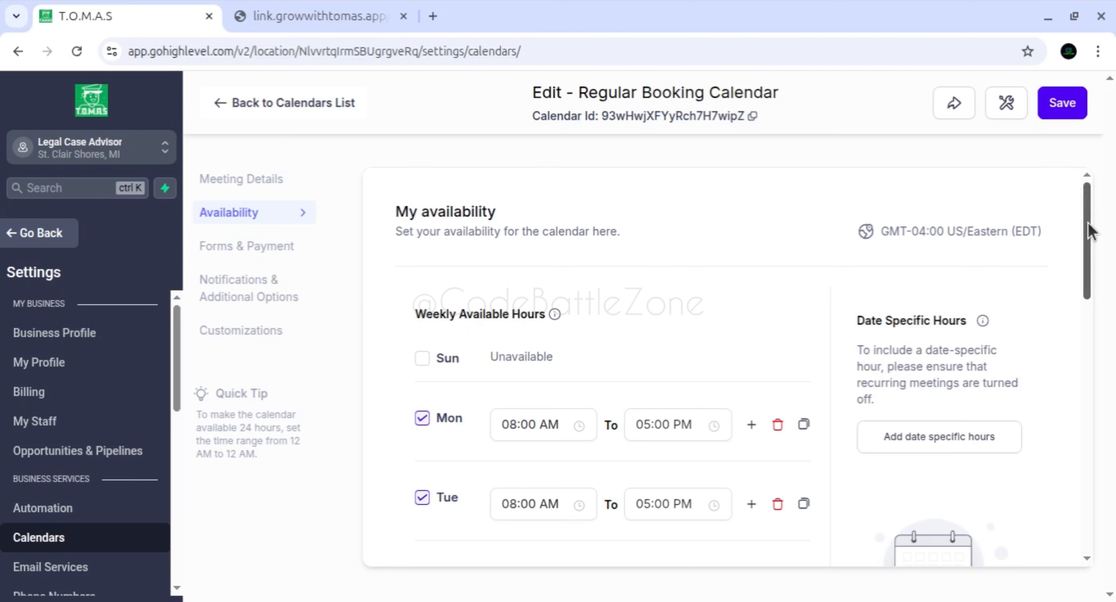
{"action": "left_click_drag", "start_coordinate": [1088, 225], "coordinate": [1091, 273]}
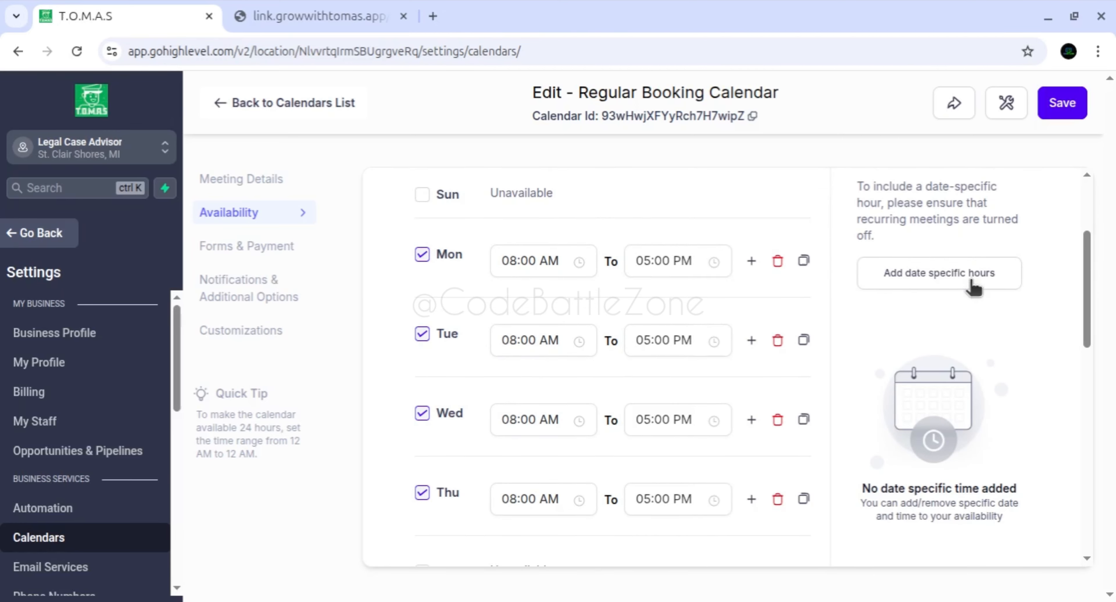
{"action": "left_click", "coordinate": [931, 278]}
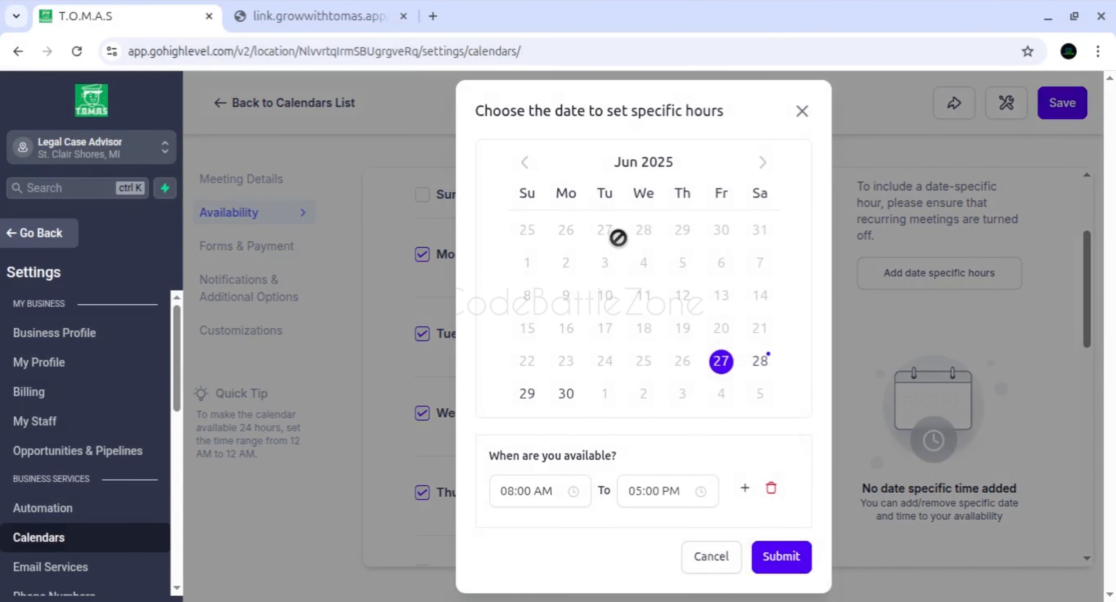
{"action": "left_click", "coordinate": [761, 164]}
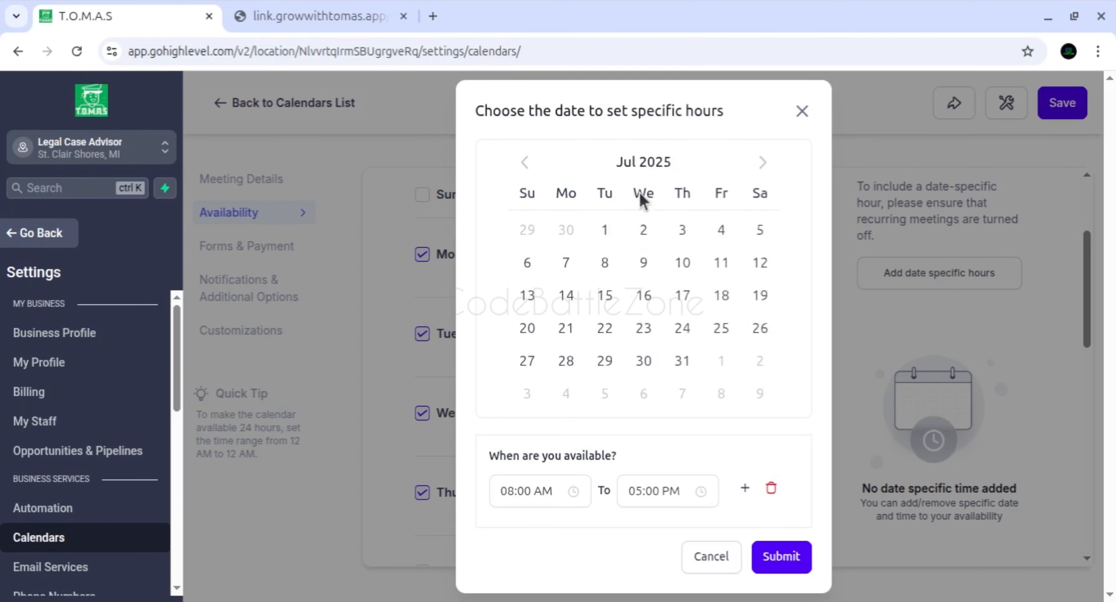
{"action": "left_click", "coordinate": [606, 263]}
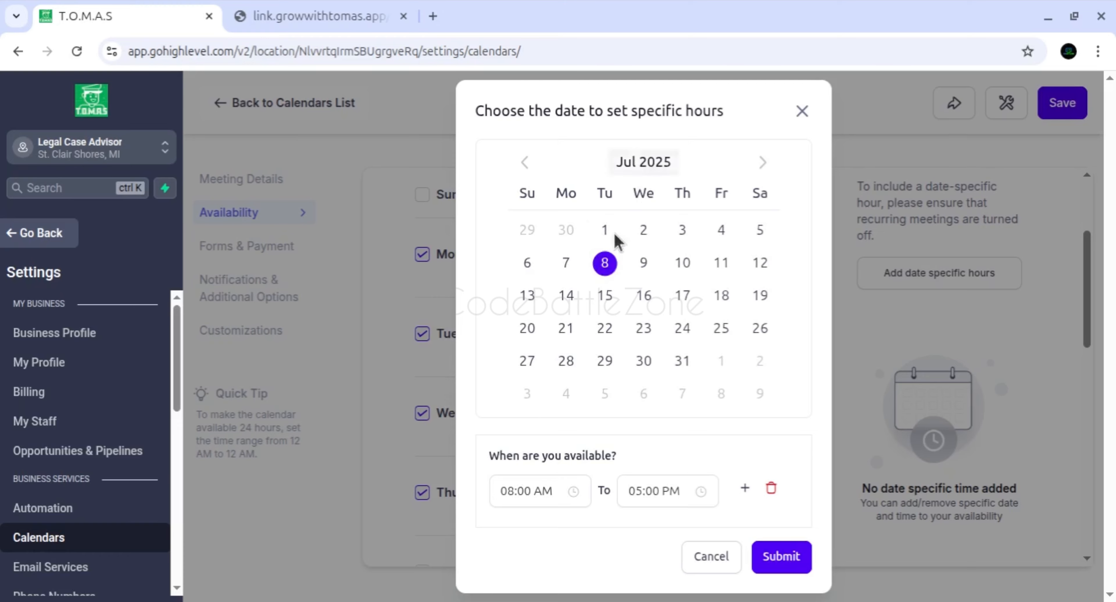
Set the date-specific hours to 09:00 PM to 10:00 PM, submit them and save the calendar.
{"action": "left_click", "coordinate": [577, 488]}
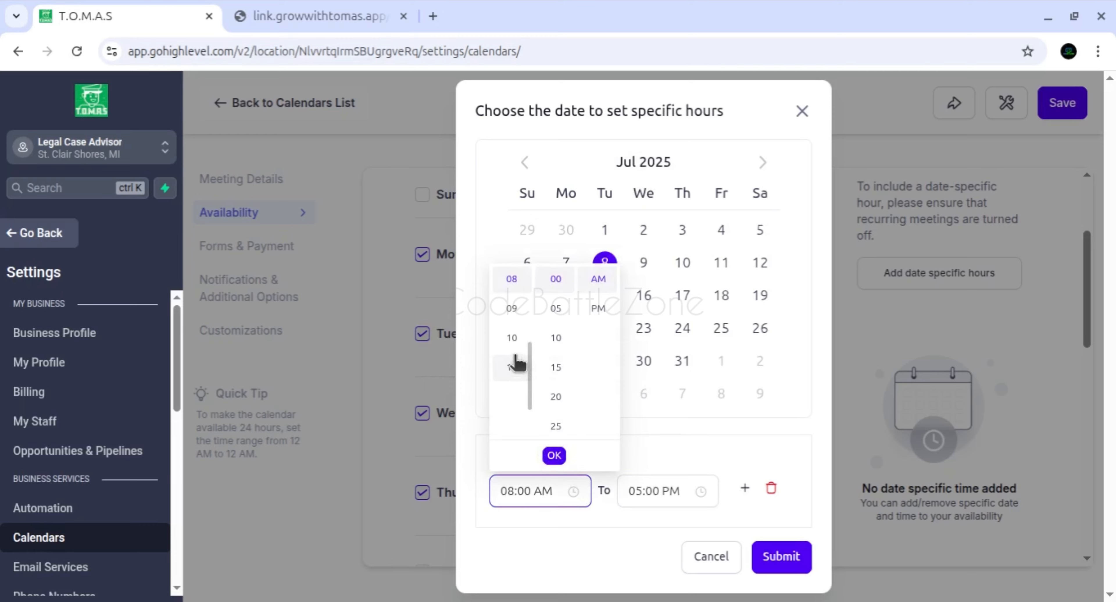
{"action": "left_click", "coordinate": [511, 308]}
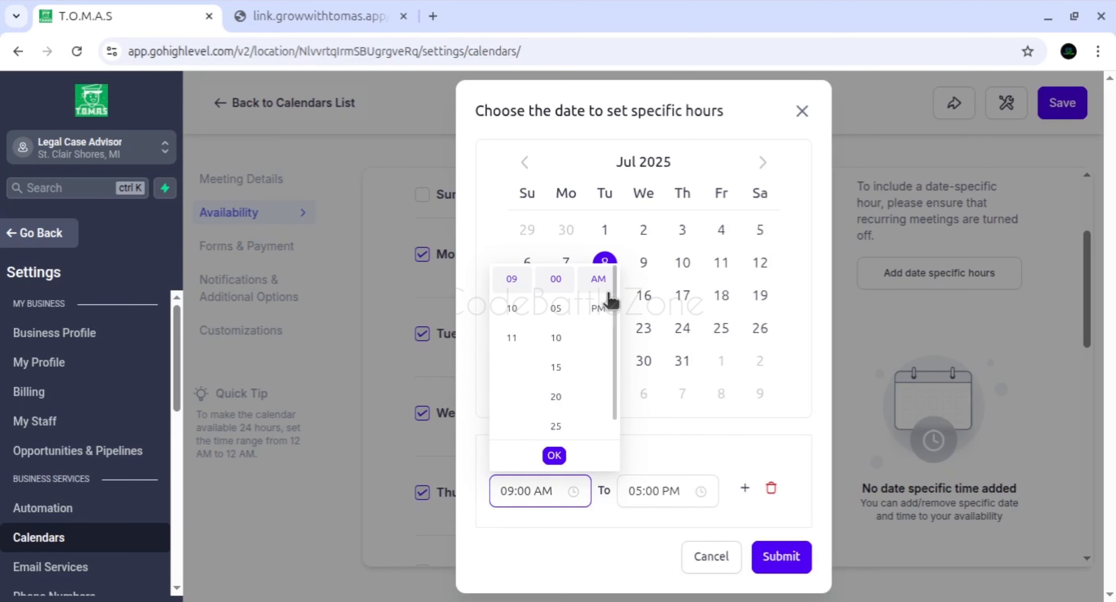
{"action": "left_click", "coordinate": [598, 308]}
{"action": "left_click", "coordinate": [649, 446]}
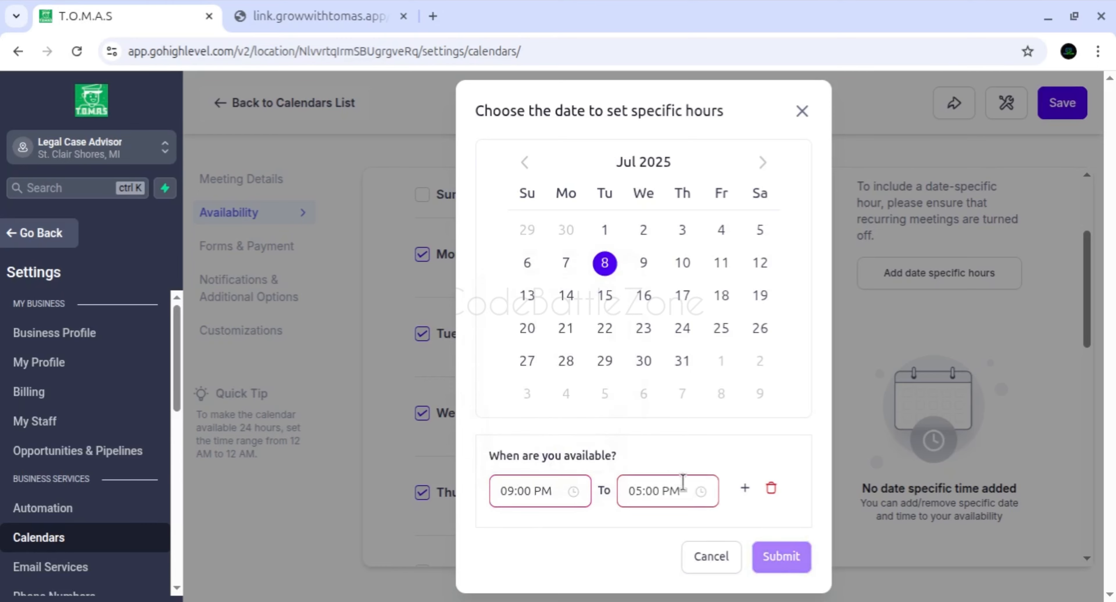
{"action": "left_click", "coordinate": [689, 488]}
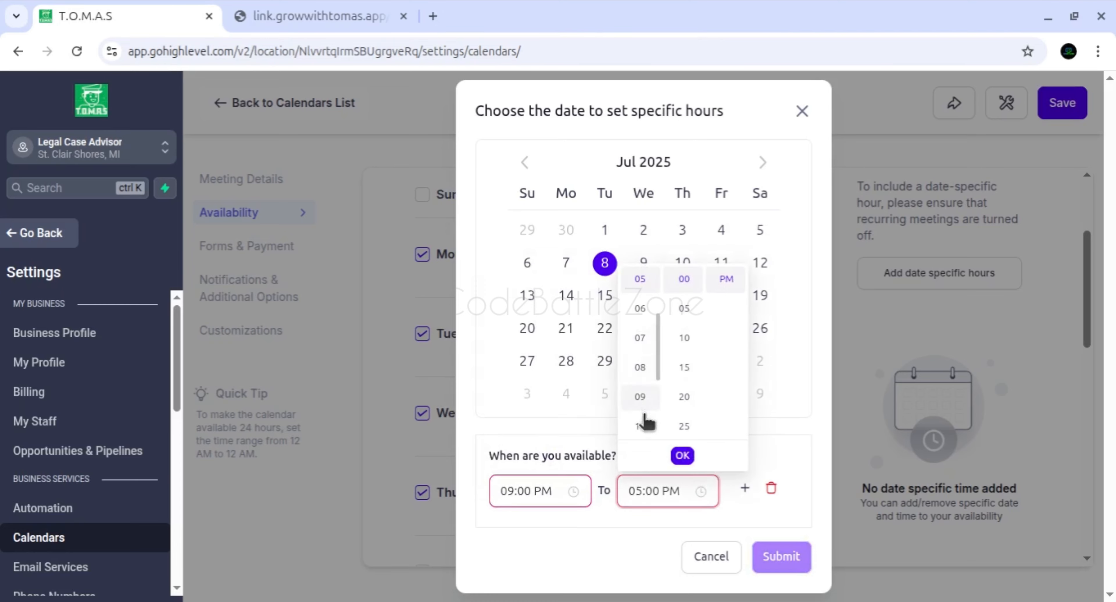
{"action": "left_click", "coordinate": [641, 424]}
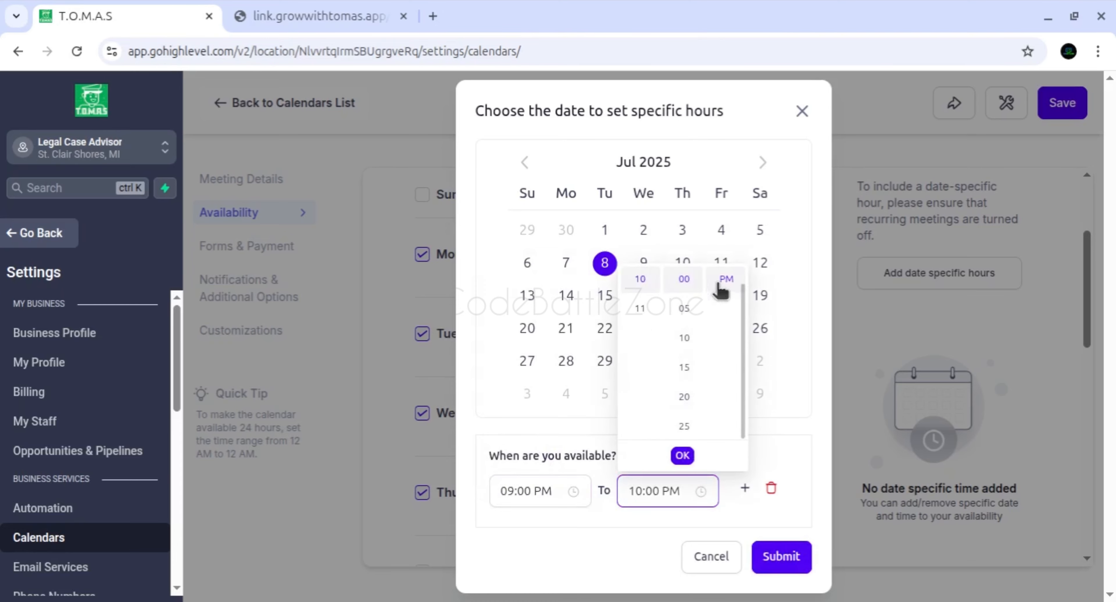
{"action": "left_click", "coordinate": [683, 455]}
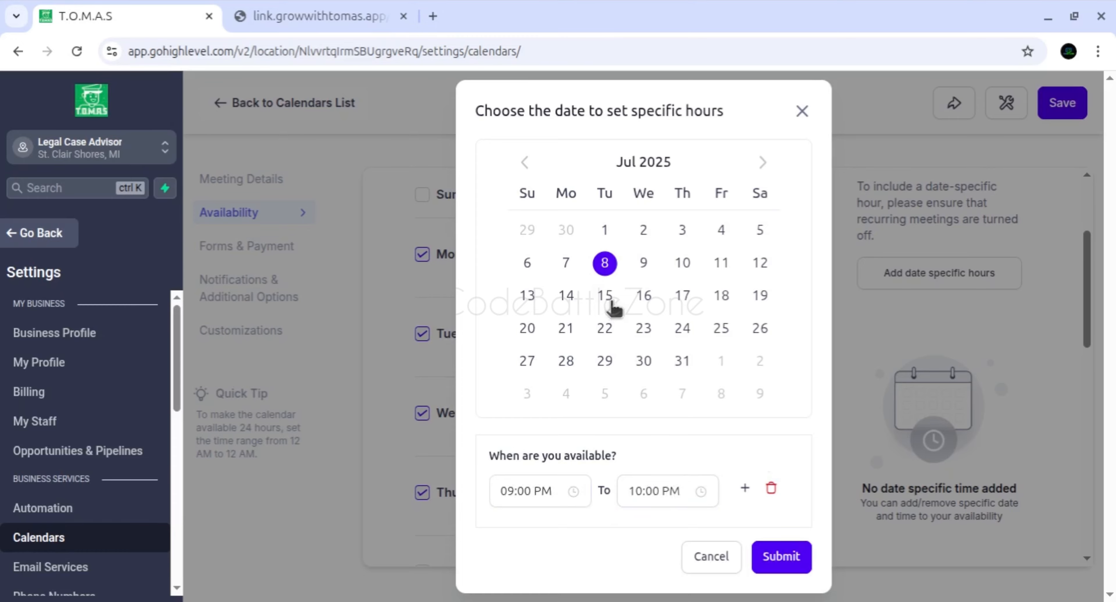
{"action": "left_click", "coordinate": [782, 556]}
{"action": "left_click", "coordinate": [1064, 104]}
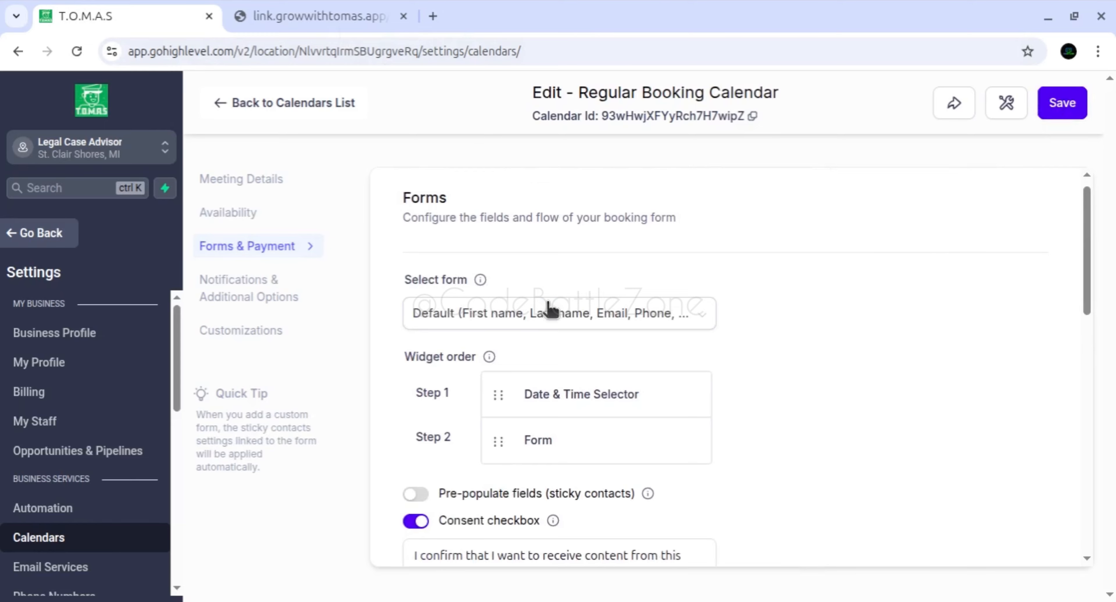
Reload the public booking page, switch its time zone to GMT-04:00 US/Eastern (EDT) and view the dates available in August 2025.
{"action": "left_click", "coordinate": [316, 18]}
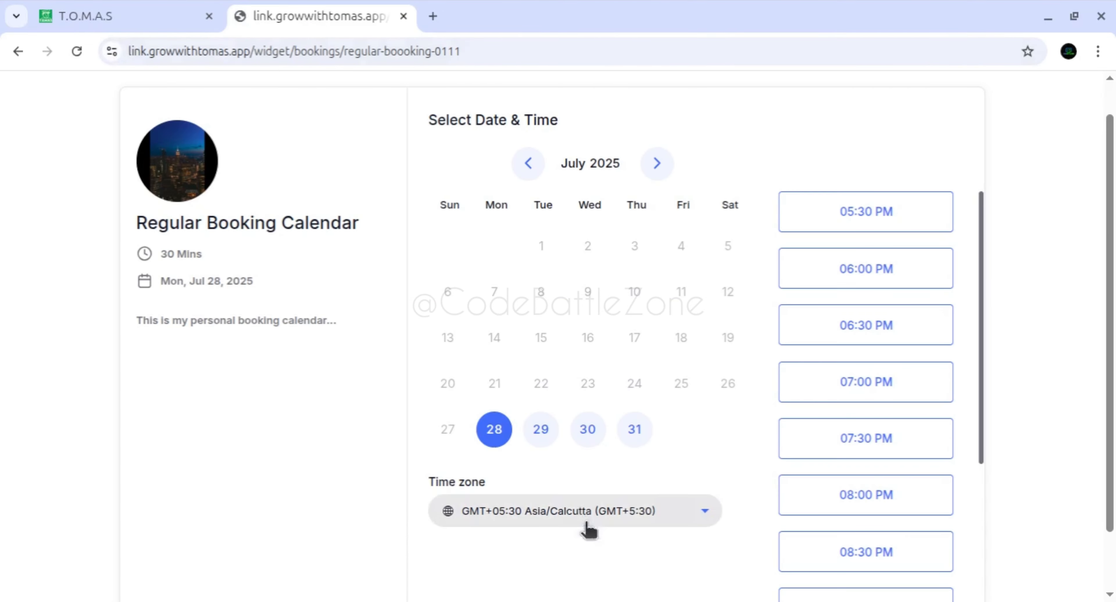
{"action": "left_click", "coordinate": [77, 51]}
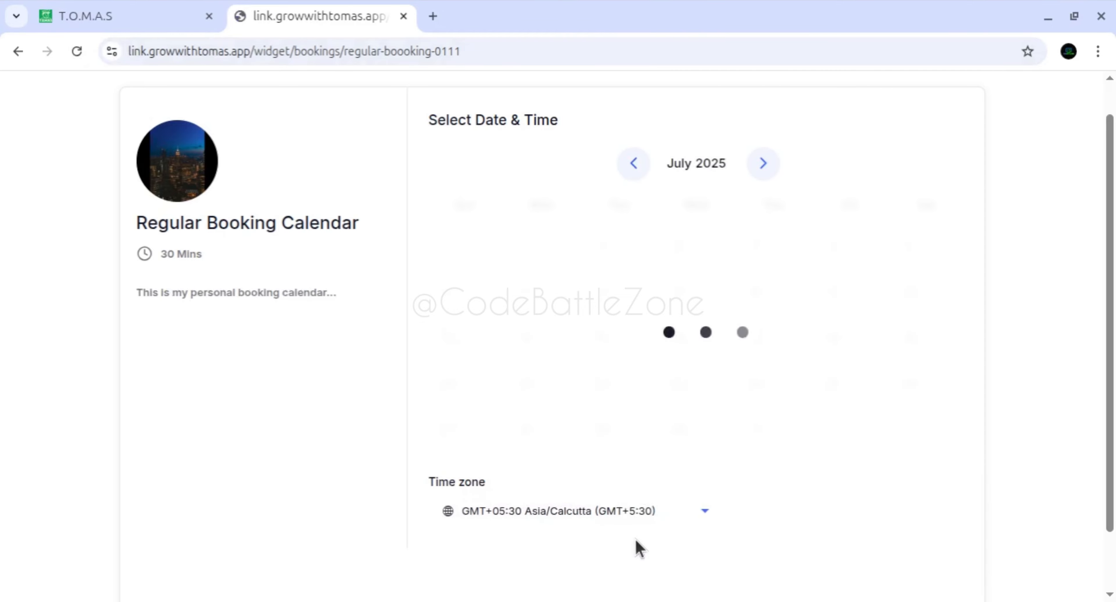
{"action": "left_click", "coordinate": [633, 511]}
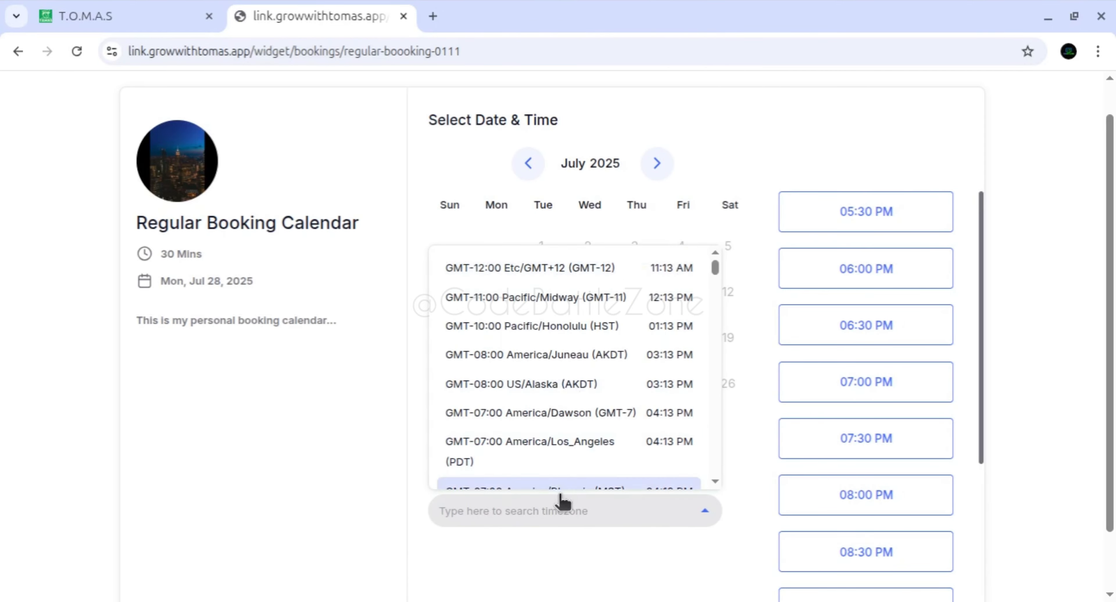
{"action": "type", "text": "ea"}
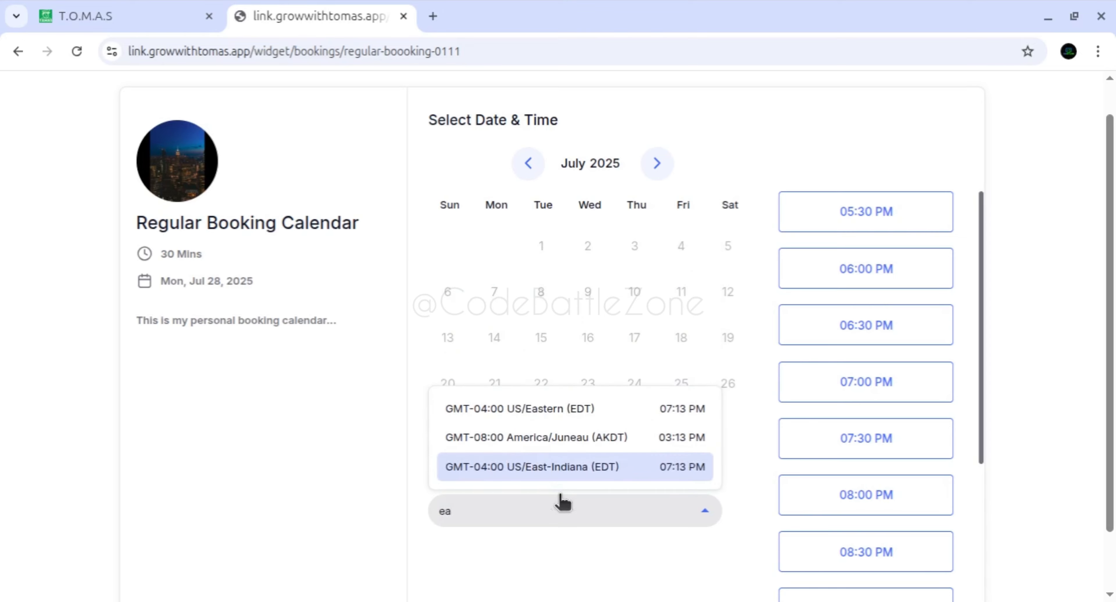
{"action": "left_click", "coordinate": [565, 409]}
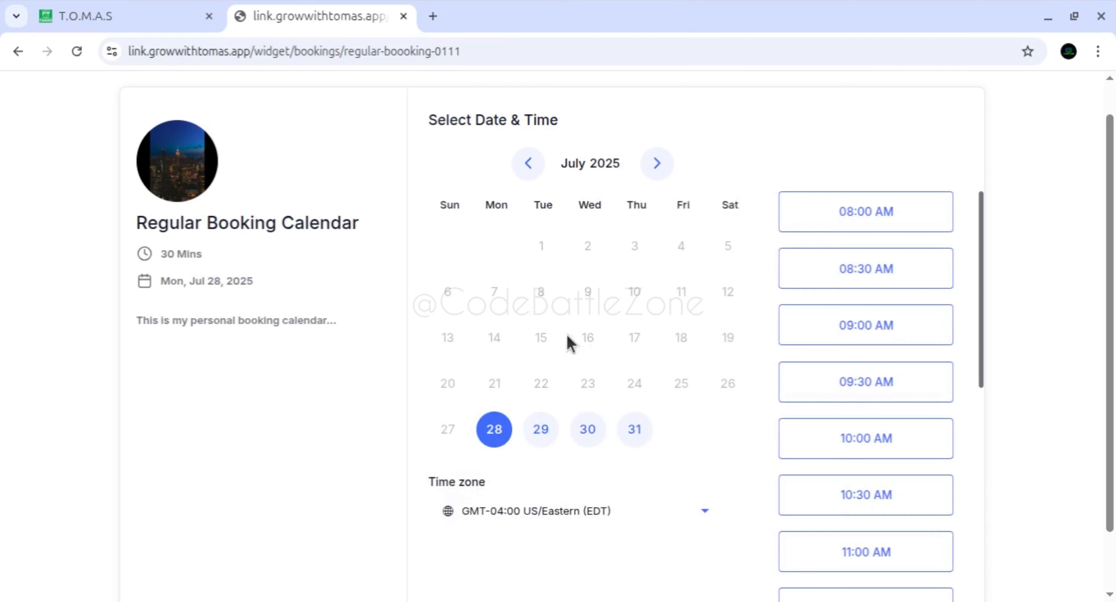
{"action": "left_click", "coordinate": [657, 165]}
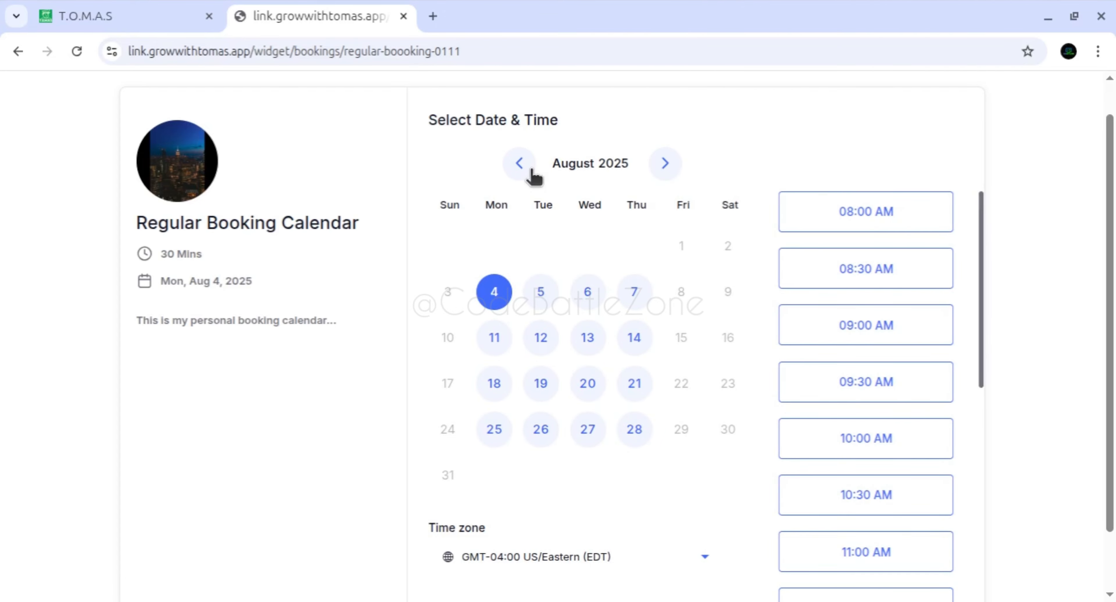
Return to the calendar editor, make Friday available in the weekly hours from 08:00 AM to 05:00 PM, and save the calendar.
{"action": "left_click", "coordinate": [89, 16]}
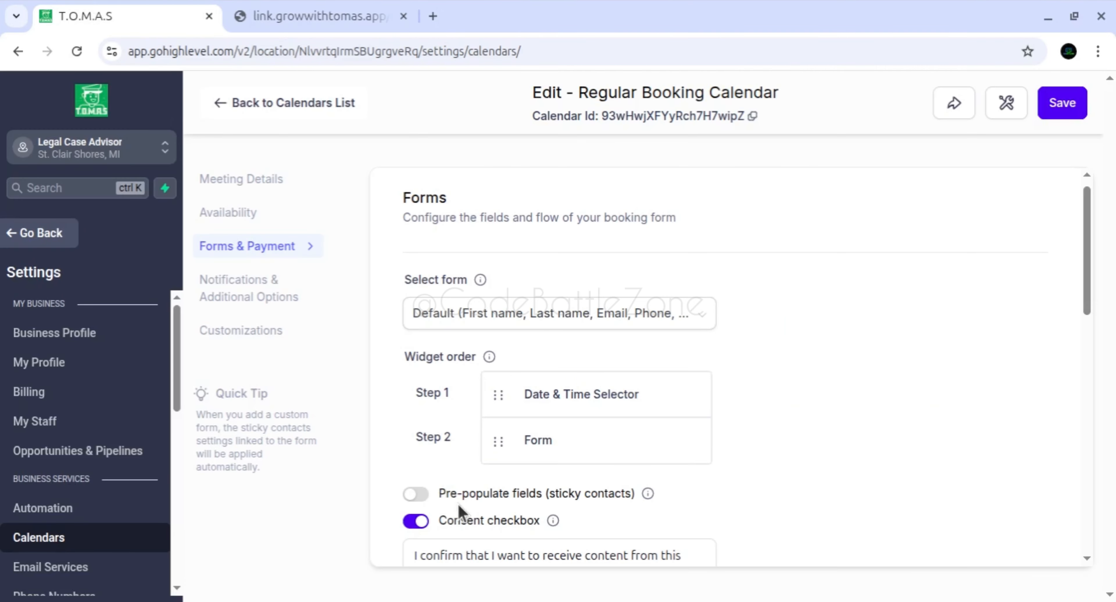
{"action": "scroll", "coordinate": [460, 514], "scroll_direction": "down", "scroll_amount": 1}
{"action": "left_click", "coordinate": [264, 213]}
{"action": "scroll", "coordinate": [498, 401], "scroll_direction": "down", "scroll_amount": 5}
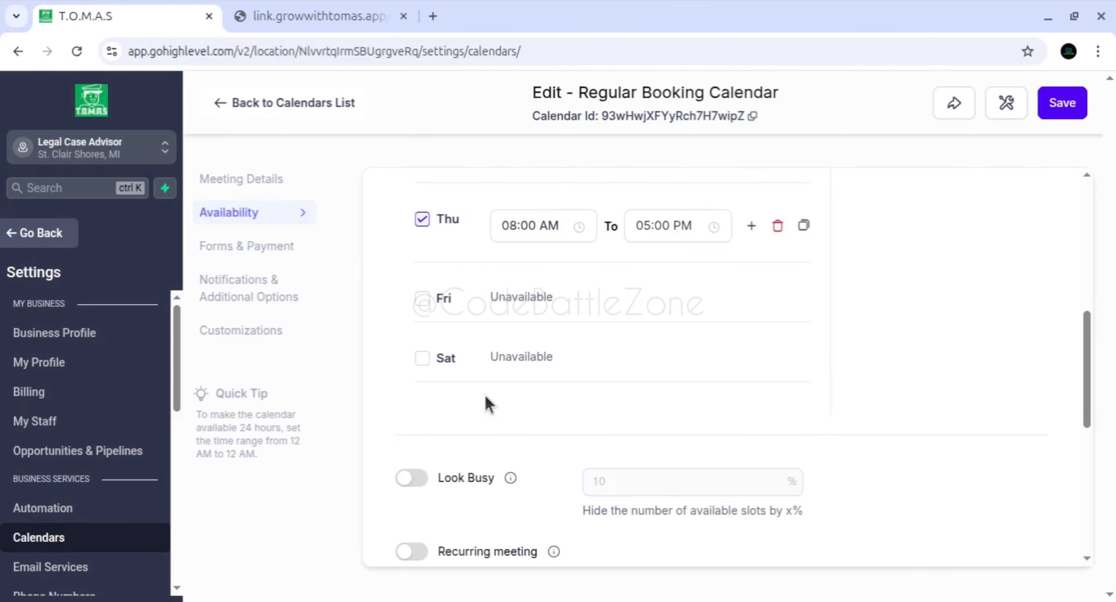
{"action": "left_click", "coordinate": [422, 299]}
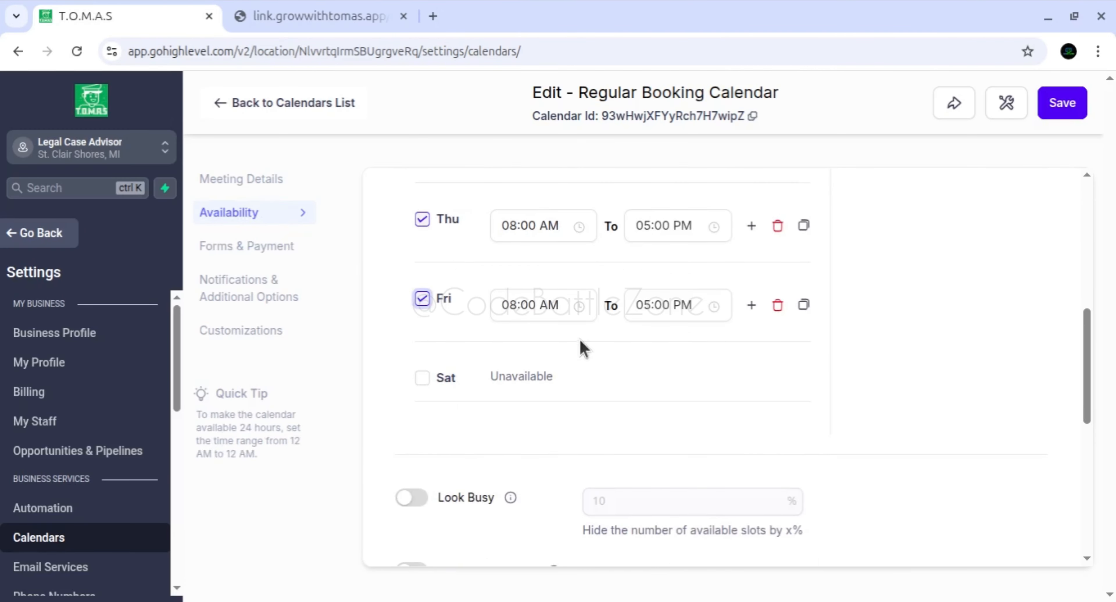
{"action": "left_click", "coordinate": [1059, 104]}
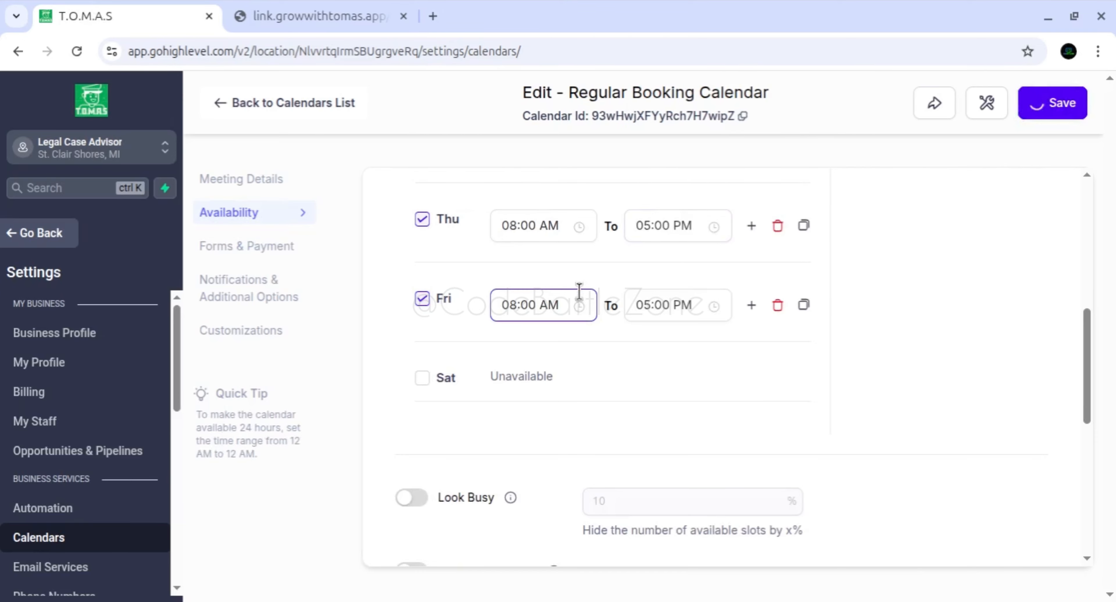
Check Friday availability for August 2025 on the refreshed booking page, using the GMT-04:00 US/Eastern (EDT) time zone.
{"action": "left_click", "coordinate": [299, 23]}
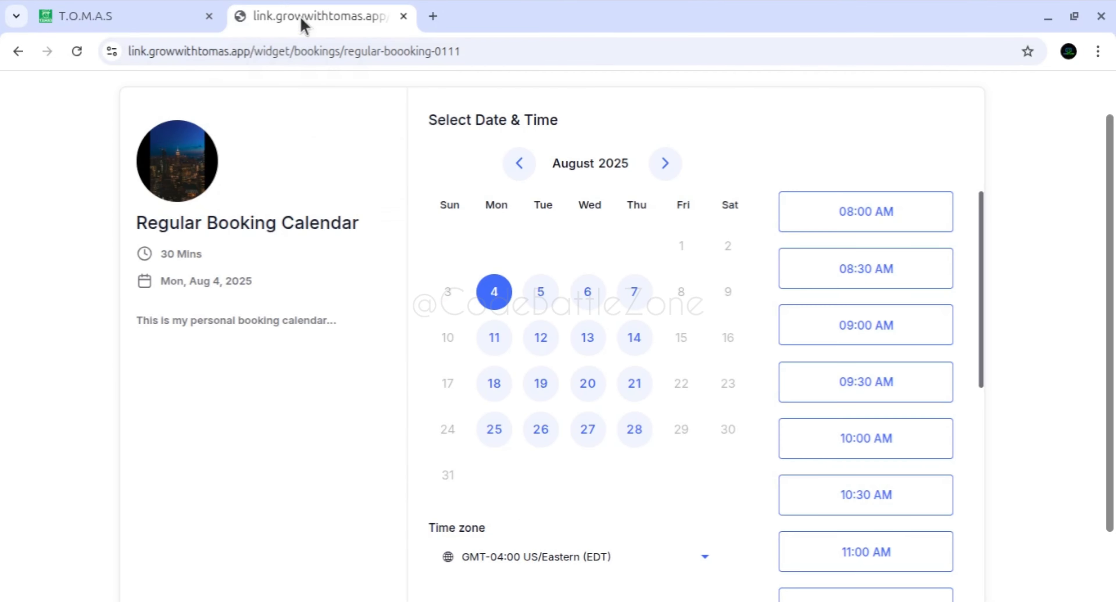
{"action": "left_click", "coordinate": [78, 52]}
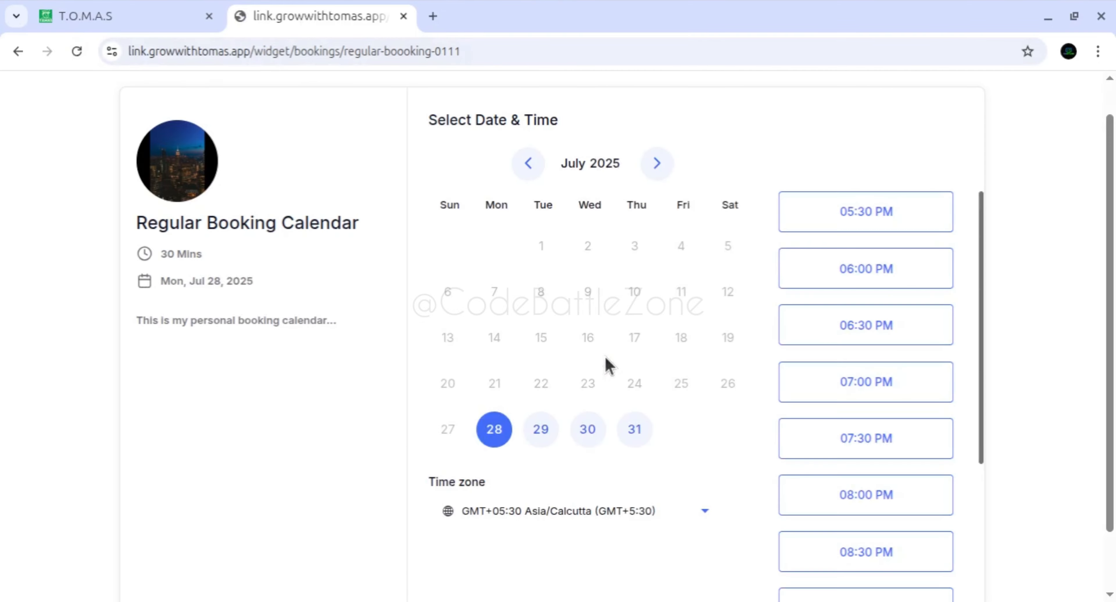
{"action": "left_click", "coordinate": [542, 514]}
{"action": "type", "text": "eas"}
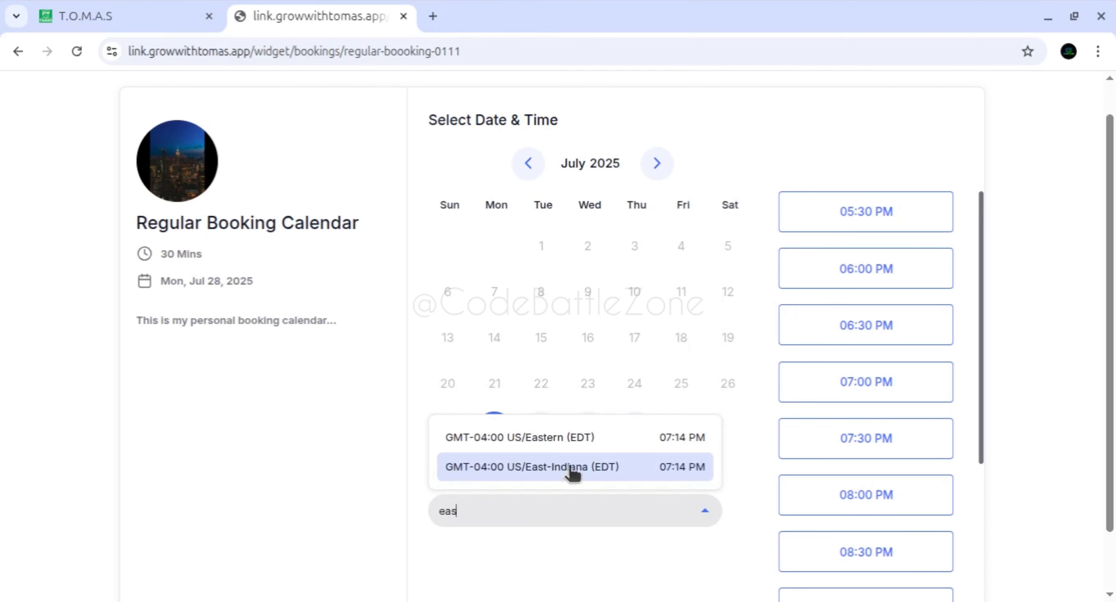
{"action": "left_click", "coordinate": [578, 440]}
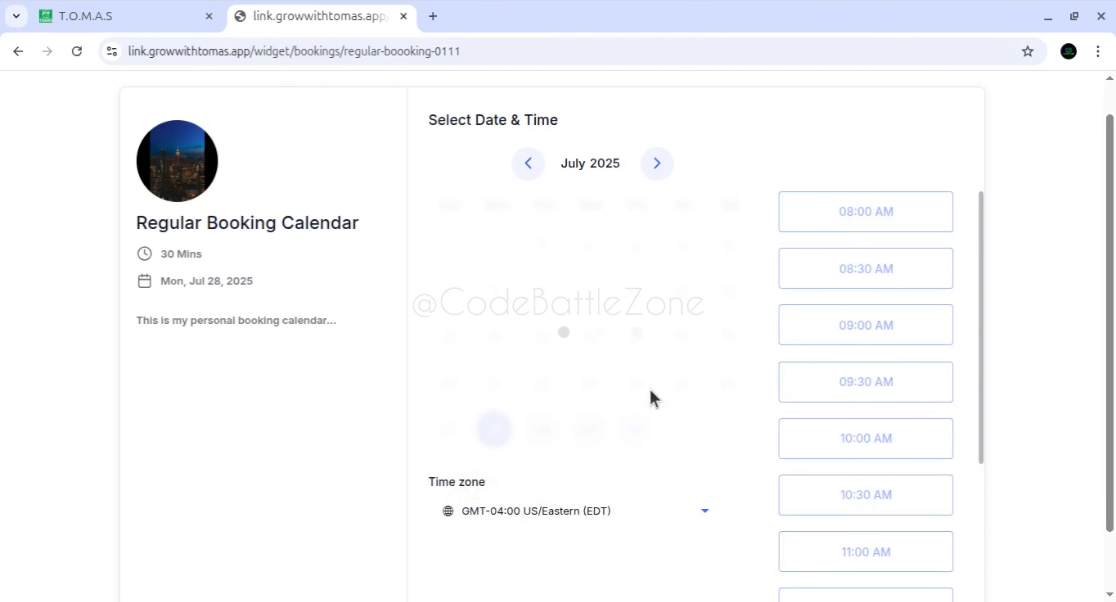
{"action": "left_click", "coordinate": [660, 165]}
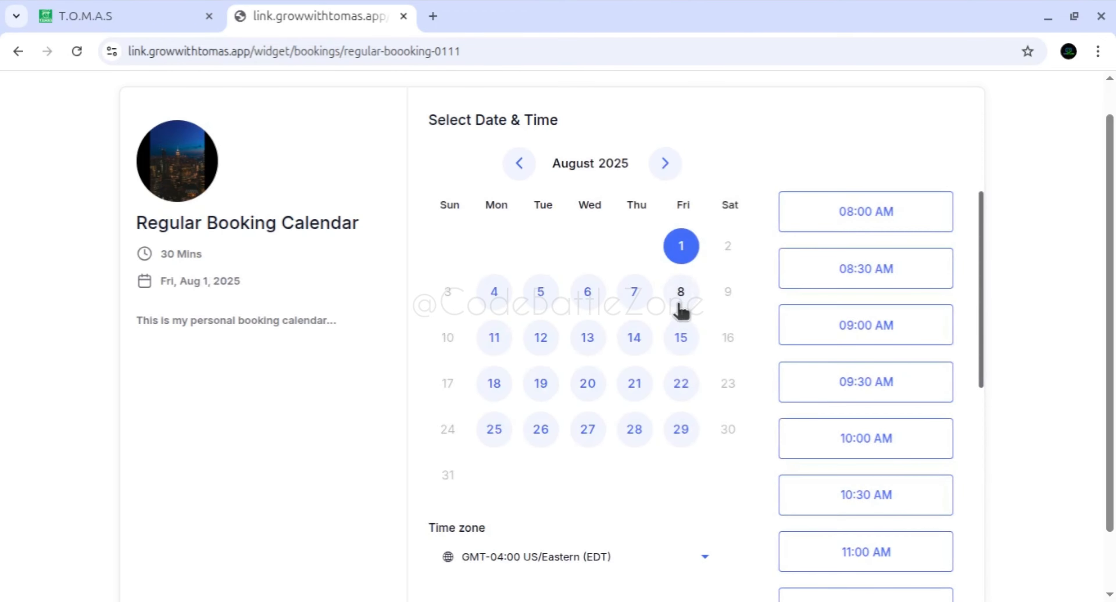
Compare the time slots offered on August 8 and August 7, 2025, and go back to July 2025.
{"action": "left_click", "coordinate": [681, 306]}
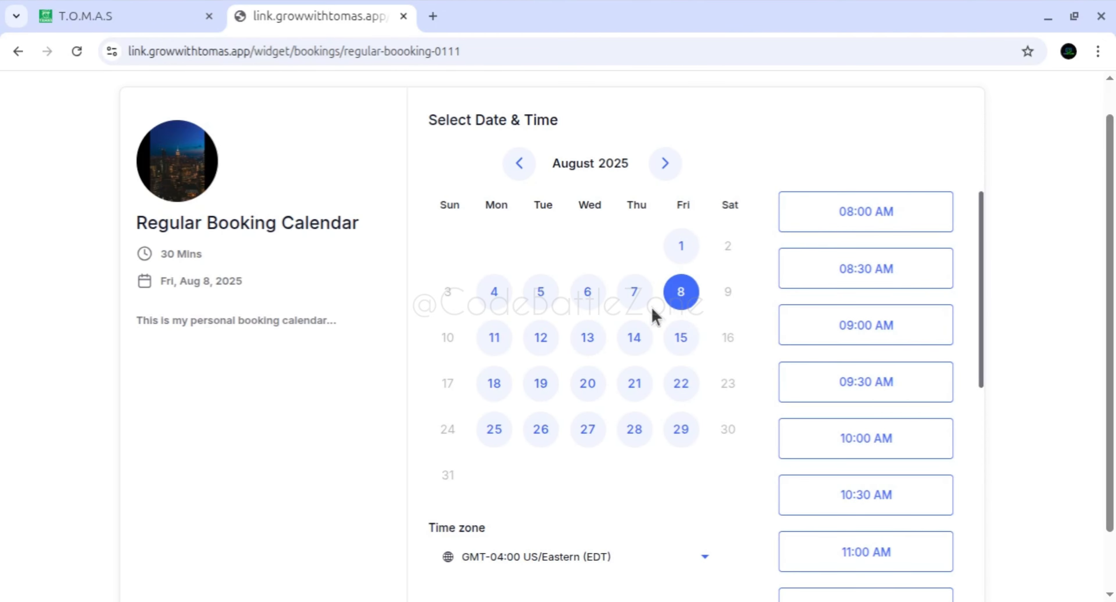
{"action": "left_click", "coordinate": [638, 302]}
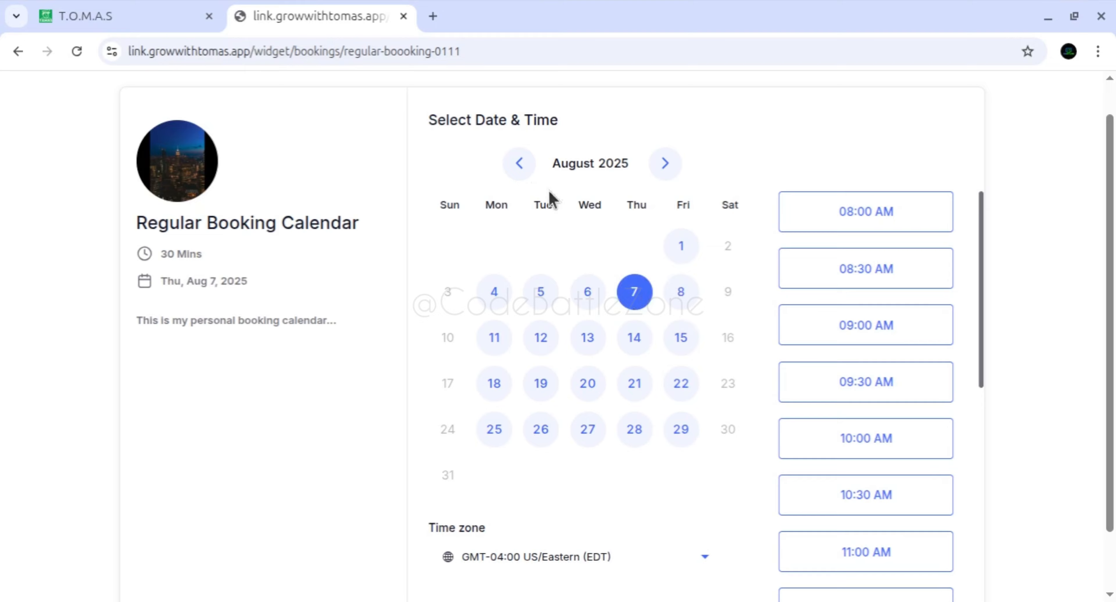
{"action": "left_click", "coordinate": [521, 170]}
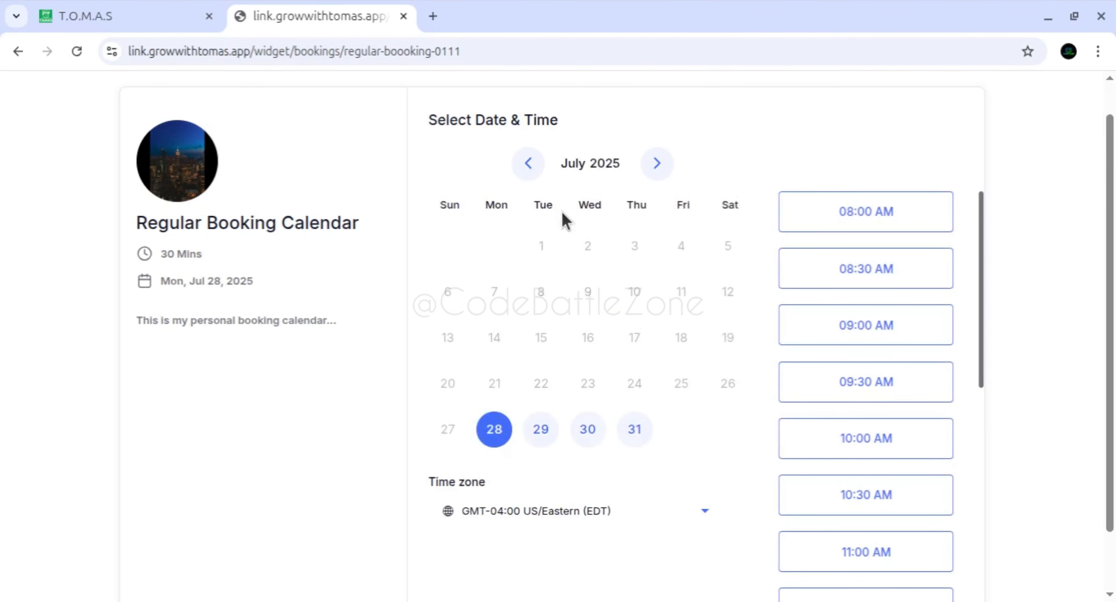
Clear the minimum scheduling notice value in the calendar's availability settings, leaving its unit as Months, and save the calendar.
{"action": "left_click", "coordinate": [164, 29]}
{"action": "left_click", "coordinate": [299, 215]}
{"action": "scroll", "coordinate": [559, 356], "scroll_direction": "down", "scroll_amount": 5}
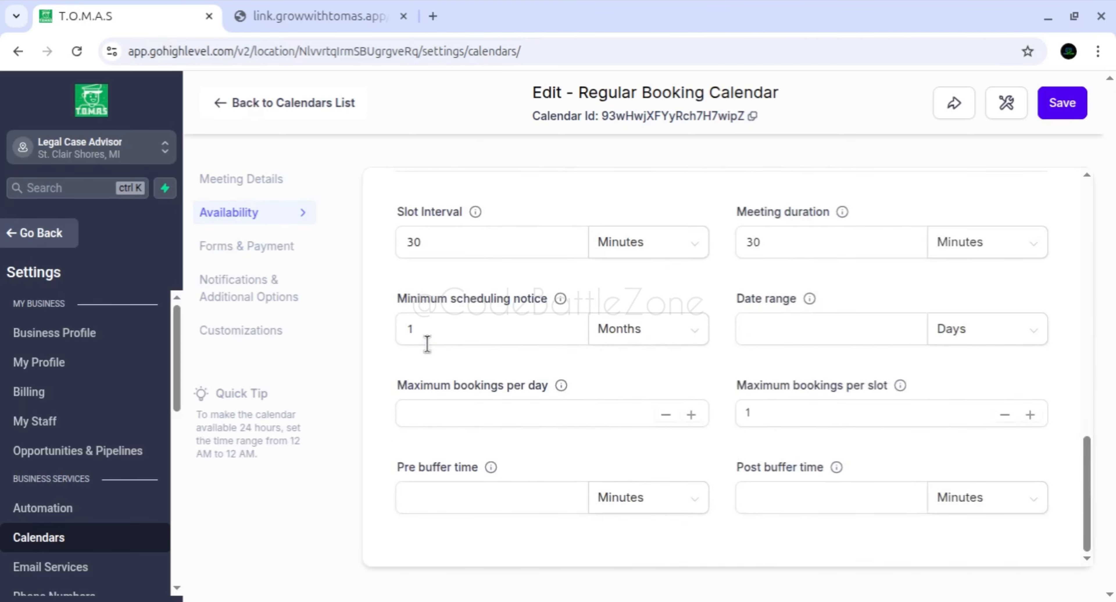
{"action": "left_click", "coordinate": [520, 332]}
{"action": "key", "text": "BackSpace"}
{"action": "left_click", "coordinate": [660, 333]}
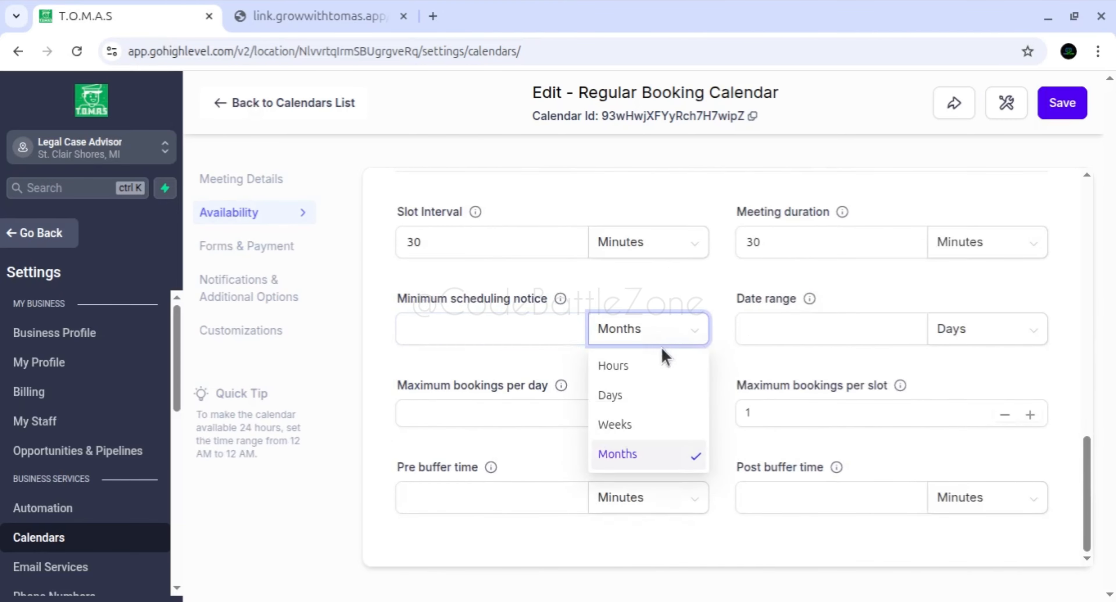
{"action": "left_click", "coordinate": [528, 326]}
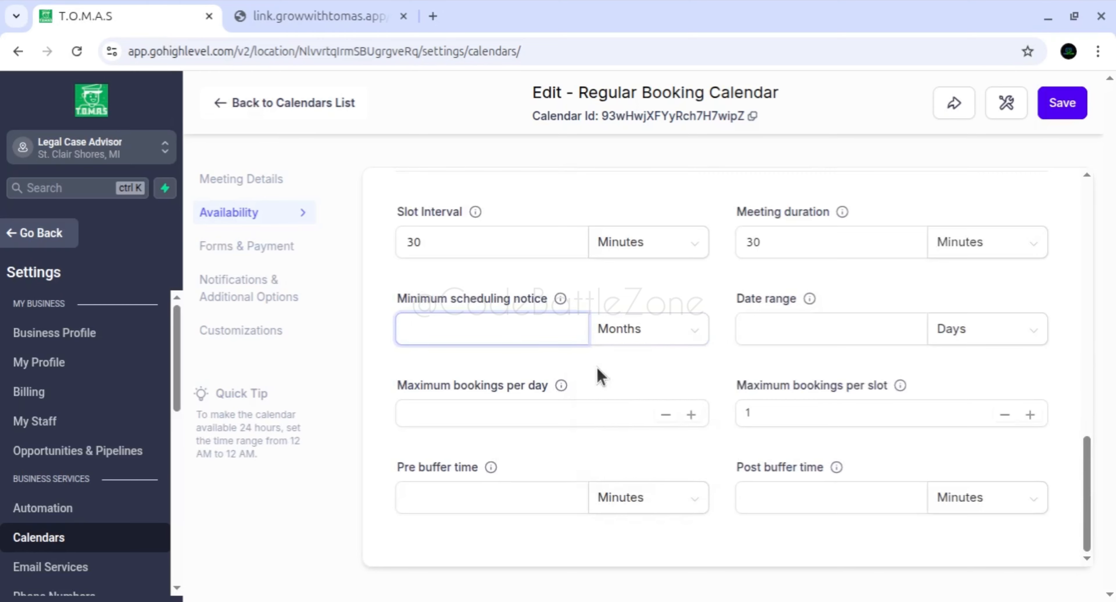
{"action": "left_click", "coordinate": [1060, 105]}
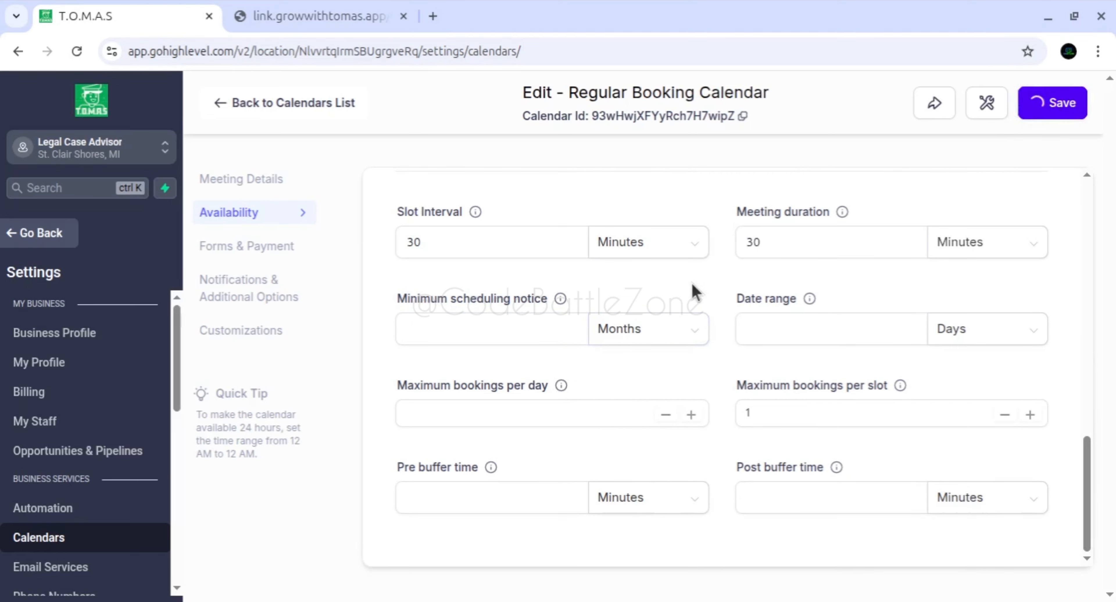
{"action": "left_click", "coordinate": [505, 328]}
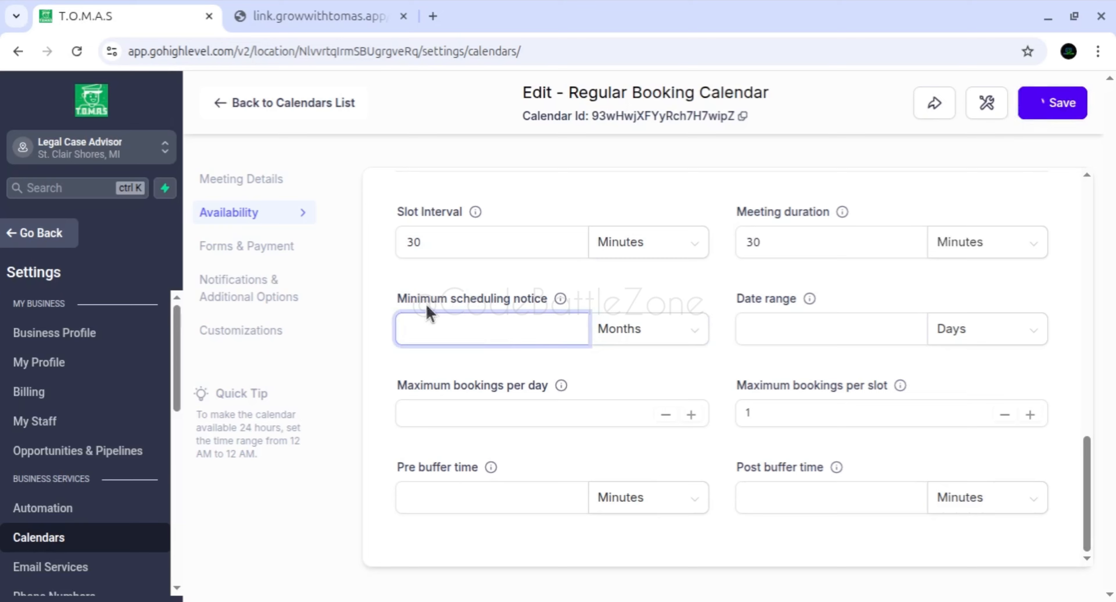
{"action": "left_click_drag", "start_coordinate": [402, 304], "coordinate": [559, 301]}
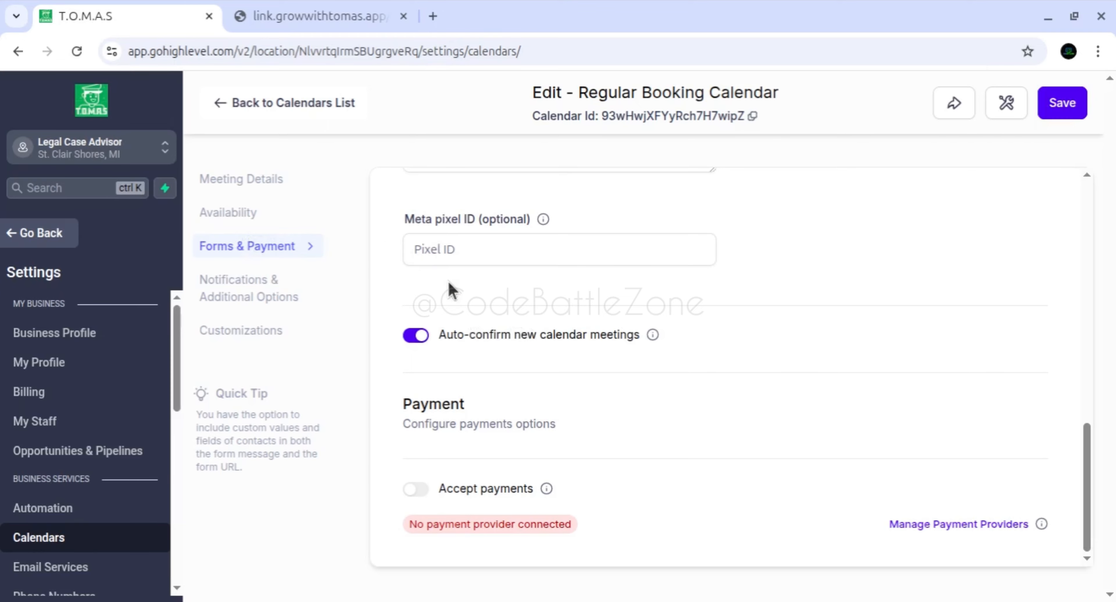
Check the slots for July 8 and July 7, 2025 on the reloaded booking page in the GMT-04:00 US/Eastern (EDT) time zone.
{"action": "left_click", "coordinate": [315, 18]}
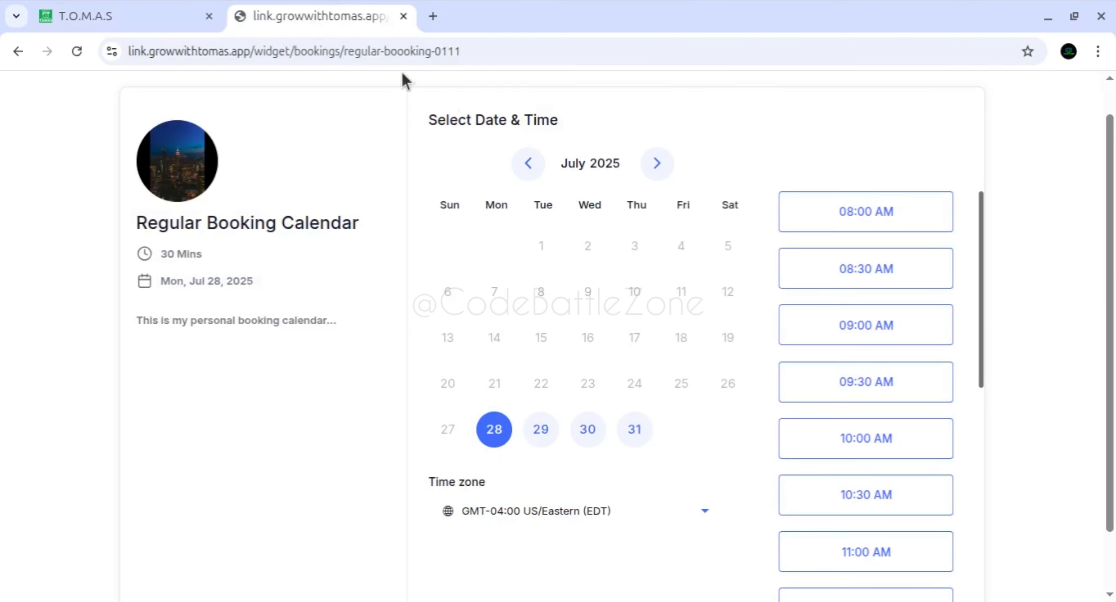
{"action": "left_click", "coordinate": [77, 51]}
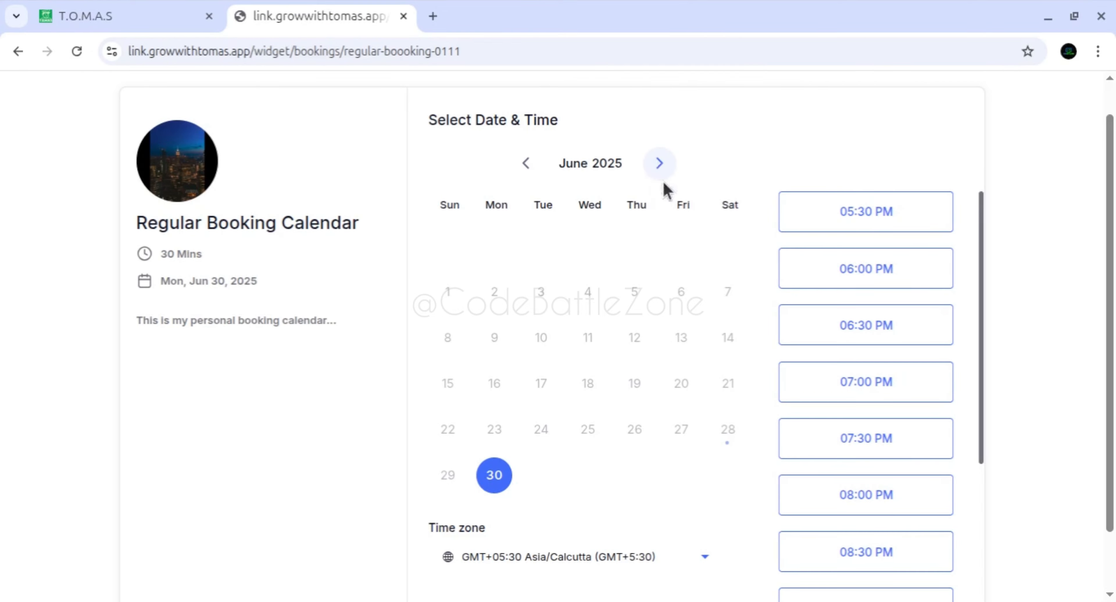
{"action": "left_click", "coordinate": [659, 164]}
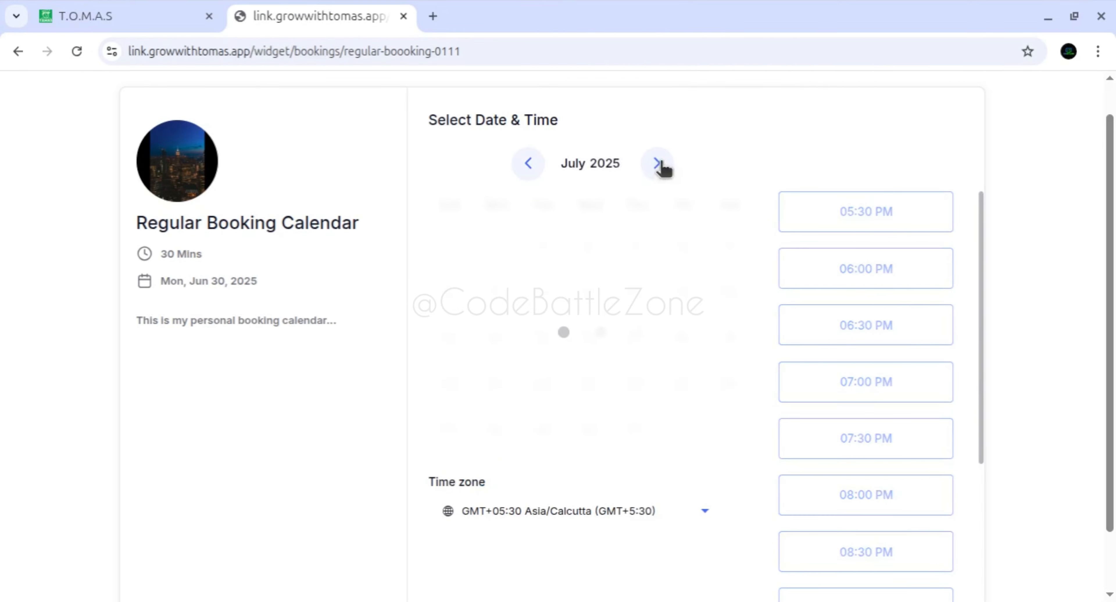
{"action": "left_click", "coordinate": [502, 522]}
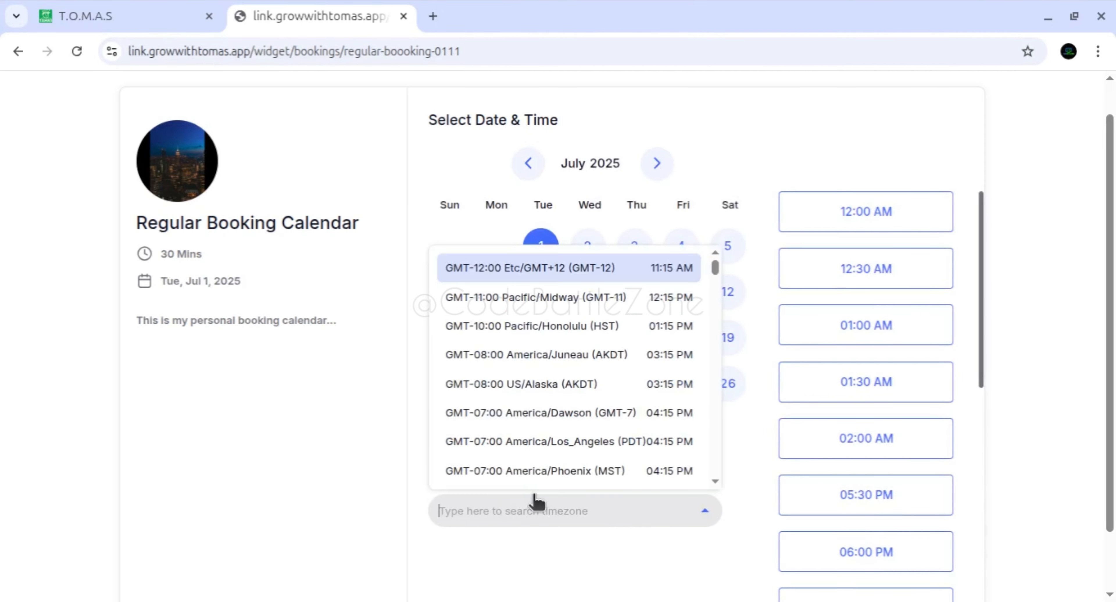
{"action": "type", "text": "eas"}
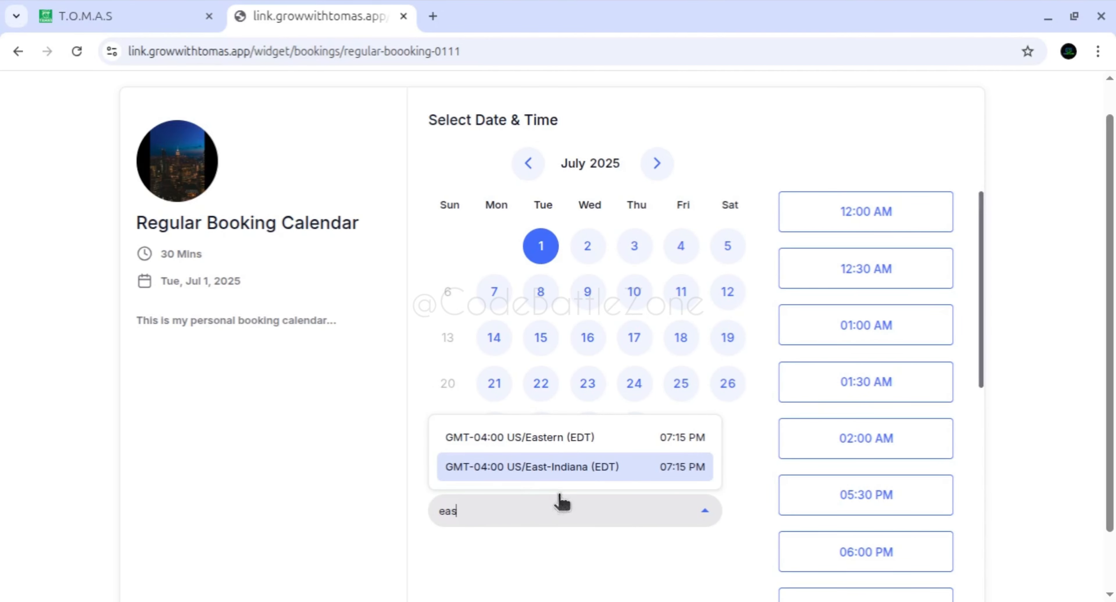
{"action": "left_click", "coordinate": [581, 438]}
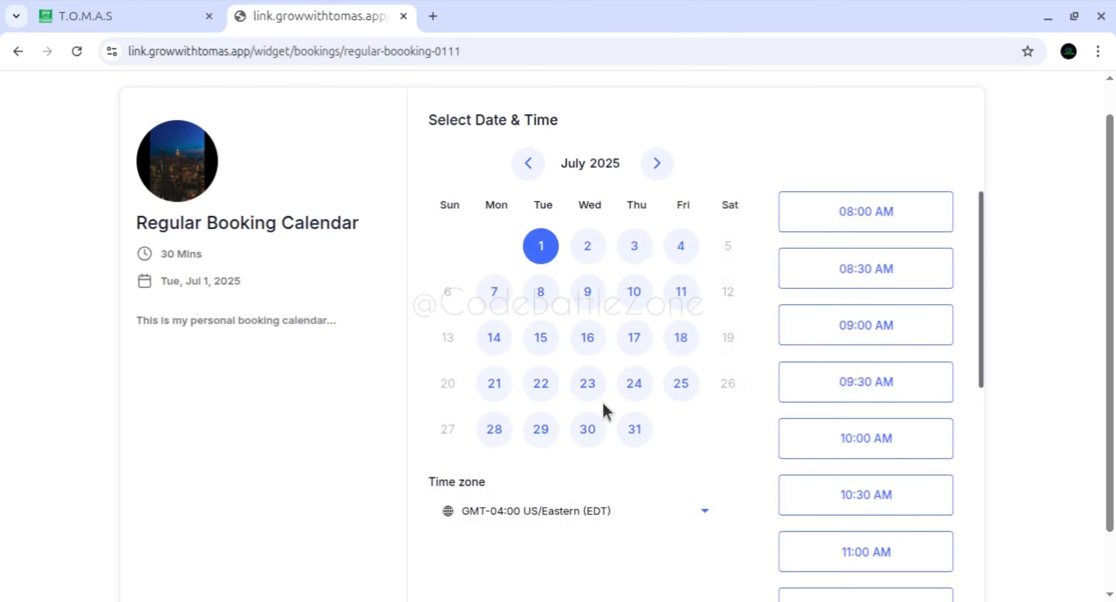
{"action": "left_click", "coordinate": [540, 299]}
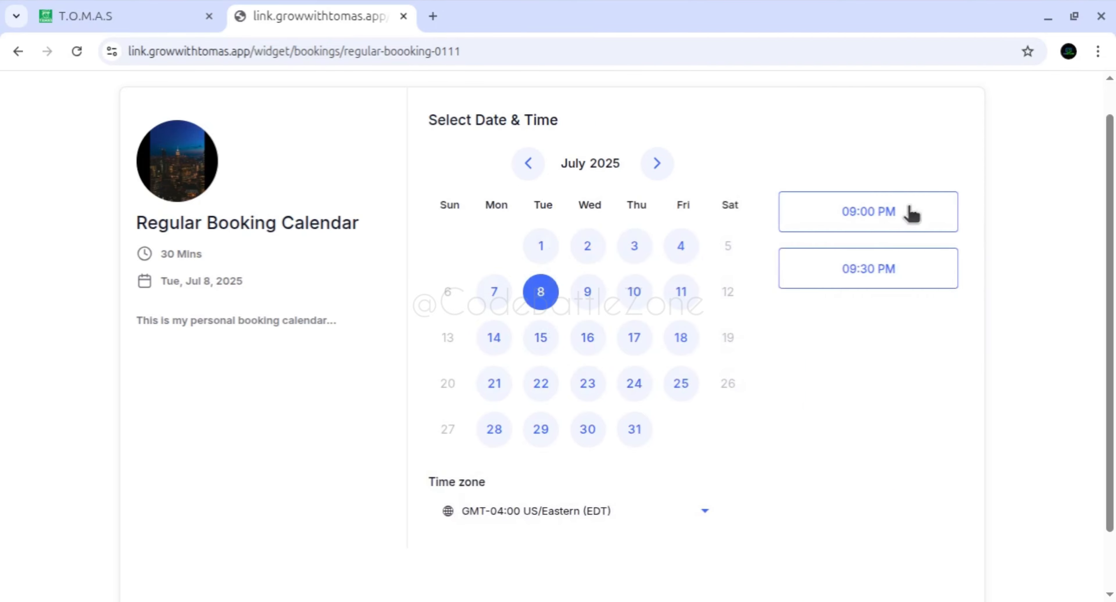
{"action": "left_click", "coordinate": [495, 291]}
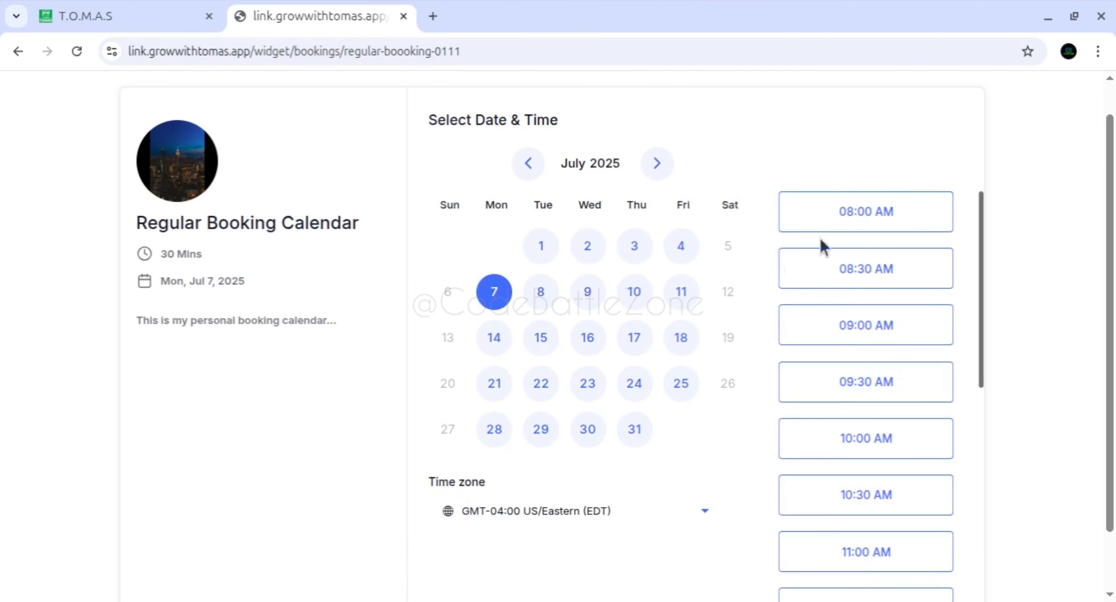
Review the available booking times for July 7 on the public calendar page, then those for July 8.
{"action": "scroll", "coordinate": [965, 256], "scroll_direction": "down", "scroll_amount": 1}
{"action": "scroll", "coordinate": [966, 257], "scroll_direction": "down", "scroll_amount": 8}
{"action": "scroll", "coordinate": [947, 308], "scroll_direction": "up", "scroll_amount": 10}
{"action": "scroll", "coordinate": [912, 293], "scroll_direction": "down", "scroll_amount": 10}
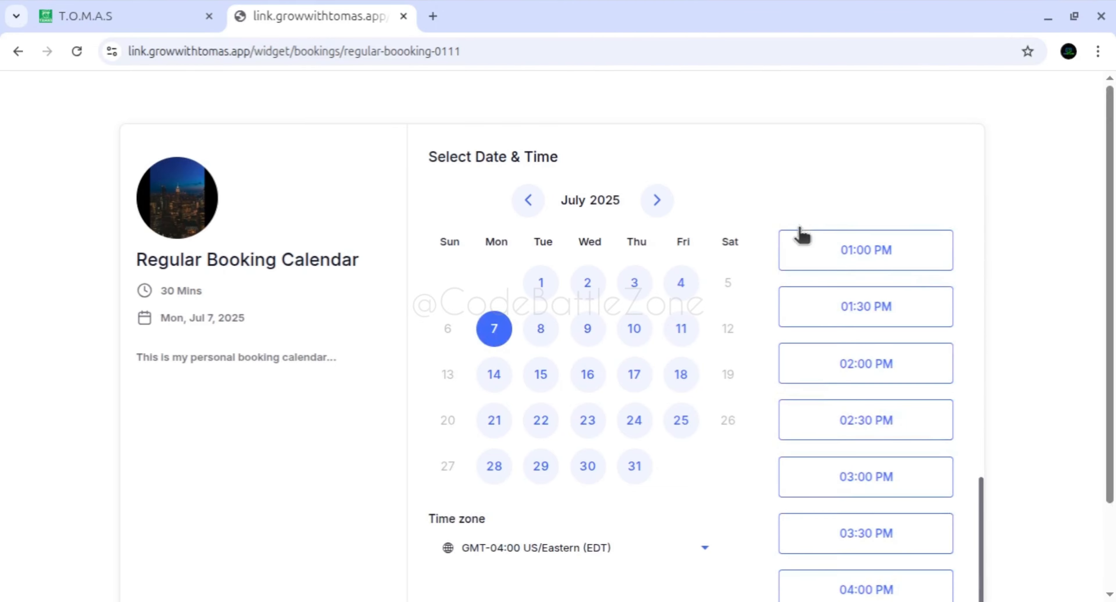
{"action": "scroll", "coordinate": [800, 229], "scroll_direction": "down", "scroll_amount": 3}
{"action": "scroll", "coordinate": [799, 223], "scroll_direction": "up", "scroll_amount": 2}
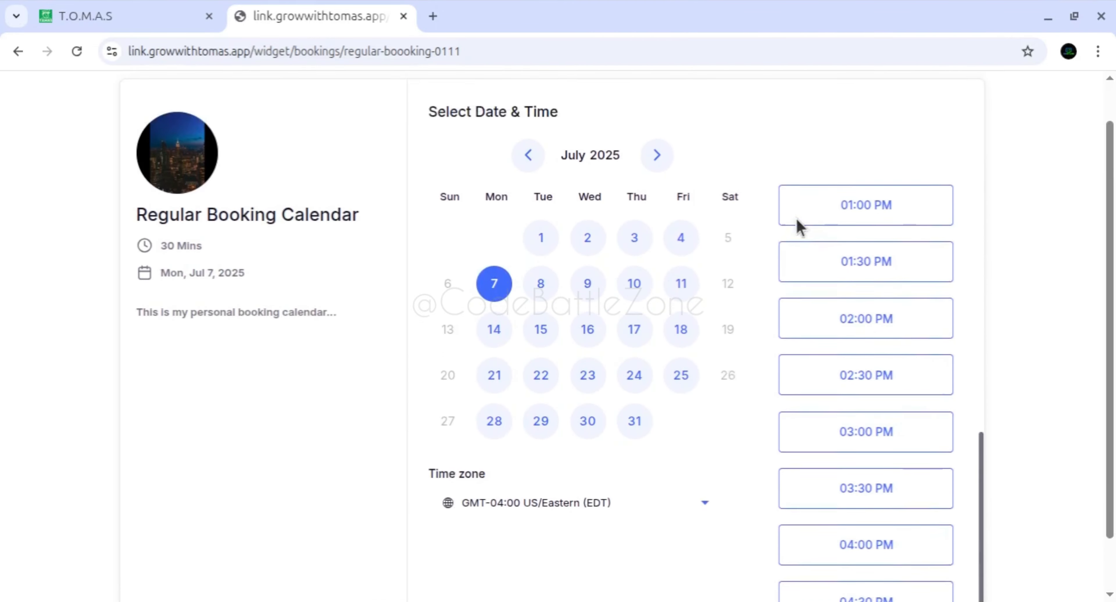
{"action": "scroll", "coordinate": [815, 295], "scroll_direction": "up", "scroll_amount": 10}
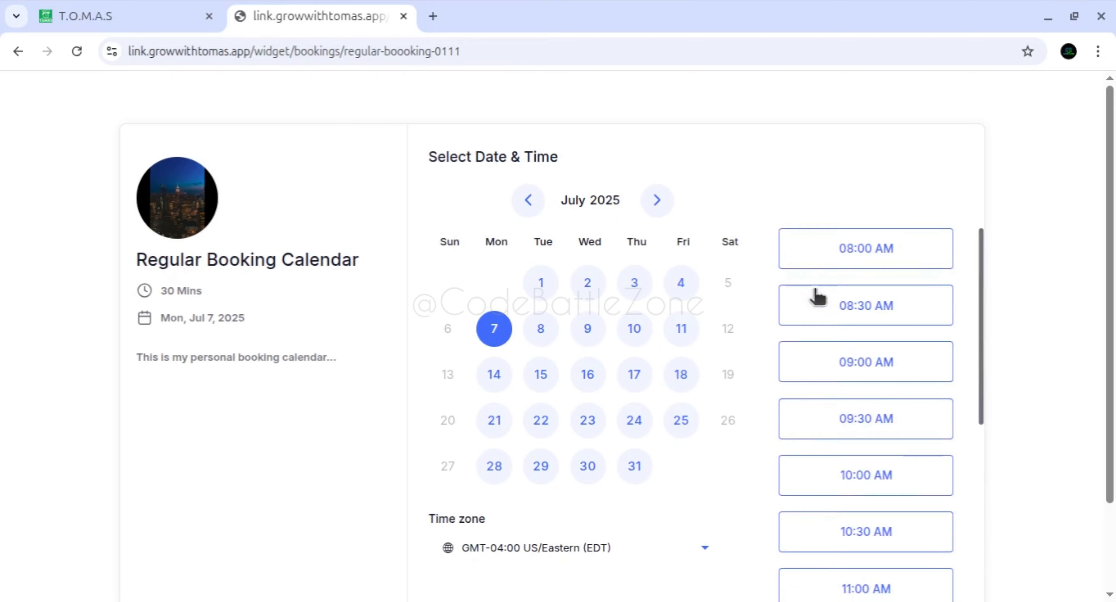
{"action": "scroll", "coordinate": [817, 297], "scroll_direction": "down", "scroll_amount": 12}
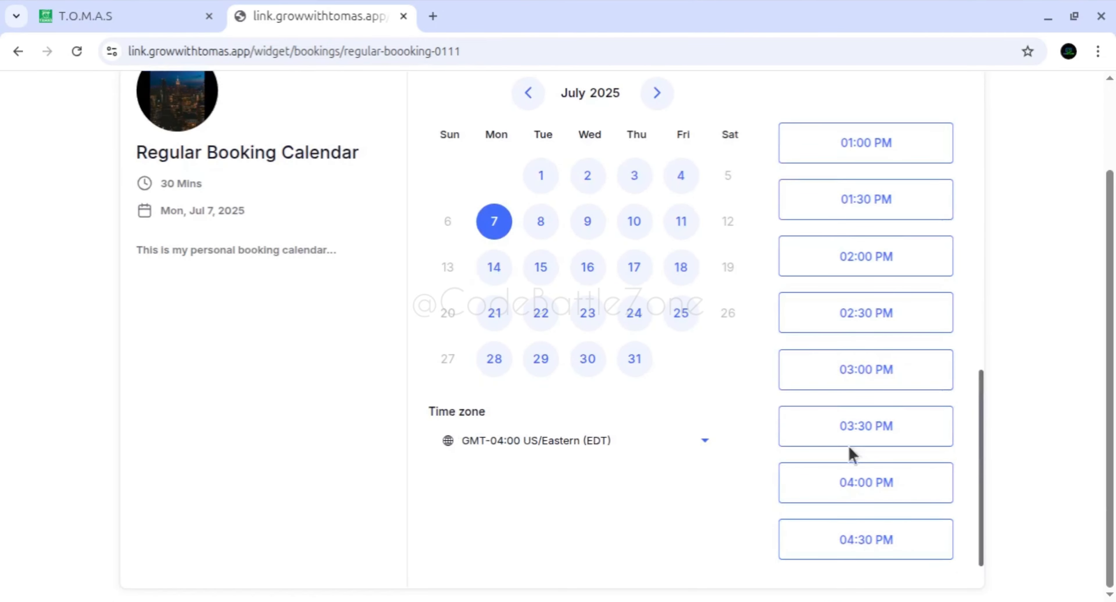
{"action": "scroll", "coordinate": [854, 432], "scroll_direction": "up", "scroll_amount": 12}
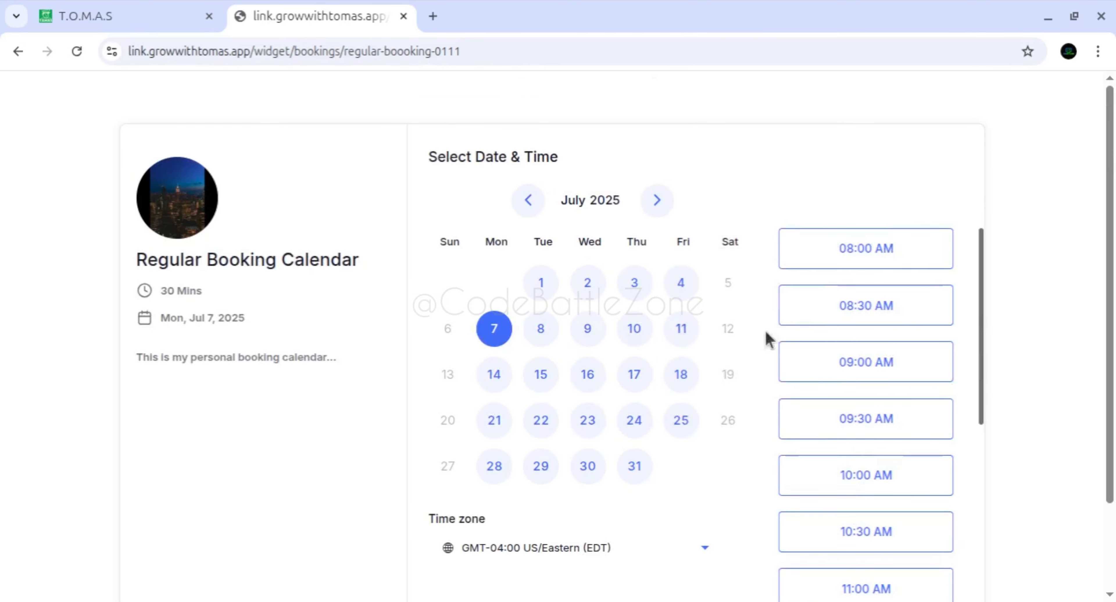
{"action": "left_click", "coordinate": [542, 331]}
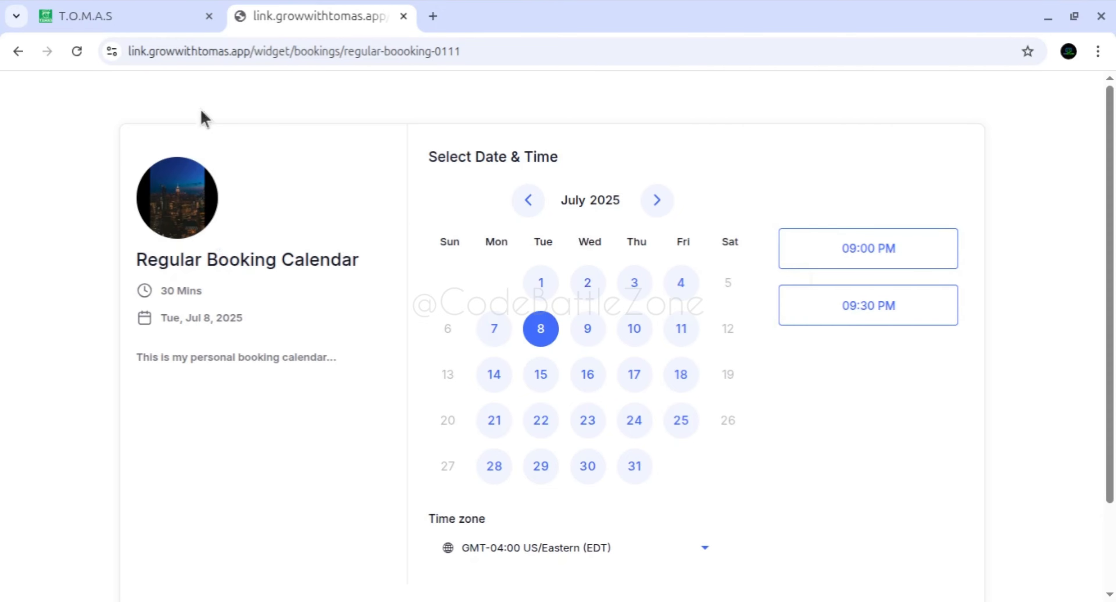
Return to the calendar's Forms & Payment settings and examine which forms can be selected for the booking.
{"action": "left_click", "coordinate": [147, 23]}
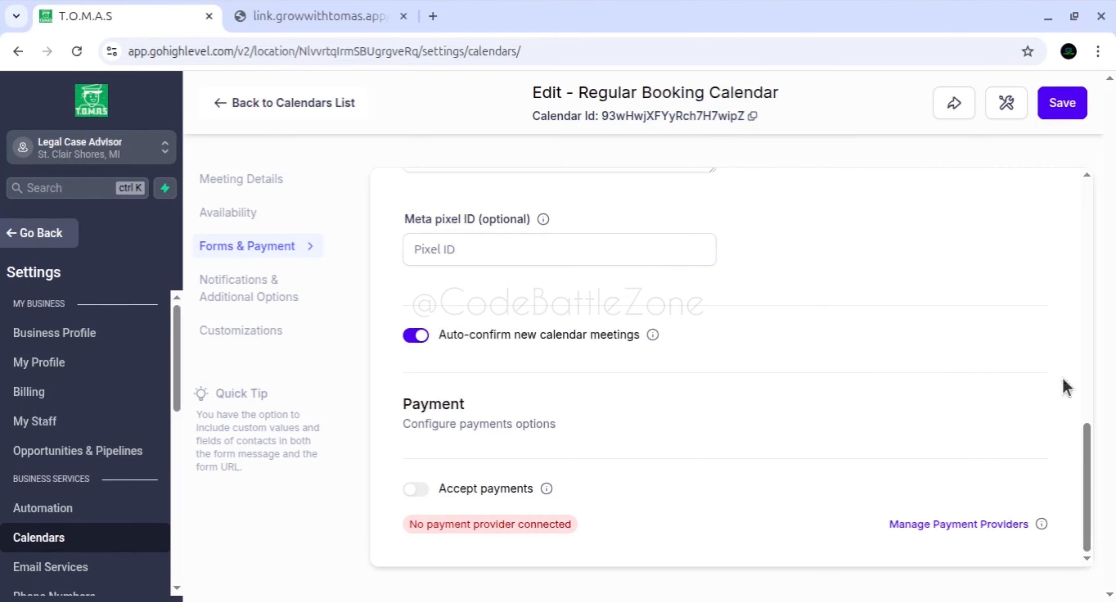
{"action": "left_click_drag", "start_coordinate": [1086, 443], "coordinate": [1086, 263]}
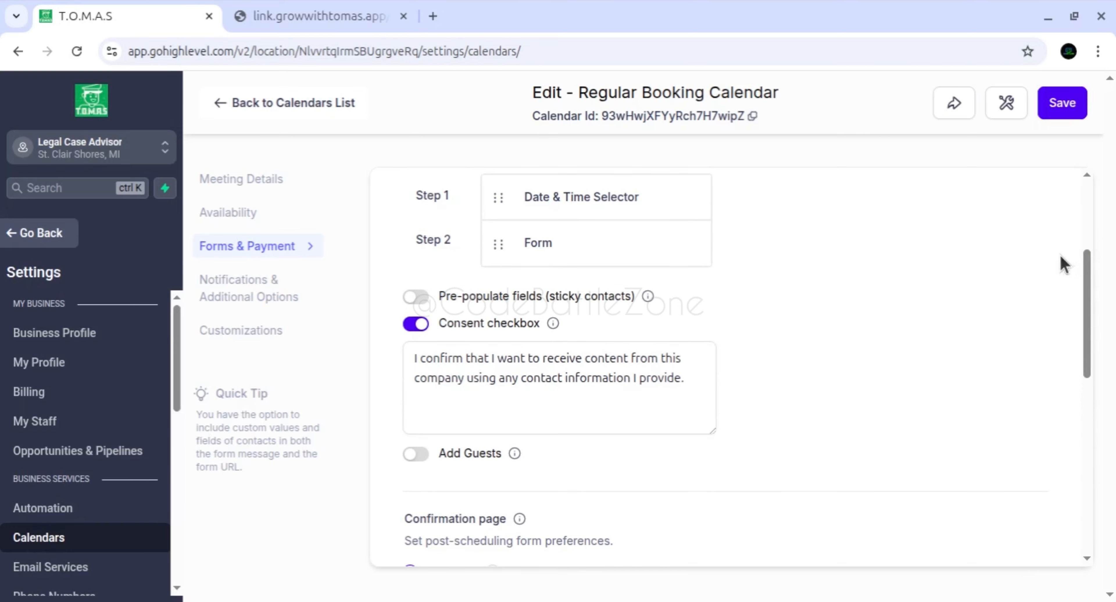
{"action": "left_click_drag", "start_coordinate": [1089, 277], "coordinate": [1089, 219]}
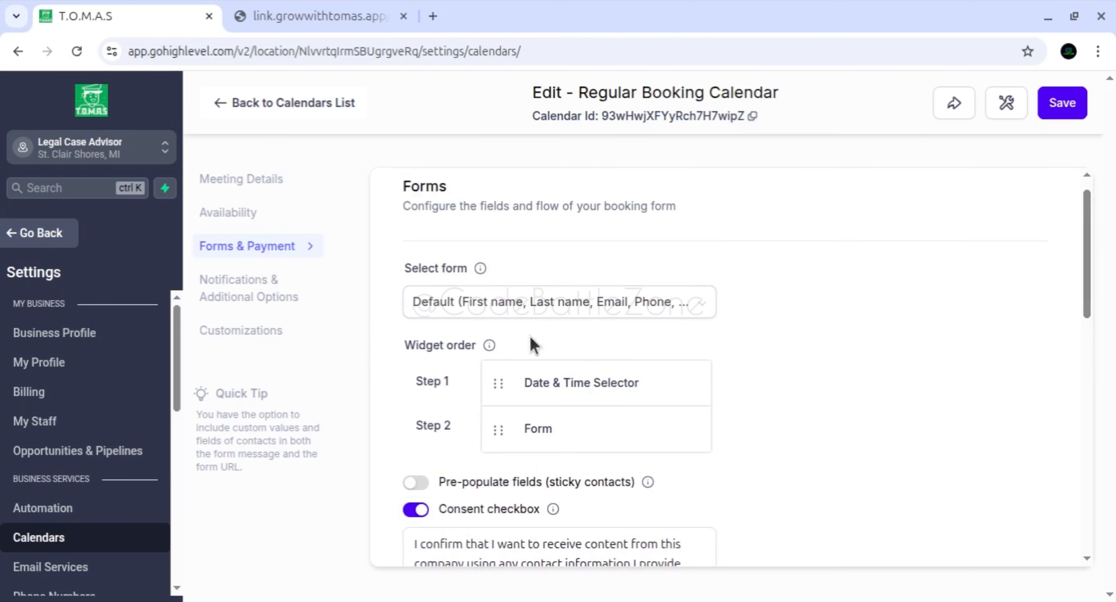
{"action": "scroll", "coordinate": [493, 267], "scroll_direction": "down", "scroll_amount": 1}
{"action": "left_click", "coordinate": [496, 251]}
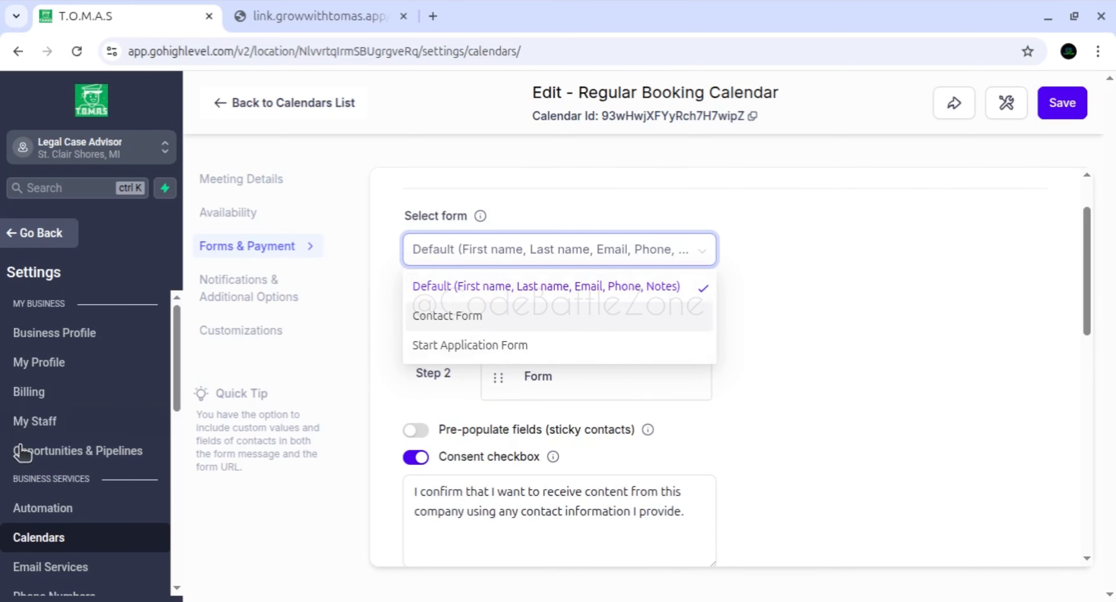
{"action": "scroll", "coordinate": [95, 425], "scroll_direction": "down", "scroll_amount": 2}
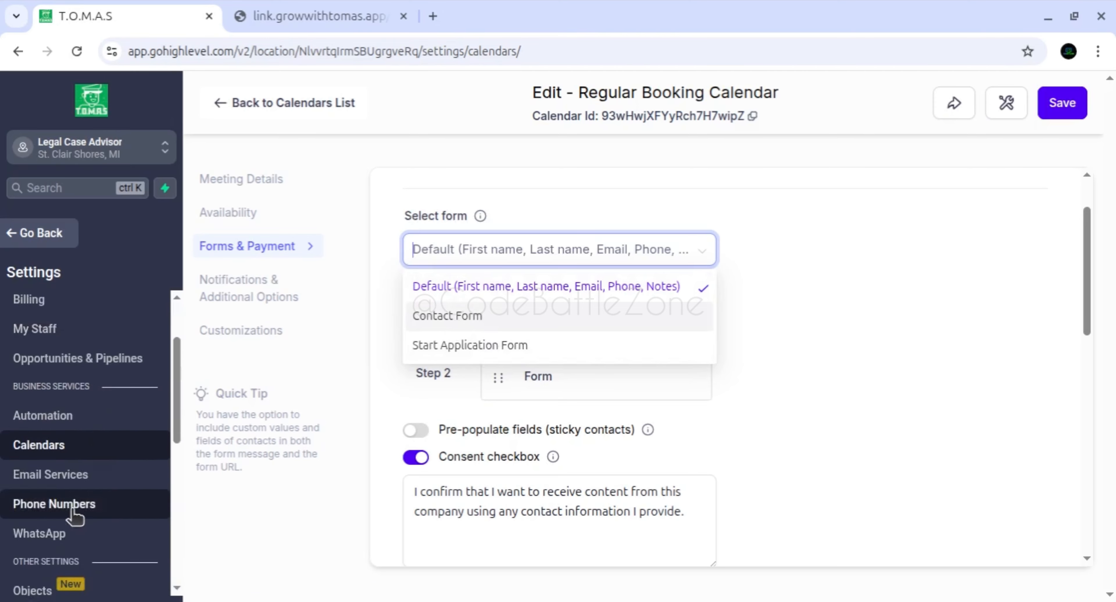
{"action": "scroll", "coordinate": [74, 510], "scroll_direction": "down", "scroll_amount": 2}
{"action": "scroll", "coordinate": [74, 503], "scroll_direction": "up", "scroll_amount": 3}
{"action": "scroll", "coordinate": [74, 514], "scroll_direction": "up", "scroll_amount": 1}
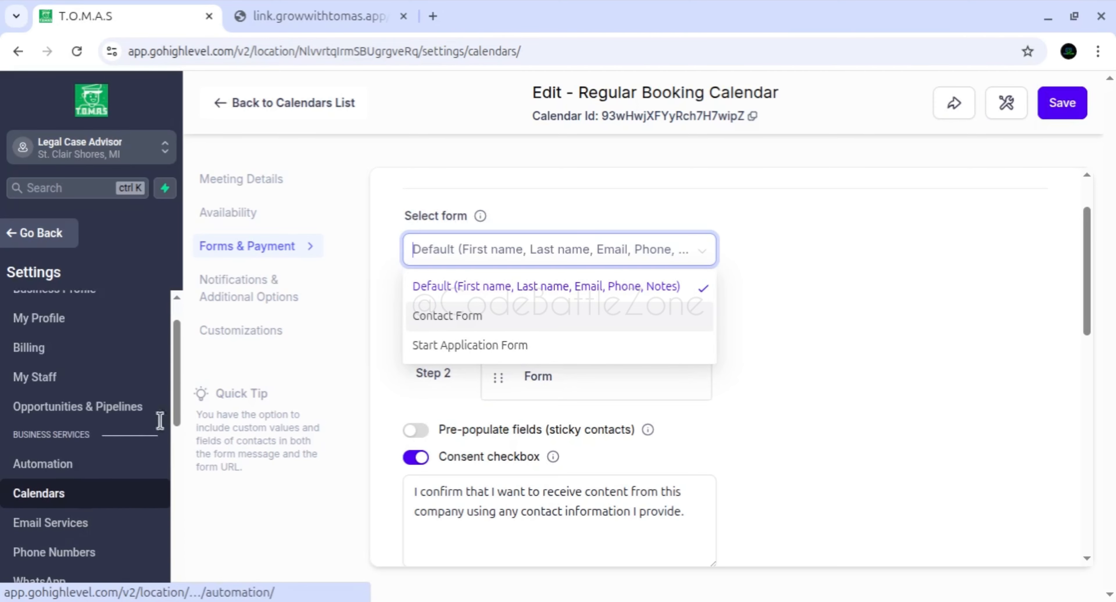
{"action": "left_click", "coordinate": [757, 395]}
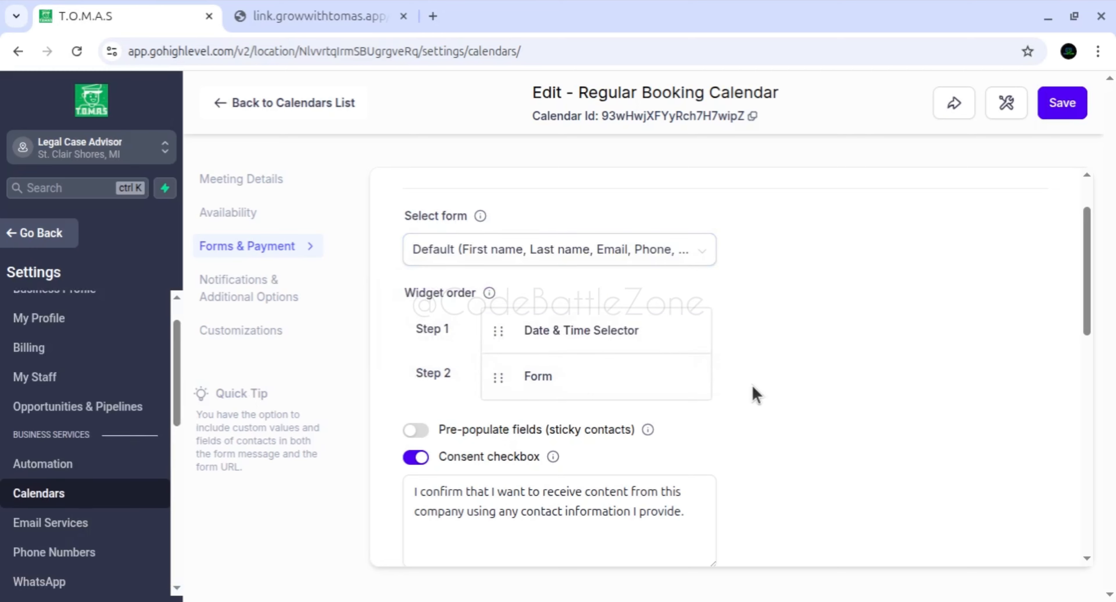
{"action": "left_click", "coordinate": [639, 259]}
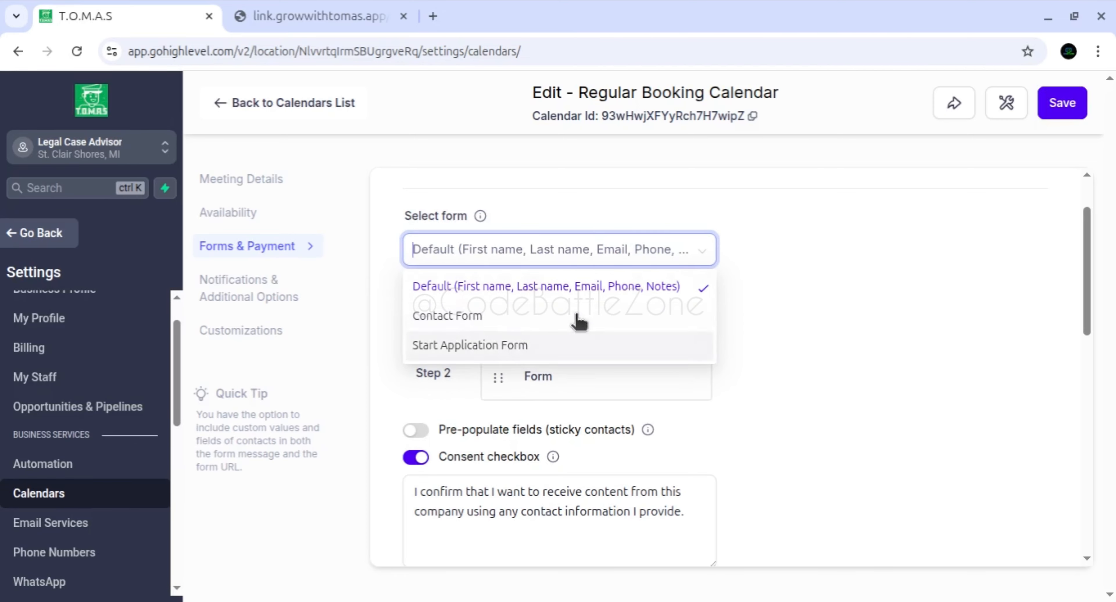
{"action": "left_click", "coordinate": [770, 319]}
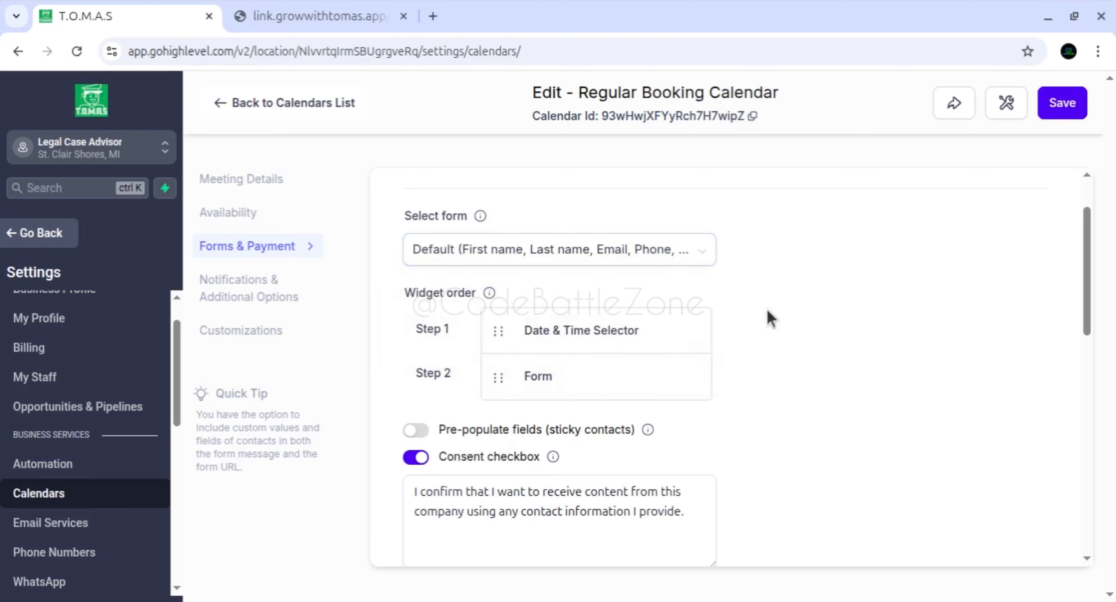
{"action": "left_click", "coordinate": [542, 252]}
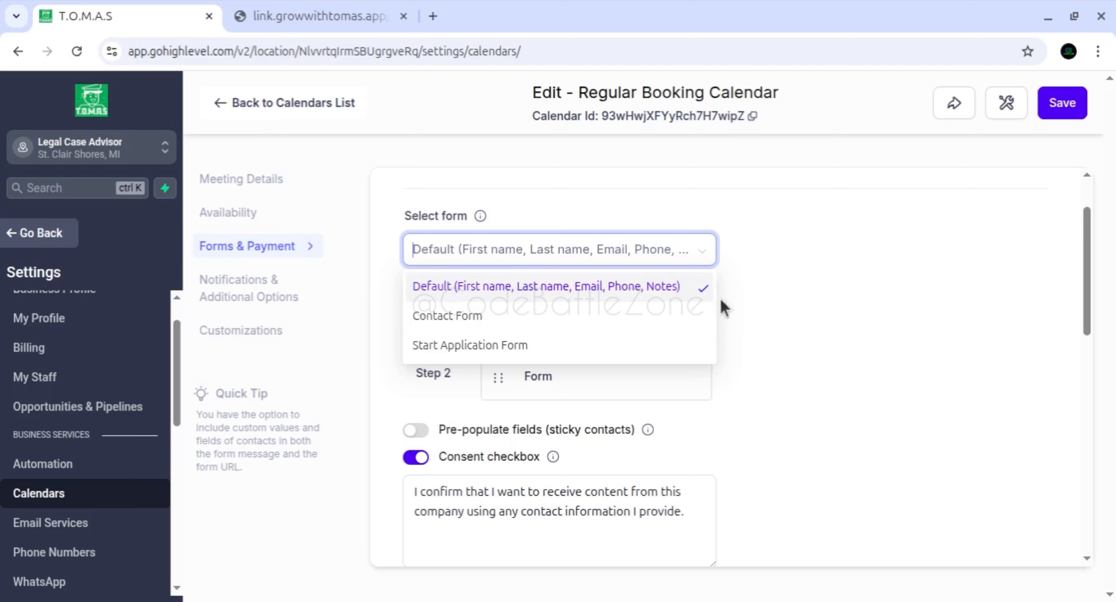
{"action": "left_click", "coordinate": [759, 307]}
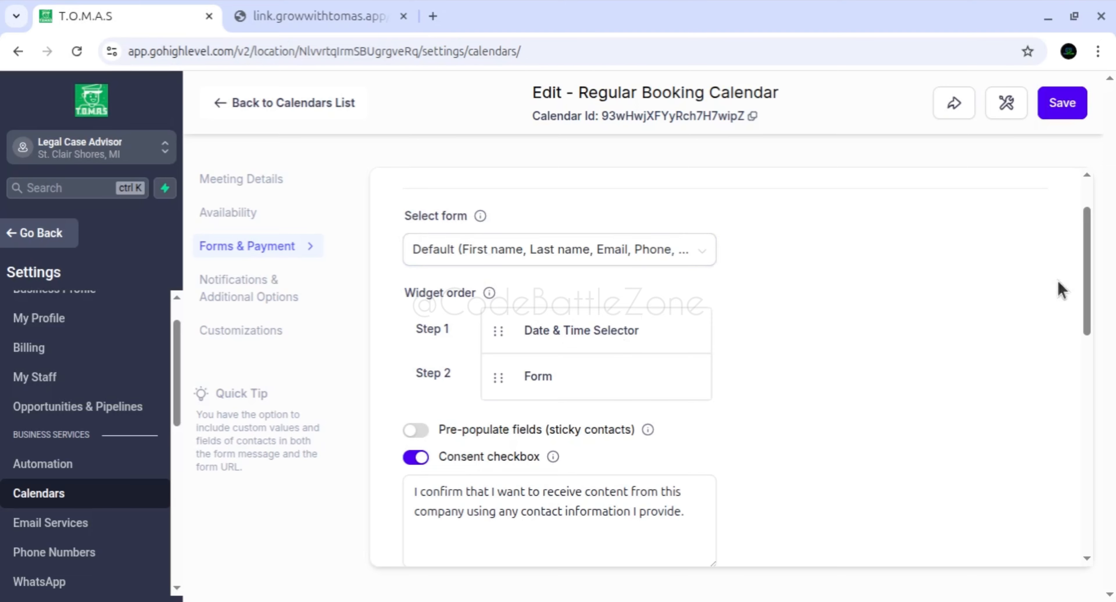
Reorder the booking widget so Form is Step 1 and Date & Time Selector is Step 2, and save the calendar.
{"action": "scroll", "coordinate": [1089, 250], "scroll_direction": "down", "scroll_amount": 1}
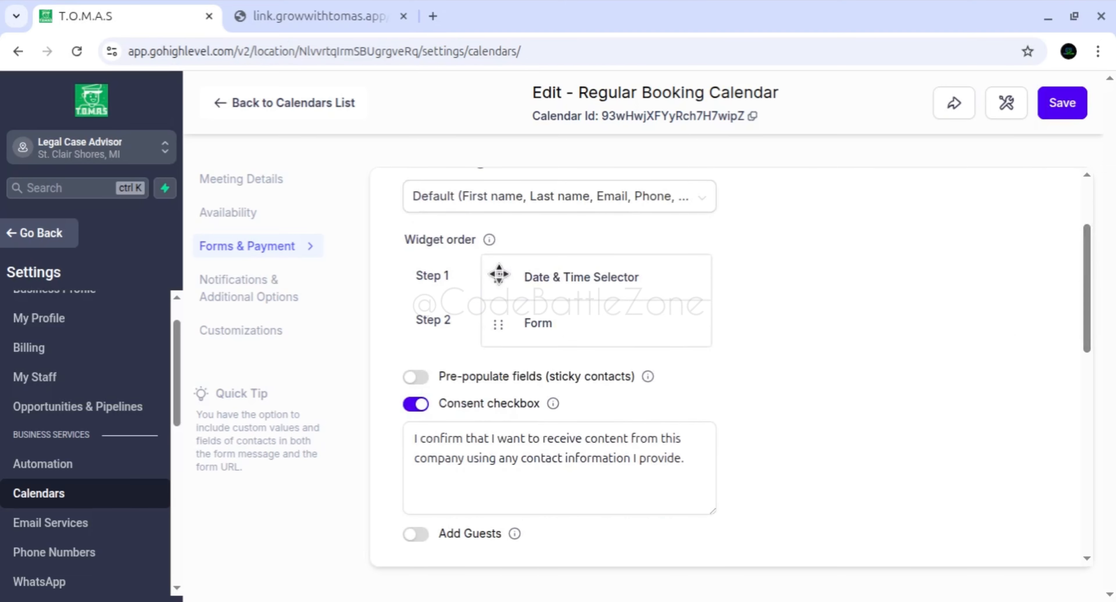
{"action": "left_click_drag", "start_coordinate": [496, 275], "coordinate": [501, 339]}
{"action": "left_click_drag", "start_coordinate": [496, 275], "coordinate": [515, 320]}
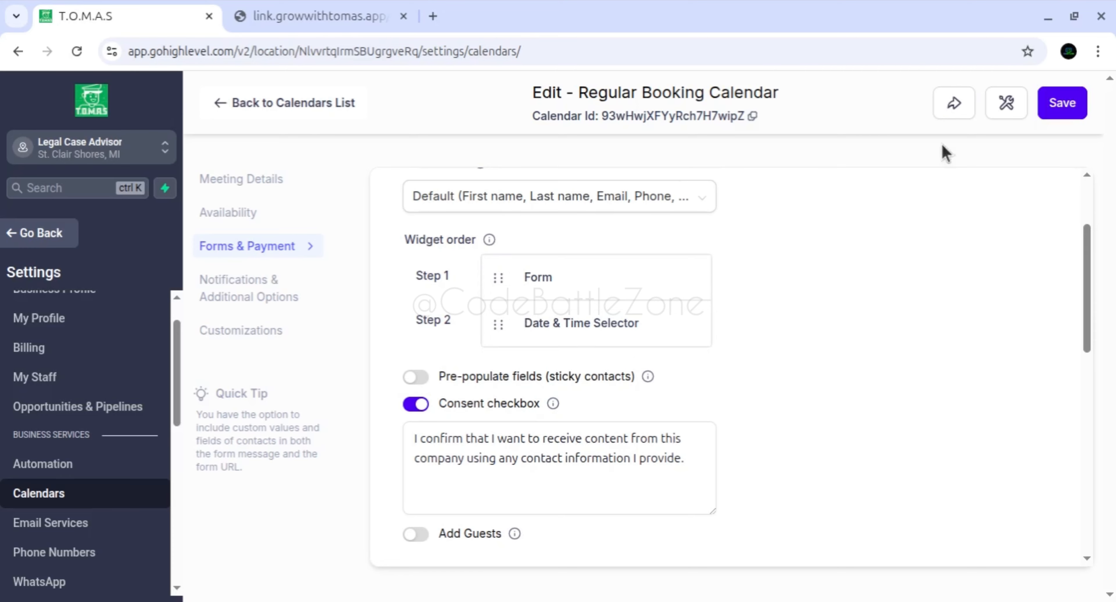
{"action": "left_click", "coordinate": [1066, 109]}
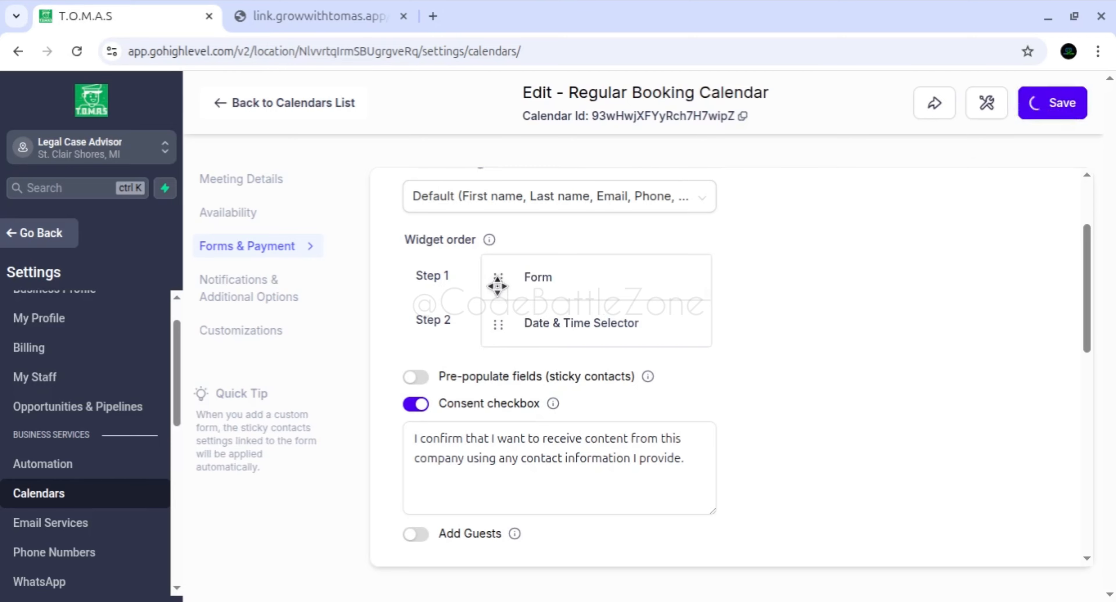
{"action": "scroll", "coordinate": [593, 217], "scroll_direction": "down", "scroll_amount": 5}
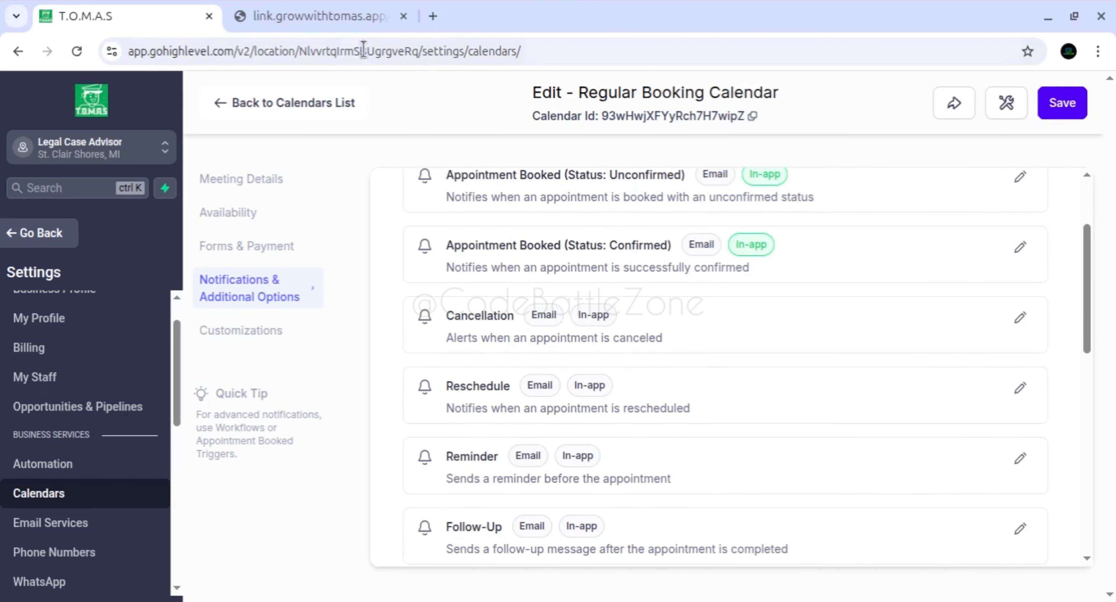
Switch to the public booking page and reload it to check the saved widget order.
{"action": "left_click", "coordinate": [334, 16]}
{"action": "left_click", "coordinate": [77, 51]}
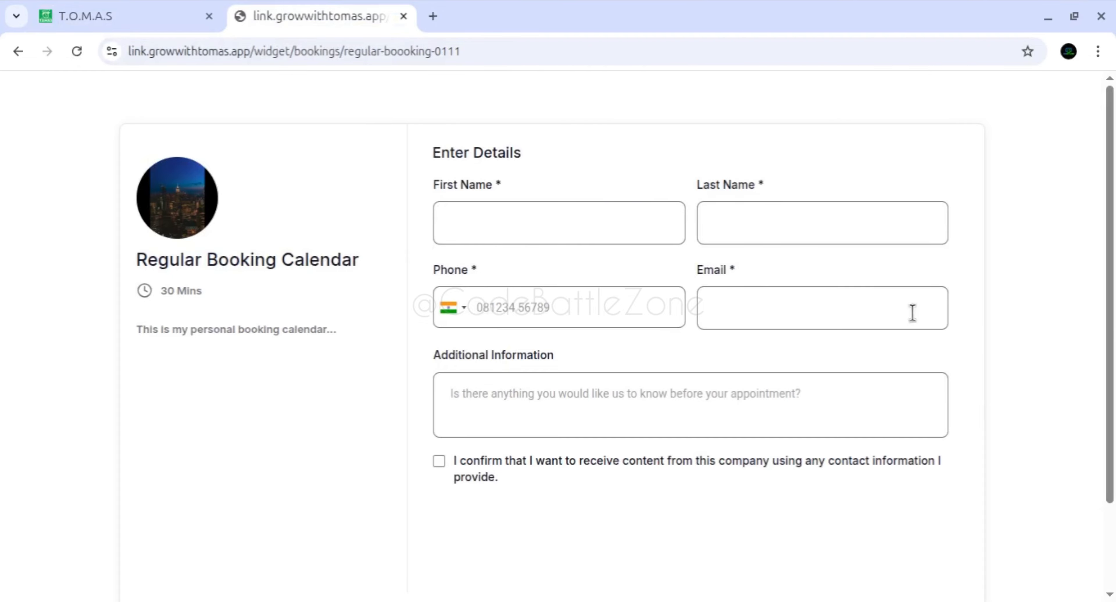
{"action": "mouse_move", "coordinate": [1112, 284]}
{"action": "left_mouse_down"}
{"action": "mouse_move", "coordinate": [1113, 377]}
{"action": "mouse_move", "coordinate": [1113, 294]}
{"action": "left_mouse_up"}
Fill in the booking form with the test contact's first name, last name, phone number and email.
{"action": "left_click", "coordinate": [548, 220]}
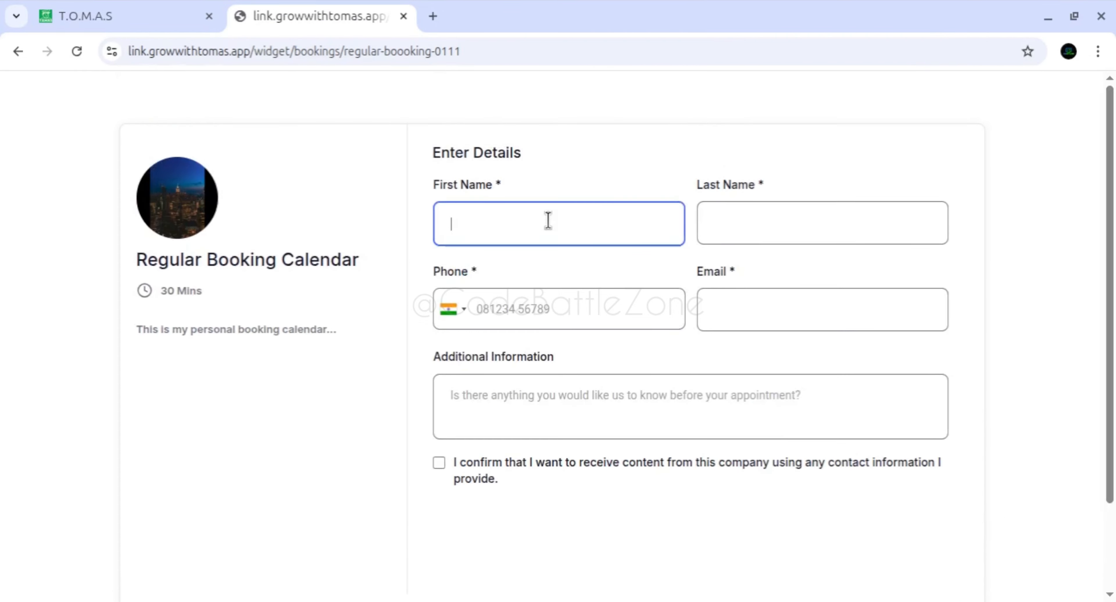
{"action": "type", "text": "Test"}
{"action": "key", "text": "Tab"}
{"action": "type", "text": "te"}
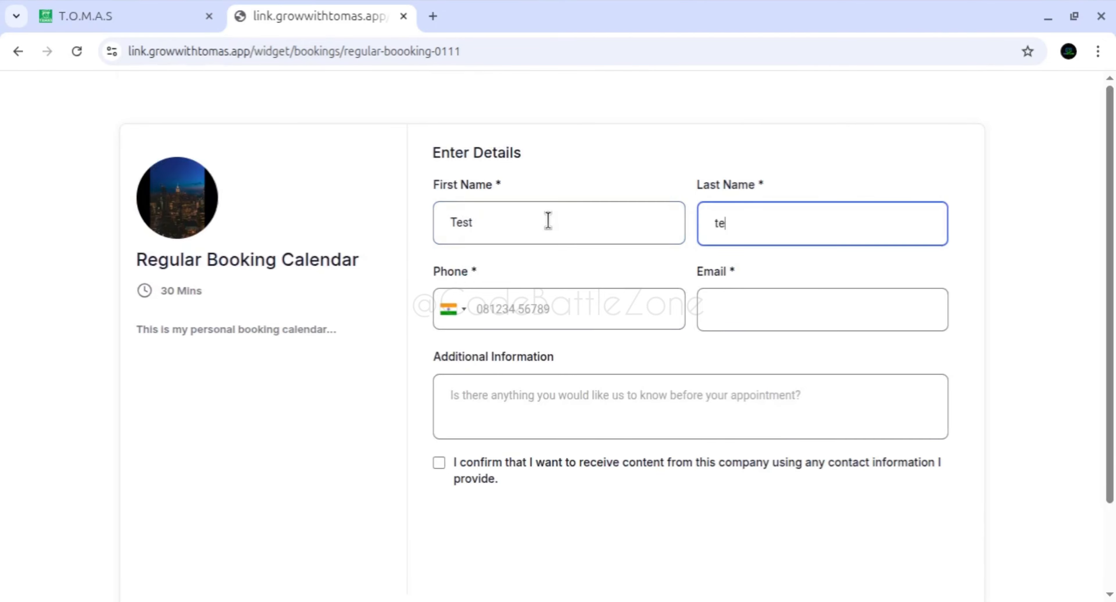
{"action": "left_click", "coordinate": [510, 302]}
{"action": "type", "text": "1"}
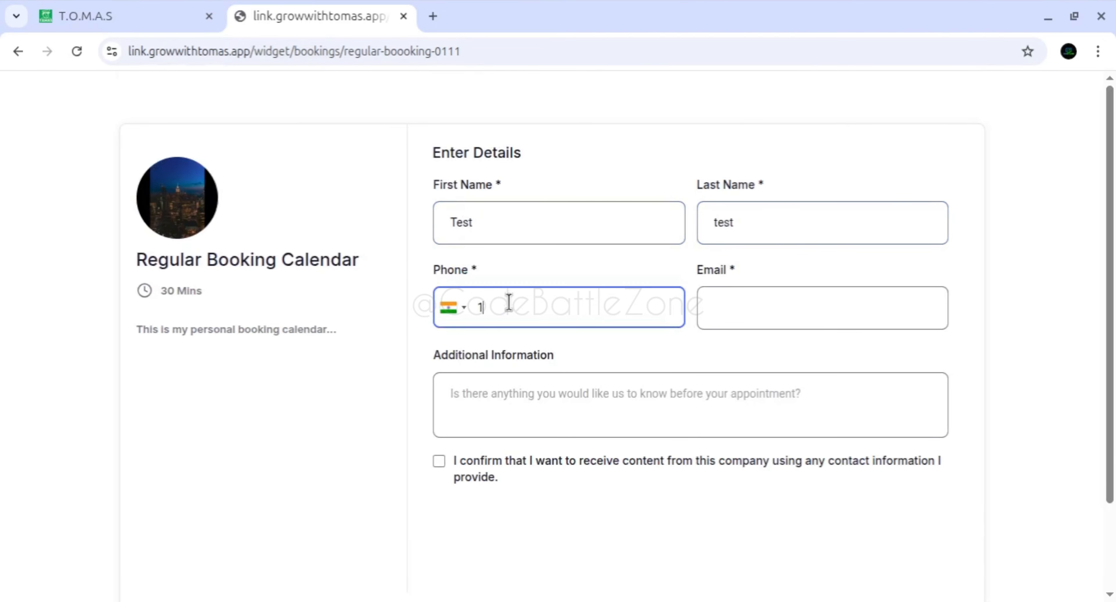
{"action": "type", "text": "234 567 890"}
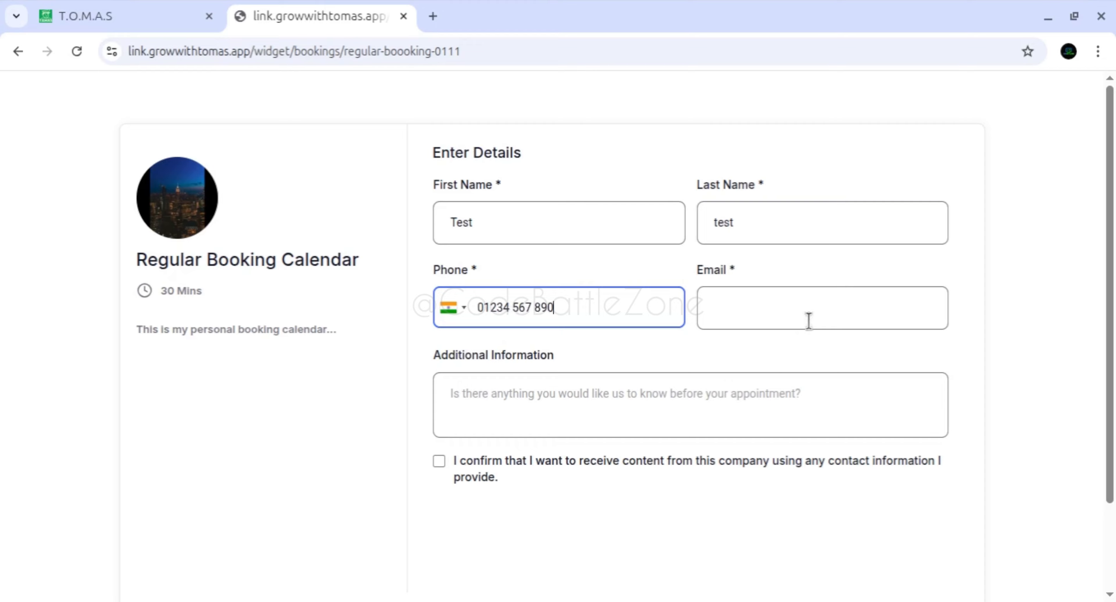
{"action": "left_click", "coordinate": [816, 308]}
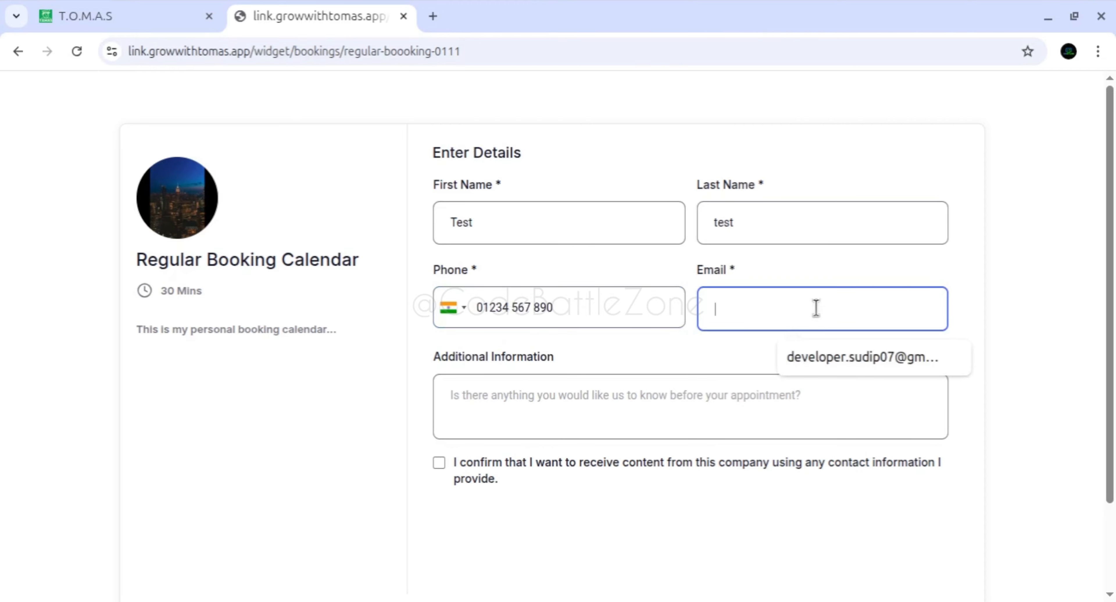
{"action": "type", "text": "test@test.com"}
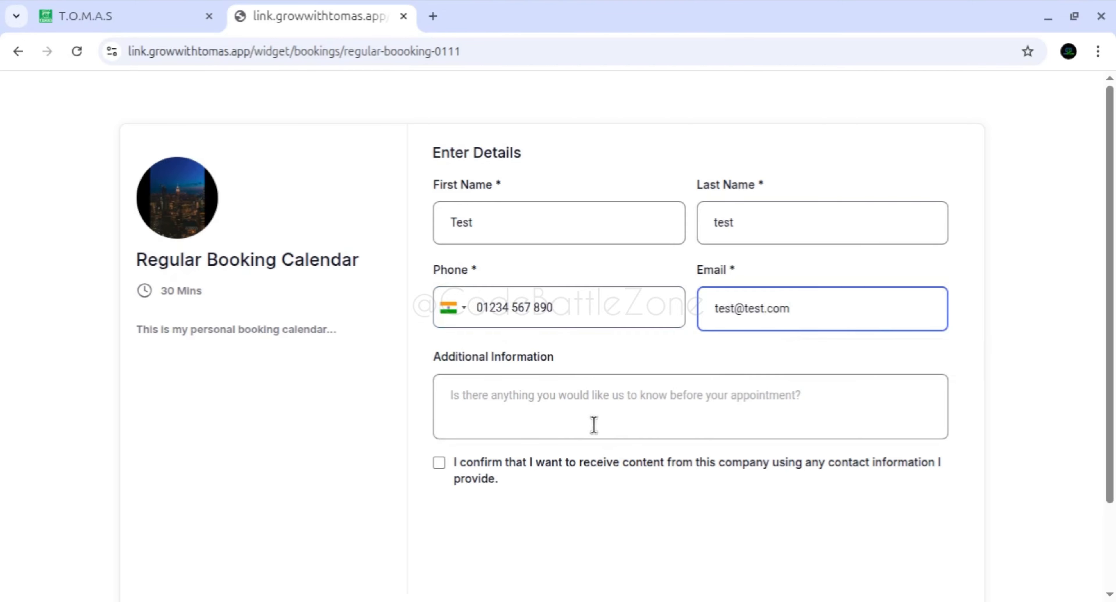
Accept the content consent and continue to the date and time selection of the booking.
{"action": "scroll", "coordinate": [698, 473], "scroll_direction": "down", "scroll_amount": 3}
{"action": "left_click", "coordinate": [440, 355]}
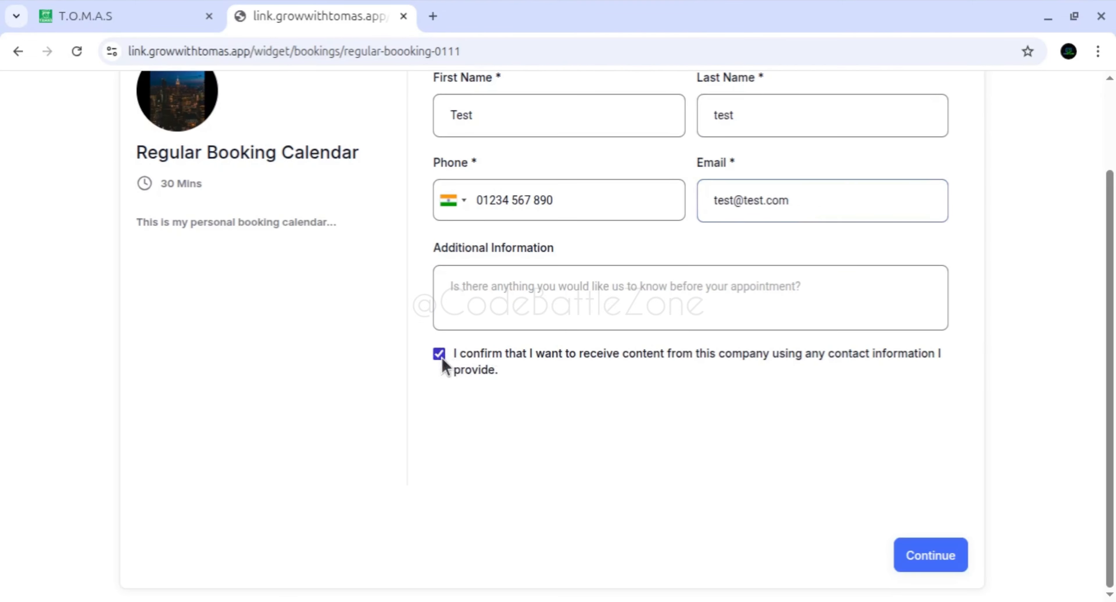
{"action": "left_click", "coordinate": [937, 557]}
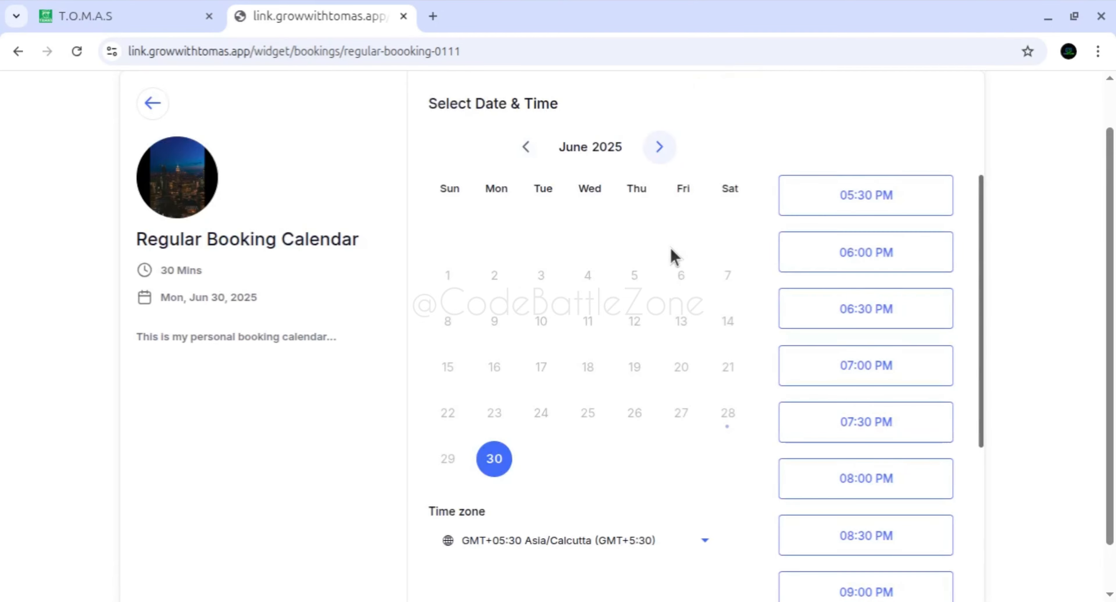
{"action": "scroll", "coordinate": [673, 255], "scroll_direction": "down", "scroll_amount": 1}
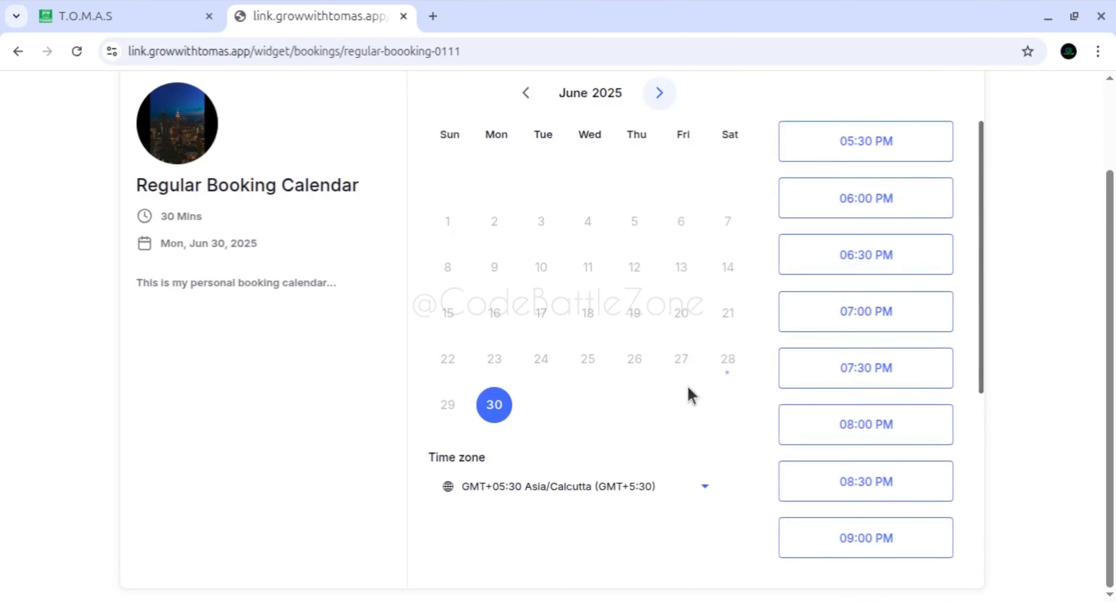
{"action": "scroll", "coordinate": [692, 389], "scroll_direction": "up", "scroll_amount": 2}
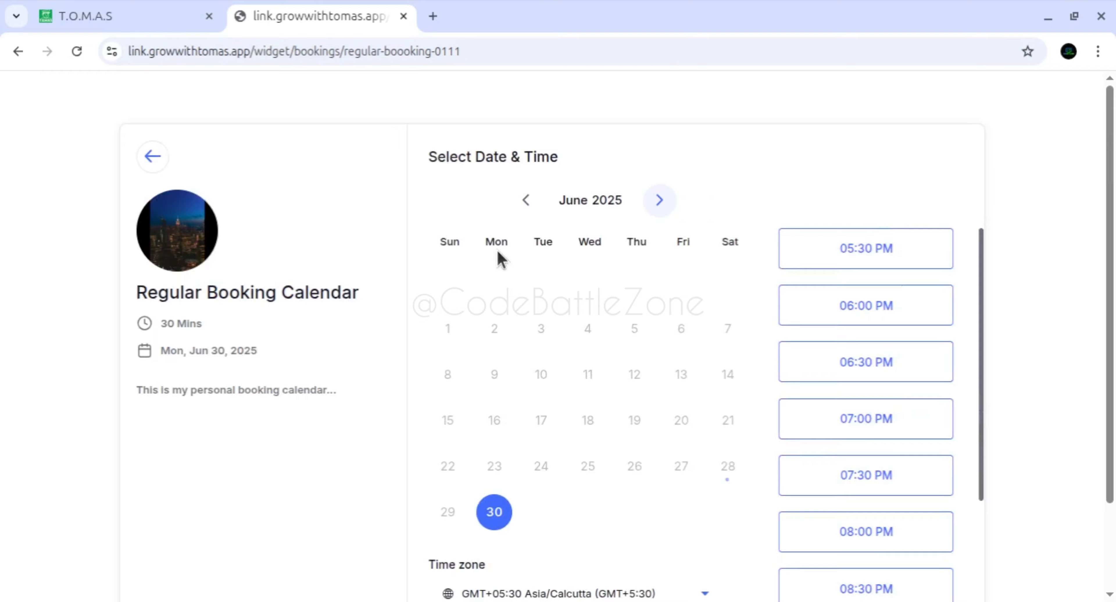
Go back to the booking's details form, then return to the calendar's Notifications & Additional Options settings.
{"action": "left_click", "coordinate": [154, 156]}
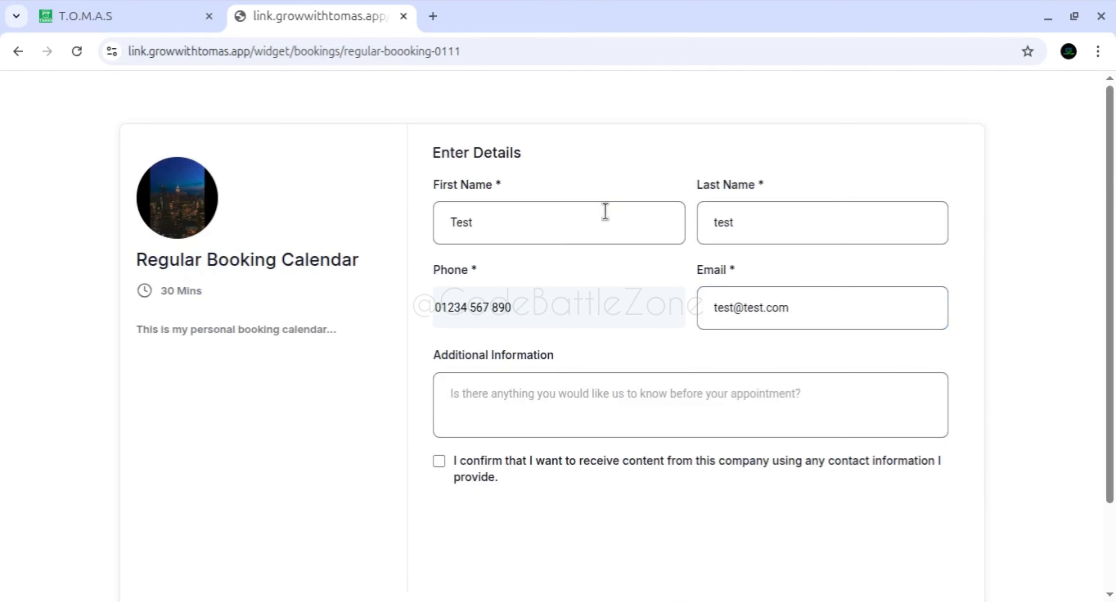
{"action": "scroll", "coordinate": [429, 389], "scroll_direction": "down", "scroll_amount": 2}
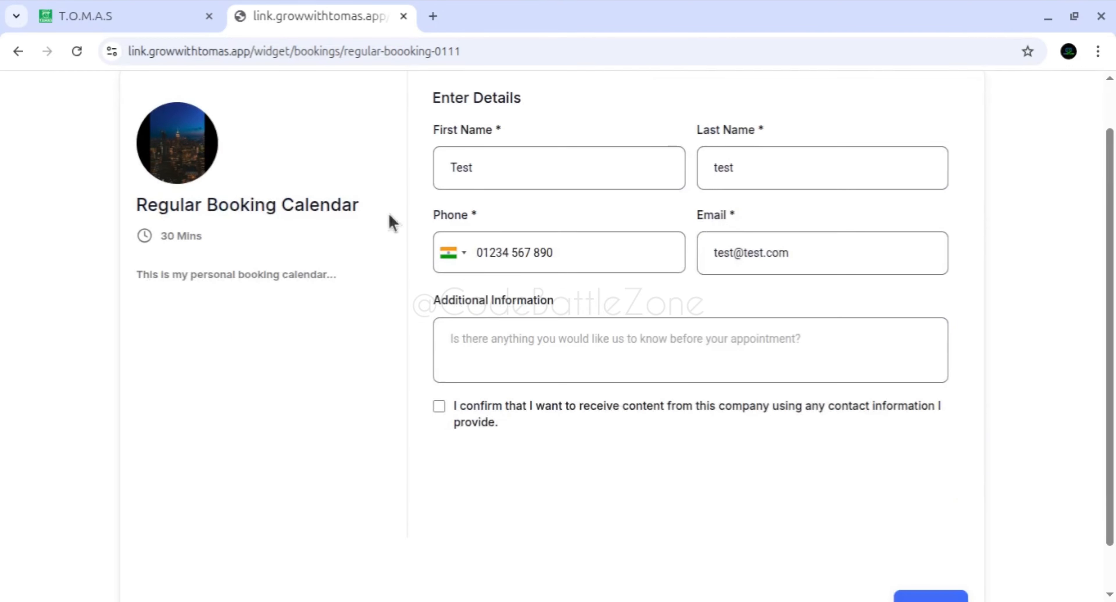
{"action": "left_click", "coordinate": [140, 28]}
{"action": "scroll", "coordinate": [564, 261], "scroll_direction": "up", "scroll_amount": 3}
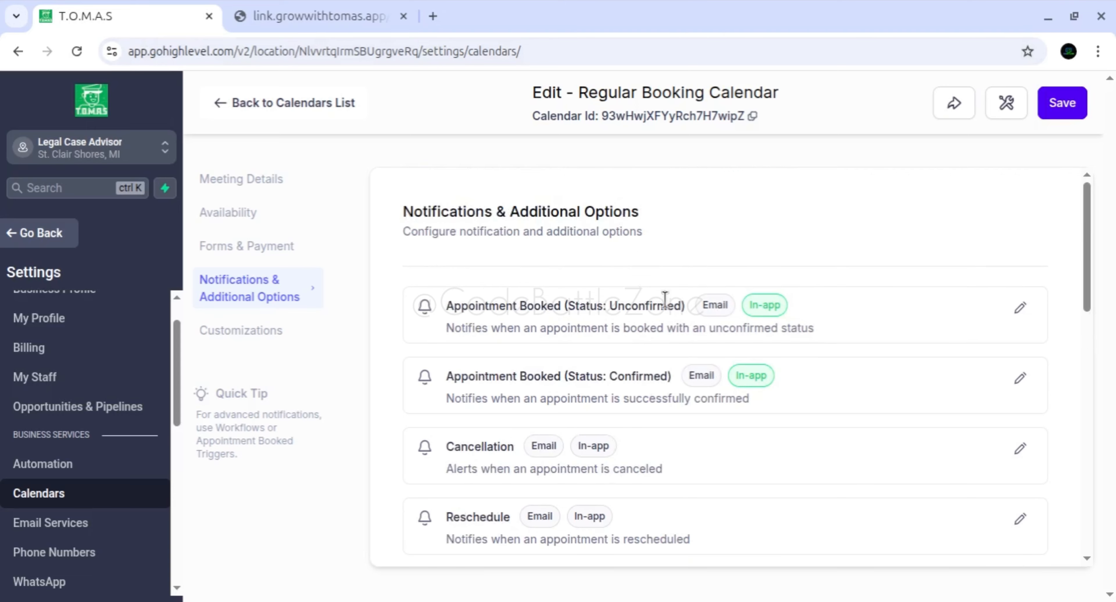
In the Forms & Payment settings, reorder the widgets so Date & Time Selector is step 1 and Form is step 2, and save.
{"action": "left_click", "coordinate": [259, 246]}
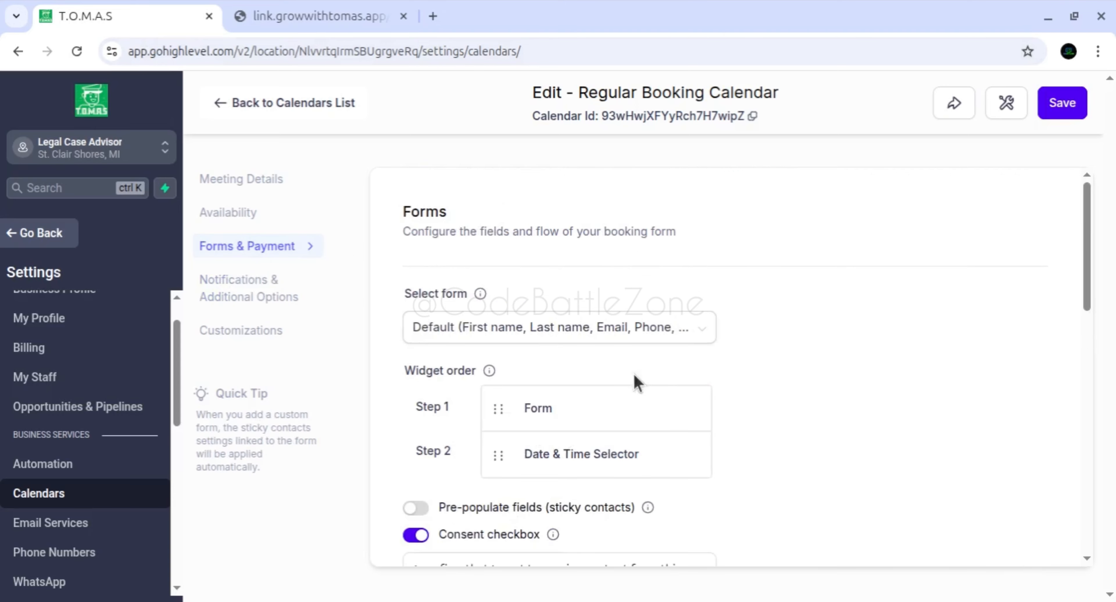
{"action": "scroll", "coordinate": [529, 407], "scroll_direction": "down", "scroll_amount": 5}
{"action": "scroll", "coordinate": [530, 408], "scroll_direction": "up", "scroll_amount": 4}
{"action": "left_click_drag", "start_coordinate": [499, 384], "coordinate": [494, 425]}
{"action": "scroll", "coordinate": [676, 374], "scroll_direction": "down", "scroll_amount": 2}
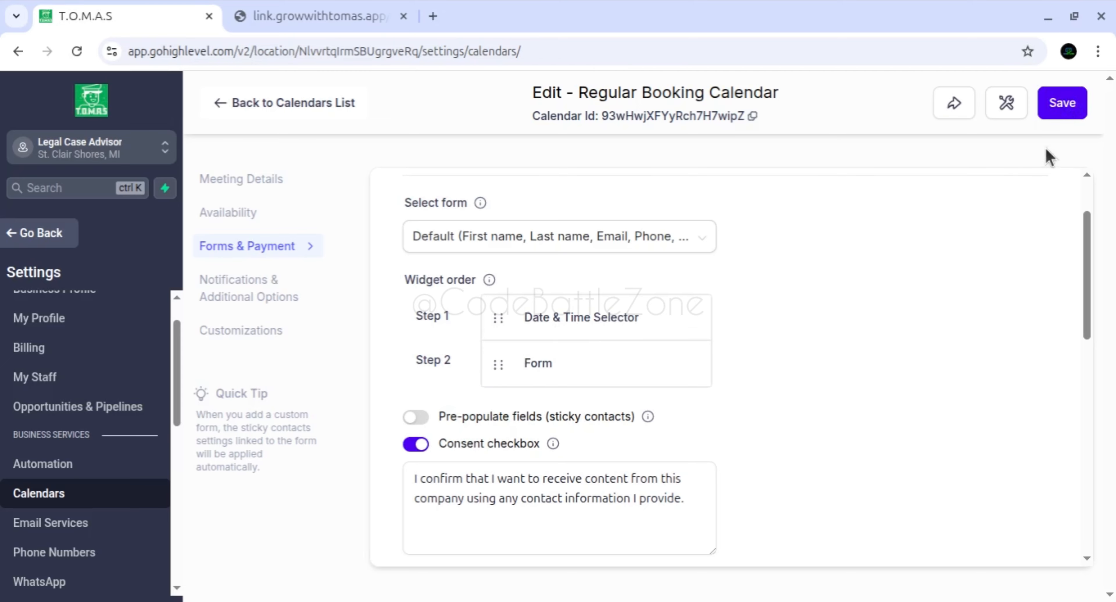
{"action": "left_click", "coordinate": [1062, 102]}
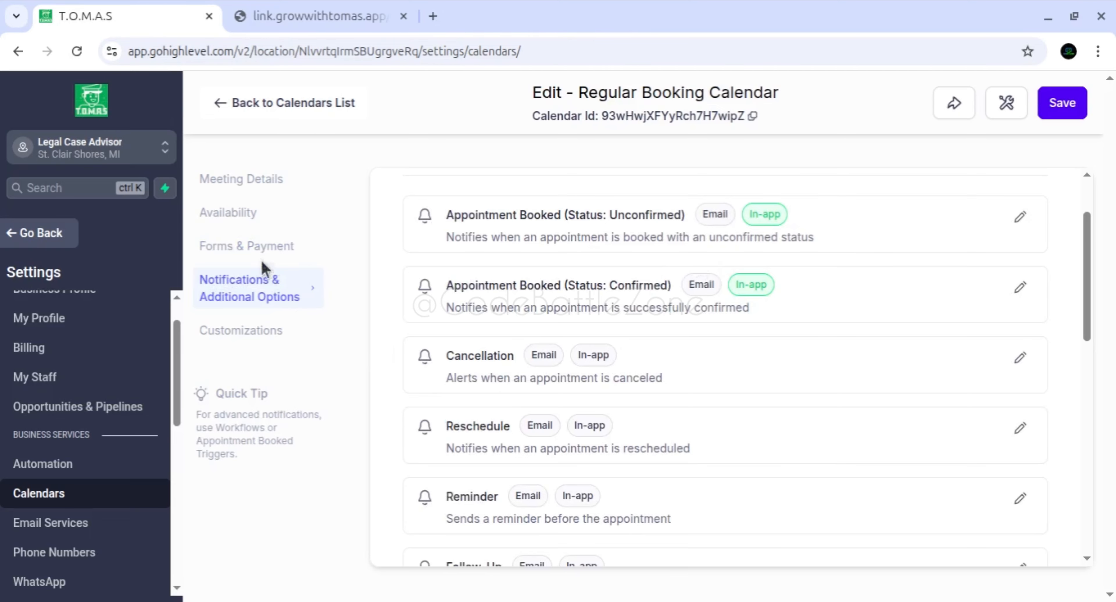
Compare the consent checkbox text in the Forms & Payment settings with the consent statement on the public booking form.
{"action": "left_click", "coordinate": [256, 252]}
{"action": "left_click_drag", "start_coordinate": [1084, 282], "coordinate": [1088, 344]}
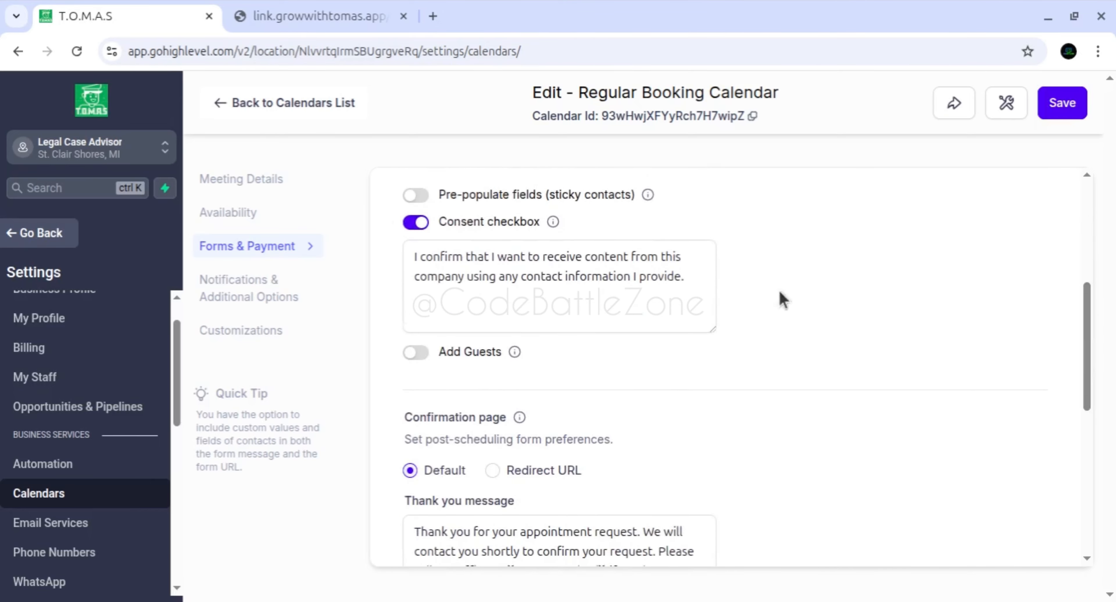
{"action": "left_click", "coordinate": [520, 265]}
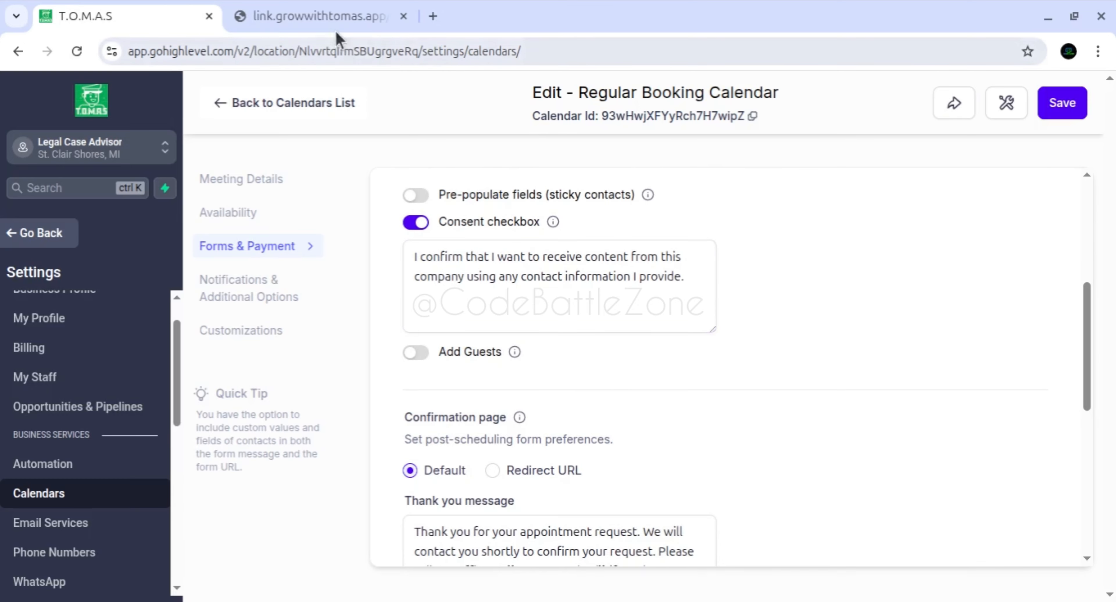
{"action": "left_click_drag", "start_coordinate": [441, 223], "coordinate": [532, 221]}
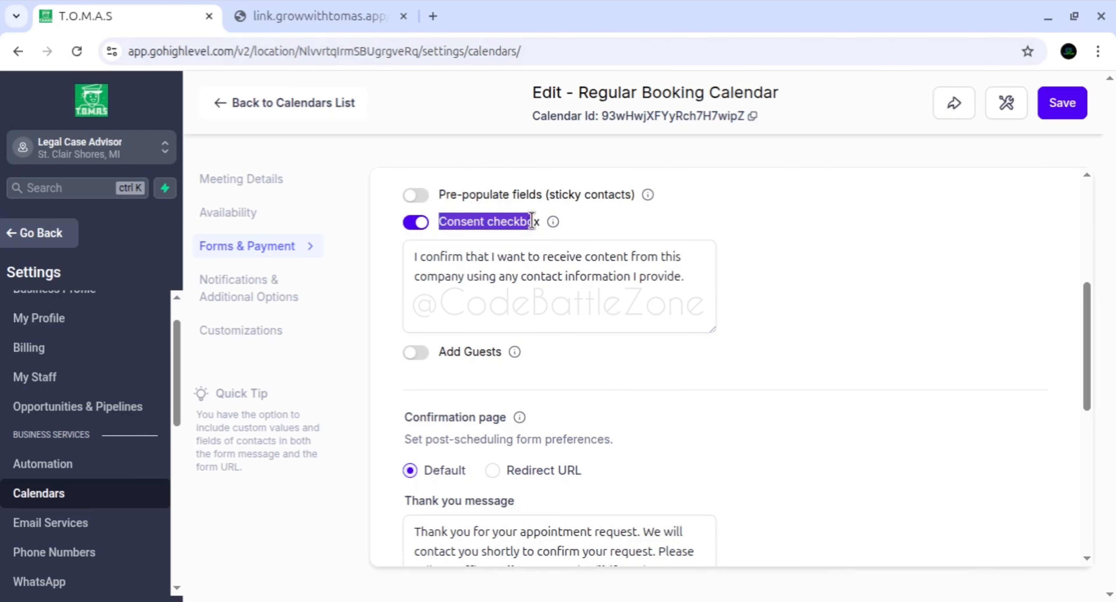
{"action": "left_click", "coordinate": [340, 23]}
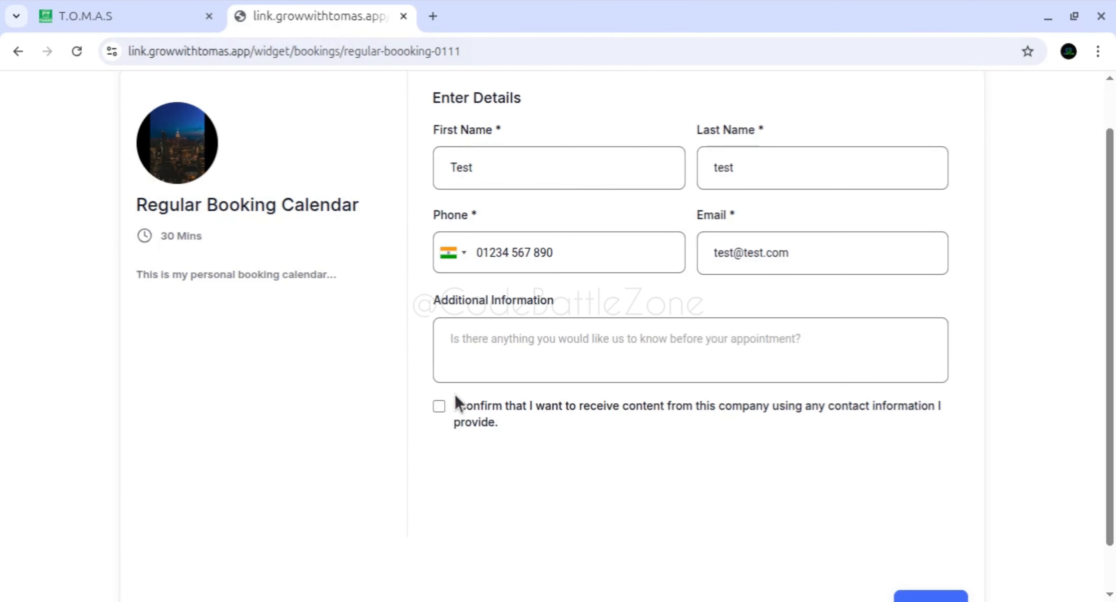
{"action": "mouse_move", "coordinate": [452, 400]}
{"action": "left_mouse_down"}
{"action": "mouse_move", "coordinate": [521, 429]}
{"action": "mouse_move", "coordinate": [454, 406]}
{"action": "left_mouse_up"}
{"action": "left_click", "coordinate": [512, 426]}
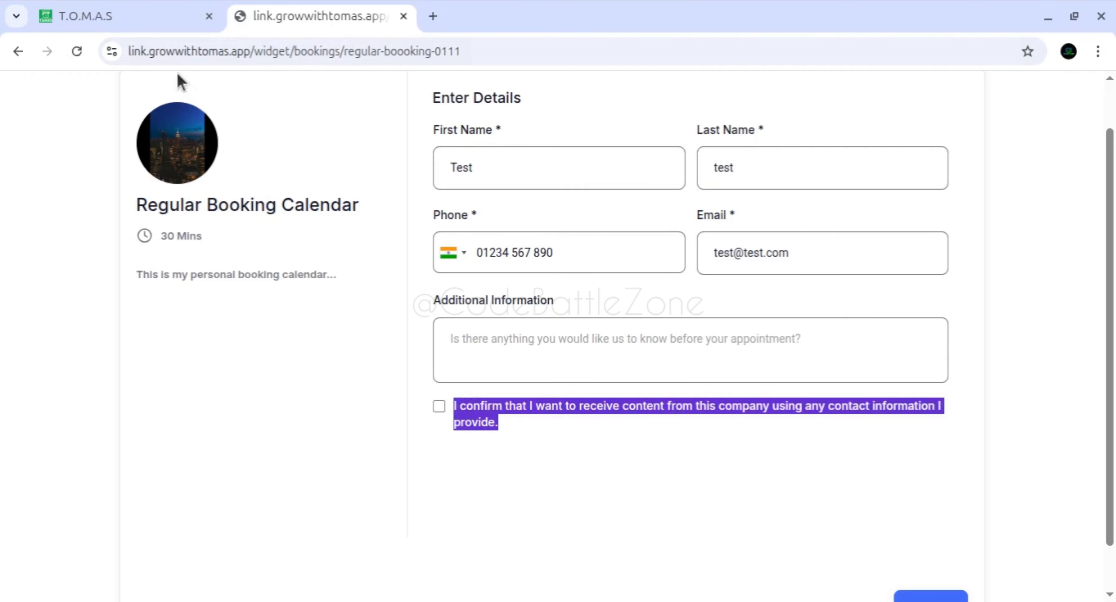
Back in the calendar settings, append "Here is our Privacy Policy" to the end of the consent checkbox text.
{"action": "left_click", "coordinate": [155, 21]}
{"action": "left_click", "coordinate": [677, 274]}
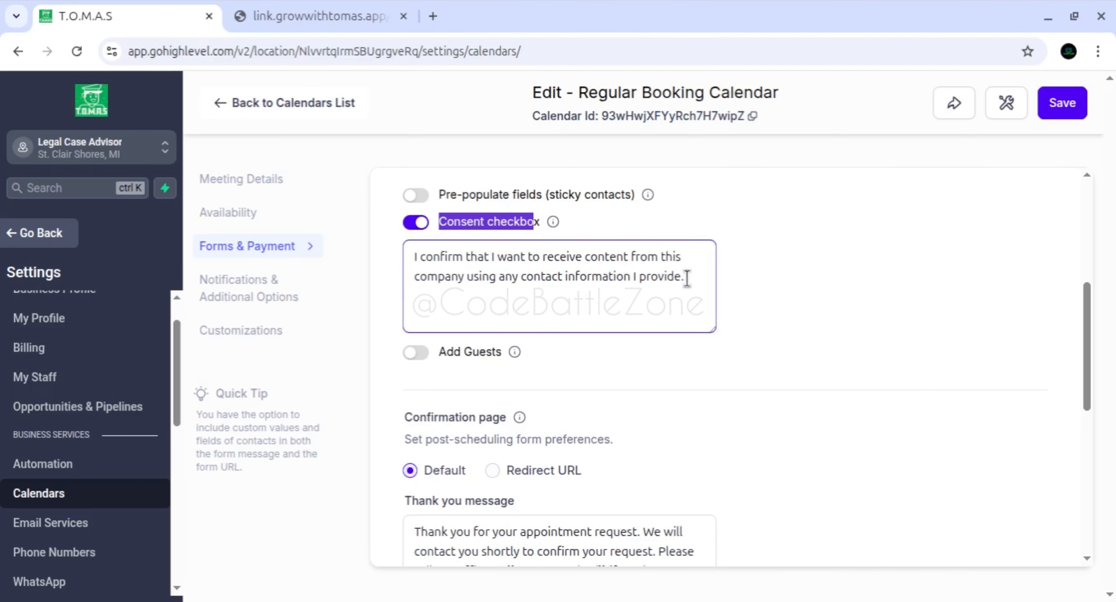
{"action": "left_click", "coordinate": [687, 276]}
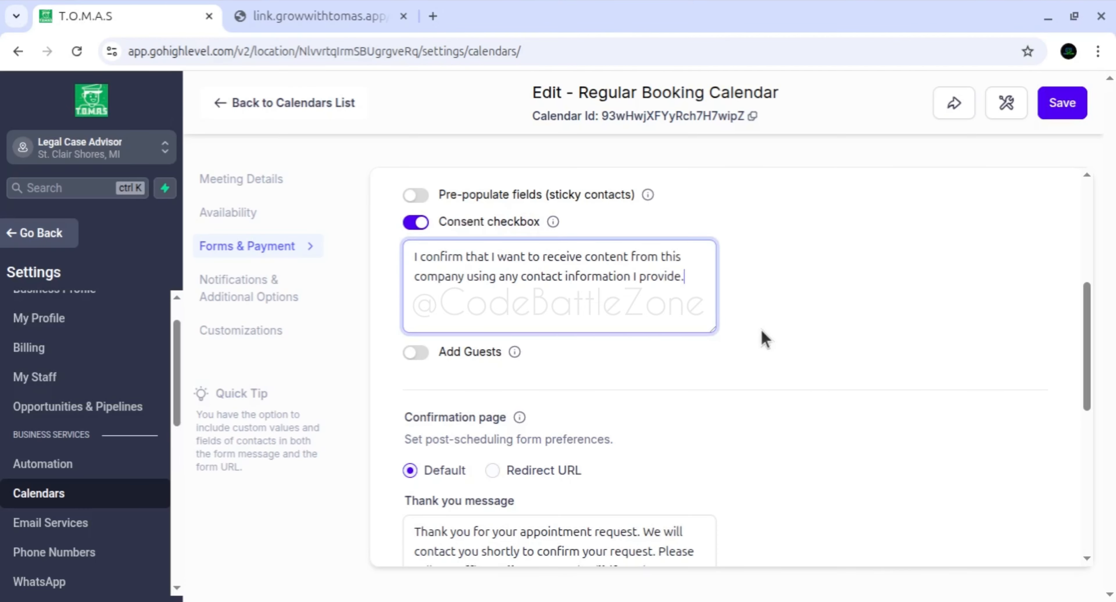
{"action": "type", "text": "<"}
{"action": "key", "text": "BackSpace"}
{"action": "type", "text": "here is our"}
{"action": "key", "text": "Left"}
{"action": "key", "text": "BackSpace"}
{"action": "type", "text": "H"}
{"action": "key", "text": "End"}
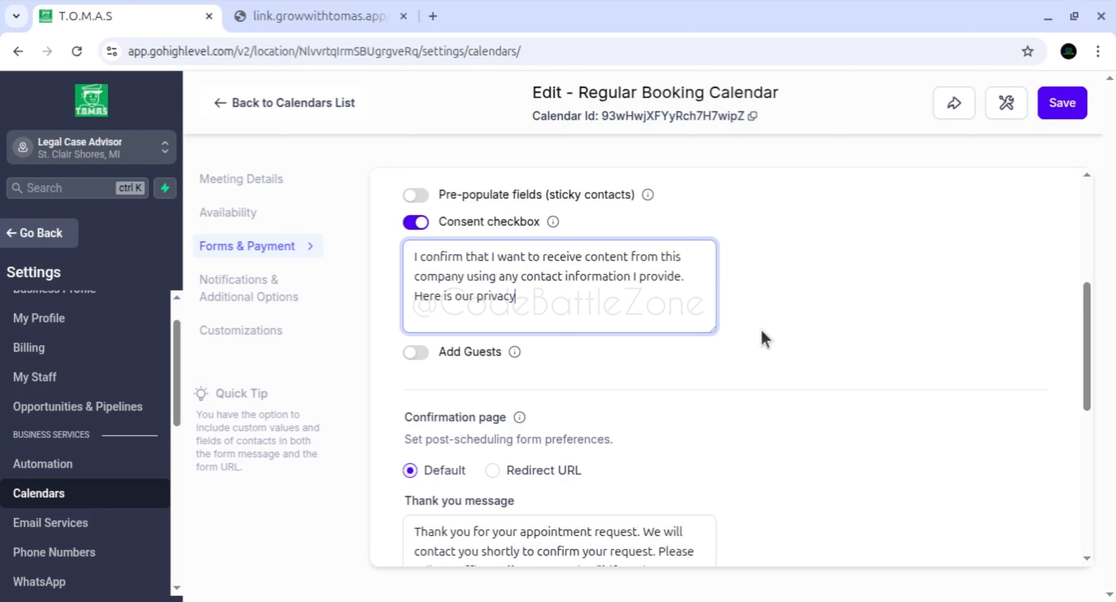
{"action": "type", "text": "Policy"}
{"action": "left_click", "coordinate": [482, 292]}
{"action": "key", "text": "BackSpace"}
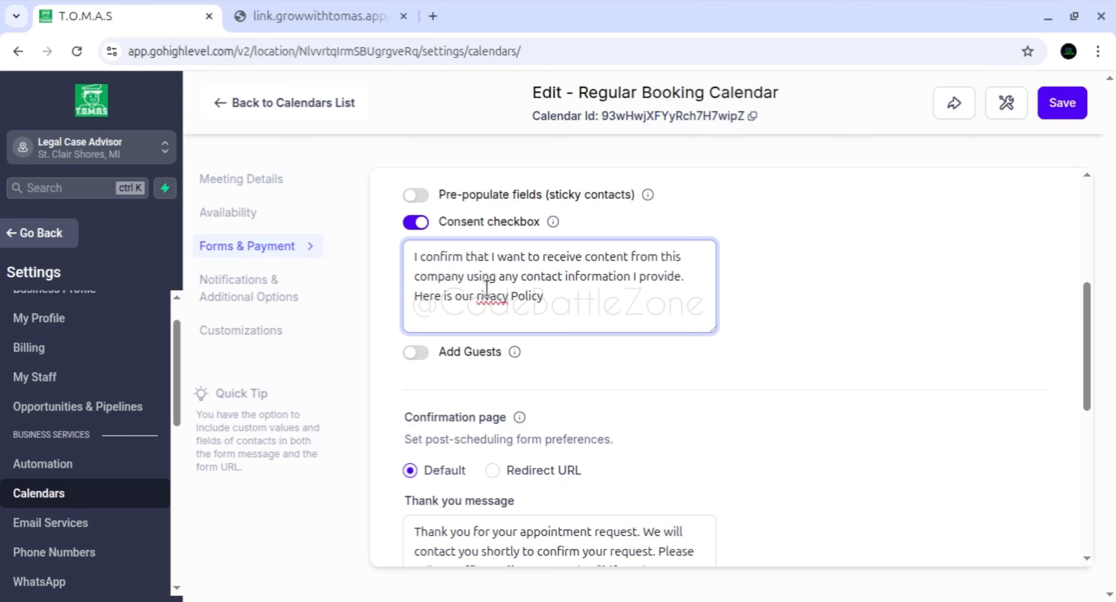
{"action": "type", "text": "P"}
{"action": "type", "text": "<a>"}
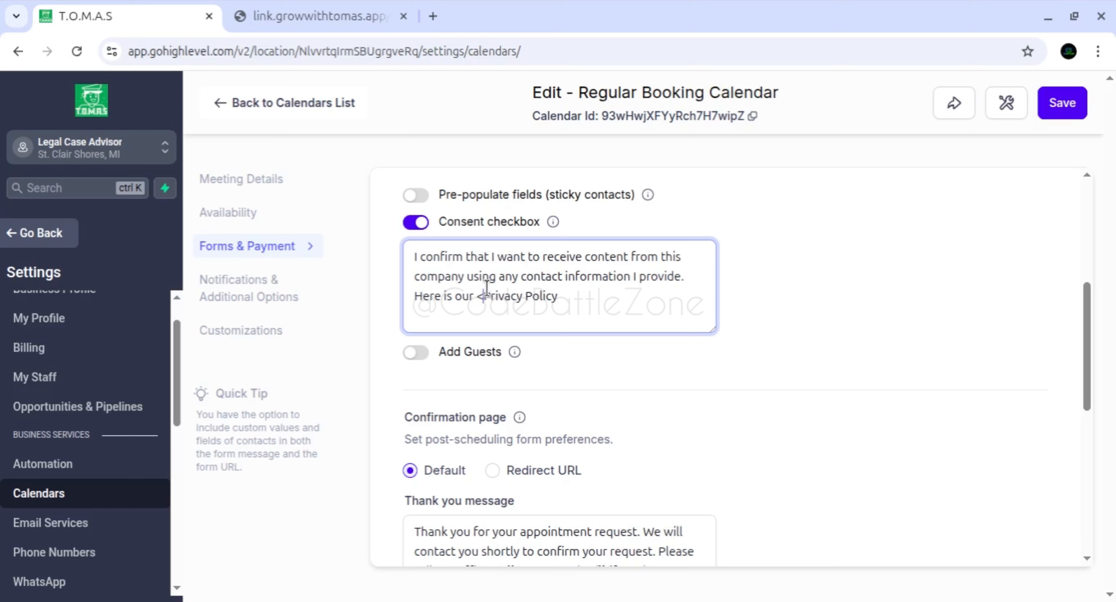
{"action": "left_click", "coordinate": [623, 300]}
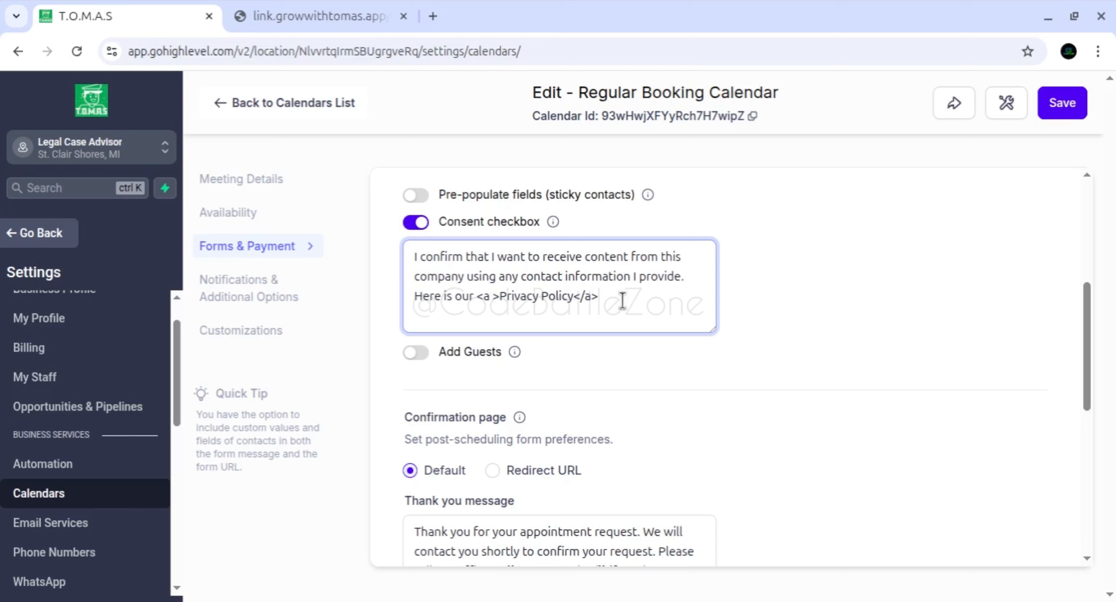
{"action": "type", "text": "h"}
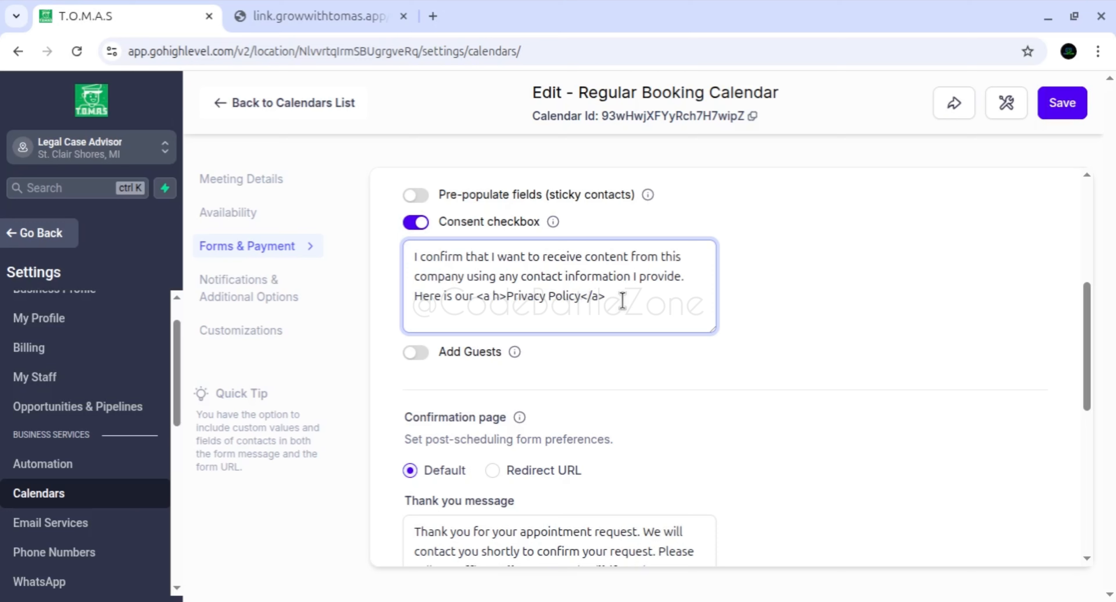
{"action": "type", "text": "ref=\"\""}
{"action": "key", "text": "Left"}
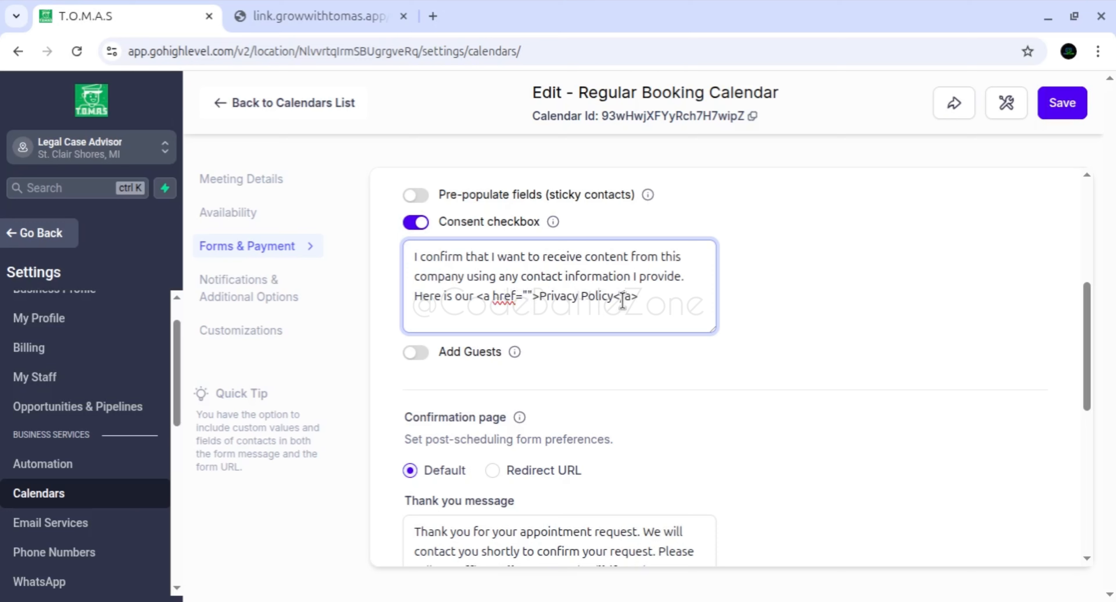
{"action": "type", "text": "https"}
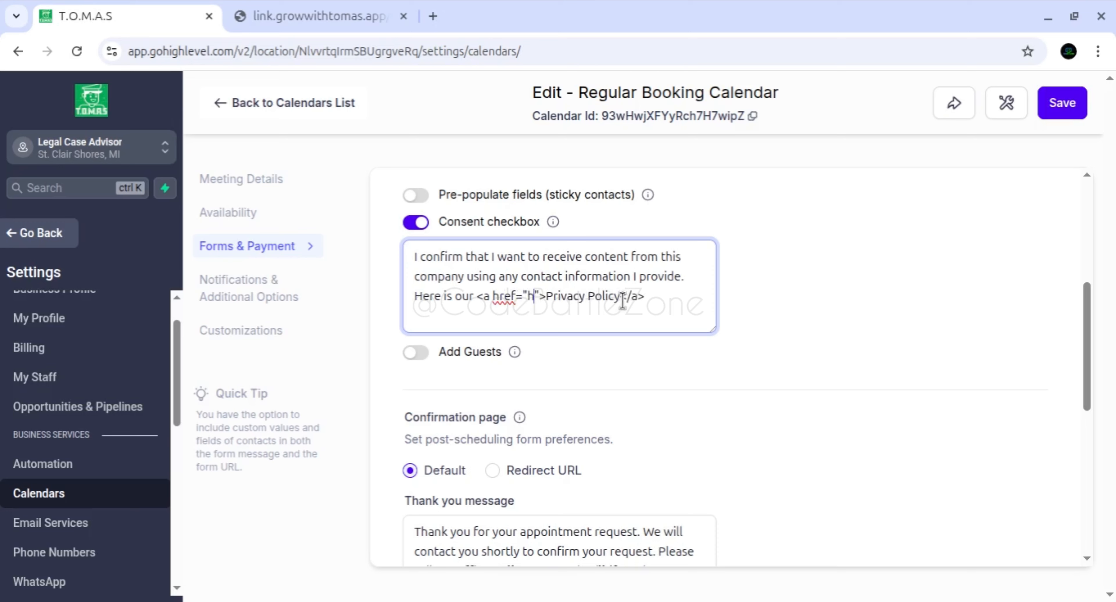
{"action": "type", "text": "://"}
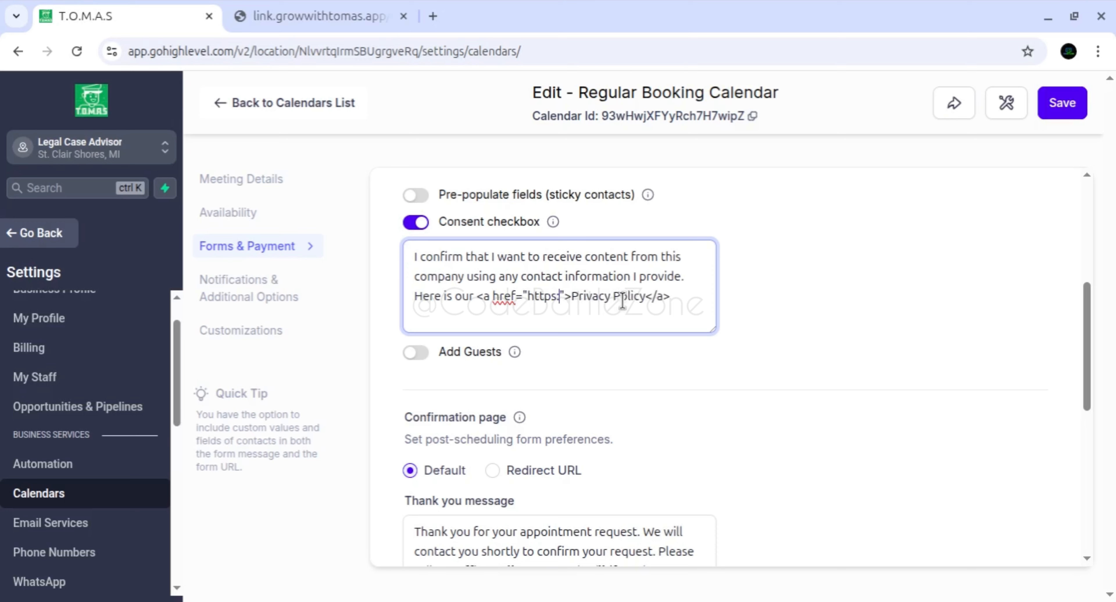
{"action": "type", "text": "google"}
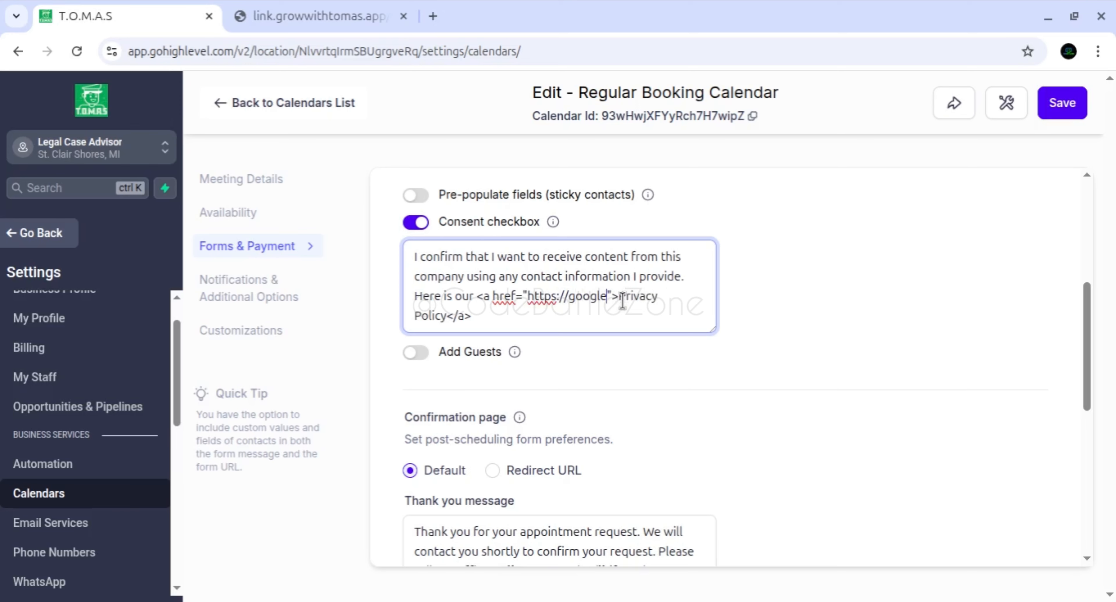
{"action": "type", "text": ".com"}
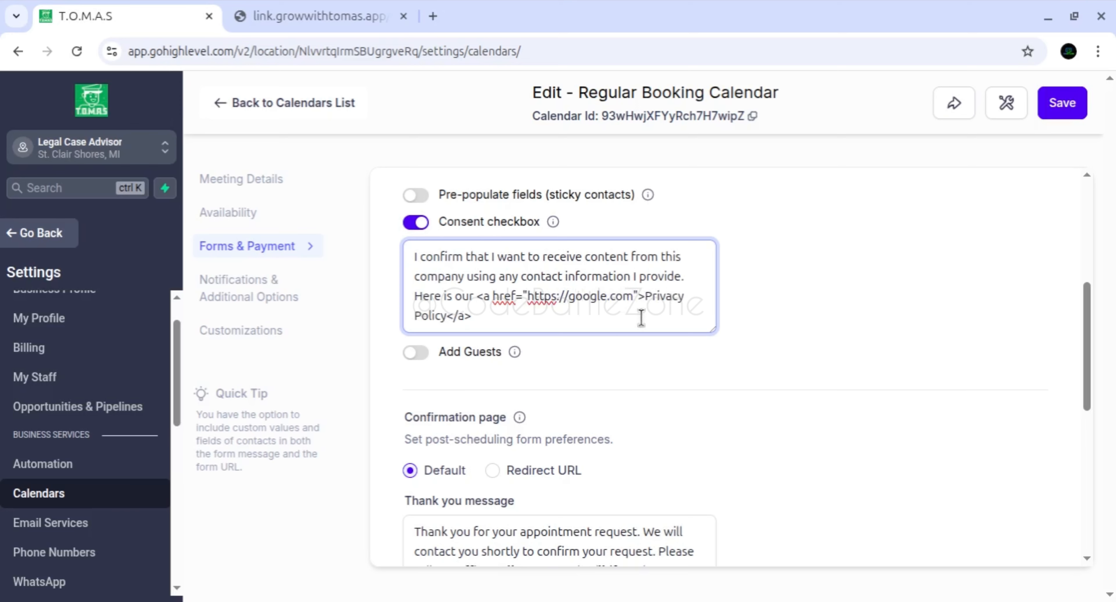
Add target="_blank" to the Privacy Policy anchor tag in the consent text and save the calendar.
{"action": "left_click", "coordinate": [640, 299]}
{"action": "type", "text": "targte"}
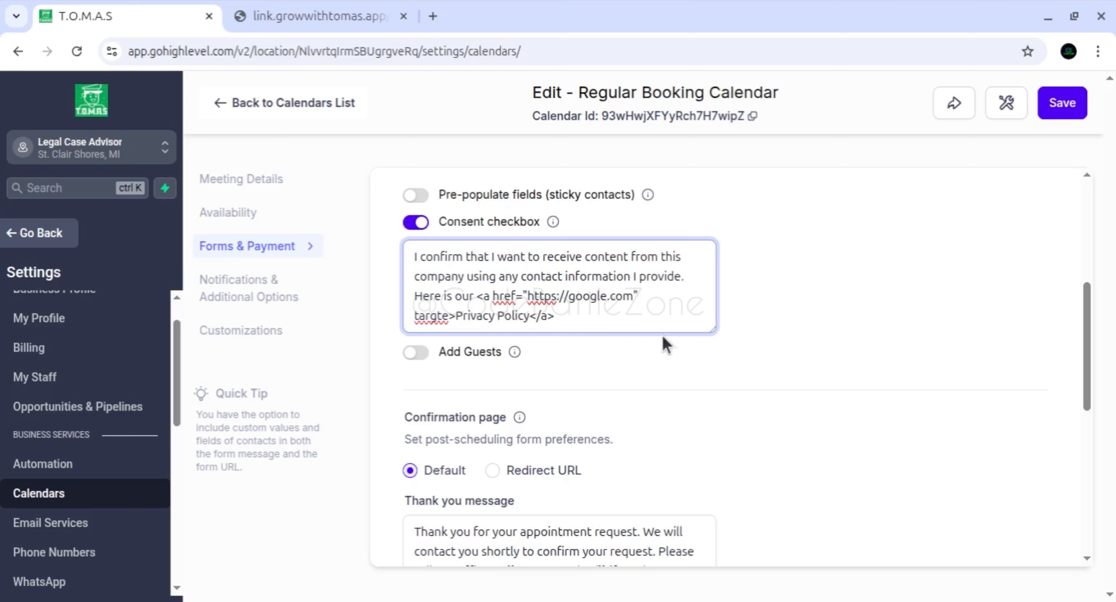
{"action": "key", "text": "BackSpace"}
{"action": "key", "text": "BackSpace"}
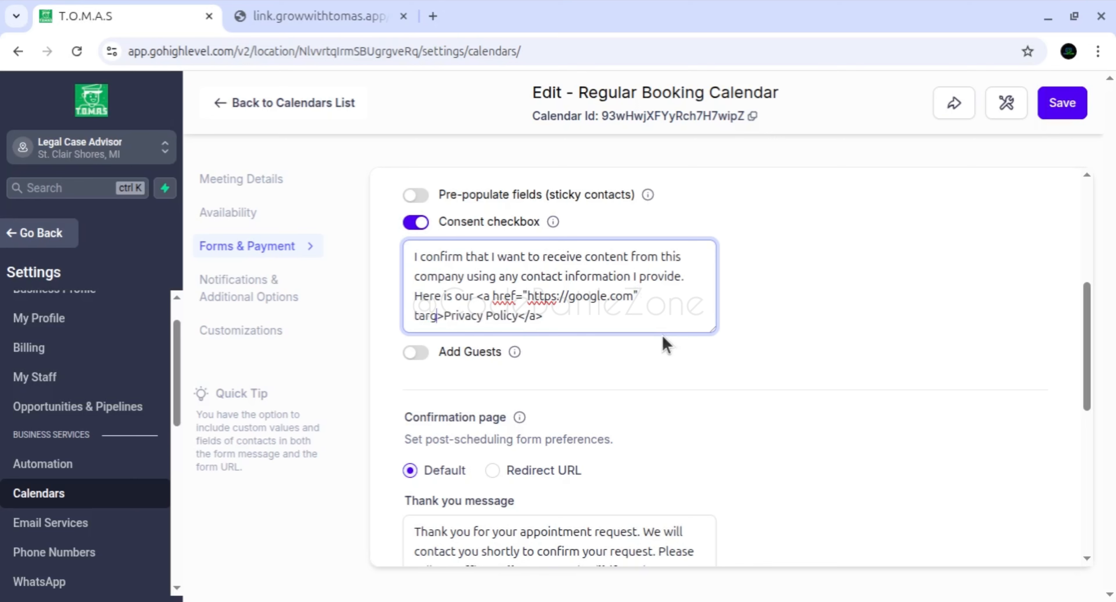
{"action": "type", "text": "et=\"\""}
{"action": "key", "text": "Left"}
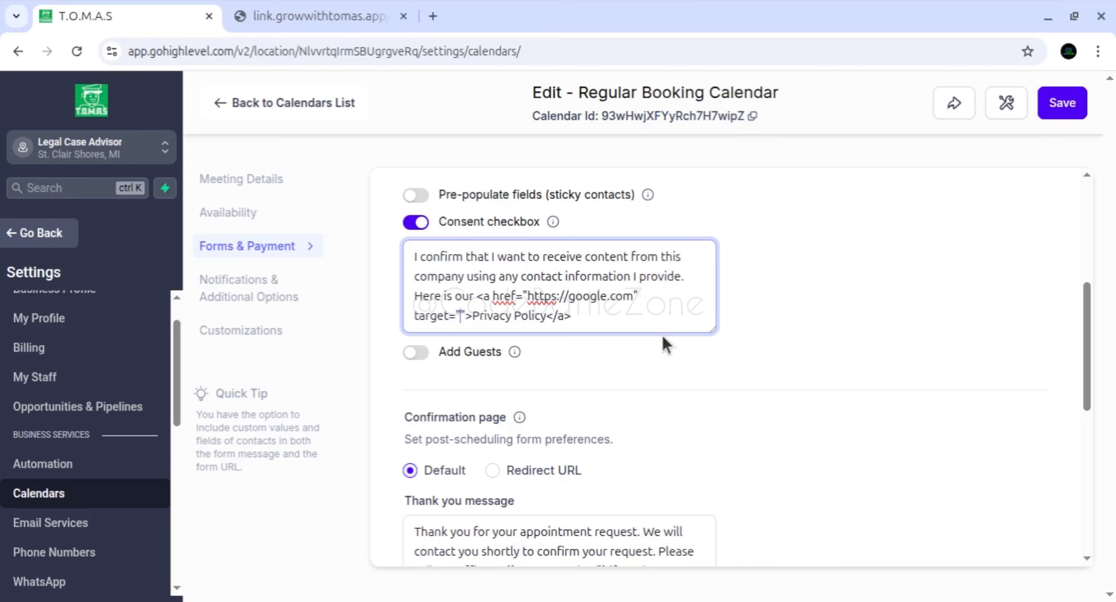
{"action": "type", "text": "_blank"}
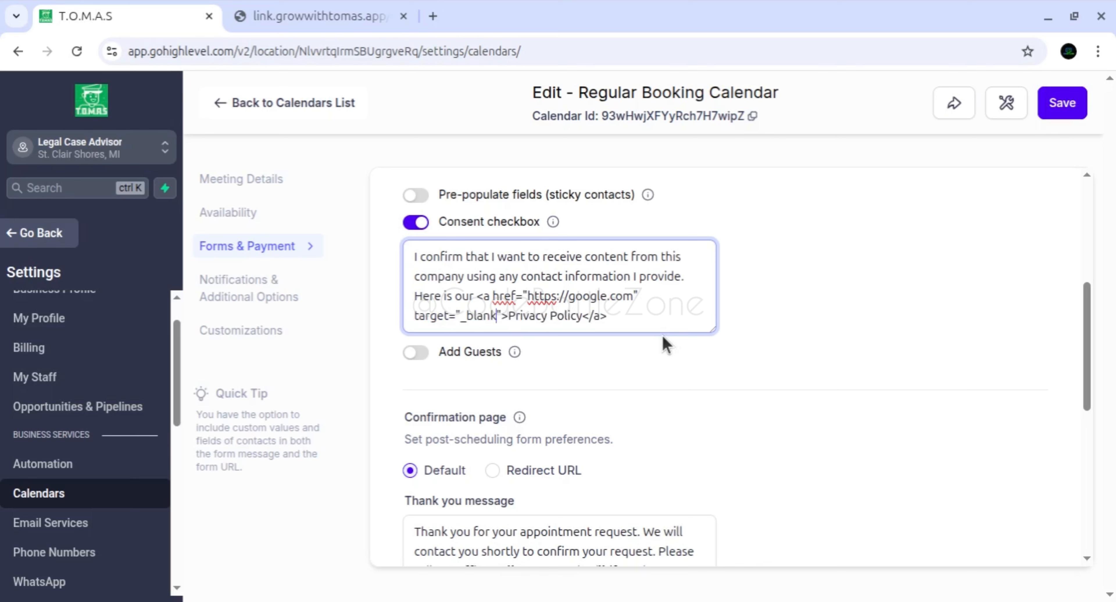
{"action": "left_click", "coordinate": [631, 320]}
{"action": "left_click", "coordinate": [1062, 104]}
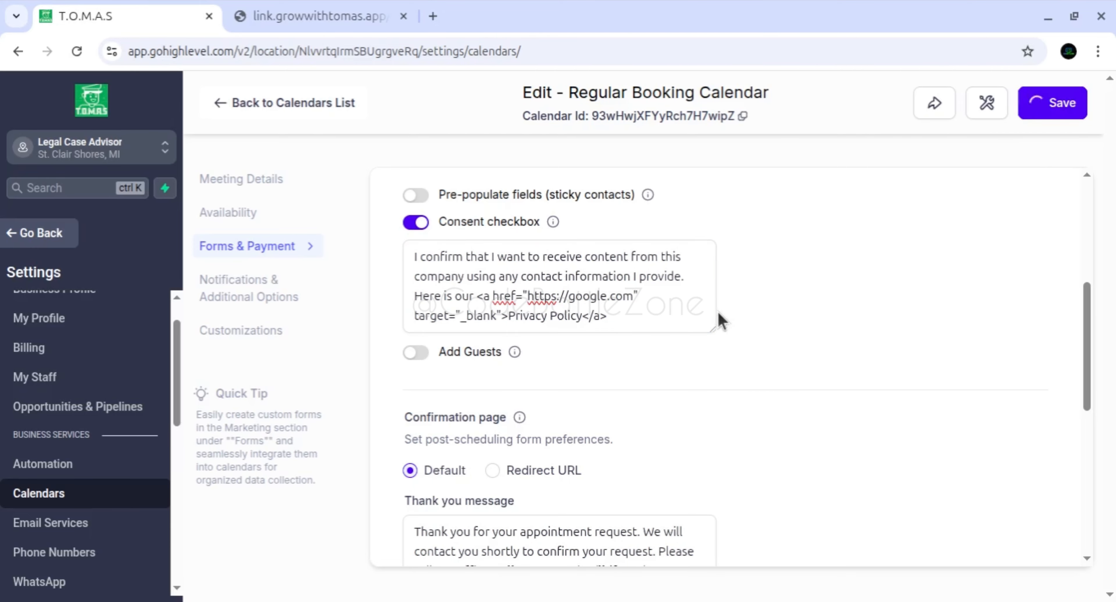
Reload the public booking page and continue to the details form with the 05:30 PM slot on June 30, 2025.
{"action": "left_click", "coordinate": [306, 28]}
{"action": "left_click", "coordinate": [77, 51]}
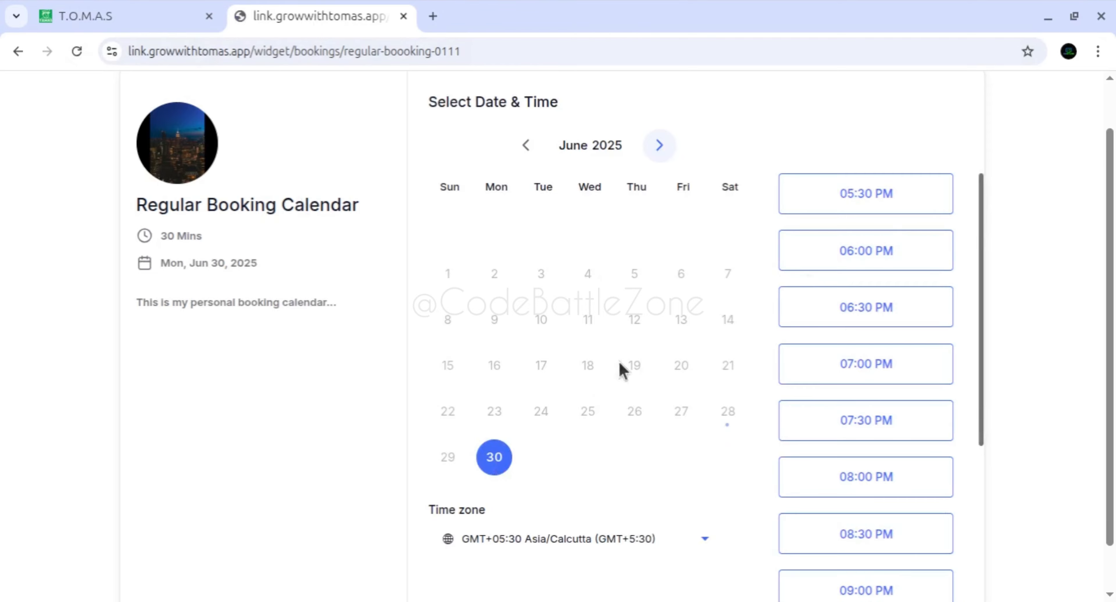
{"action": "left_click", "coordinate": [884, 202]}
{"action": "left_click", "coordinate": [909, 206]}
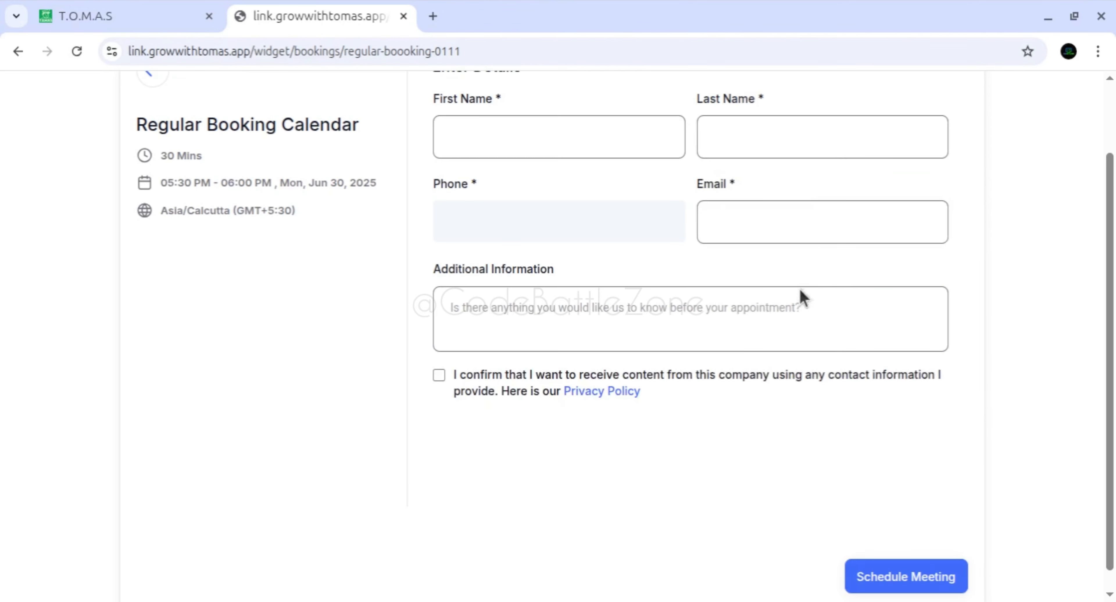
Test the Privacy Policy link in the consent statement, close the page it opens, and return to the calendar's Forms & Payment settings.
{"action": "left_click", "coordinate": [594, 395]}
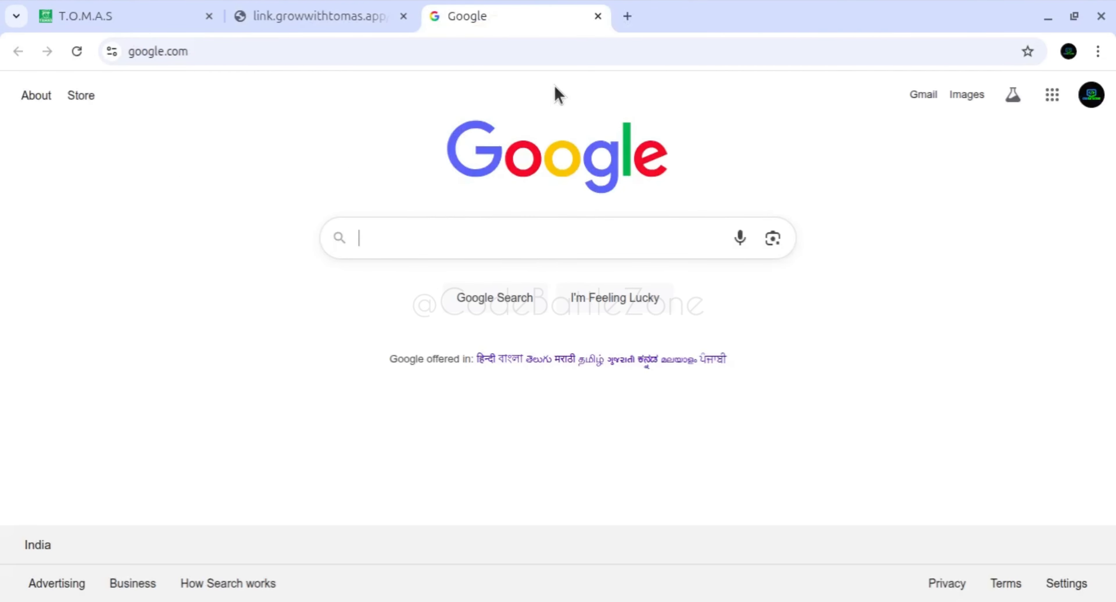
{"action": "left_click", "coordinate": [598, 16]}
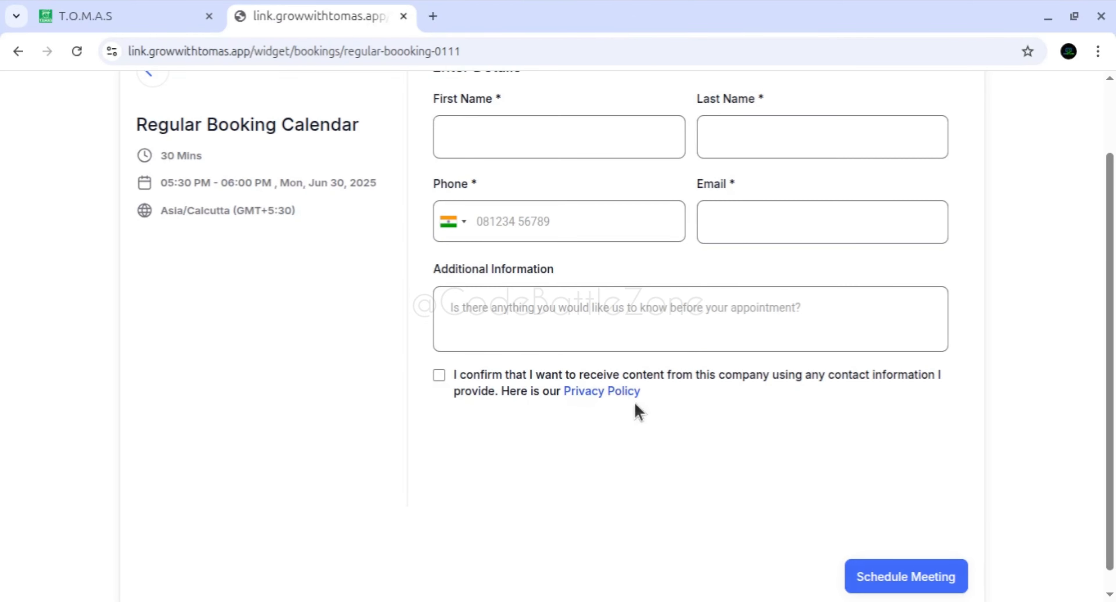
{"action": "left_click", "coordinate": [171, 24]}
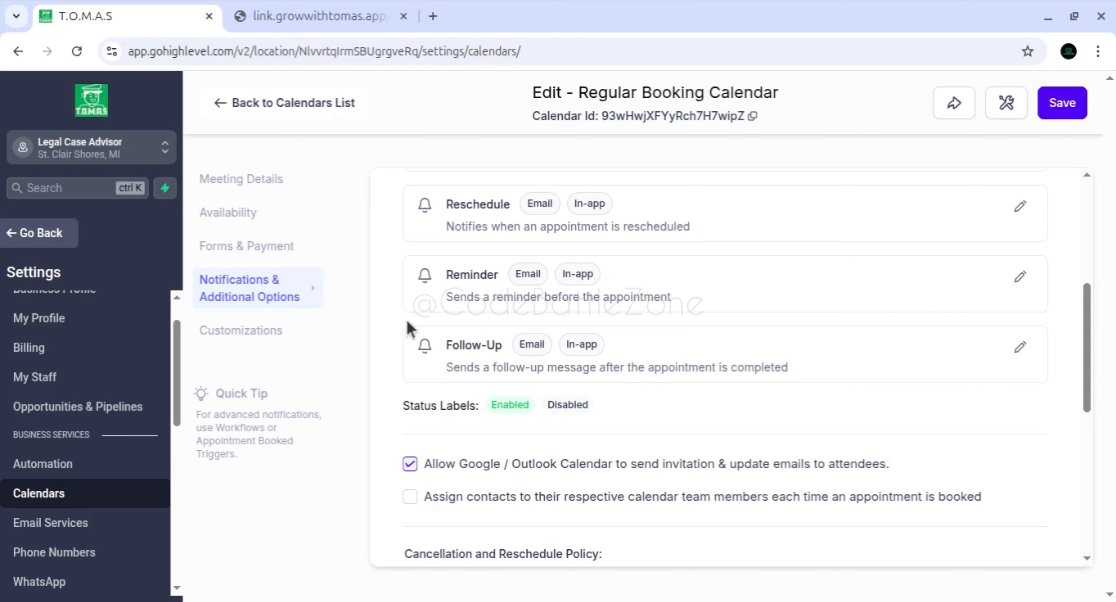
{"action": "left_click", "coordinate": [277, 248]}
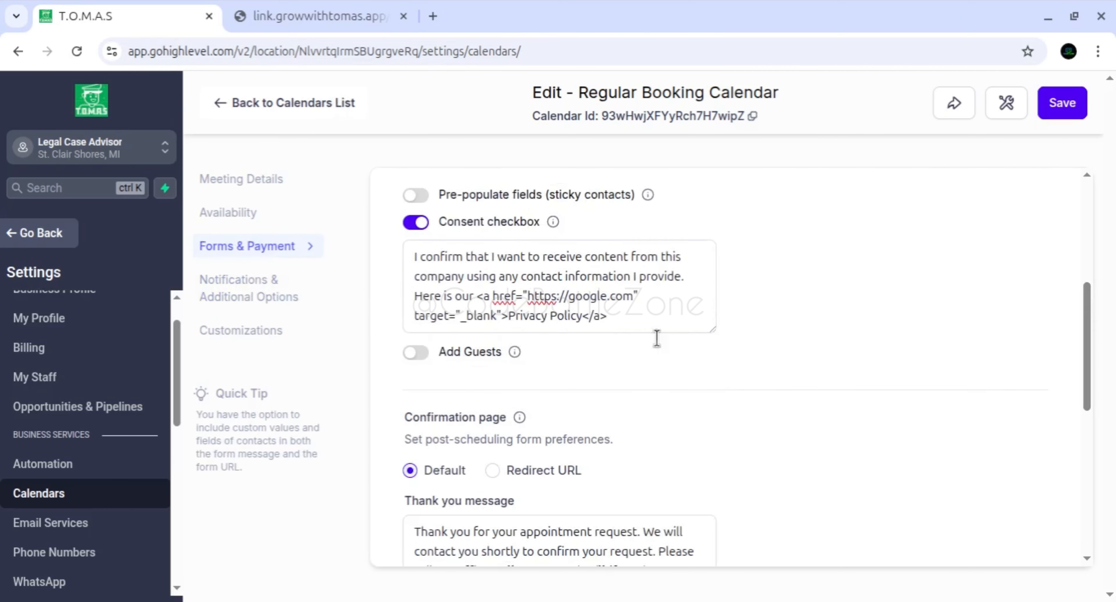
Enlarge the Thank you message box under Confirmation page and review its full text and the settings below it.
{"action": "left_click_drag", "start_coordinate": [1087, 321], "coordinate": [1084, 381]}
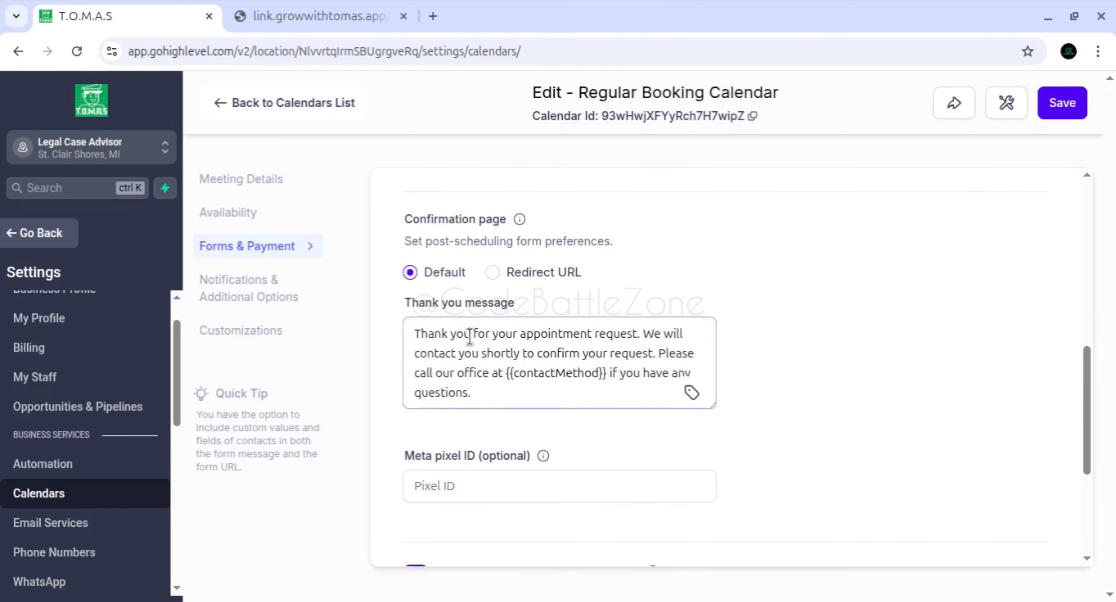
{"action": "left_click_drag", "start_coordinate": [714, 406], "coordinate": [727, 452]}
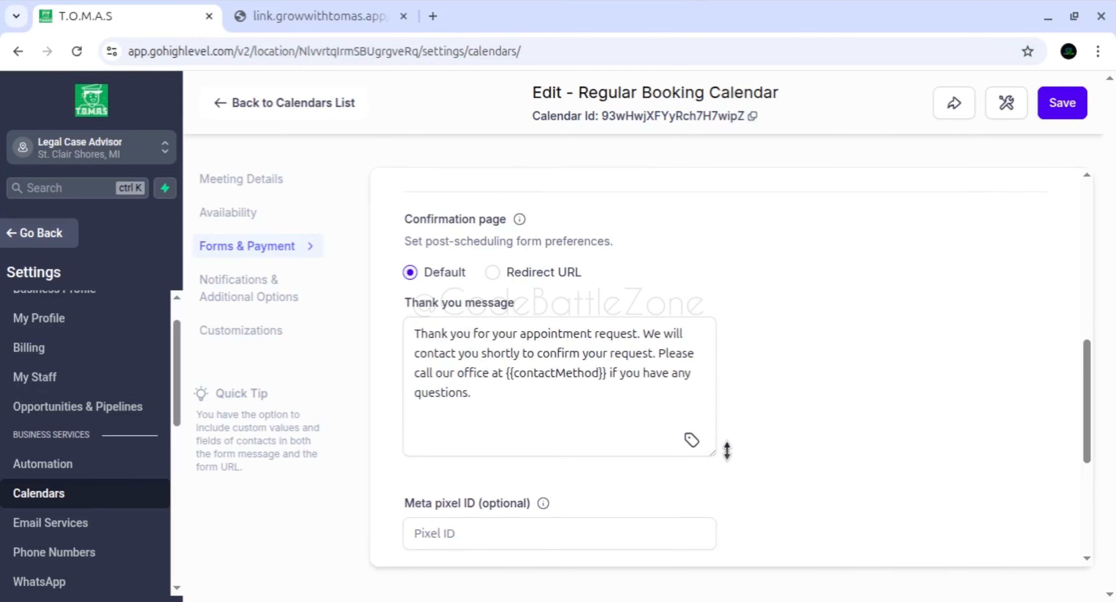
{"action": "left_click_drag", "start_coordinate": [477, 393], "coordinate": [411, 327]}
{"action": "left_click", "coordinate": [428, 340]}
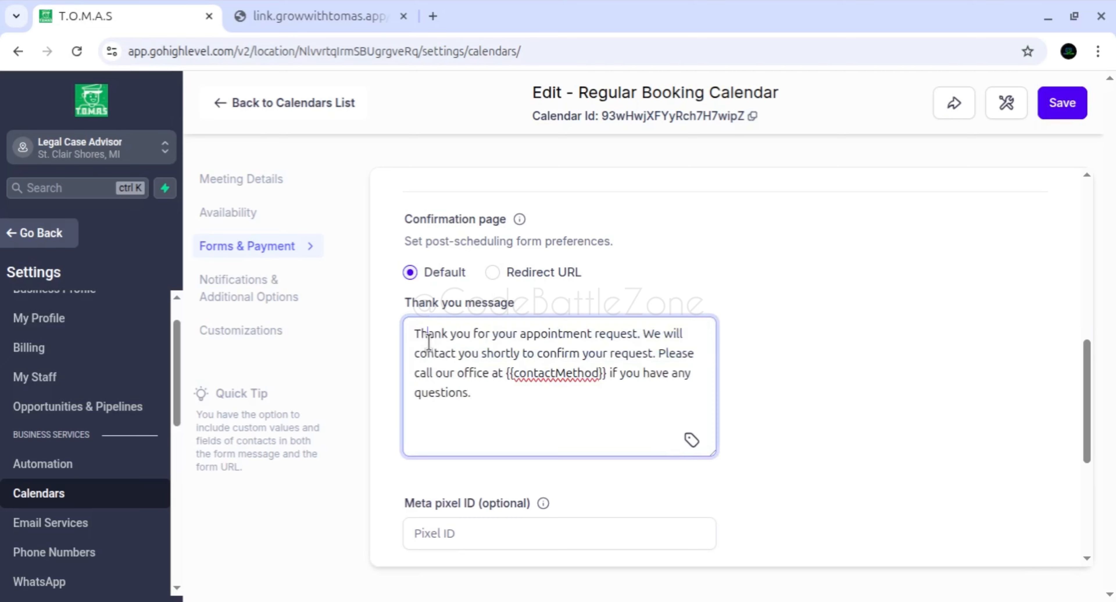
{"action": "left_click", "coordinate": [486, 398]}
{"action": "scroll", "coordinate": [1078, 349], "scroll_direction": "down", "scroll_amount": 2}
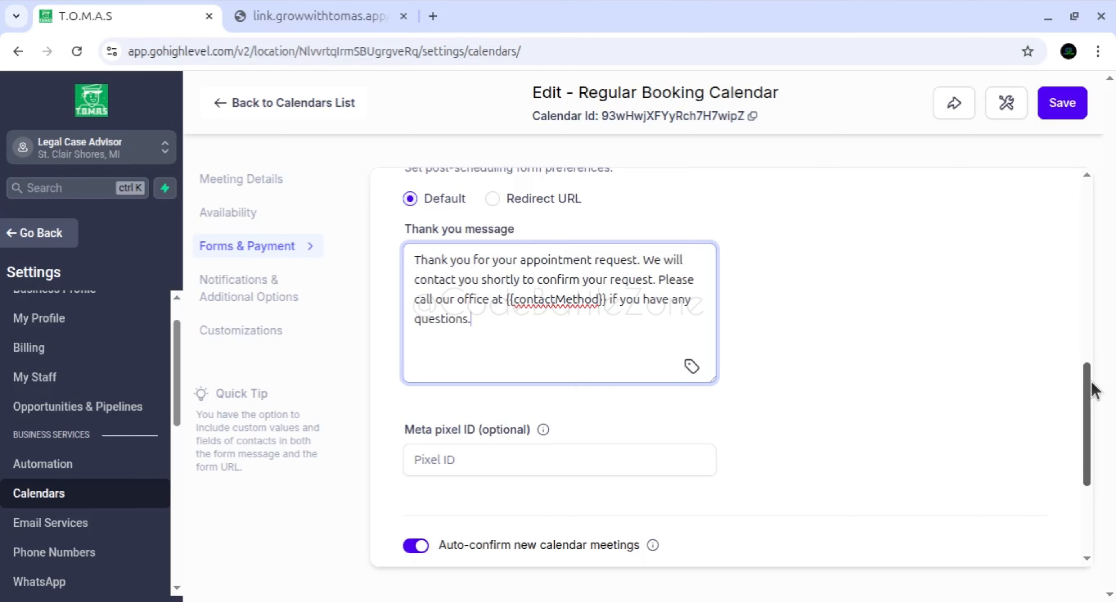
Switch the Confirmation page setting to Redirect URL to inspect its URL field, and set it back to Default.
{"action": "left_click_drag", "start_coordinate": [1089, 380], "coordinate": [1083, 357]}
{"action": "left_click", "coordinate": [509, 271]}
{"action": "left_click", "coordinate": [491, 323]}
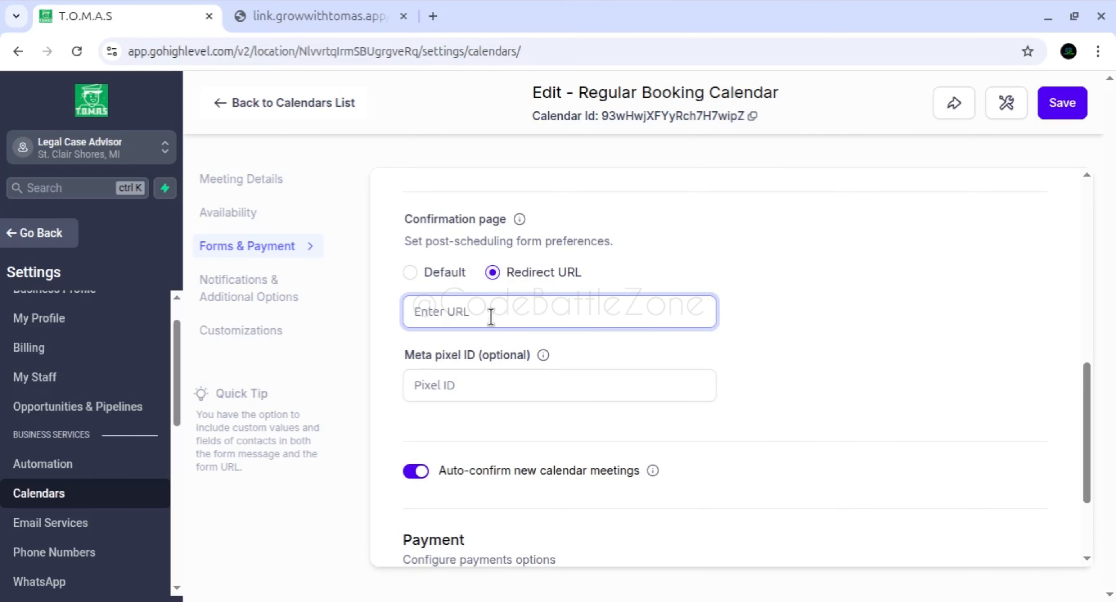
{"action": "left_click", "coordinate": [450, 273]}
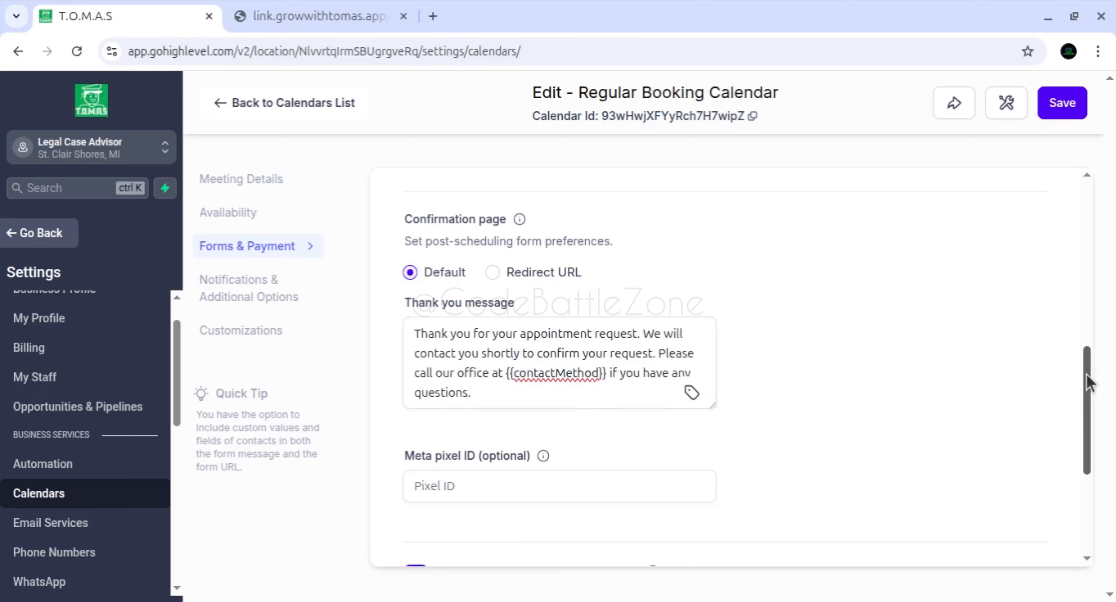
Review the Meta pixel ID, auto-confirm and payment settings, reading the explanations for the pixel ID and auto-confirmation.
{"action": "left_click_drag", "start_coordinate": [1086, 372], "coordinate": [1092, 438]}
{"action": "left_click", "coordinate": [478, 316]}
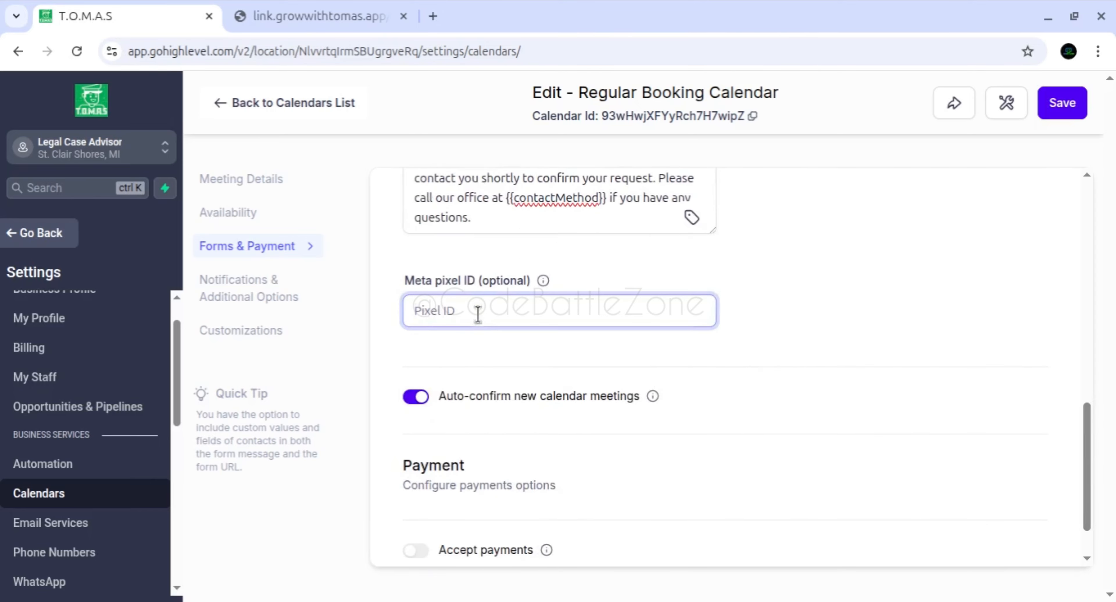
{"action": "mouse_move", "coordinate": [544, 280]}
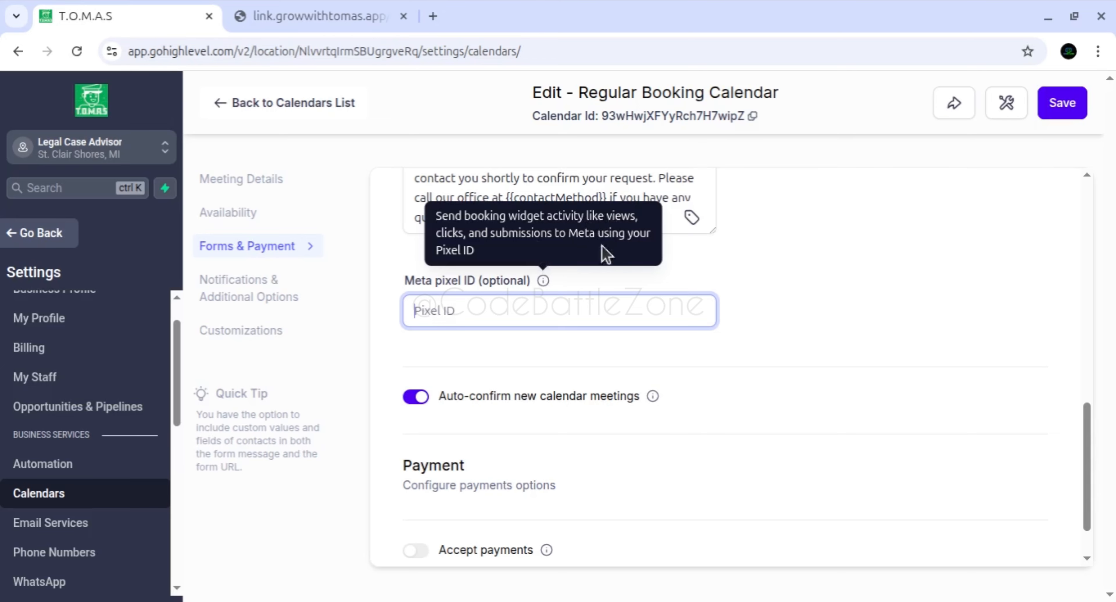
{"action": "left_click", "coordinate": [592, 273]}
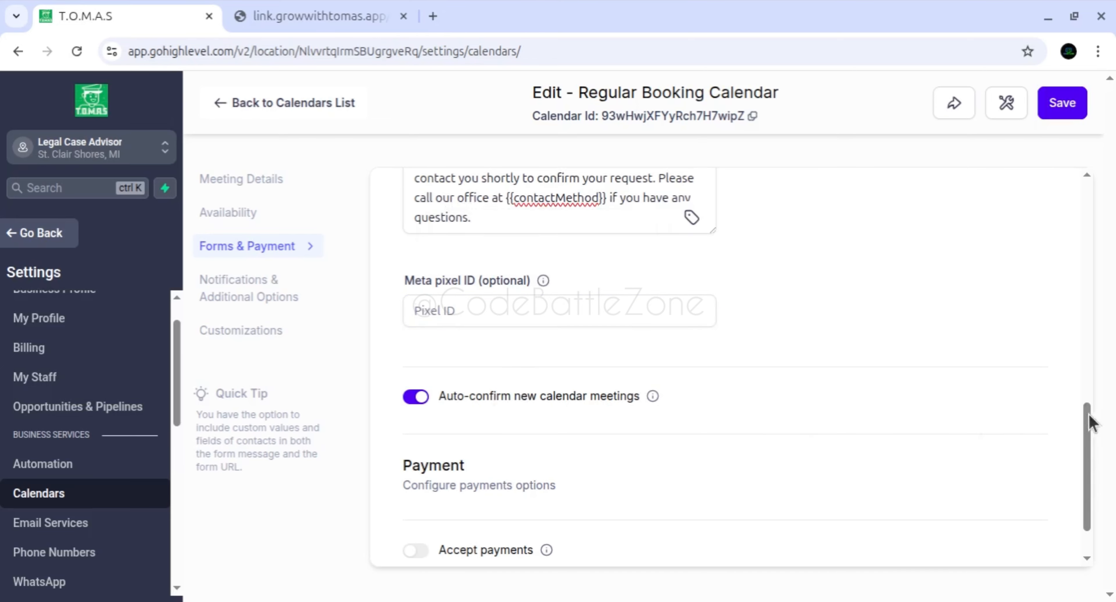
{"action": "left_click_drag", "start_coordinate": [1089, 415], "coordinate": [1088, 442]}
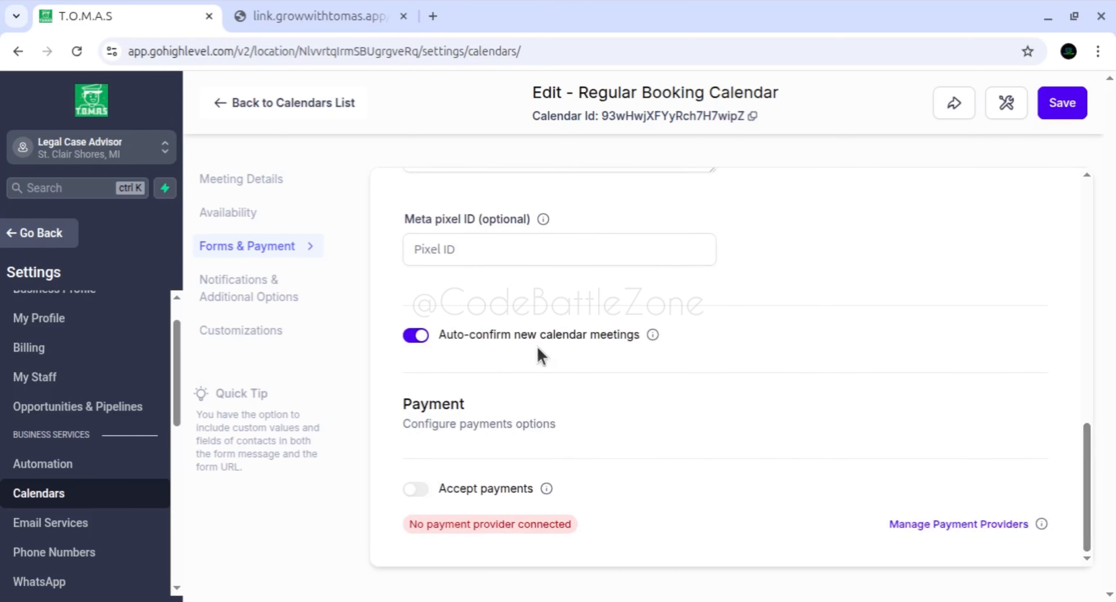
{"action": "mouse_move", "coordinate": [654, 334]}
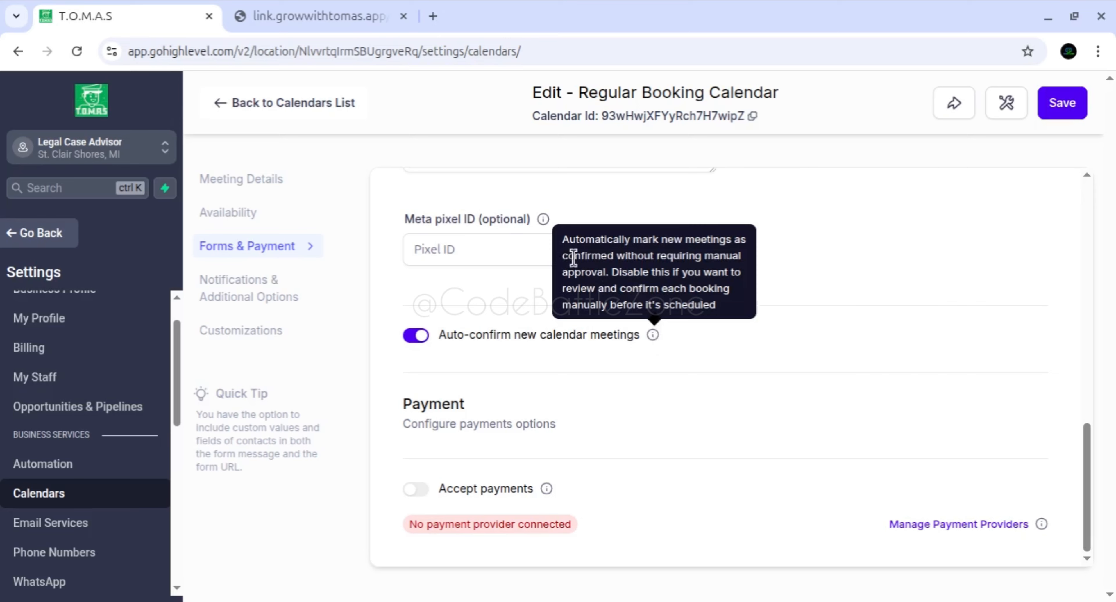
{"action": "left_click_drag", "start_coordinate": [562, 239], "coordinate": [679, 284]}
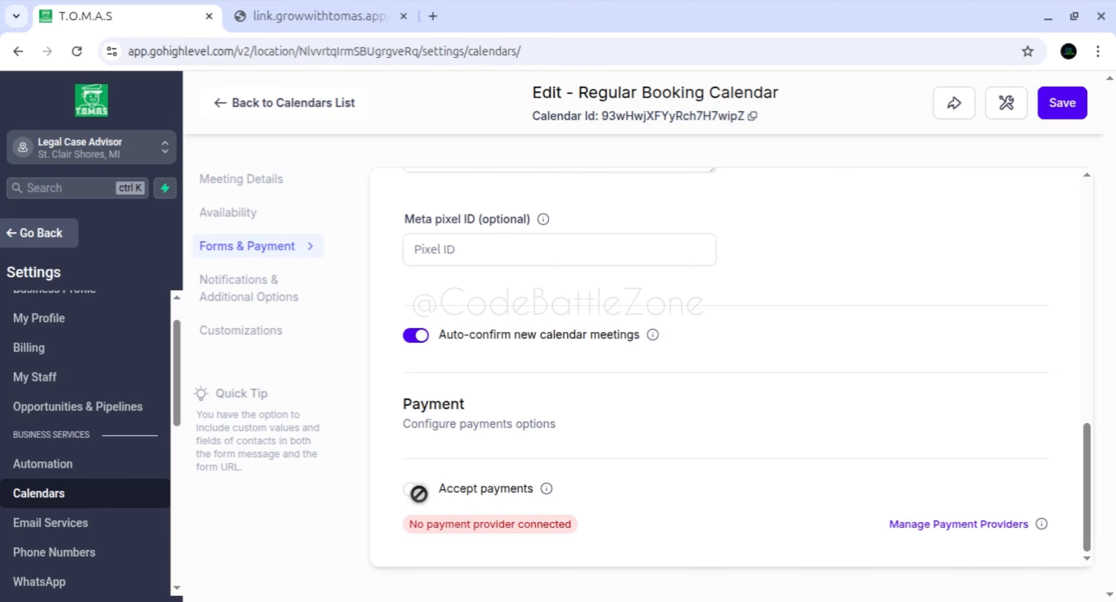
Open the calendar's Notifications & Additional Options and review the notification types, invitation email and contact assignment options.
{"action": "left_click_drag", "start_coordinate": [1089, 459], "coordinate": [1086, 205]}
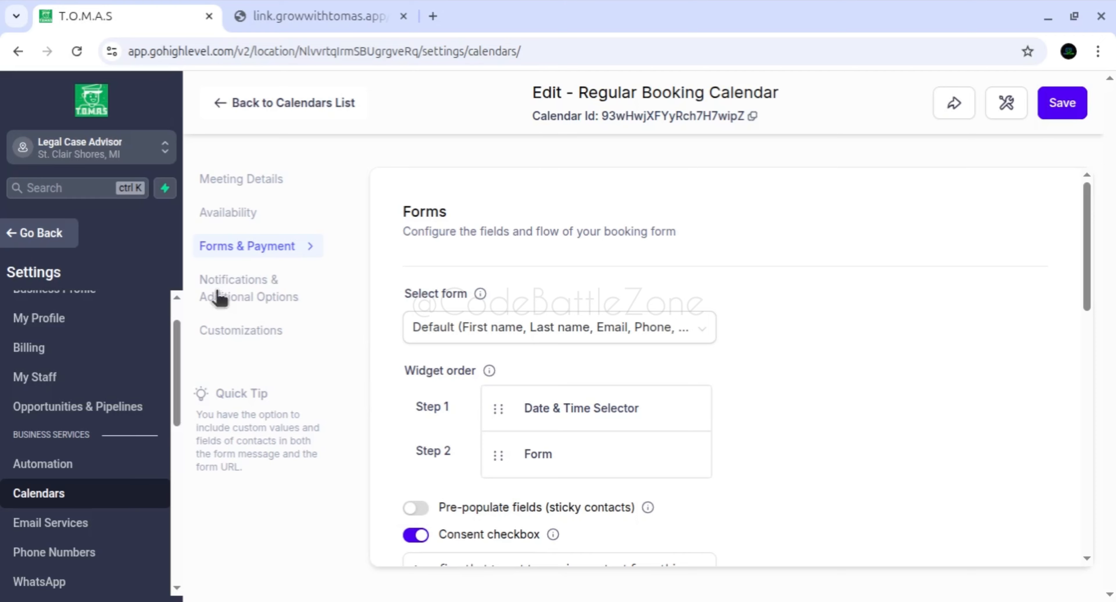
{"action": "left_click", "coordinate": [248, 297]}
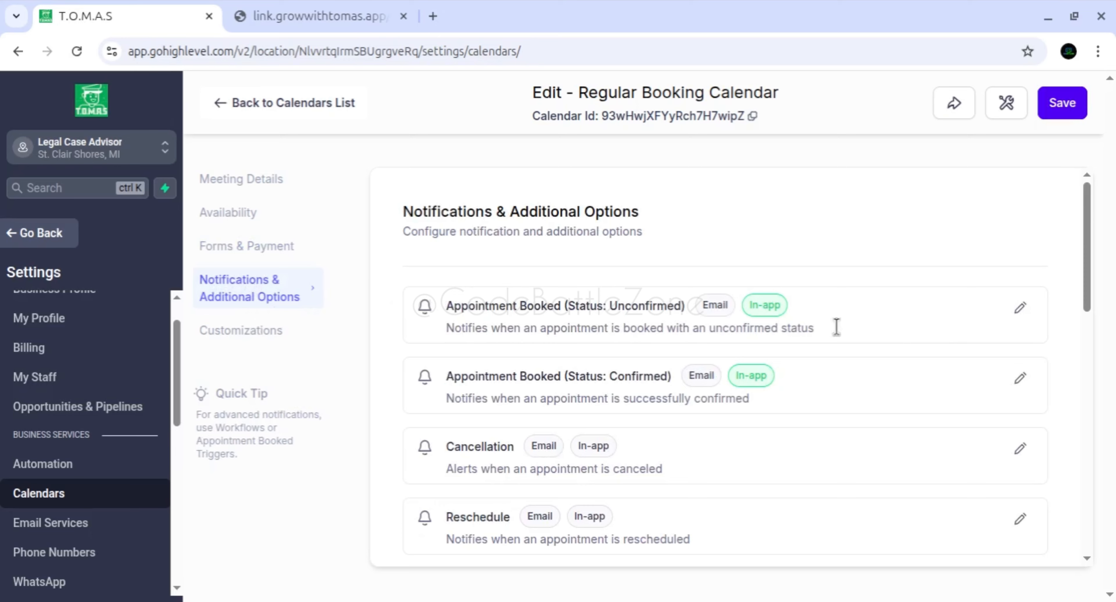
{"action": "left_click_drag", "start_coordinate": [1089, 267], "coordinate": [1093, 301]}
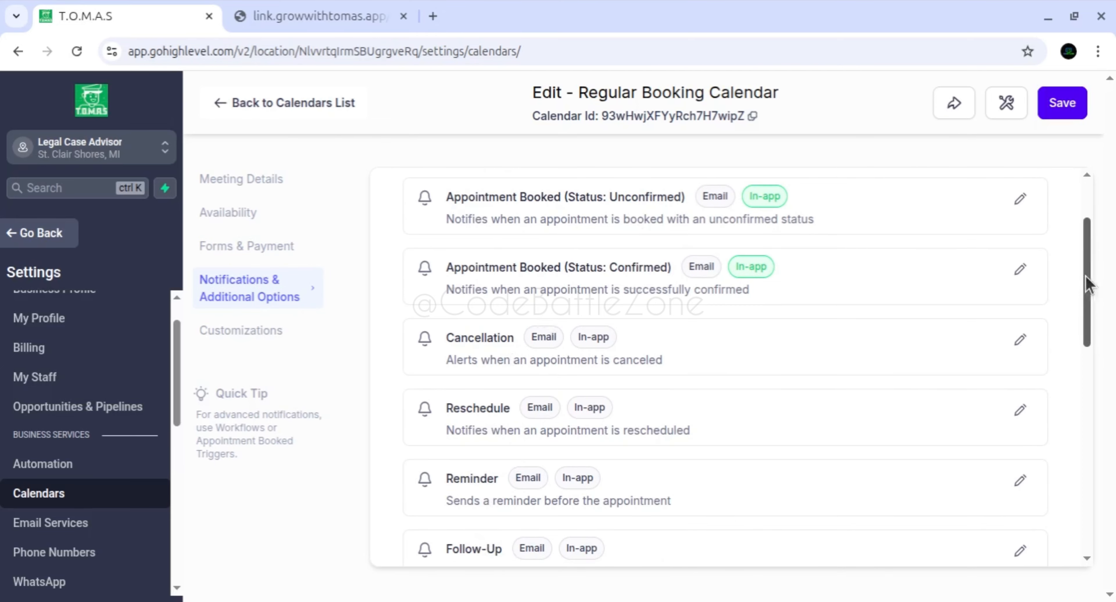
{"action": "mouse_move", "coordinate": [1087, 282]}
{"action": "left_mouse_down"}
{"action": "mouse_move", "coordinate": [1093, 369]}
{"action": "mouse_move", "coordinate": [1095, 265]}
{"action": "left_mouse_up"}
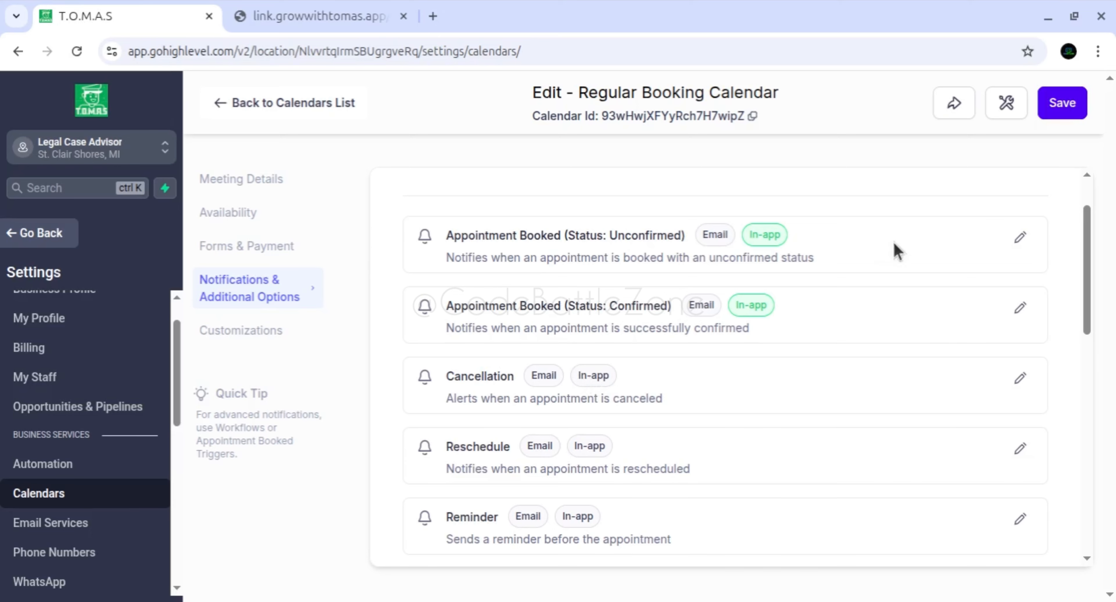
{"action": "left_click_drag", "start_coordinate": [1088, 220], "coordinate": [1088, 271]}
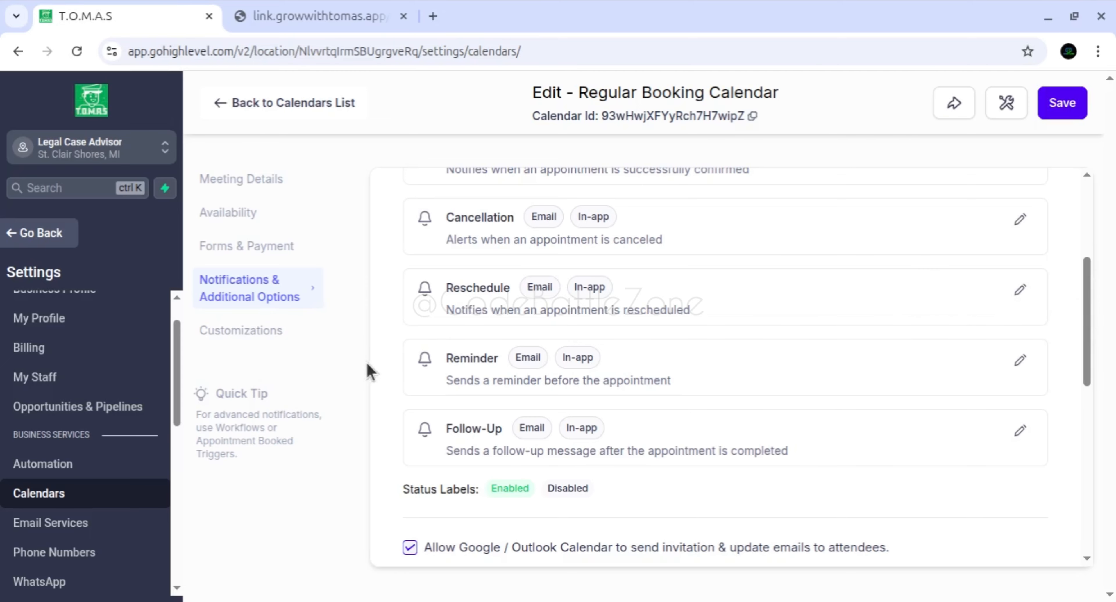
{"action": "left_click_drag", "start_coordinate": [1093, 285], "coordinate": [1096, 374]}
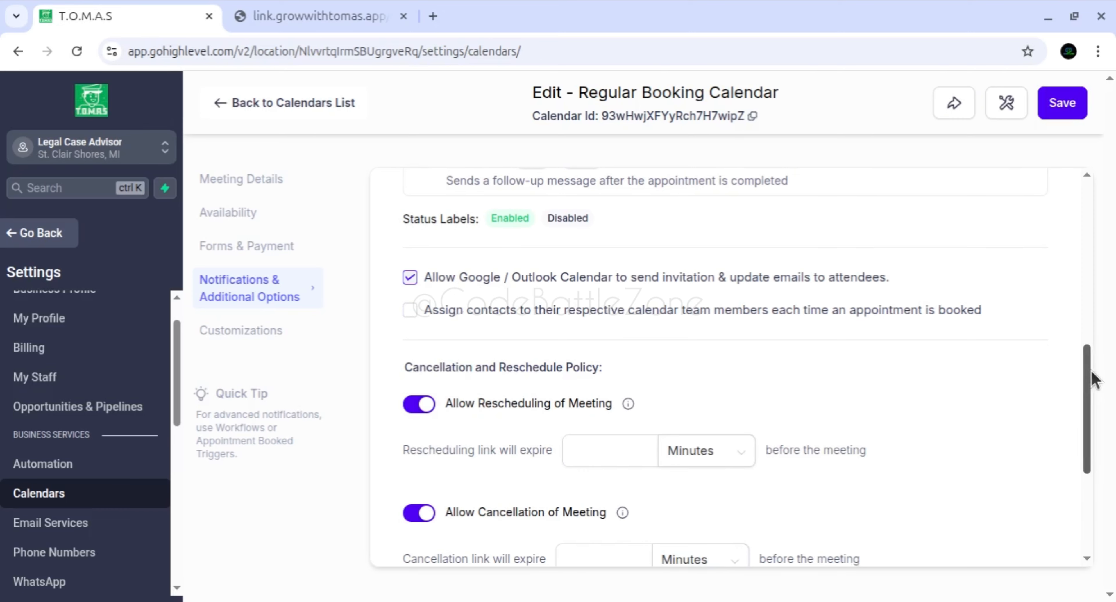
{"action": "left_click_drag", "start_coordinate": [1095, 378], "coordinate": [1090, 405]}
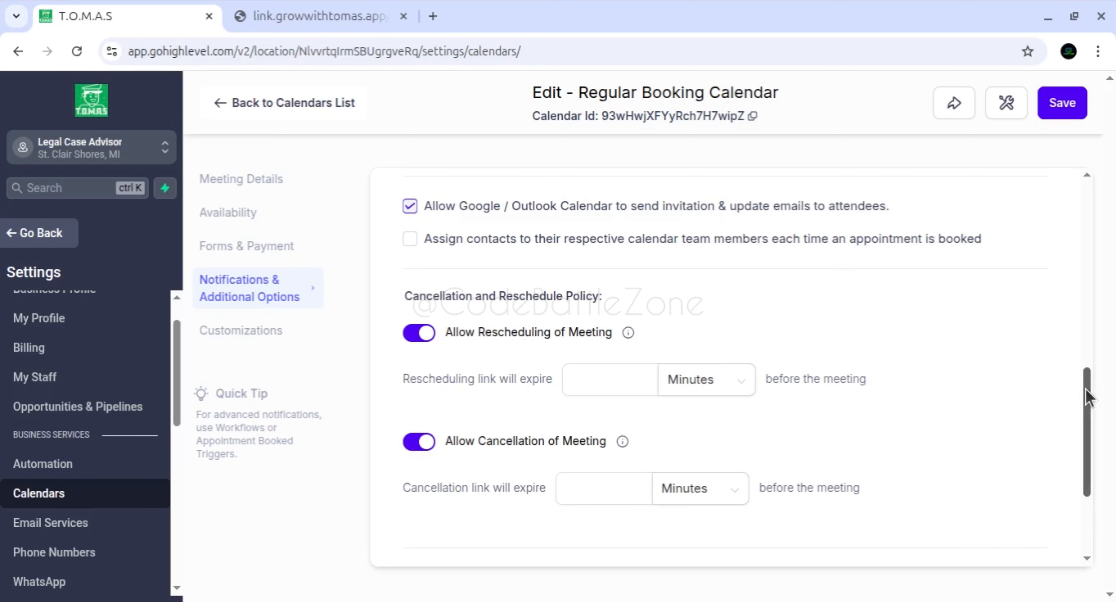
{"action": "left_click_drag", "start_coordinate": [1084, 386], "coordinate": [1083, 384]}
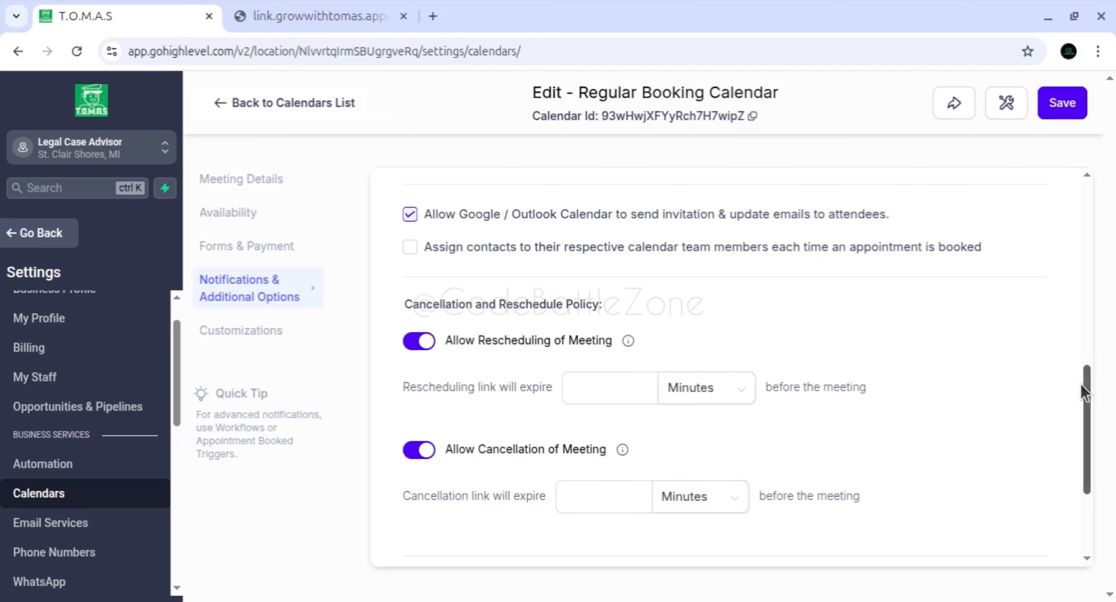
Examine the rescheduling and cancellation link expiry settings, including the available time units, under Cancellation and Reschedule Policy.
{"action": "left_click", "coordinate": [609, 500]}
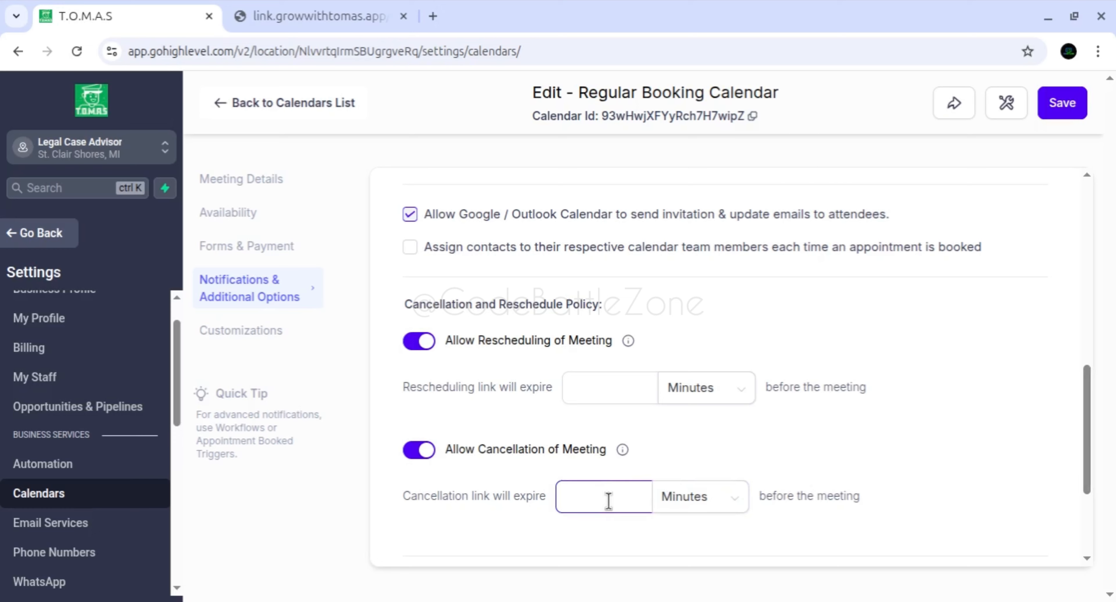
{"action": "left_click", "coordinate": [715, 393]}
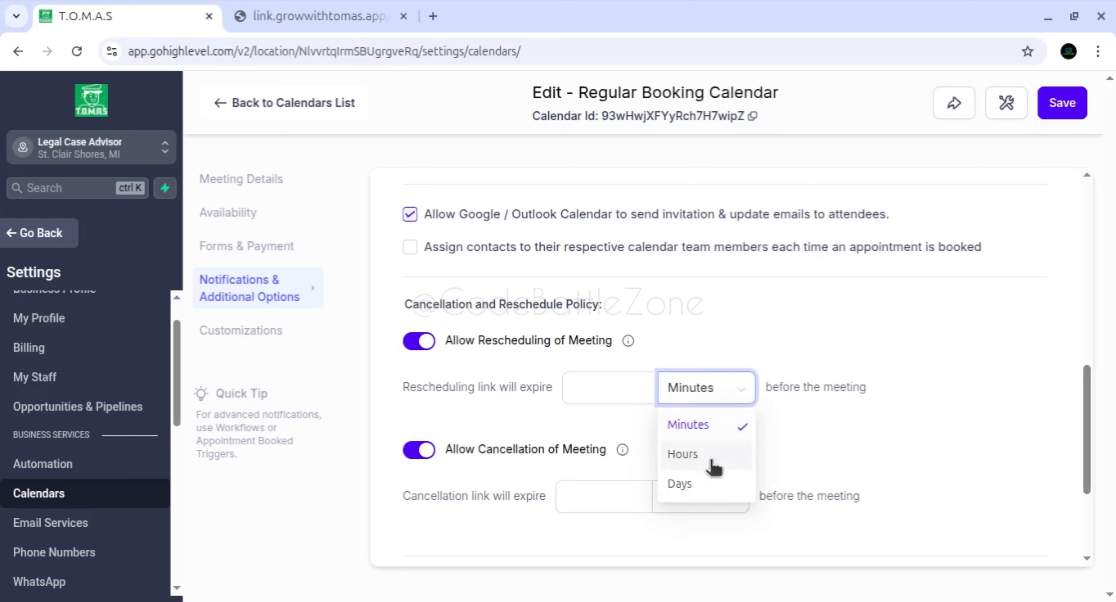
{"action": "left_click", "coordinate": [825, 449]}
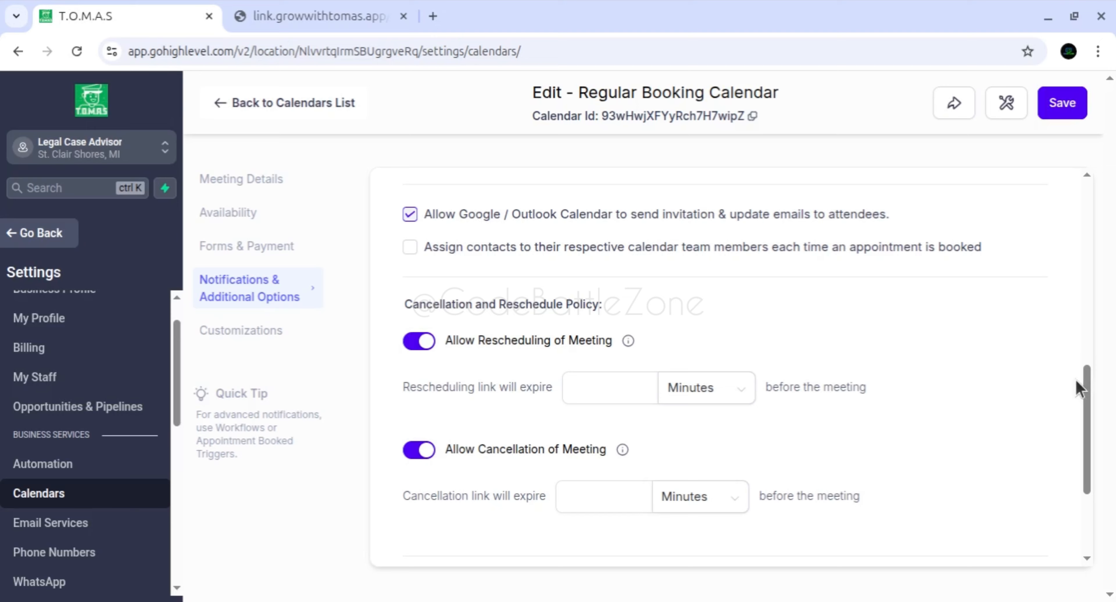
{"action": "left_click_drag", "start_coordinate": [1086, 375], "coordinate": [1088, 353]}
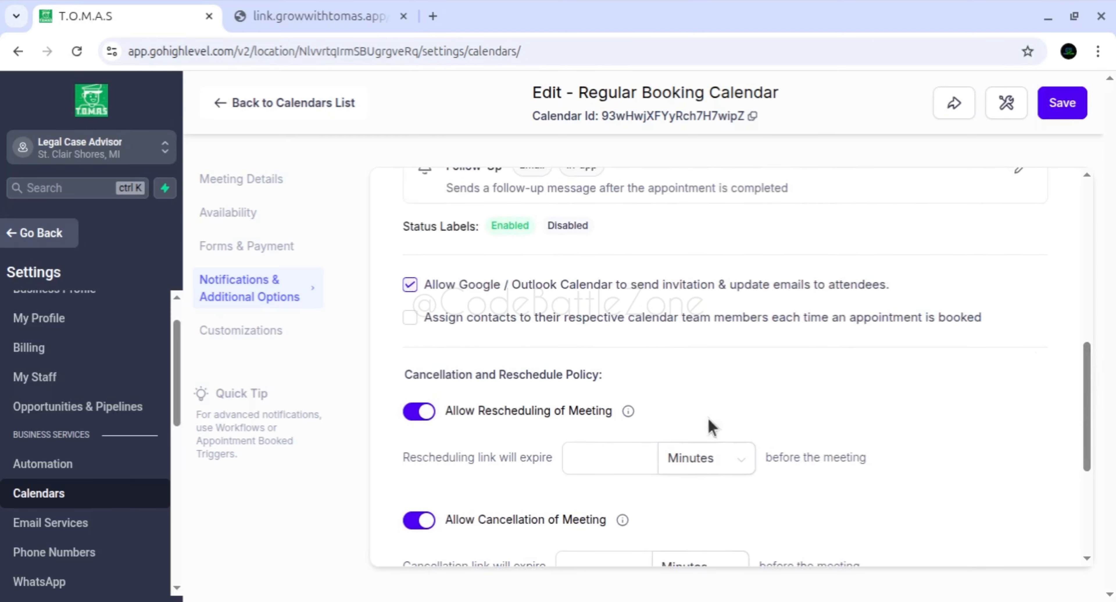
{"action": "left_click_drag", "start_coordinate": [404, 456], "coordinate": [551, 456]}
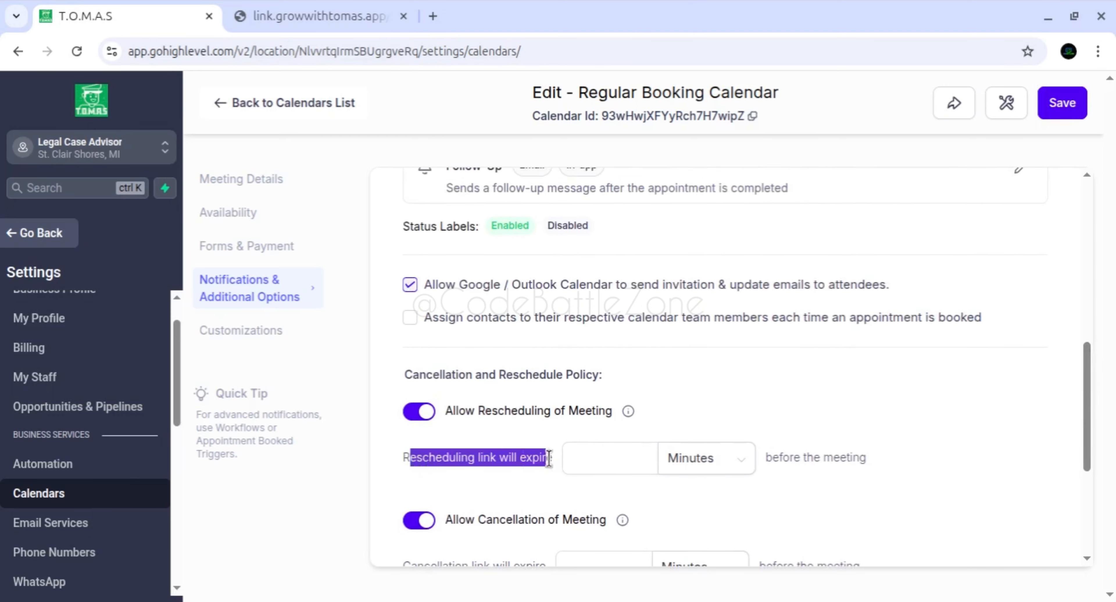
{"action": "left_click", "coordinate": [491, 460]}
{"action": "left_click_drag", "start_coordinate": [405, 457], "coordinate": [549, 457]}
{"action": "left_click", "coordinate": [927, 410]}
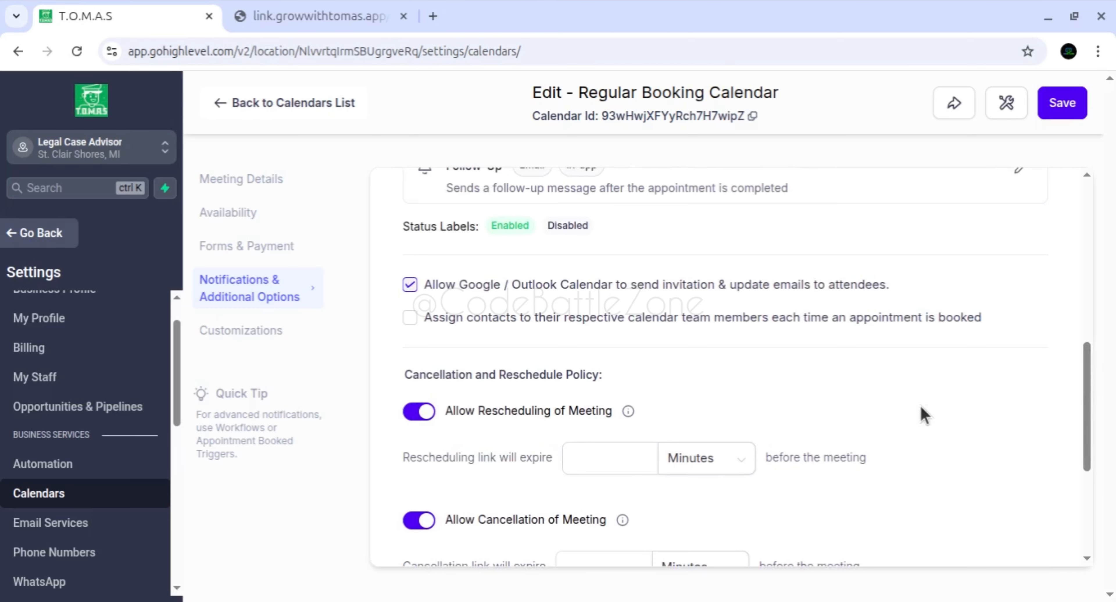
{"action": "left_click_drag", "start_coordinate": [1087, 355], "coordinate": [1086, 292]}
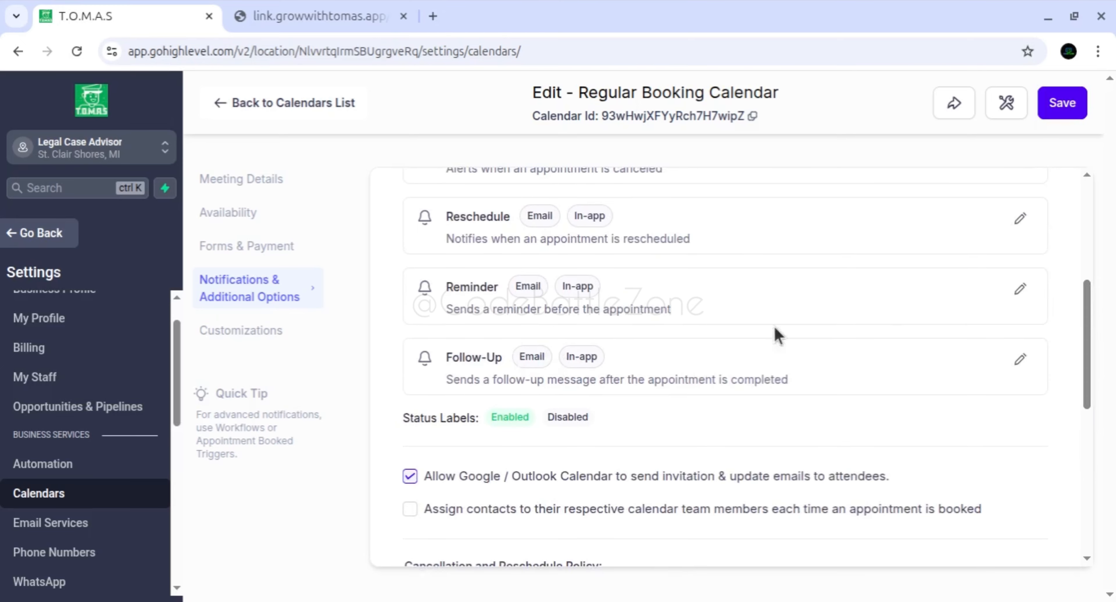
{"action": "left_click_drag", "start_coordinate": [1086, 312], "coordinate": [1087, 219]}
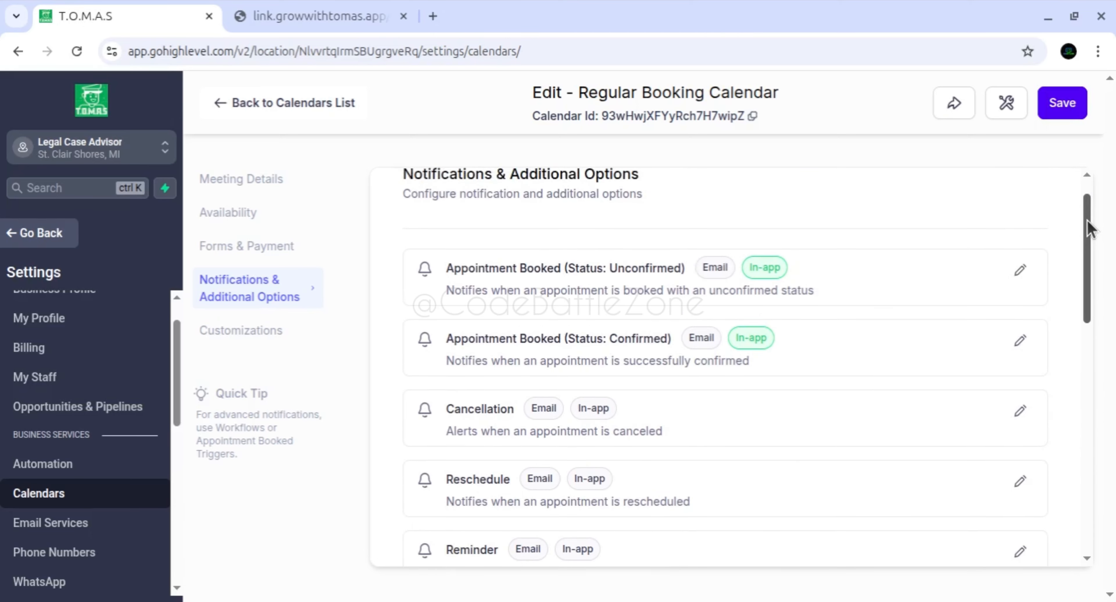
Open the calendar's Customizations and examine the Calendar Cover Image requirements, dismissing the file chooser without selecting an image.
{"action": "left_click", "coordinate": [260, 331]}
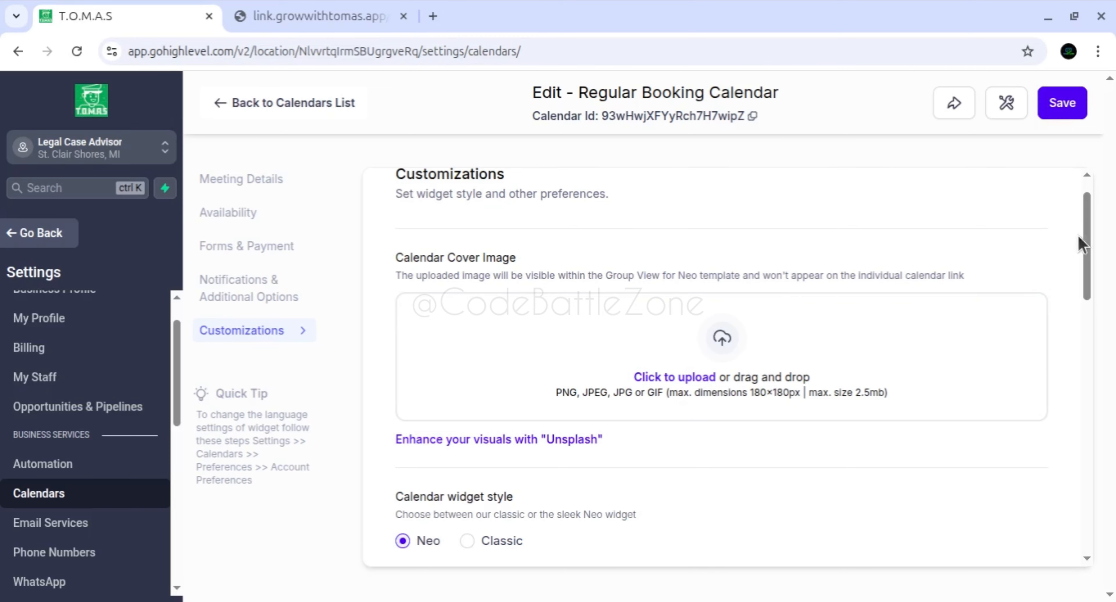
{"action": "scroll", "coordinate": [1086, 256], "scroll_direction": "down", "scroll_amount": 3}
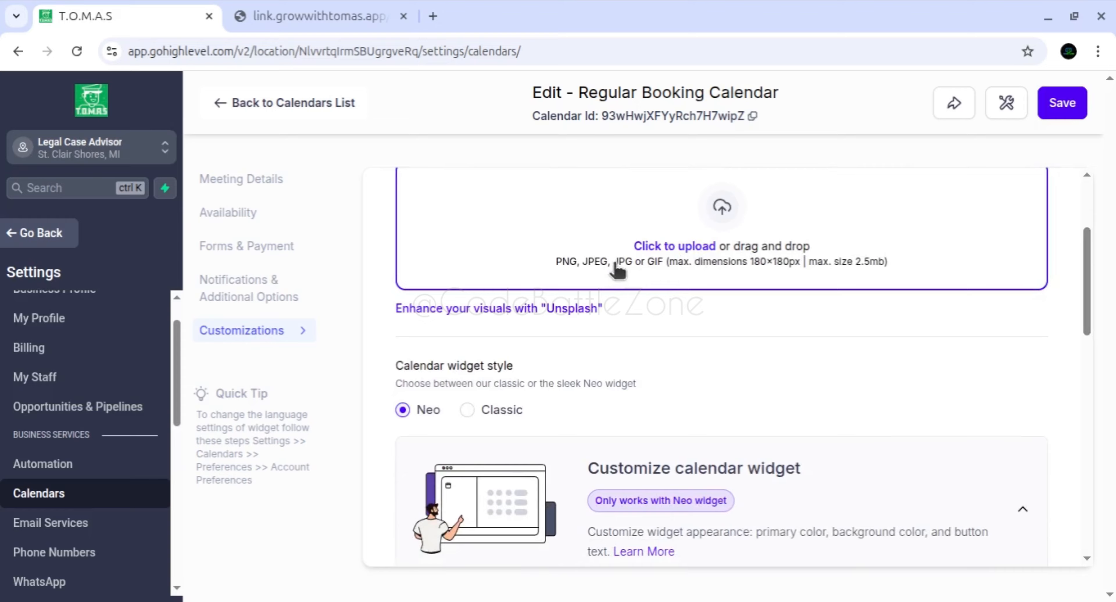
{"action": "left_click_drag", "start_coordinate": [557, 261], "coordinate": [893, 265]}
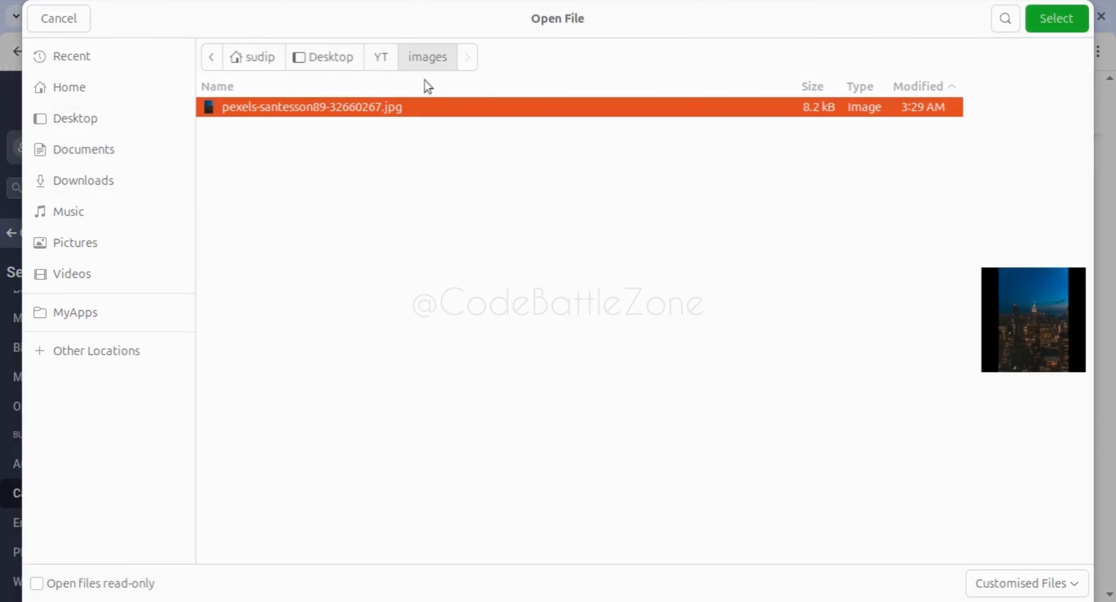
{"action": "left_click", "coordinate": [60, 19]}
{"action": "left_click", "coordinate": [1008, 351]}
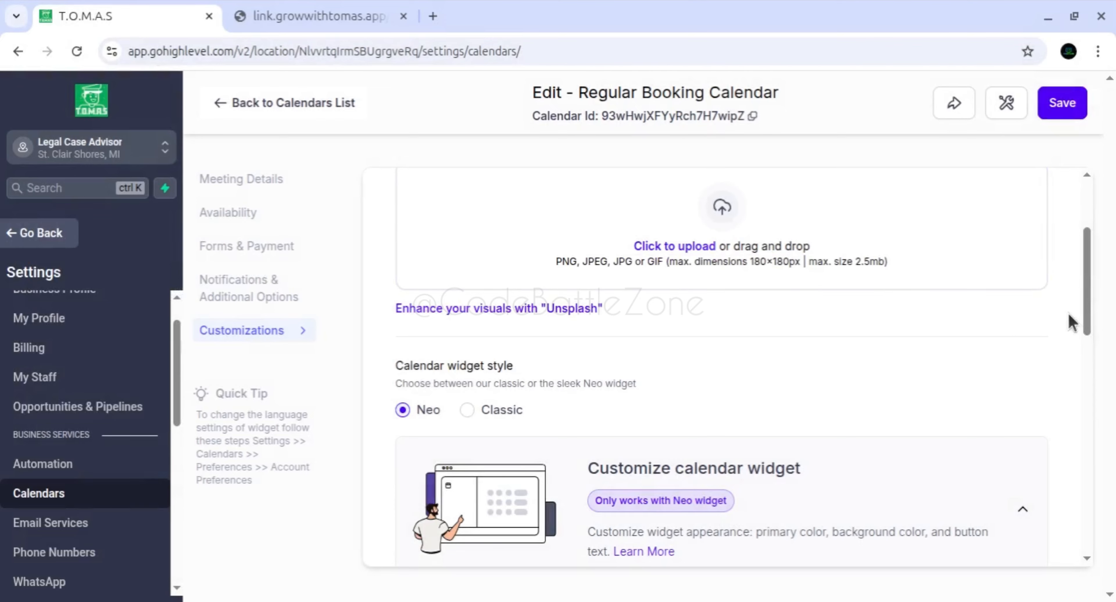
{"action": "left_click_drag", "start_coordinate": [1086, 276], "coordinate": [1087, 242]}
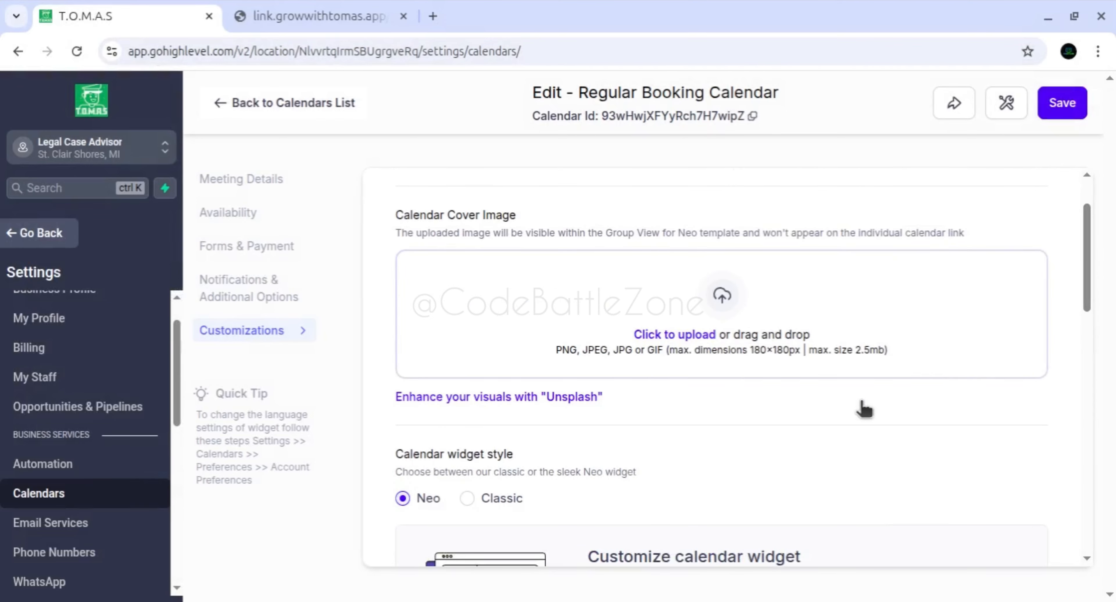
{"action": "left_click", "coordinate": [861, 409]}
{"action": "left_click", "coordinate": [1055, 138]}
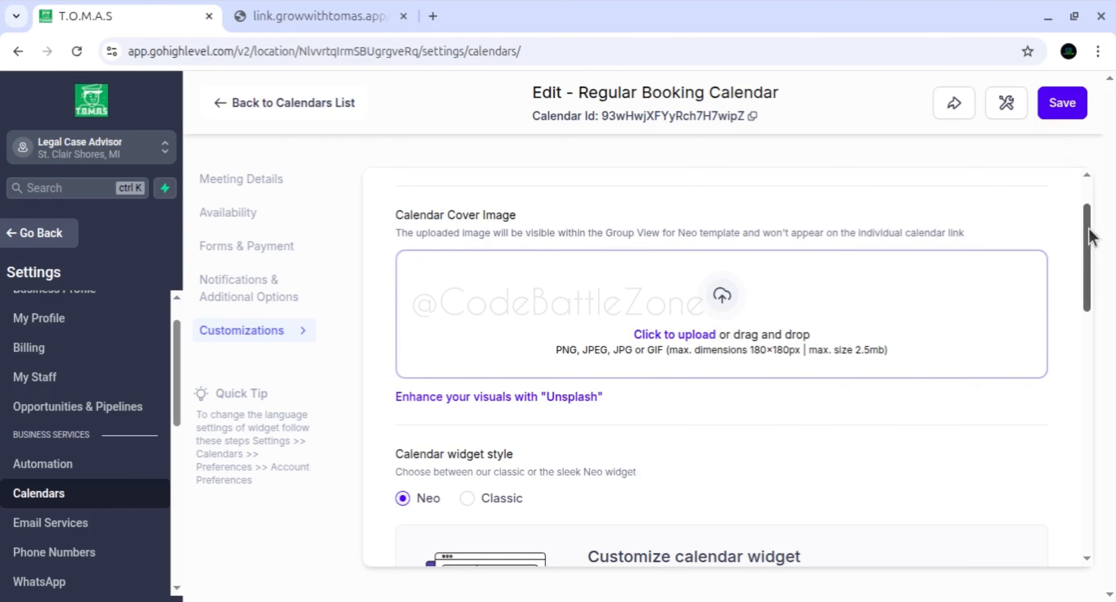
Check the Calendar widget style setting and view the widget on the public booking page's Select Date & Time step.
{"action": "left_click_drag", "start_coordinate": [1089, 219], "coordinate": [1084, 294]}
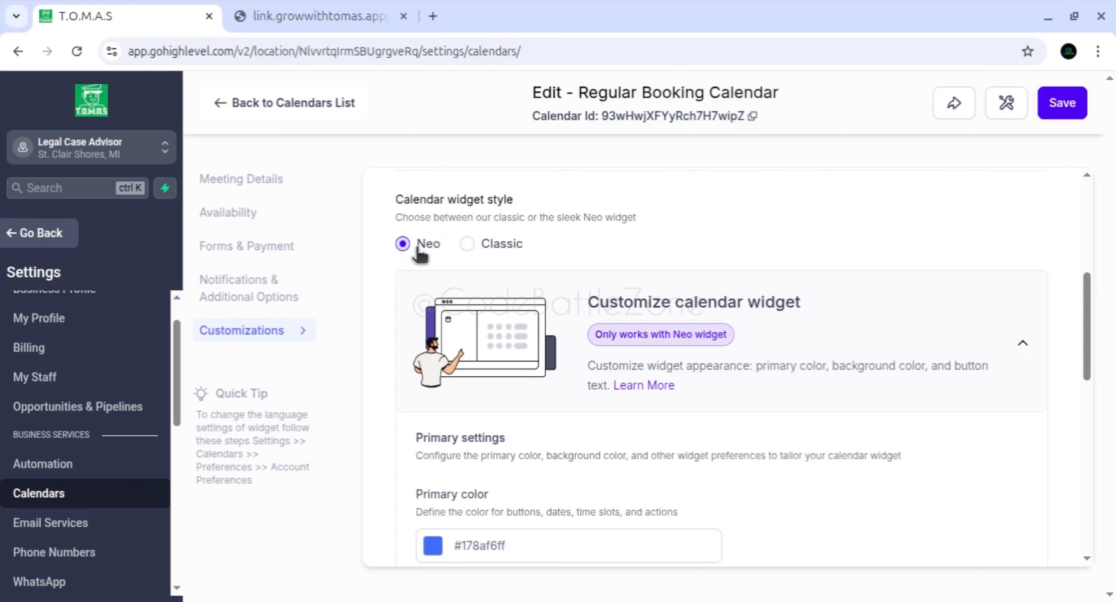
{"action": "left_click", "coordinate": [368, 18]}
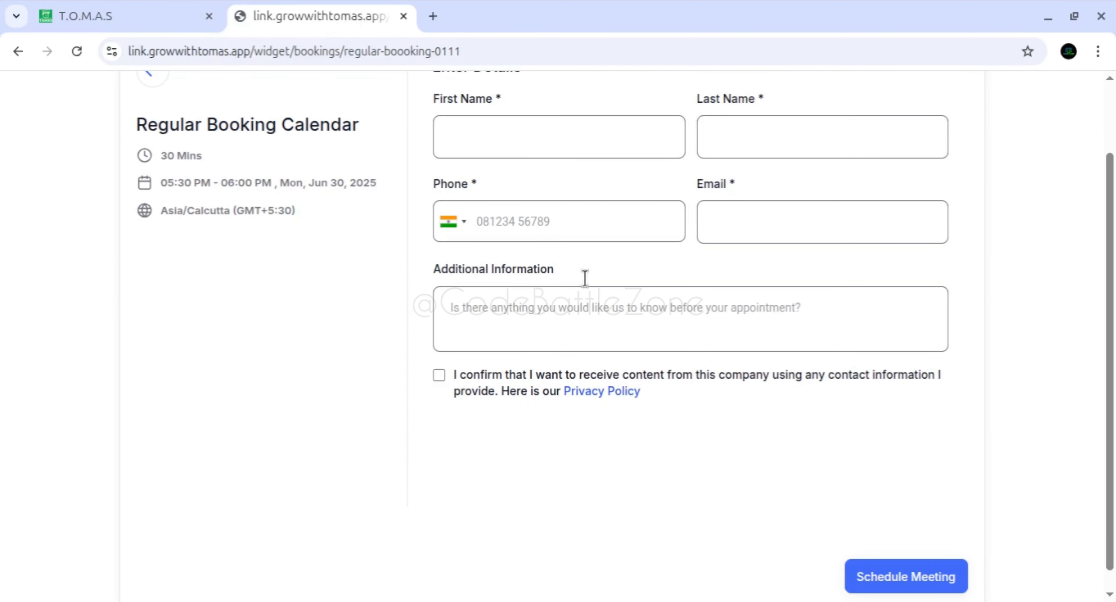
{"action": "scroll", "coordinate": [1110, 210], "scroll_direction": "up", "scroll_amount": 2}
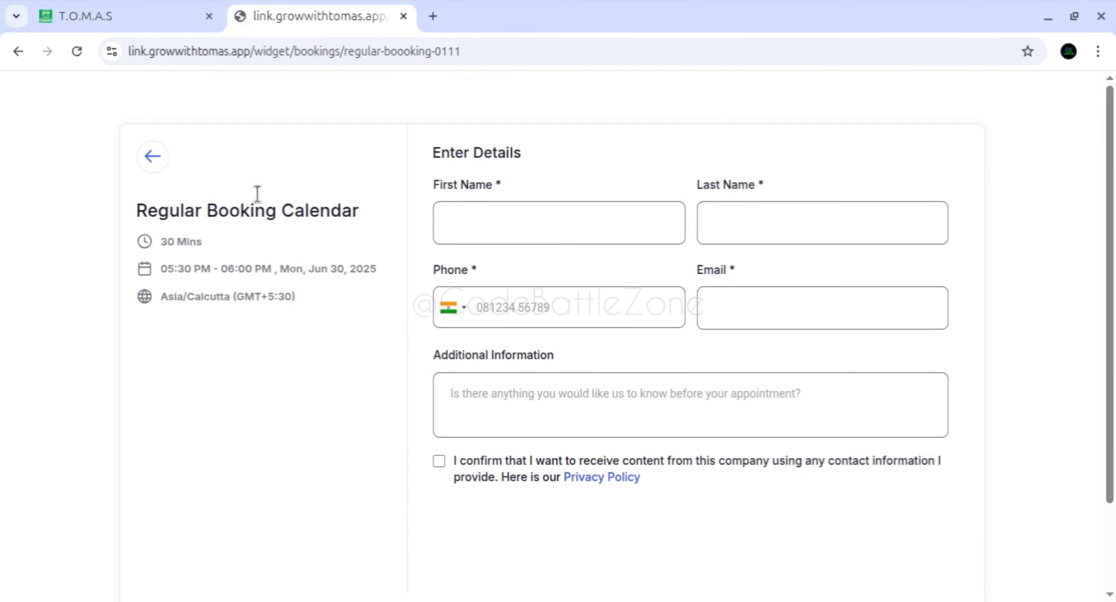
{"action": "left_click", "coordinate": [152, 155]}
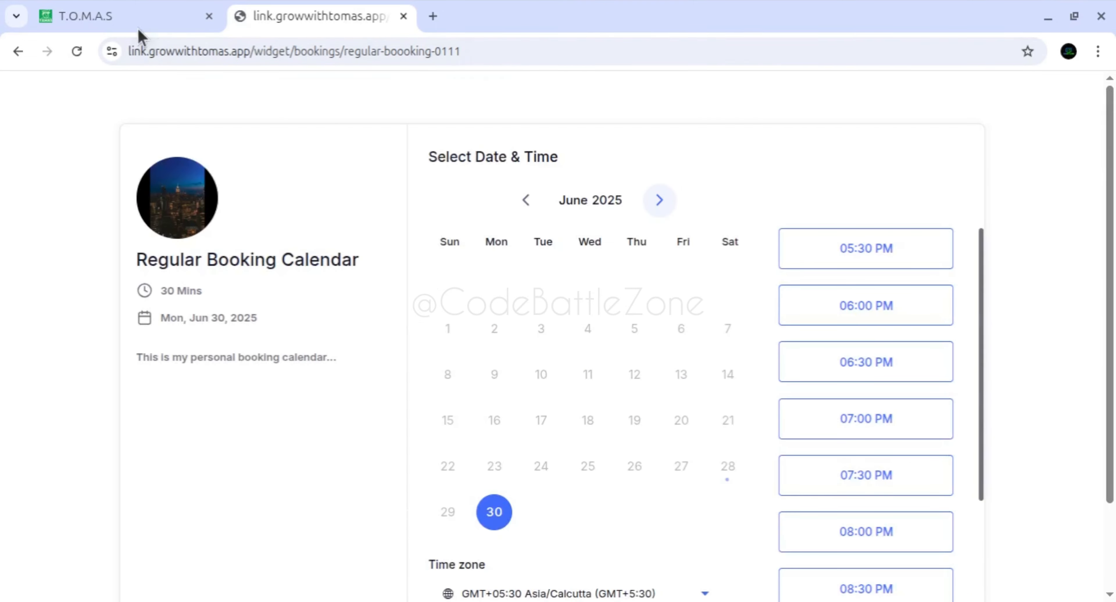
{"action": "scroll", "coordinate": [1109, 230], "scroll_direction": "down", "scroll_amount": 2}
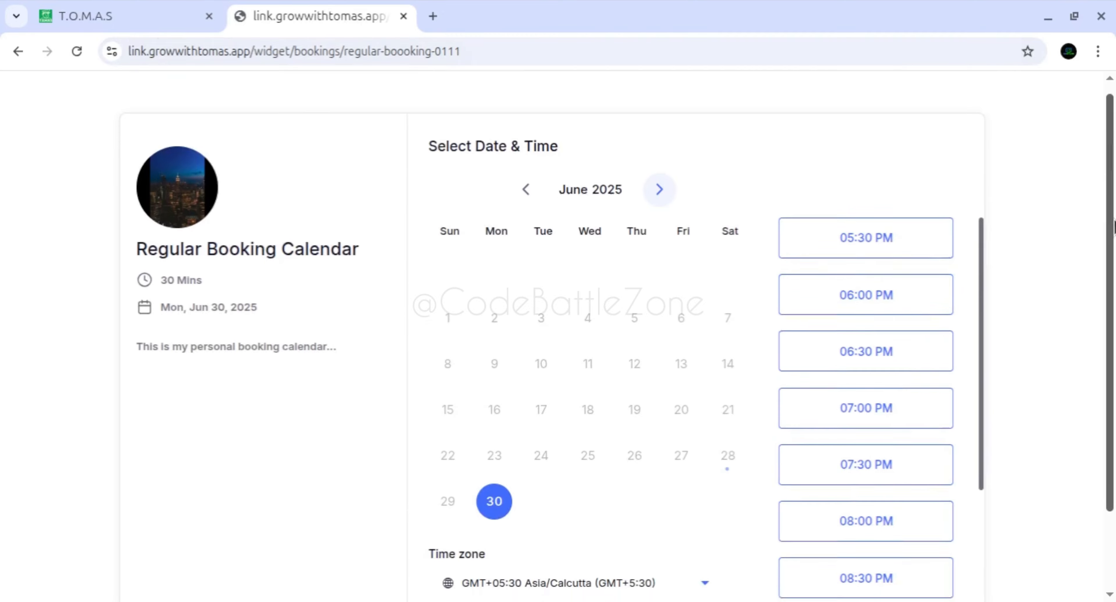
Set the Regular Booking Calendar's widget style to Classic and save the calendar.
{"action": "left_click", "coordinate": [130, 24]}
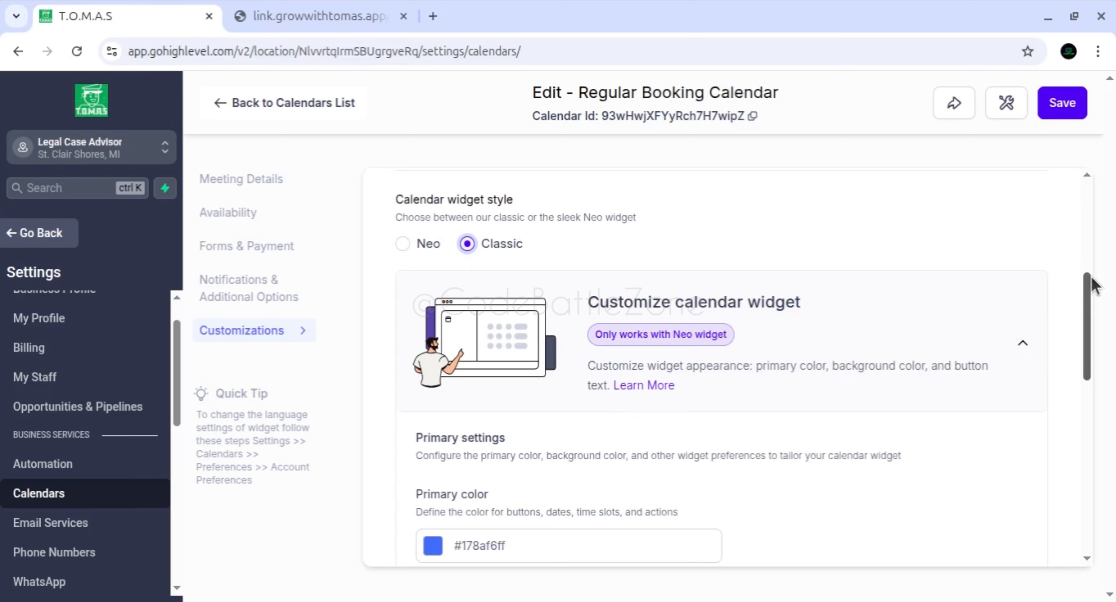
{"action": "mouse_move", "coordinate": [1089, 299]}
{"action": "left_mouse_down"}
{"action": "mouse_move", "coordinate": [1088, 371]}
{"action": "mouse_move", "coordinate": [1095, 306]}
{"action": "left_mouse_up"}
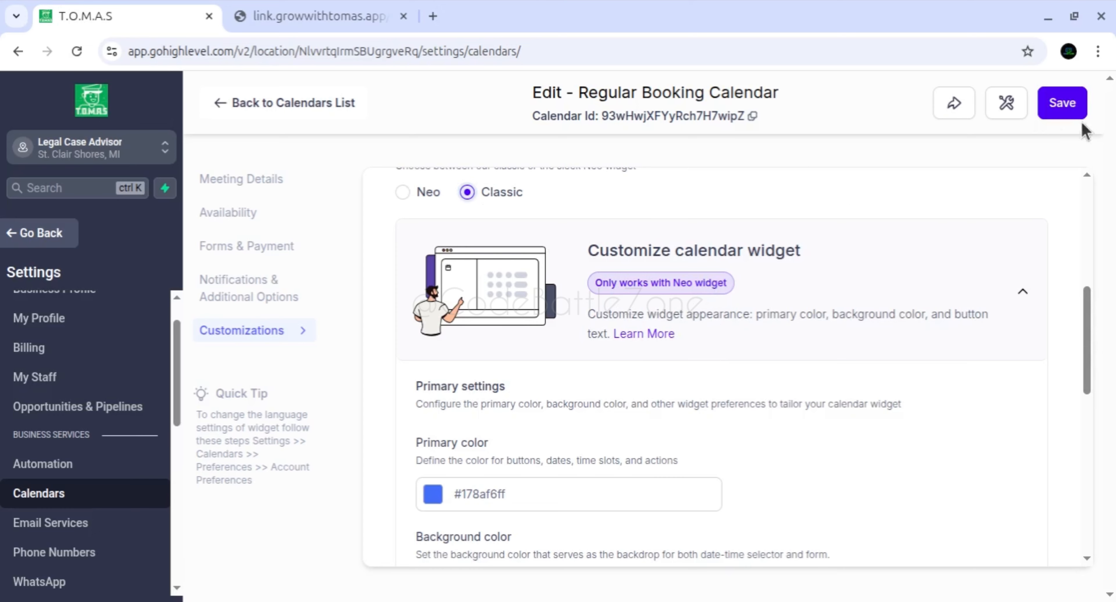
{"action": "left_click", "coordinate": [1062, 103]}
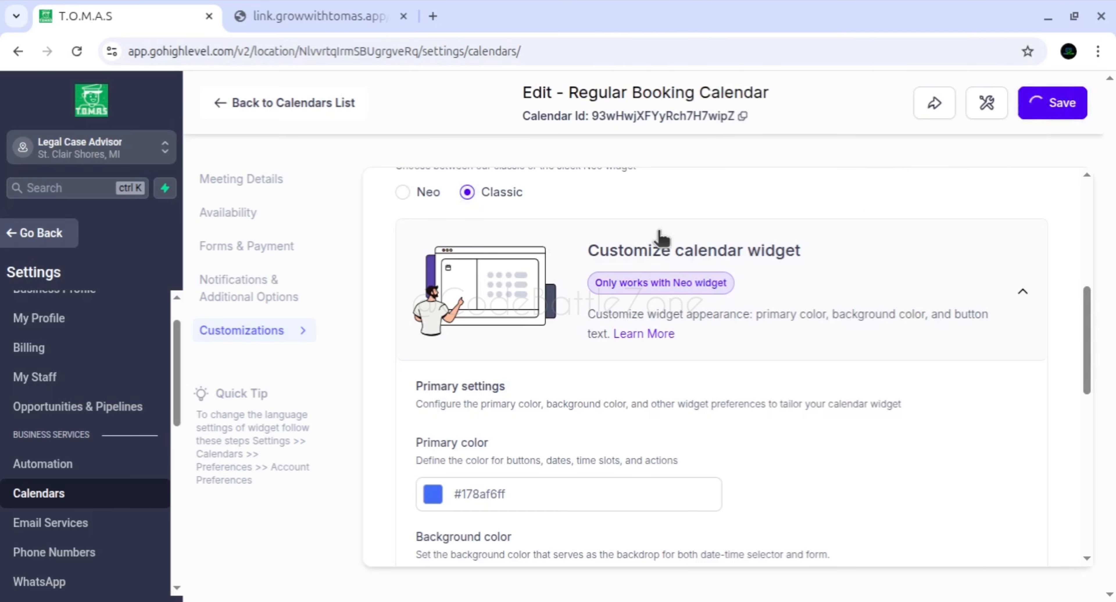
Reload the public booking page and examine the Classic widget's date picker, including July 2025, time slots and time zone.
{"action": "left_click", "coordinate": [331, 22]}
{"action": "left_click", "coordinate": [76, 51]}
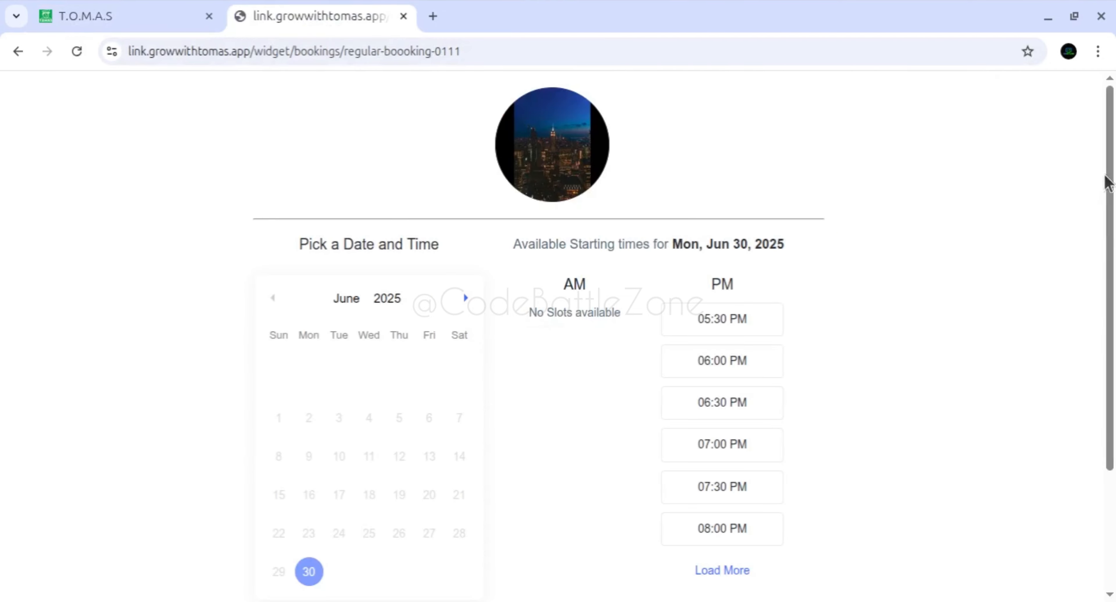
{"action": "left_click_drag", "start_coordinate": [1107, 179], "coordinate": [1109, 282]}
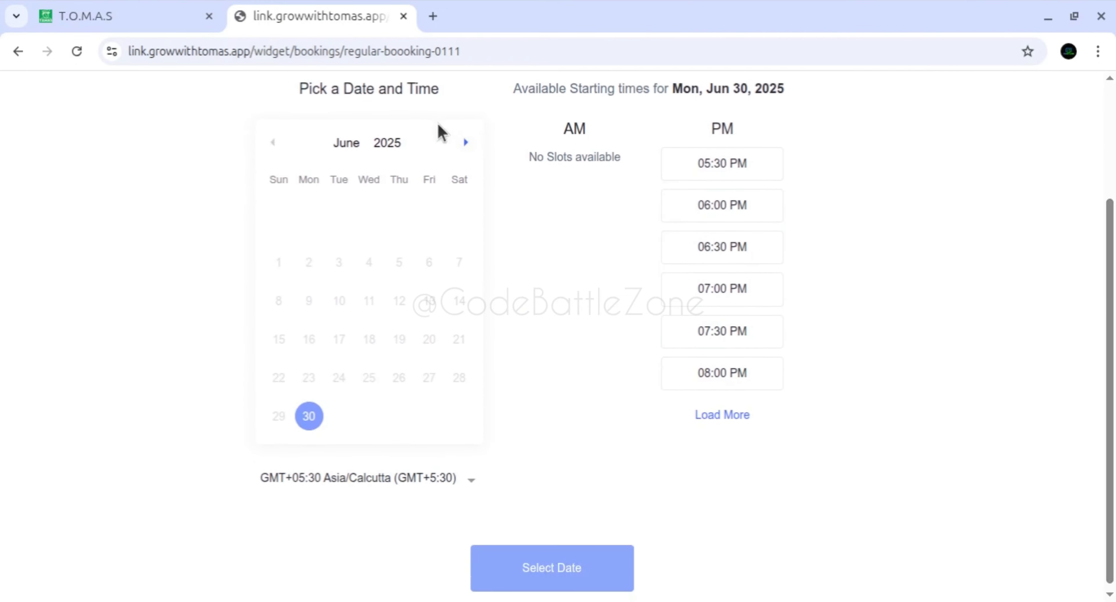
{"action": "left_click", "coordinate": [466, 142]}
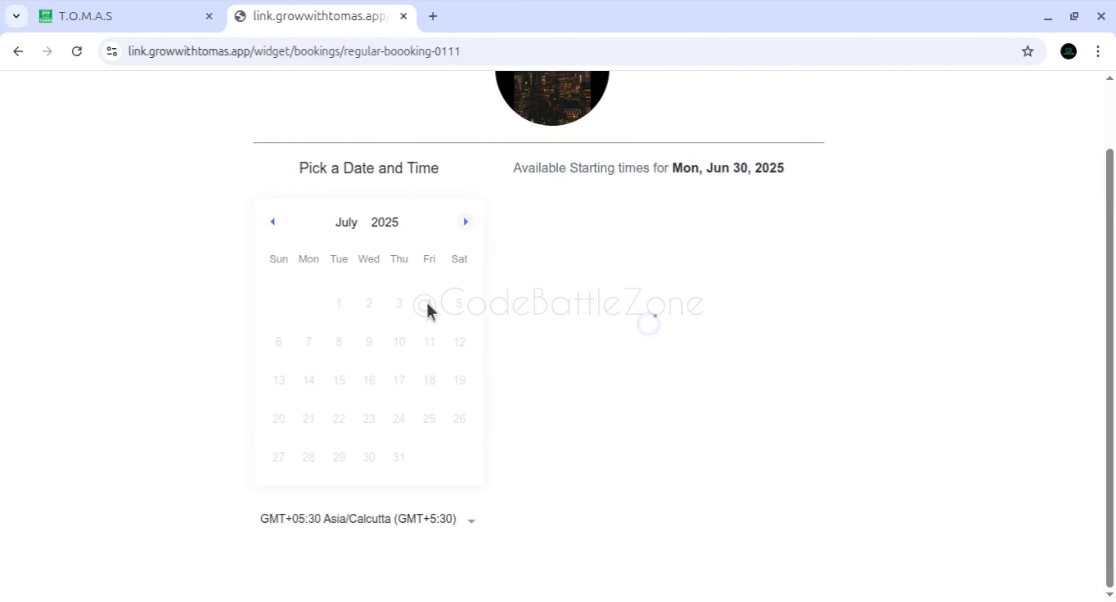
{"action": "left_click", "coordinate": [272, 175]}
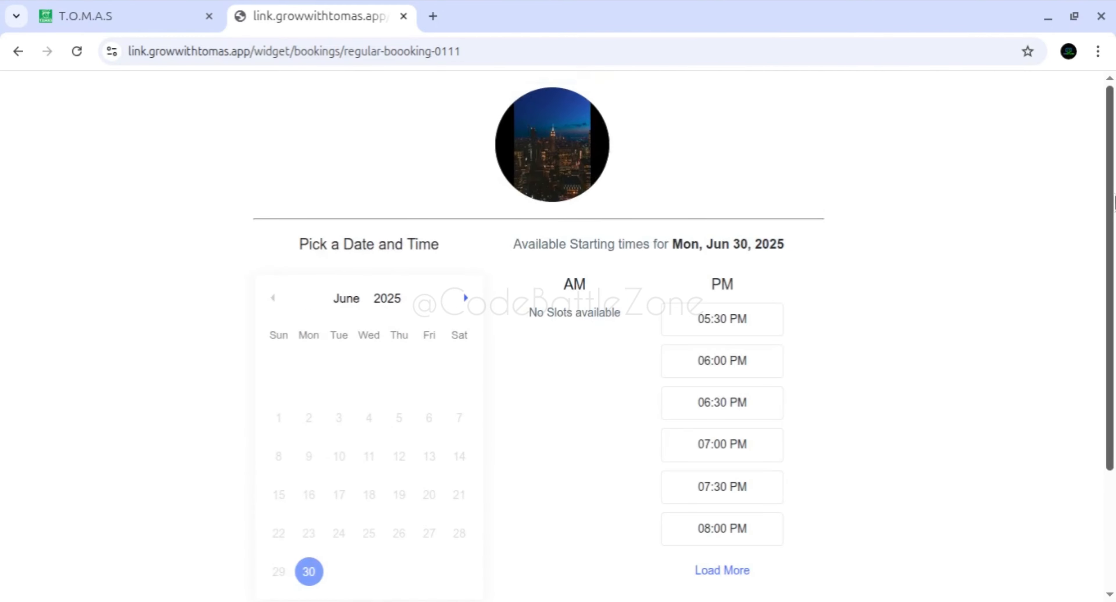
{"action": "scroll", "coordinate": [1112, 303], "scroll_direction": "down", "scroll_amount": 3}
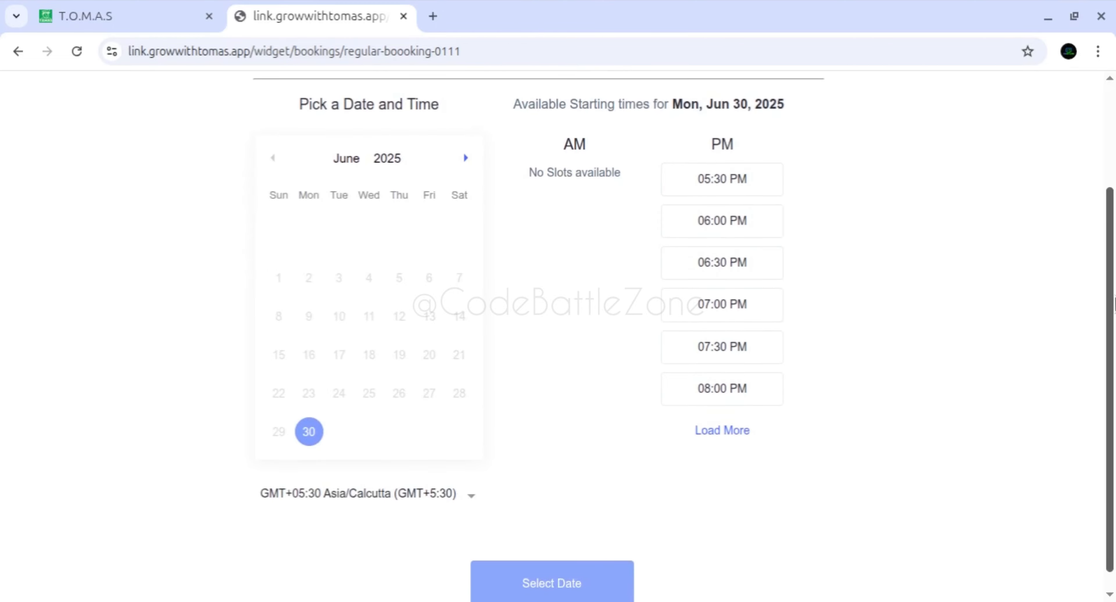
{"action": "scroll", "coordinate": [558, 304], "scroll_direction": "up", "scroll_amount": 1}
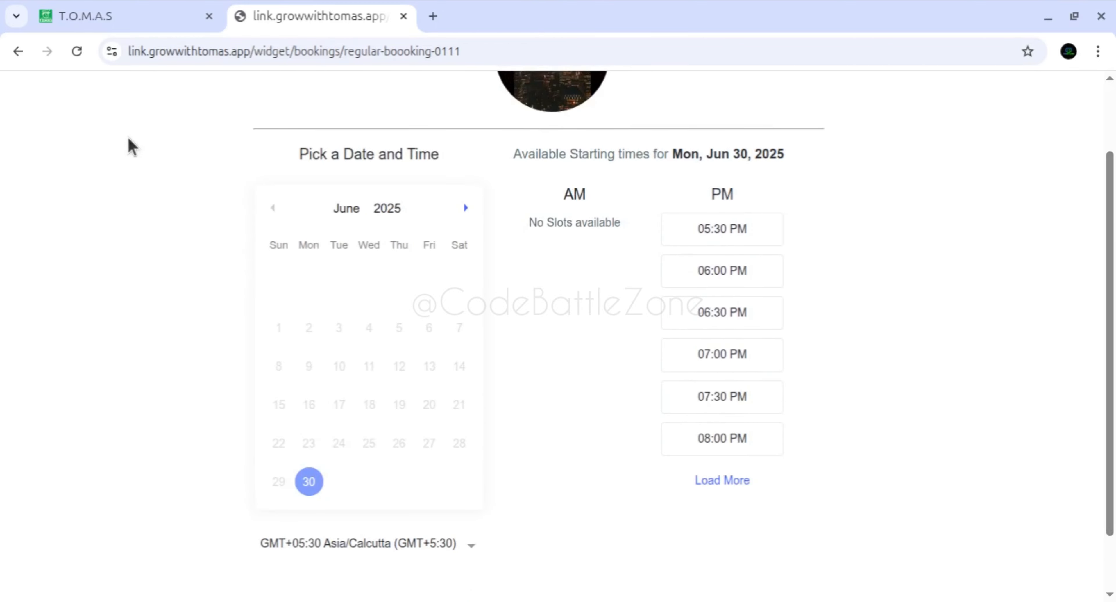
Reopen the Regular Booking Calendar's Customizations, set the Calendar widget style to Neo and save the calendar.
{"action": "left_click", "coordinate": [144, 25]}
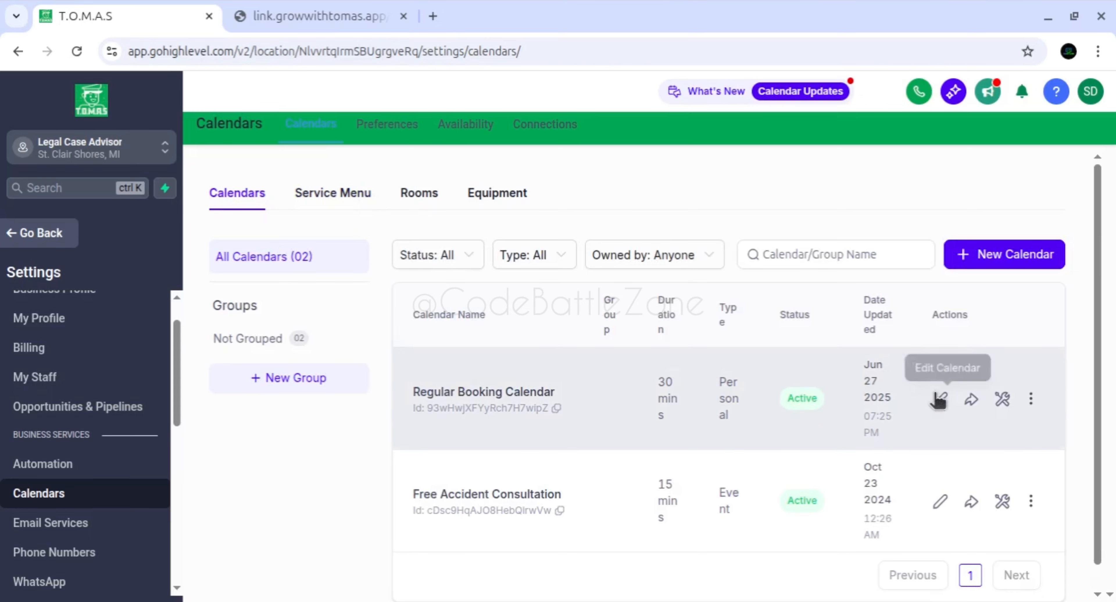
{"action": "left_click", "coordinate": [925, 391]}
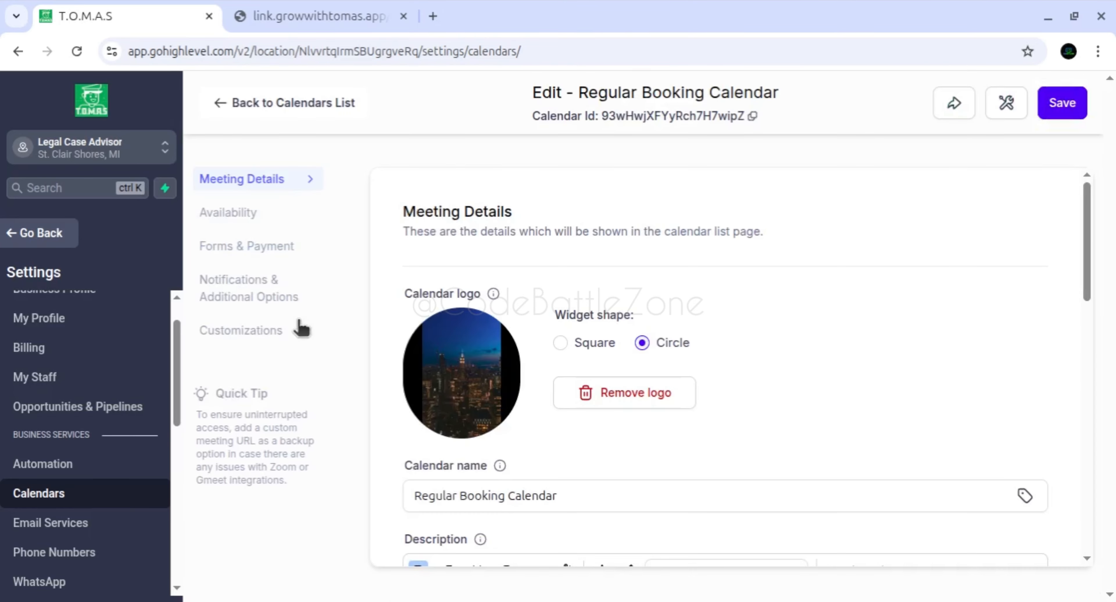
{"action": "left_click_drag", "start_coordinate": [1089, 211], "coordinate": [1089, 259]}
{"action": "left_click", "coordinate": [268, 333]}
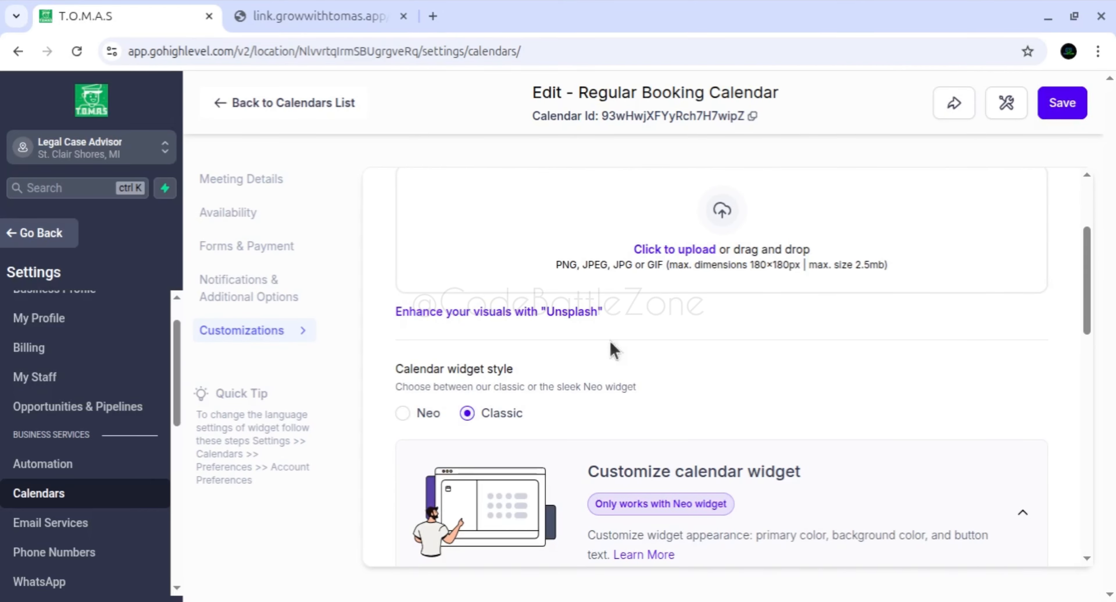
{"action": "left_click_drag", "start_coordinate": [1086, 287], "coordinate": [1087, 313]}
{"action": "left_click", "coordinate": [403, 312]}
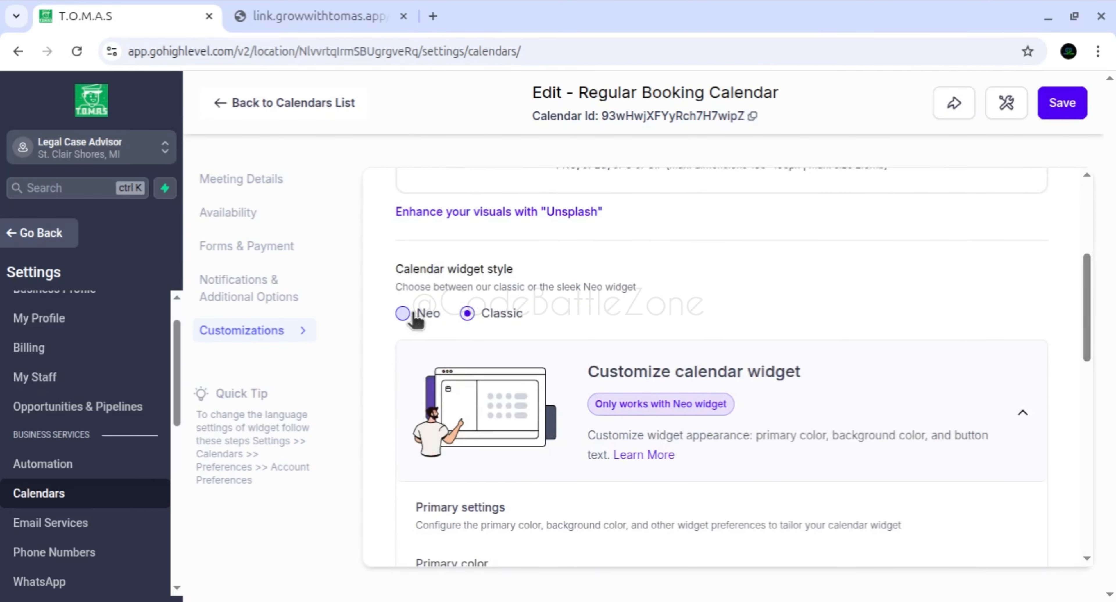
{"action": "left_click", "coordinate": [1062, 104]}
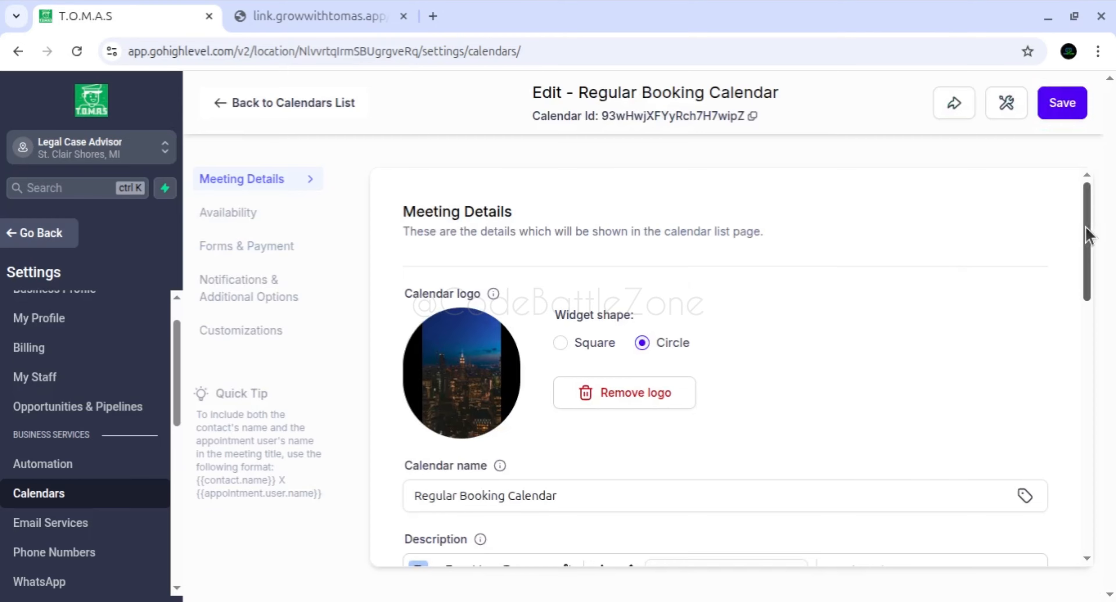
Return to the calendar's Customizations and set the widget's Primary color to red #F61717FF.
{"action": "left_click_drag", "start_coordinate": [1089, 217], "coordinate": [1087, 355]}
{"action": "left_click", "coordinate": [267, 330]}
{"action": "left_click_drag", "start_coordinate": [1088, 295], "coordinate": [1086, 346]}
{"action": "left_click", "coordinate": [433, 303]}
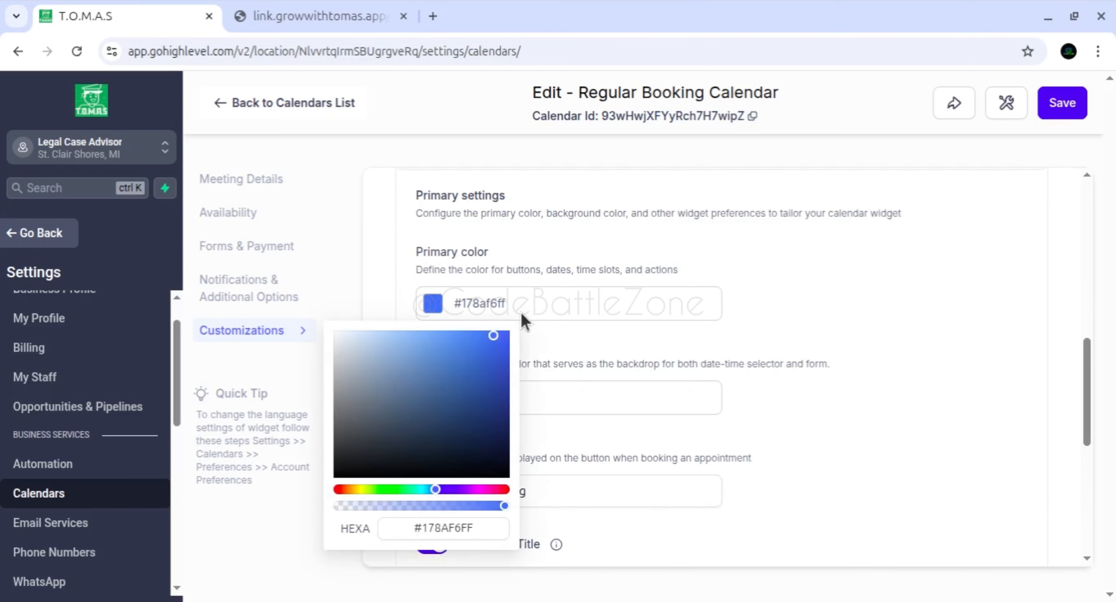
{"action": "left_click_drag", "start_coordinate": [436, 488], "coordinate": [551, 444]}
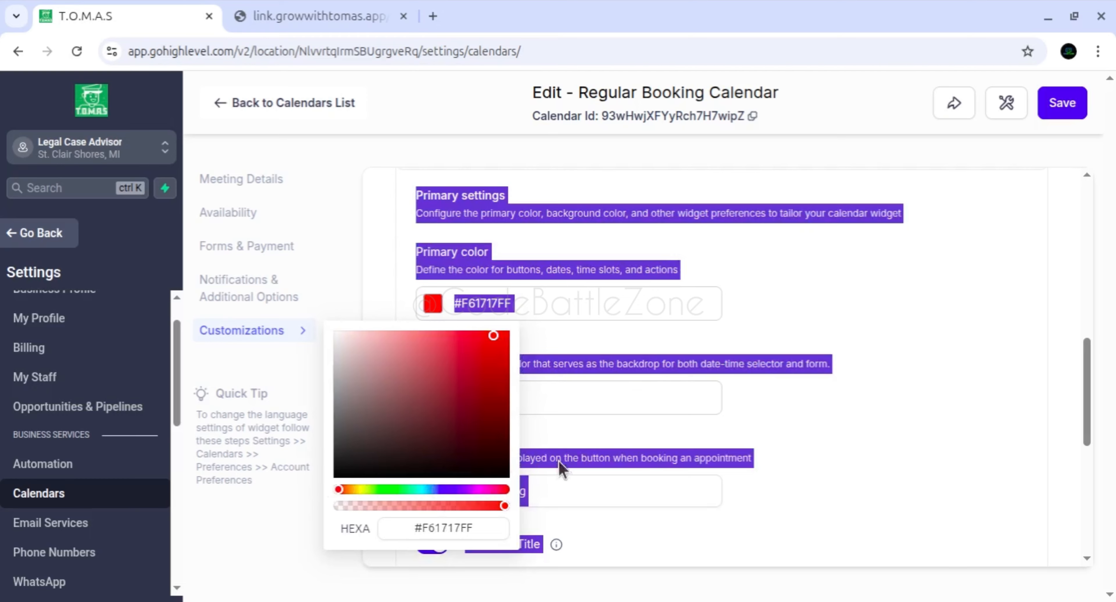
{"action": "left_click", "coordinate": [627, 432]}
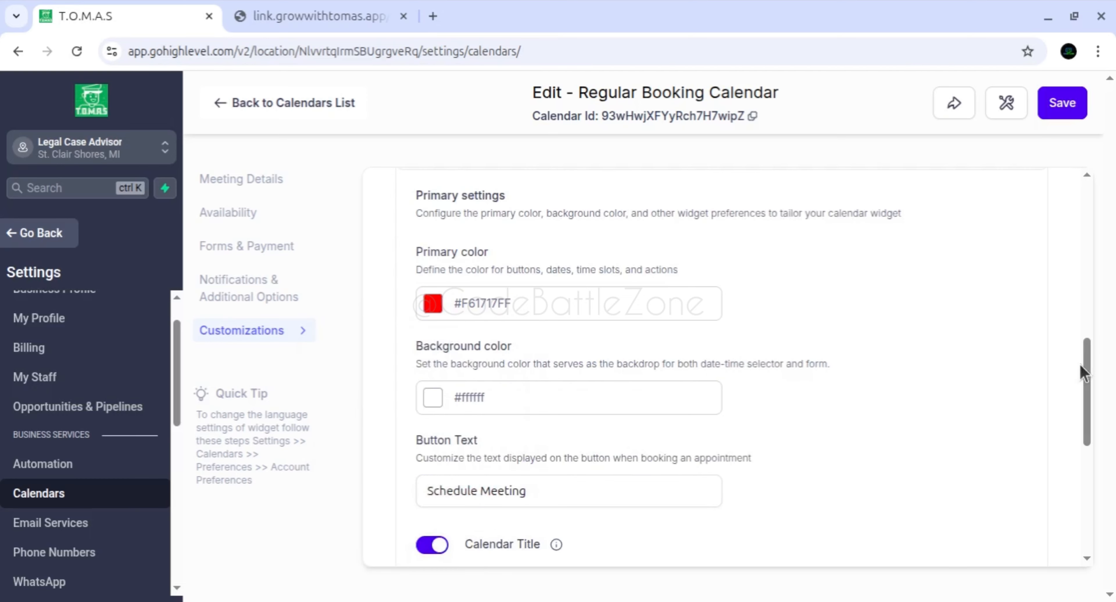
Review the widget's button text and title, description and details toggles, and locate the calendar description on the reloaded public booking page.
{"action": "left_click_drag", "start_coordinate": [1085, 370], "coordinate": [1086, 403]}
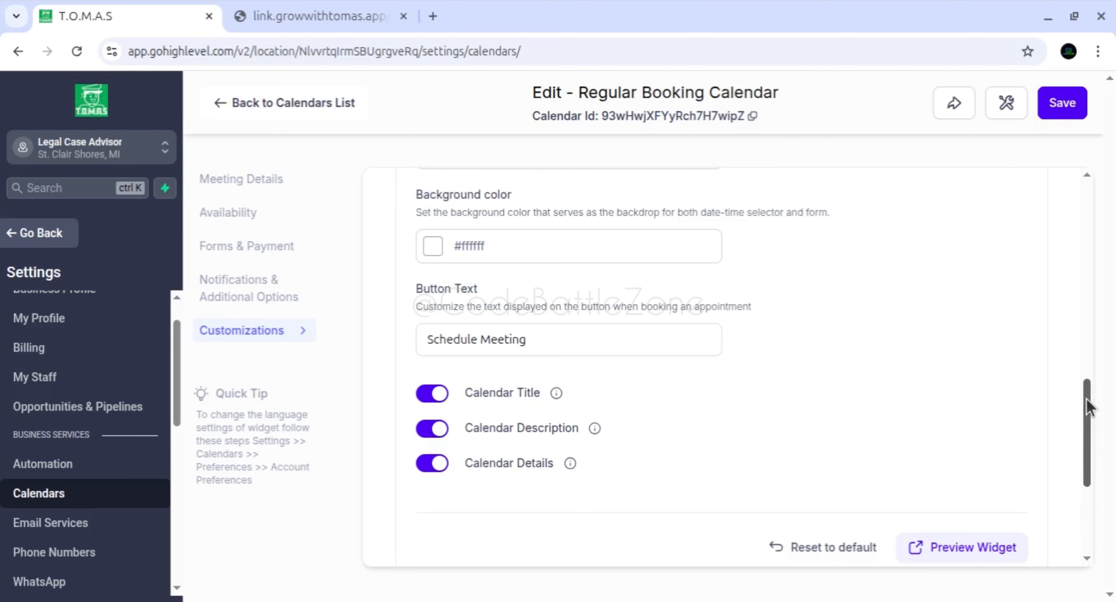
{"action": "left_click_drag", "start_coordinate": [1087, 398], "coordinate": [1088, 407]}
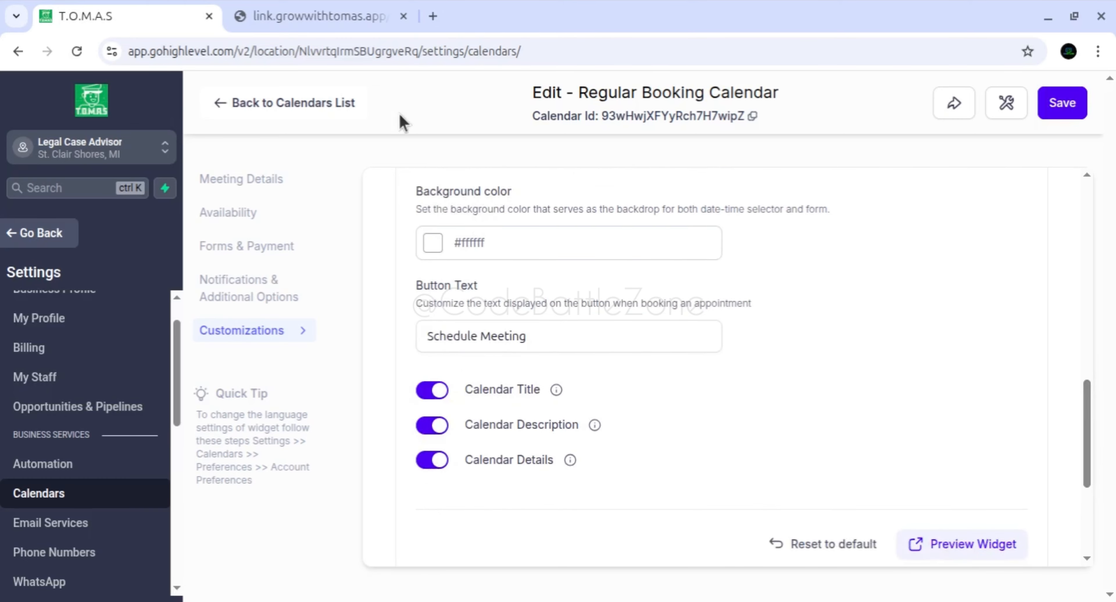
{"action": "left_click", "coordinate": [322, 18]}
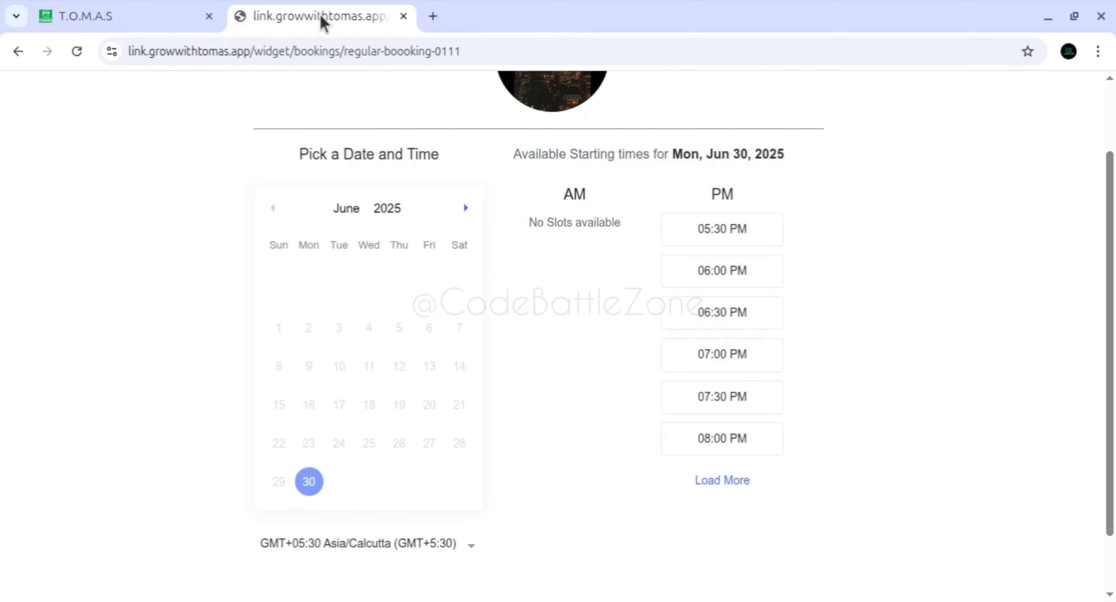
{"action": "left_click", "coordinate": [78, 52]}
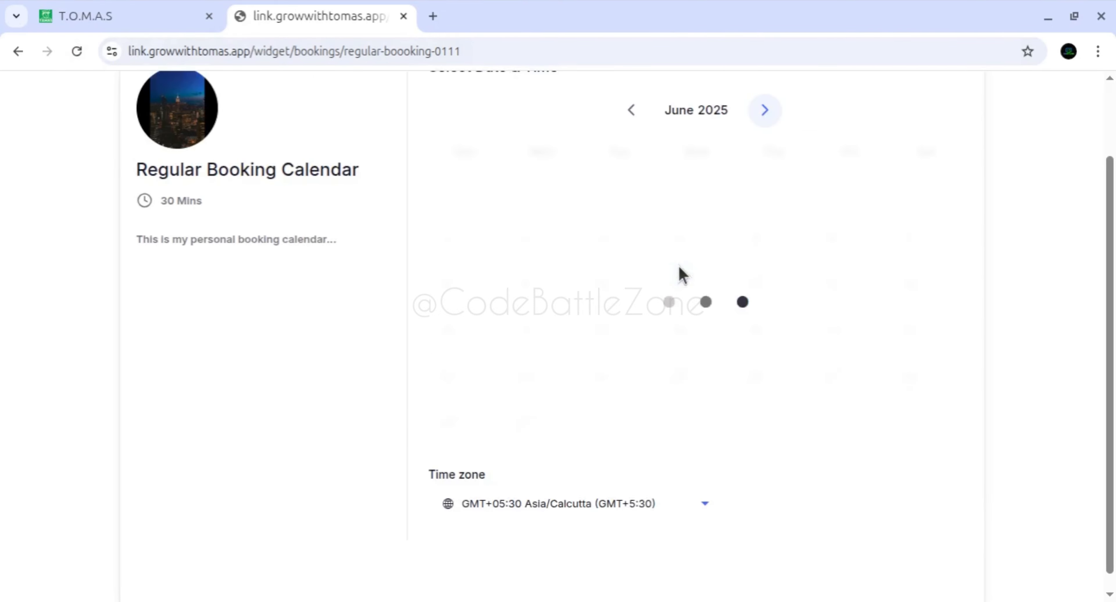
{"action": "triple_click", "coordinate": [201, 267]}
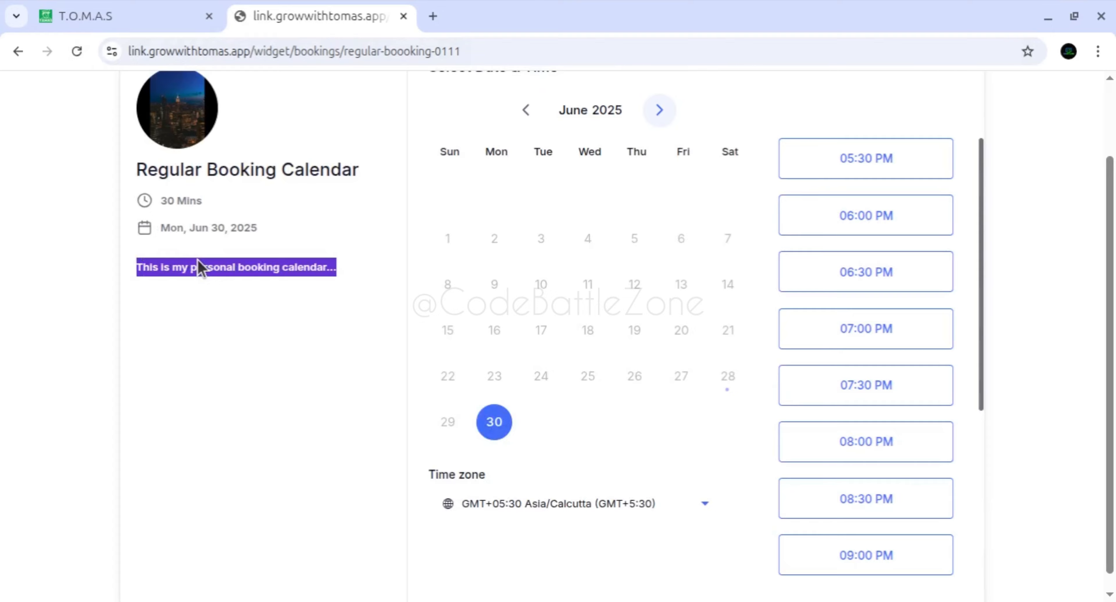
Turn off Calendar Description in the widget customizations and save the calendar.
{"action": "left_click", "coordinate": [179, 22]}
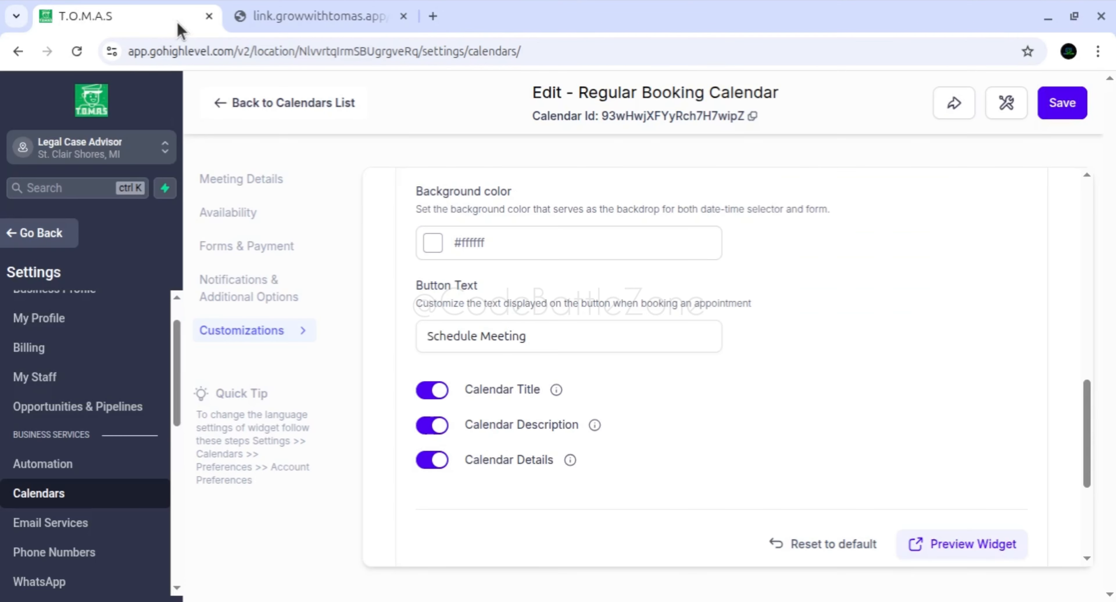
{"action": "left_click", "coordinate": [432, 424]}
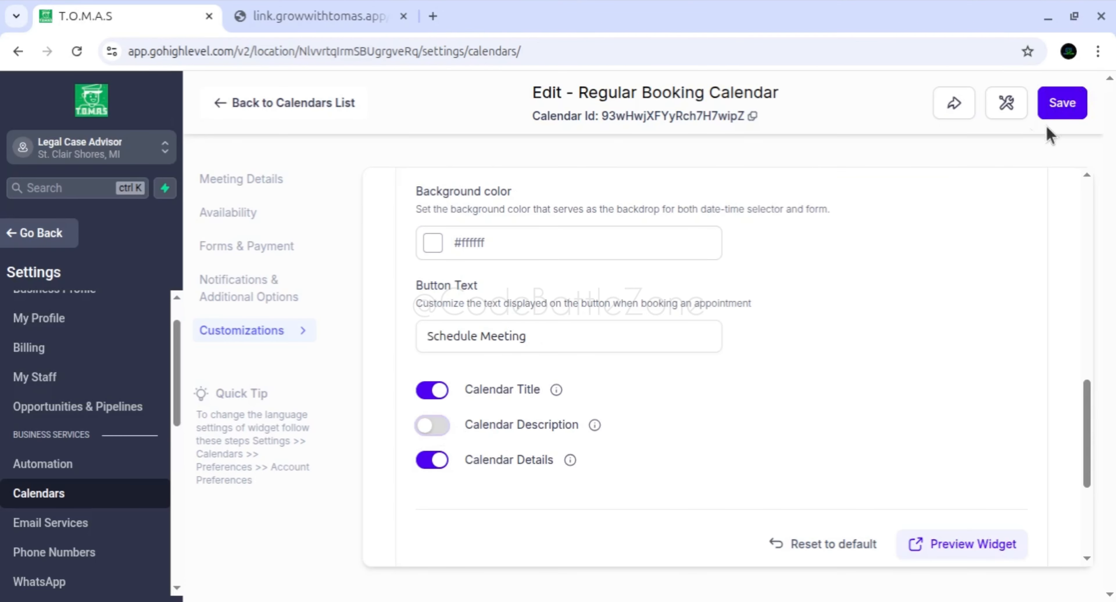
{"action": "left_click_drag", "start_coordinate": [1079, 407], "coordinate": [1082, 340]}
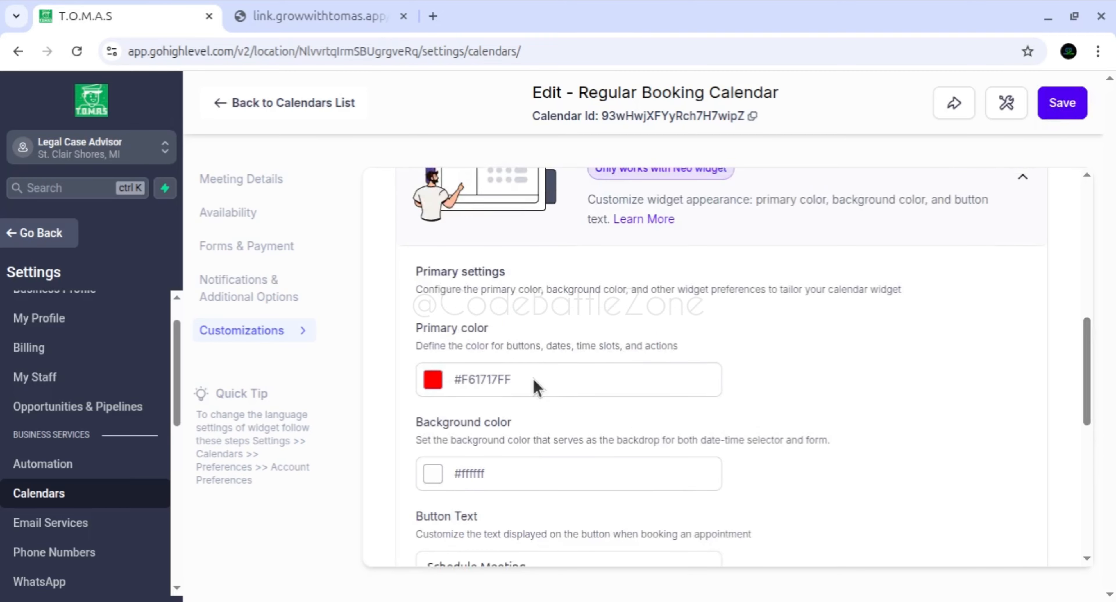
{"action": "left_click", "coordinate": [1063, 103]}
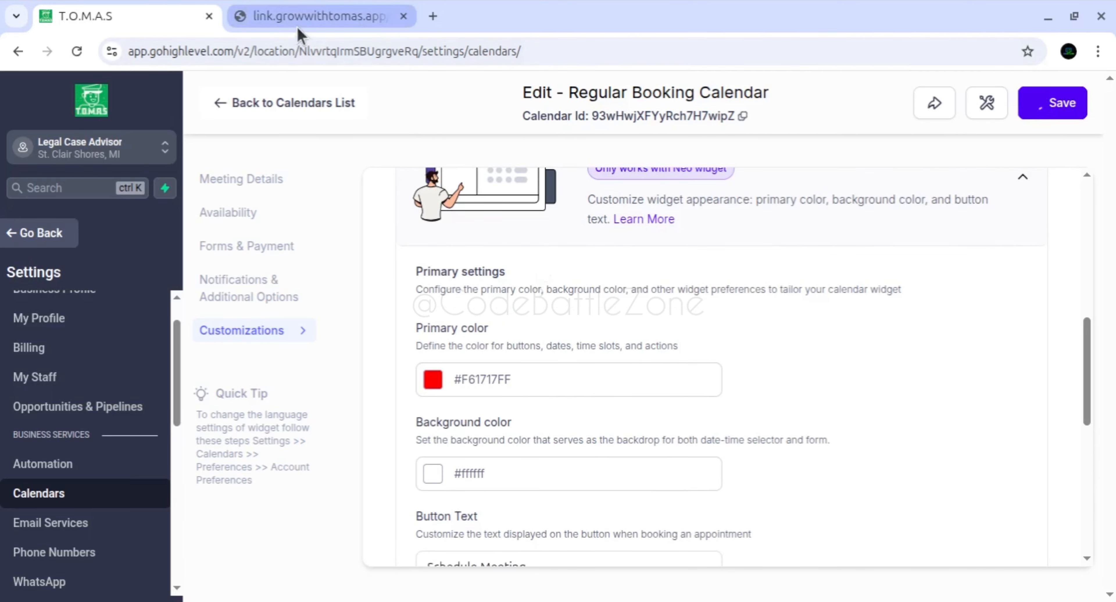
Reload the public booking page and check the Neo widget's primary color, description area and time slots.
{"action": "mouse_move", "coordinate": [306, 32]}
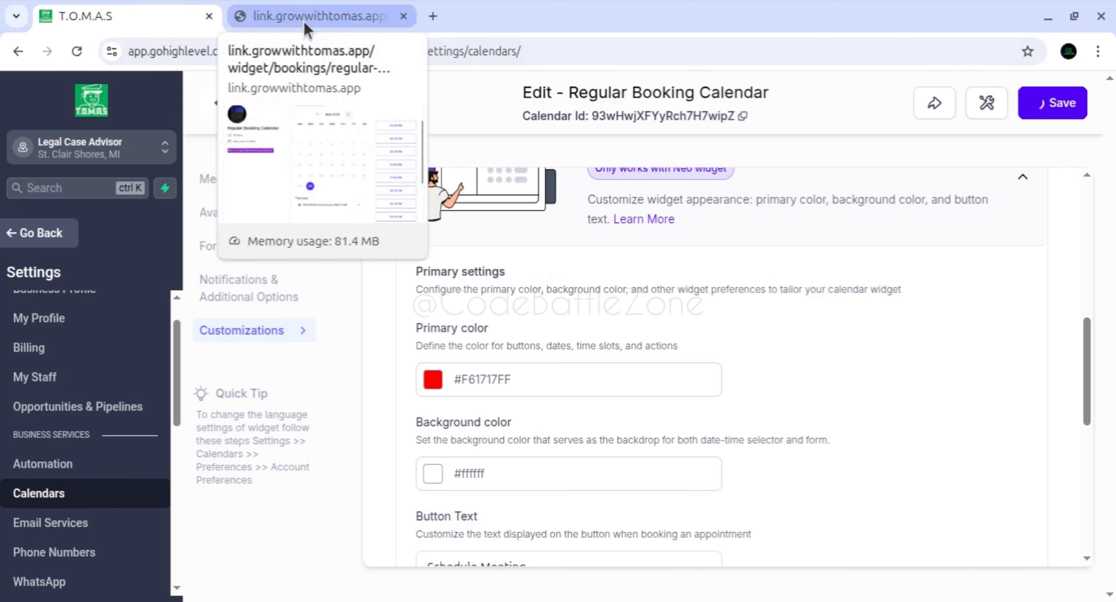
{"action": "left_click", "coordinate": [306, 28]}
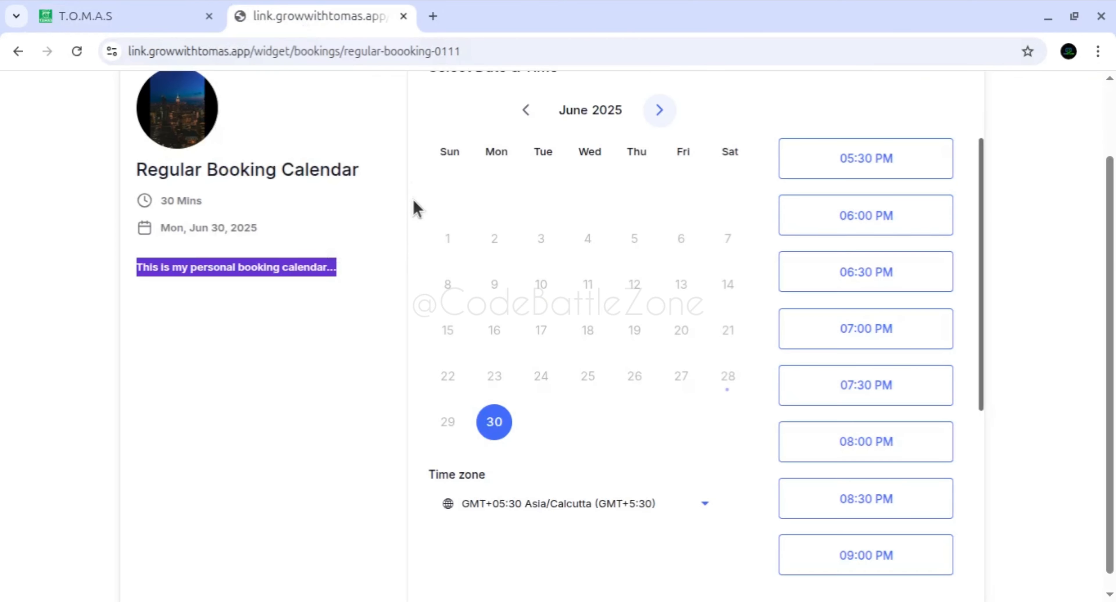
{"action": "left_click", "coordinate": [77, 58]}
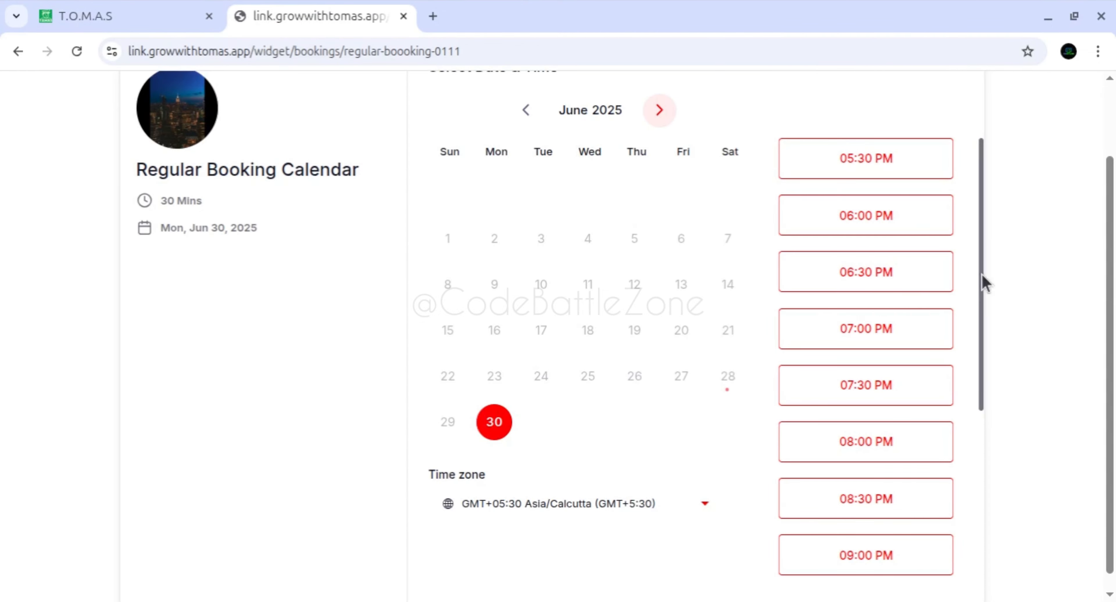
{"action": "mouse_move", "coordinate": [984, 257]}
{"action": "left_mouse_down"}
{"action": "mouse_move", "coordinate": [975, 536]}
{"action": "mouse_move", "coordinate": [977, 264]}
{"action": "left_mouse_up"}
{"action": "left_click", "coordinate": [977, 347]}
Select the 06:00 PM slot on June 30, 2025, review the Enter Details form and its button, and return to date selection.
{"action": "left_click", "coordinate": [806, 226]}
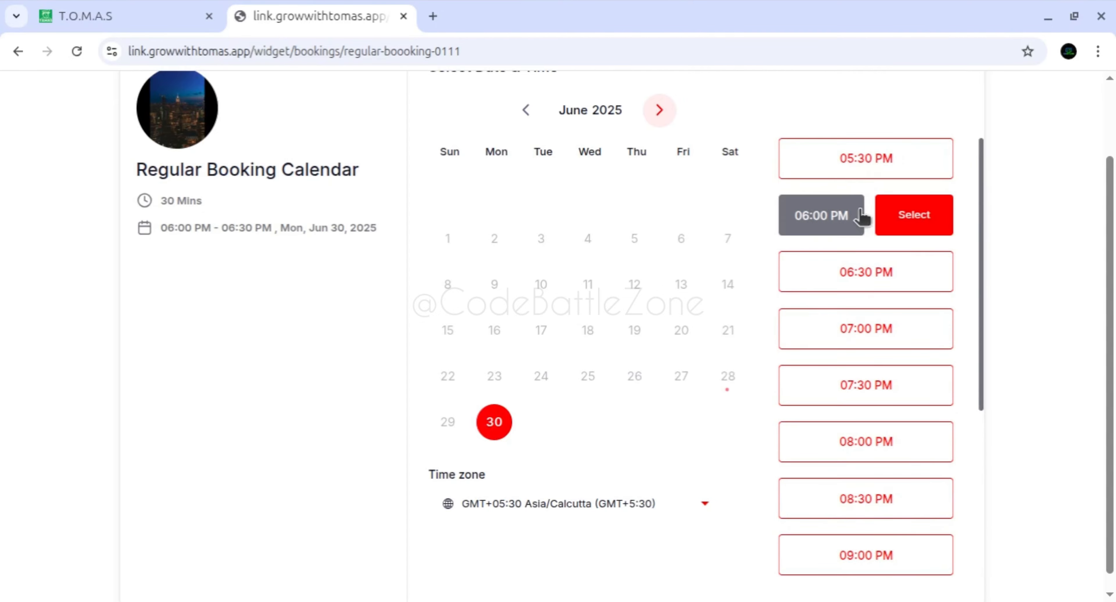
{"action": "left_click", "coordinate": [915, 215]}
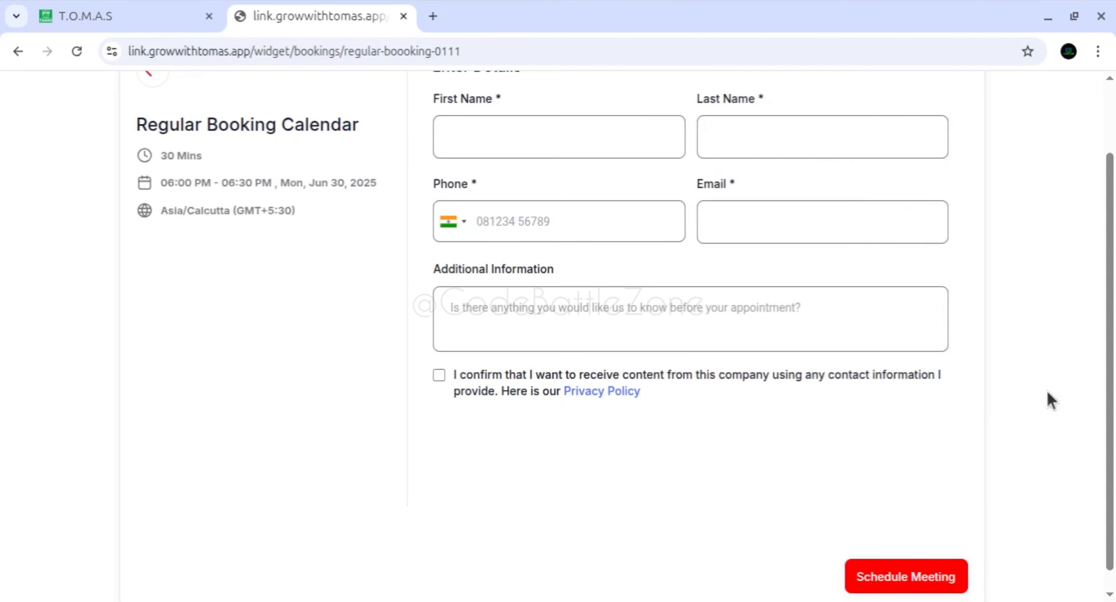
{"action": "mouse_move", "coordinate": [1111, 345]}
{"action": "left_mouse_down"}
{"action": "mouse_move", "coordinate": [1114, 265]}
{"action": "mouse_move", "coordinate": [1115, 356]}
{"action": "left_mouse_up"}
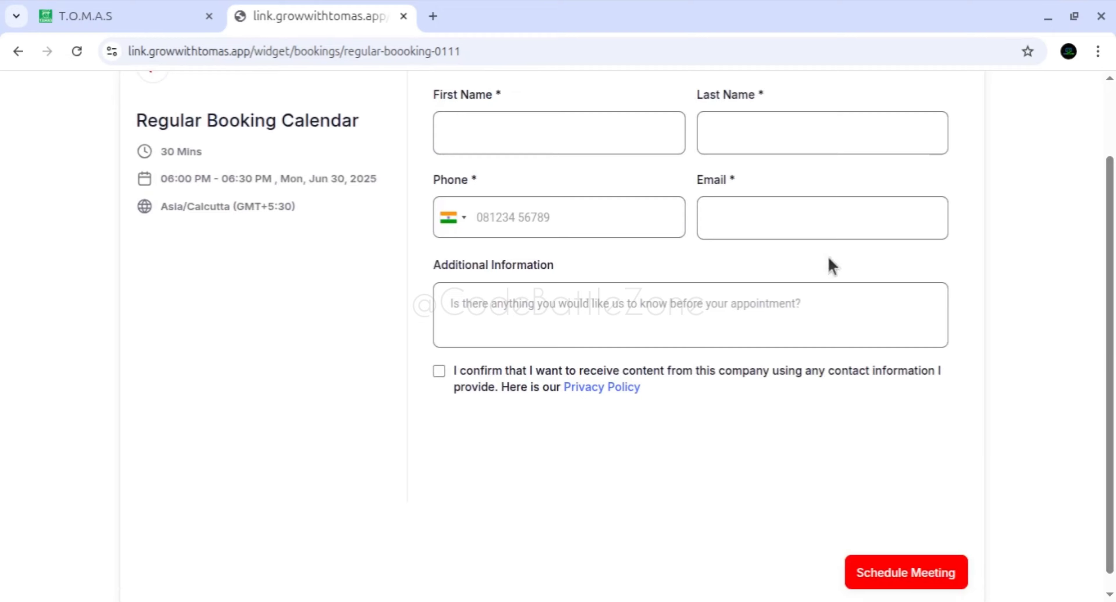
{"action": "left_click_drag", "start_coordinate": [1106, 182], "coordinate": [1108, 111]}
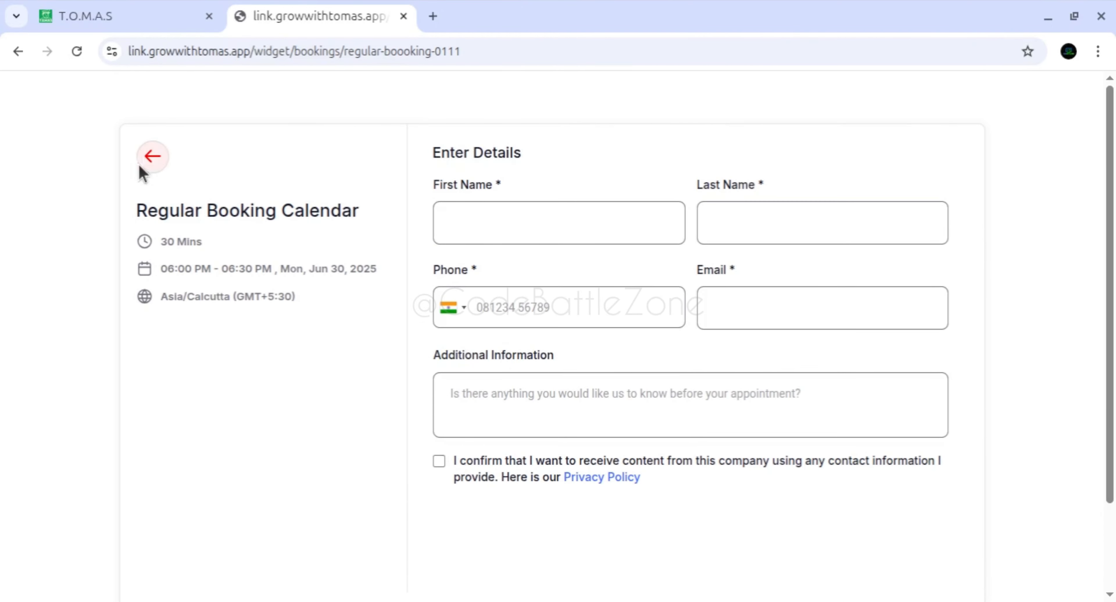
{"action": "left_click", "coordinate": [147, 162]}
Open the Regular Booking Calendar for editing, locate the custom code box in its Customizations and enlarge it slightly.
{"action": "left_click", "coordinate": [165, 20]}
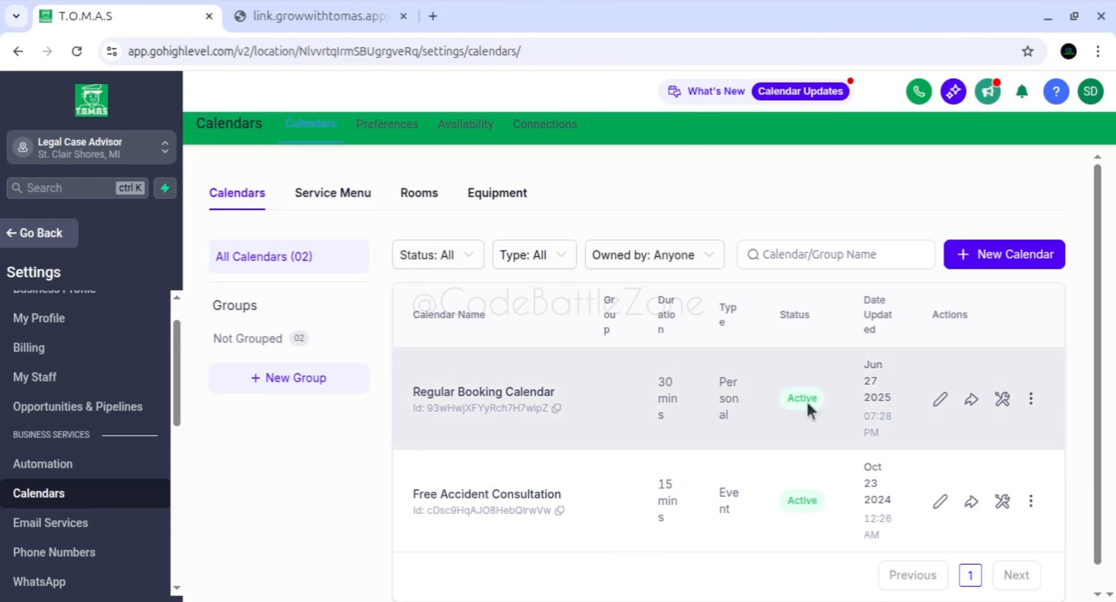
{"action": "left_click", "coordinate": [941, 398]}
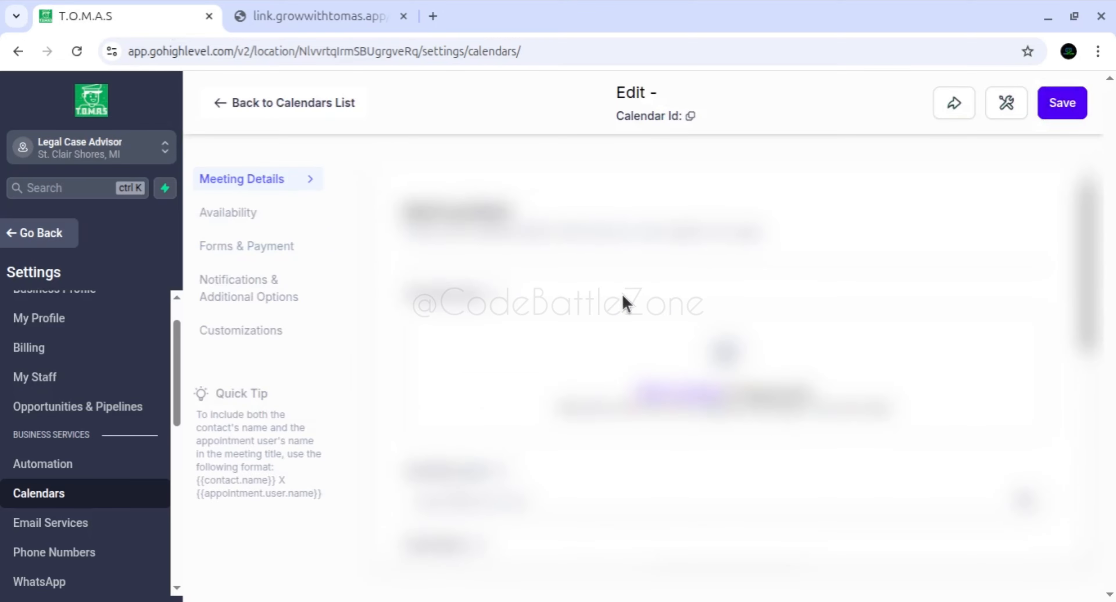
{"action": "left_click_drag", "start_coordinate": [1087, 248], "coordinate": [1105, 459]}
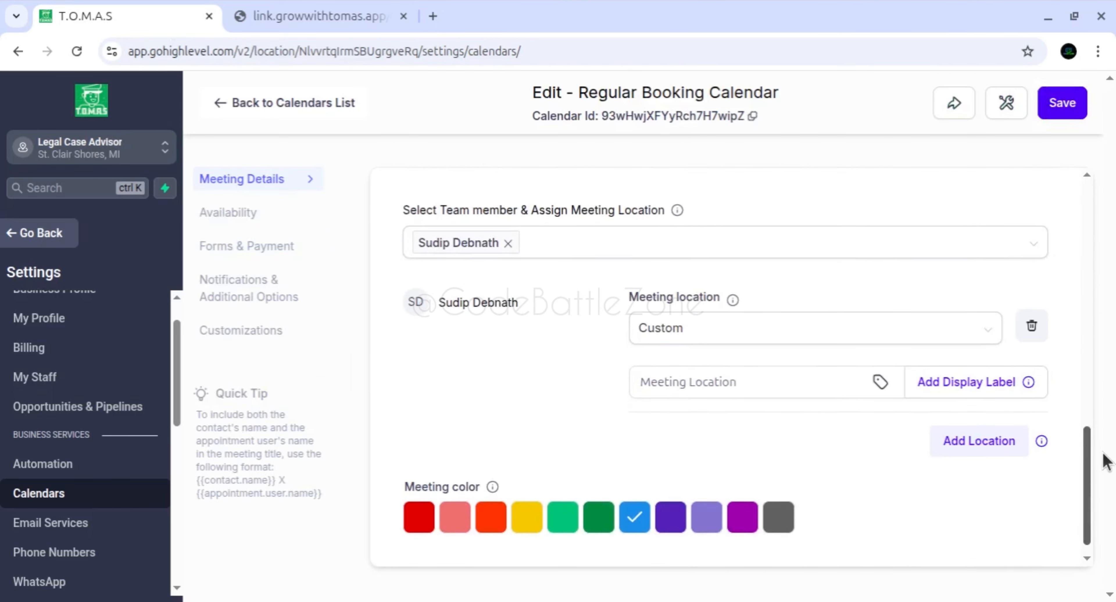
{"action": "left_click", "coordinate": [265, 326]}
{"action": "left_click_drag", "start_coordinate": [1087, 415], "coordinate": [1090, 463]}
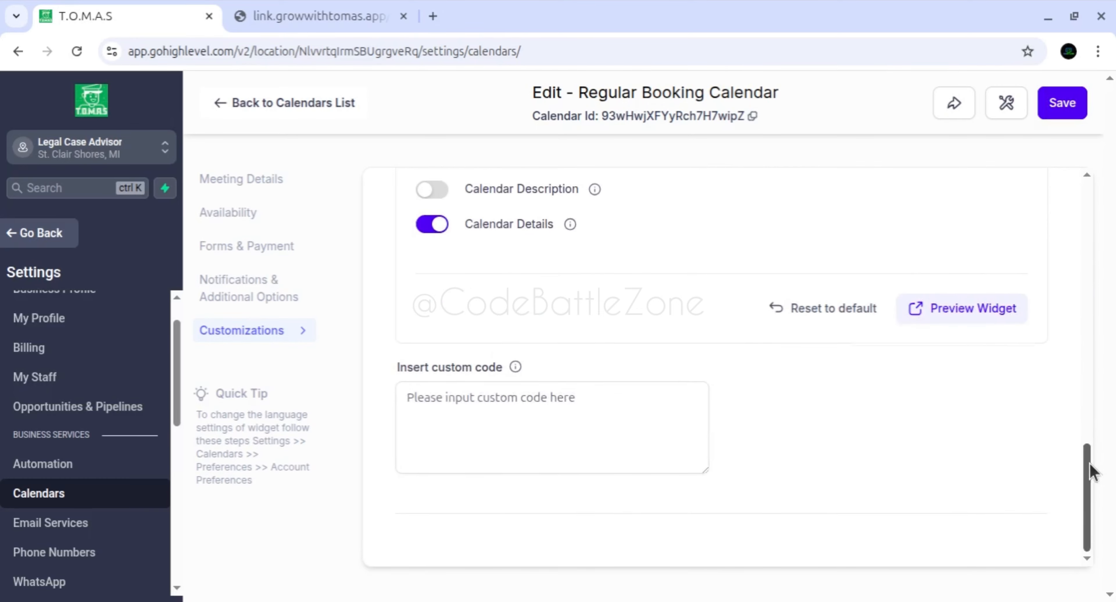
{"action": "left_click", "coordinate": [522, 413]}
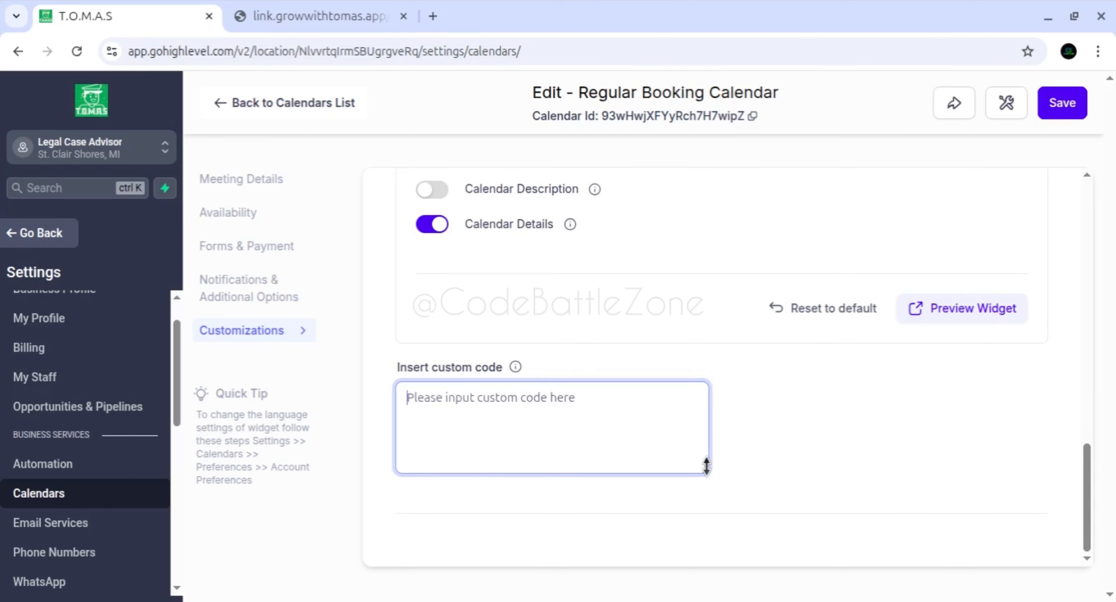
{"action": "left_click_drag", "start_coordinate": [707, 465], "coordinate": [720, 488]}
Switch to the public booking page and inspect the Select Date & Time heading with the browser's developer tools.
{"action": "left_click", "coordinate": [324, 15]}
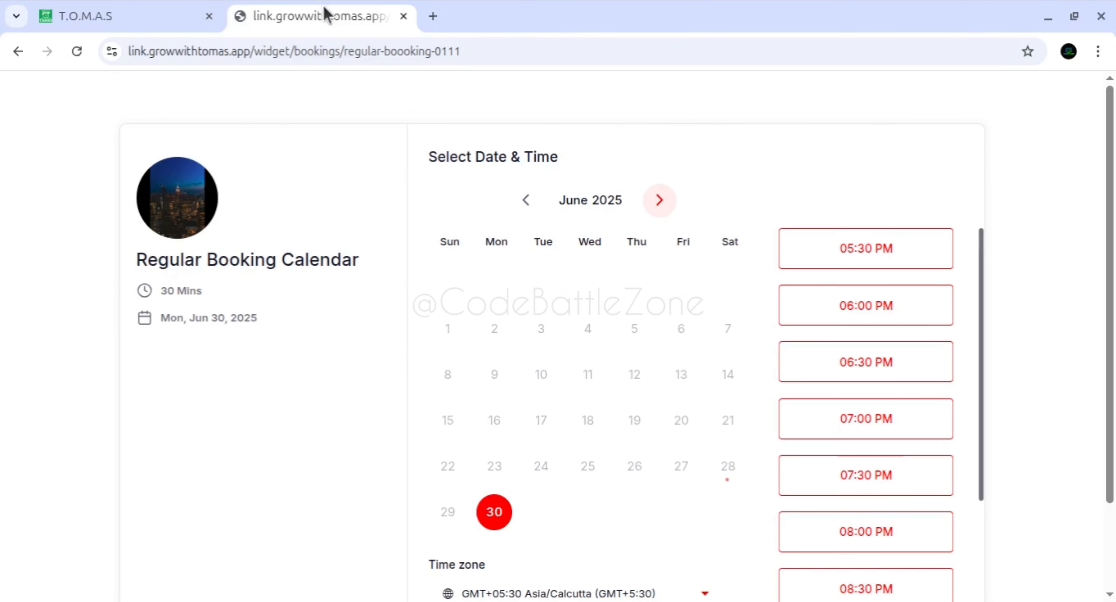
{"action": "right_click", "coordinate": [452, 151]}
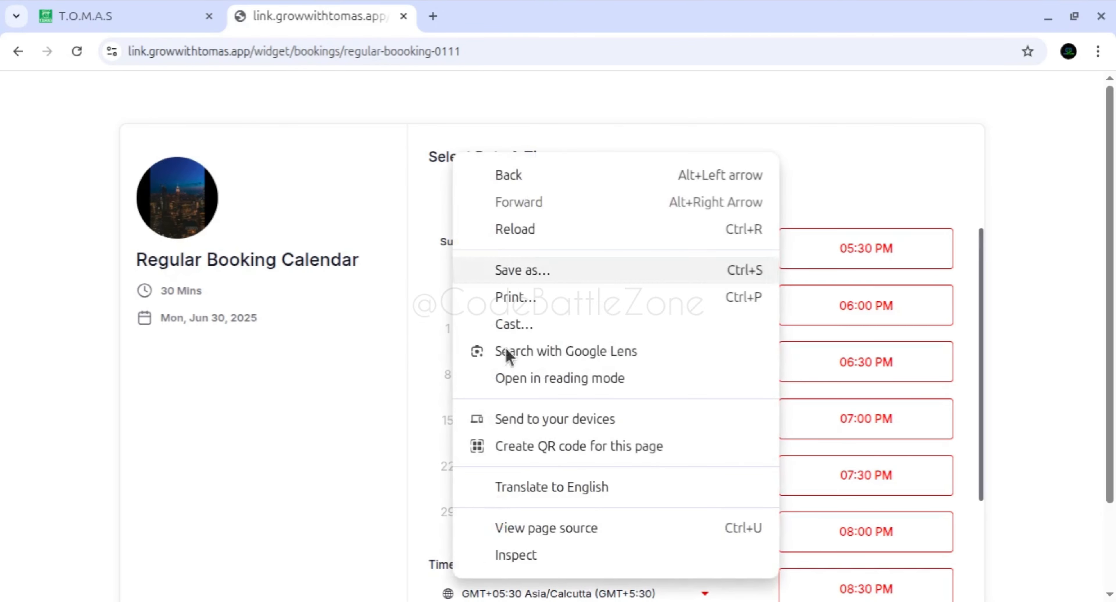
{"action": "left_click", "coordinate": [502, 554]}
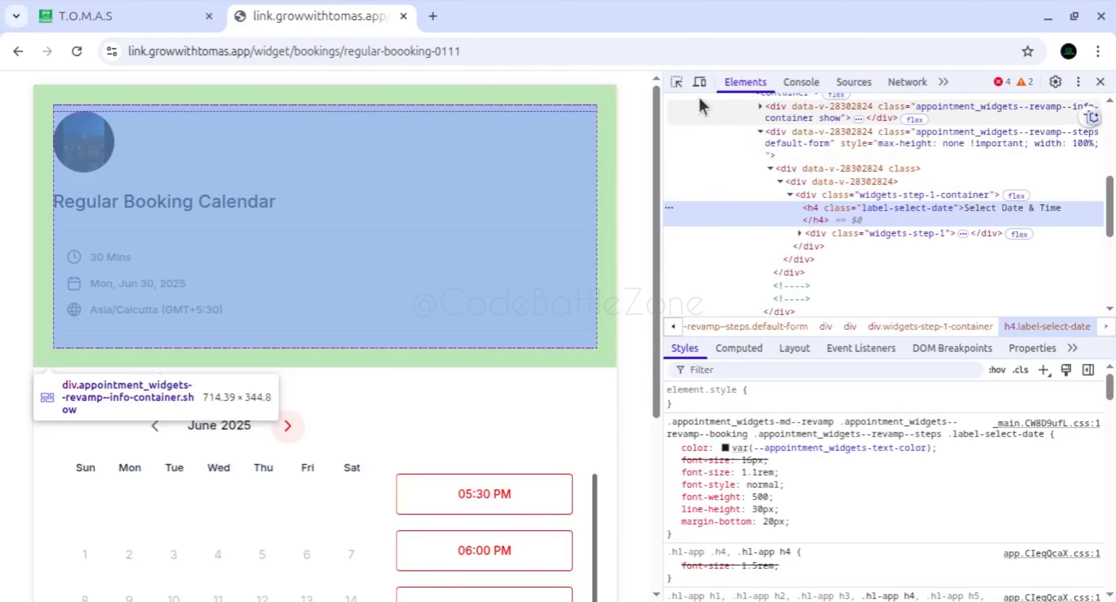
{"action": "left_click", "coordinate": [553, 222]}
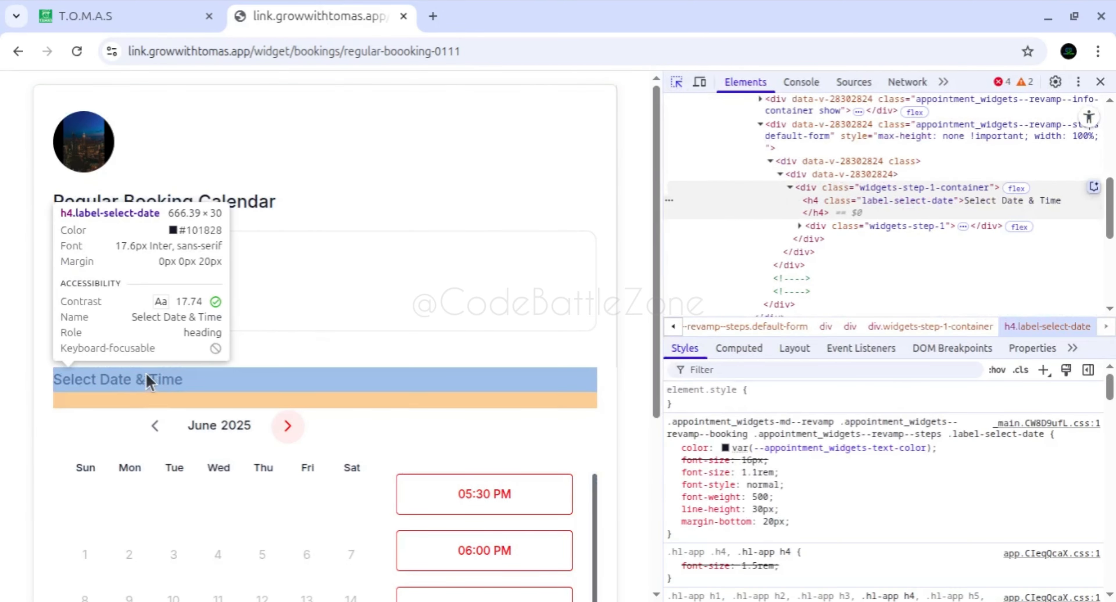
{"action": "left_click", "coordinate": [143, 379]}
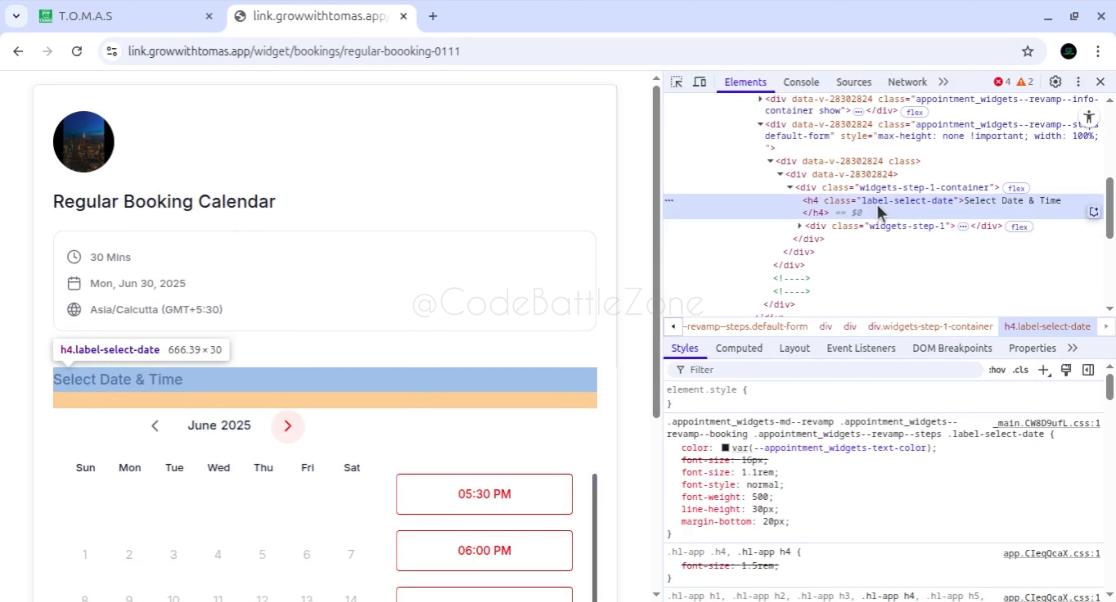
Examine the widgets-step-1-container class and the calendarAppointmentBookingMain id in the booking page's markup.
{"action": "double_click", "coordinate": [872, 188]}
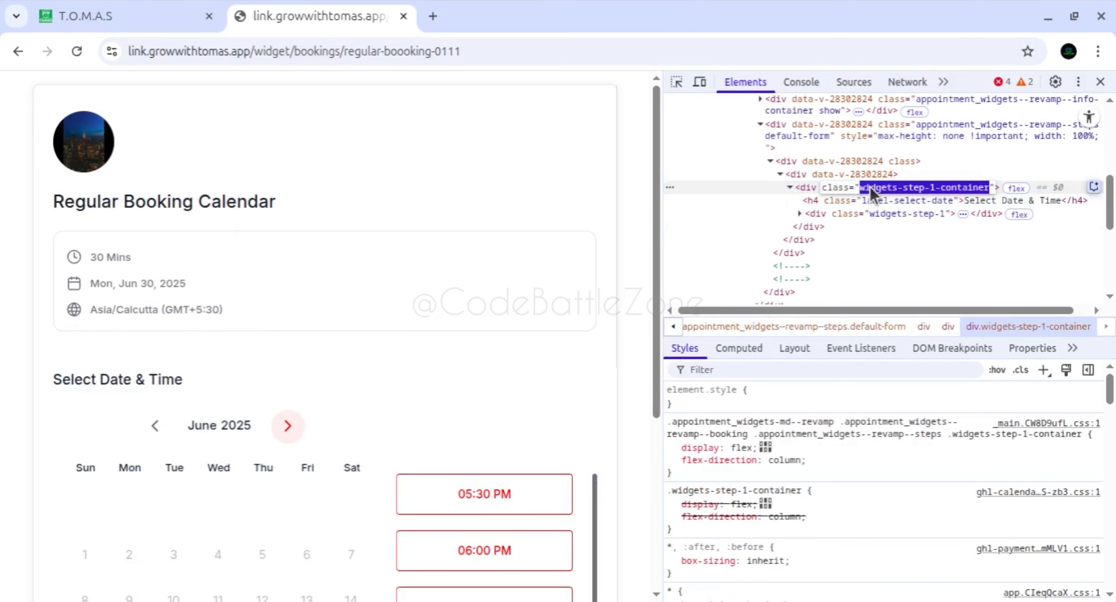
{"action": "left_click_drag", "start_coordinate": [1109, 182], "coordinate": [1109, 133]}
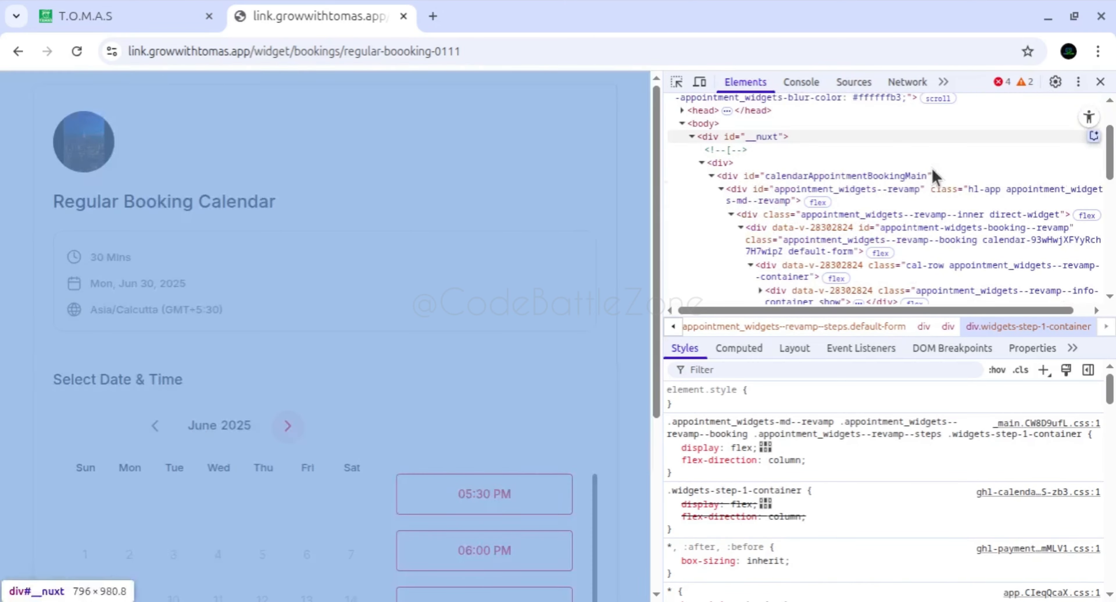
{"action": "left_click", "coordinate": [837, 177]}
{"action": "double_click", "coordinate": [836, 177]}
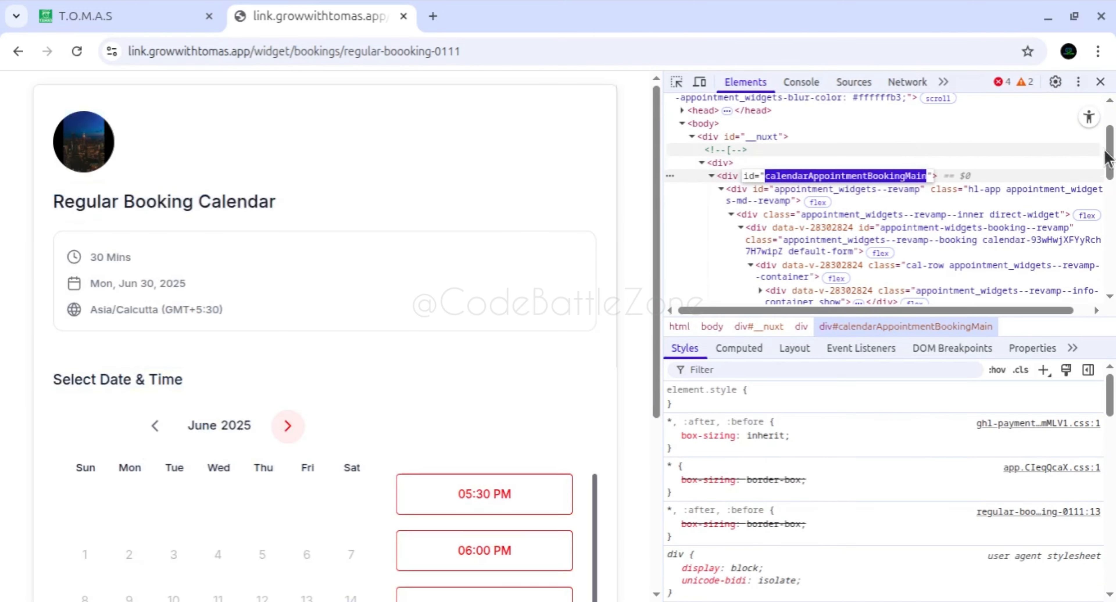
{"action": "left_click_drag", "start_coordinate": [1110, 152], "coordinate": [1112, 202]}
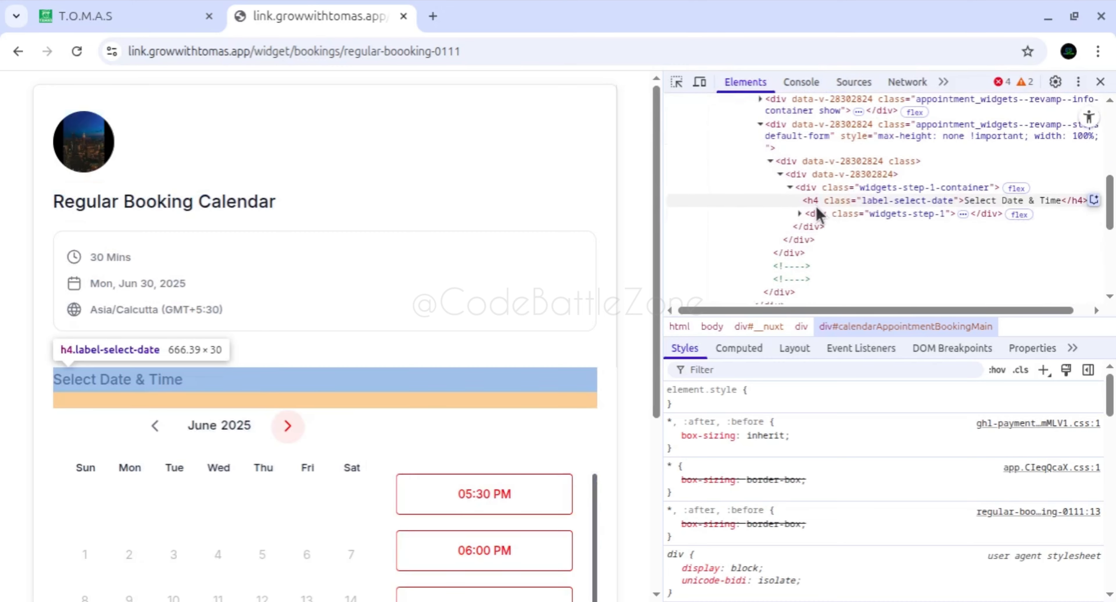
Collapse the widgets-step-1-container element, examine the class of the default-form steps container enclosing it, and close the developer tools.
{"action": "left_click", "coordinate": [789, 189]}
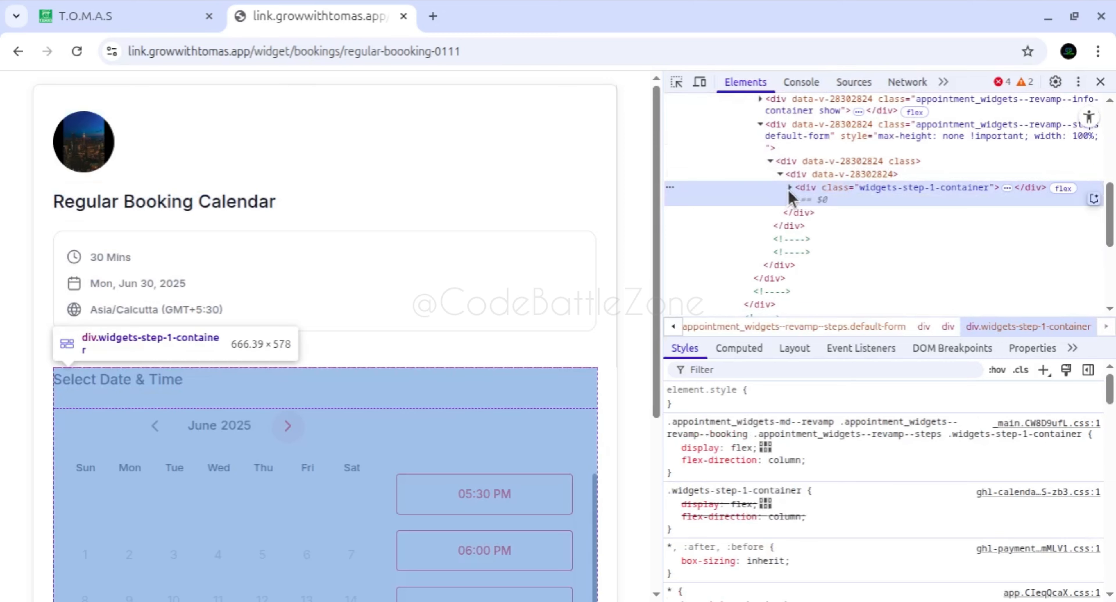
{"action": "left_click", "coordinate": [790, 187]}
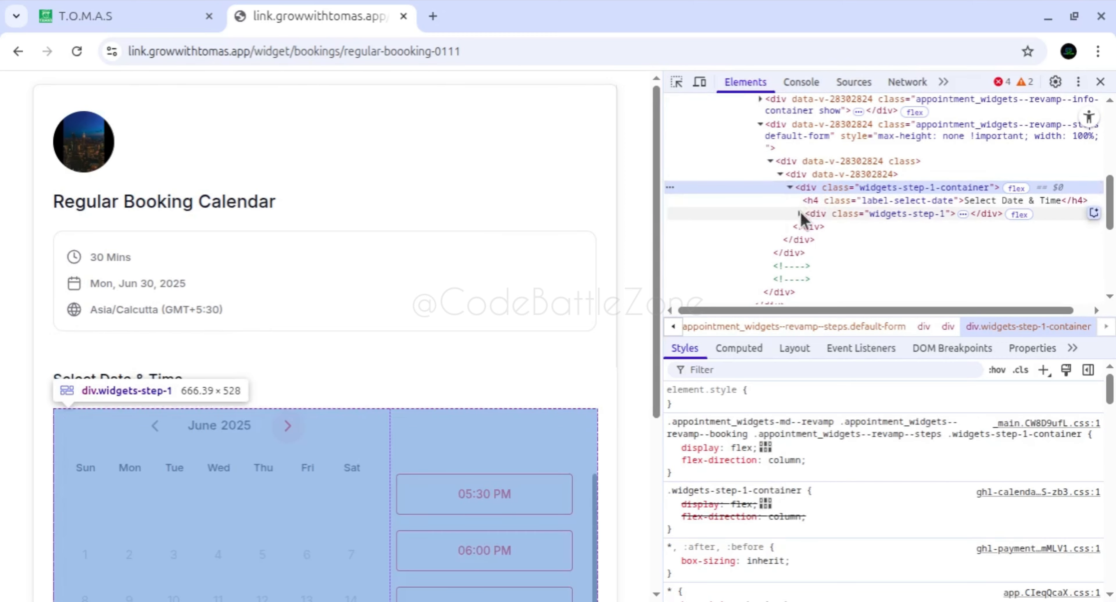
{"action": "left_click", "coordinate": [790, 188]}
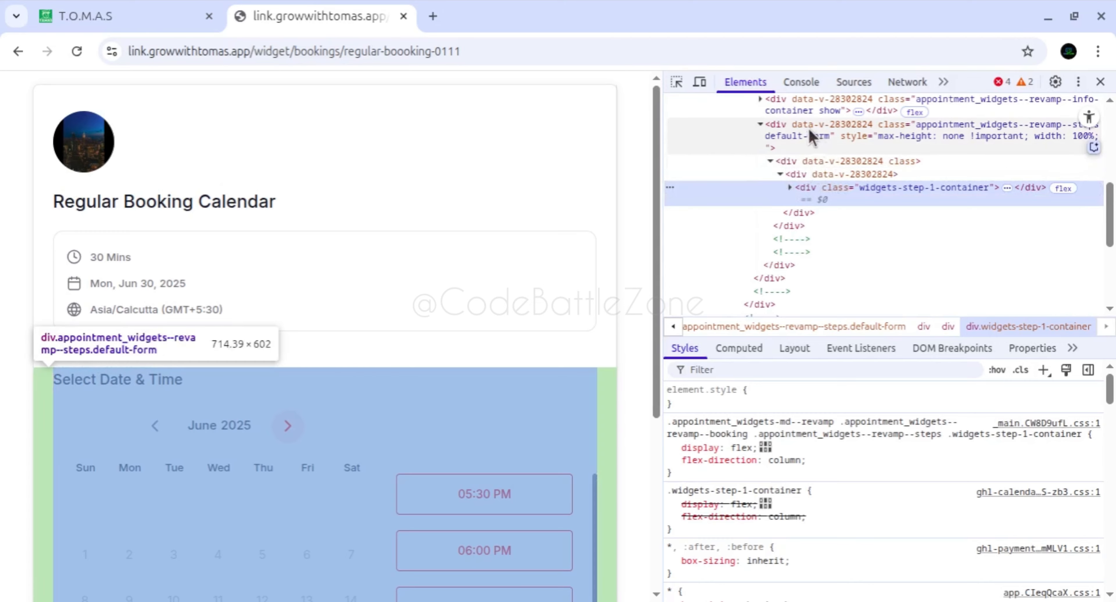
{"action": "double_click", "coordinate": [940, 124]}
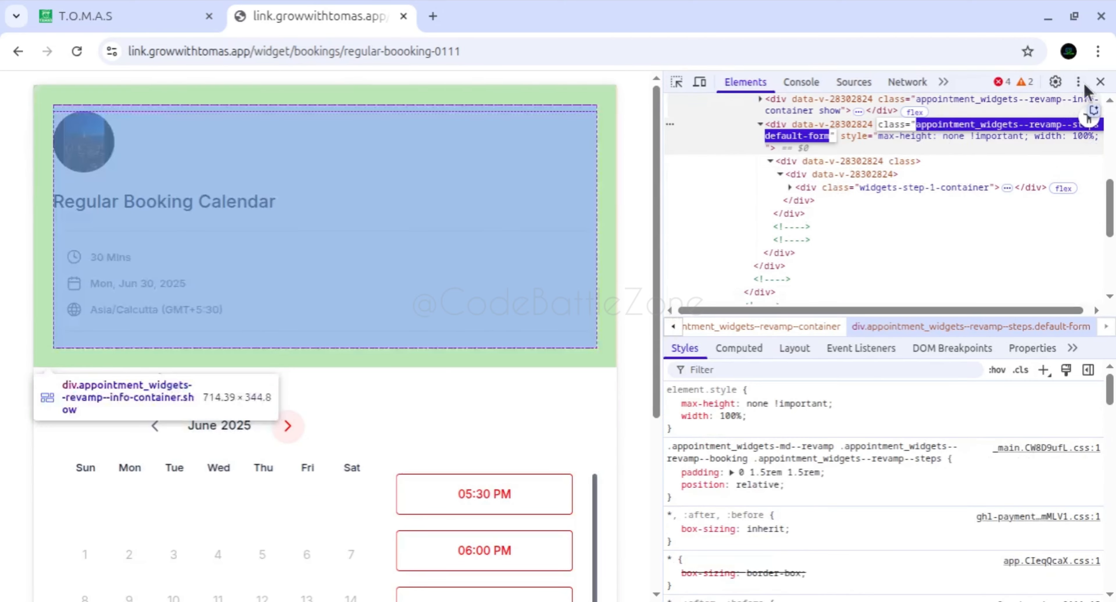
{"action": "left_click", "coordinate": [1101, 81]}
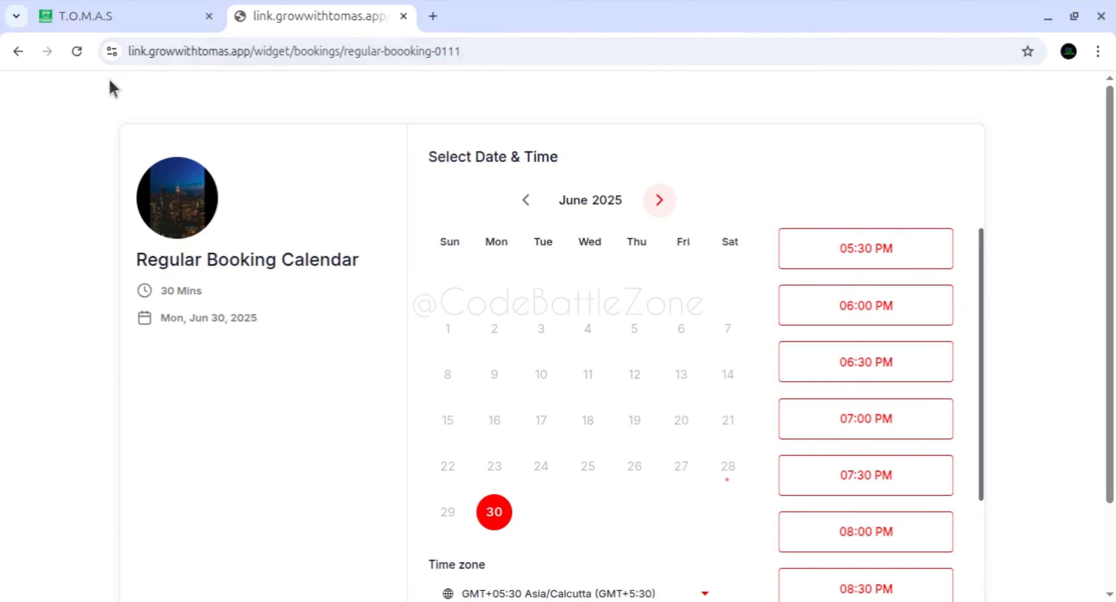
Return to the calendar's Customizations, enlarge the custom code box further and look over the widget options above it.
{"action": "left_click", "coordinate": [128, 26]}
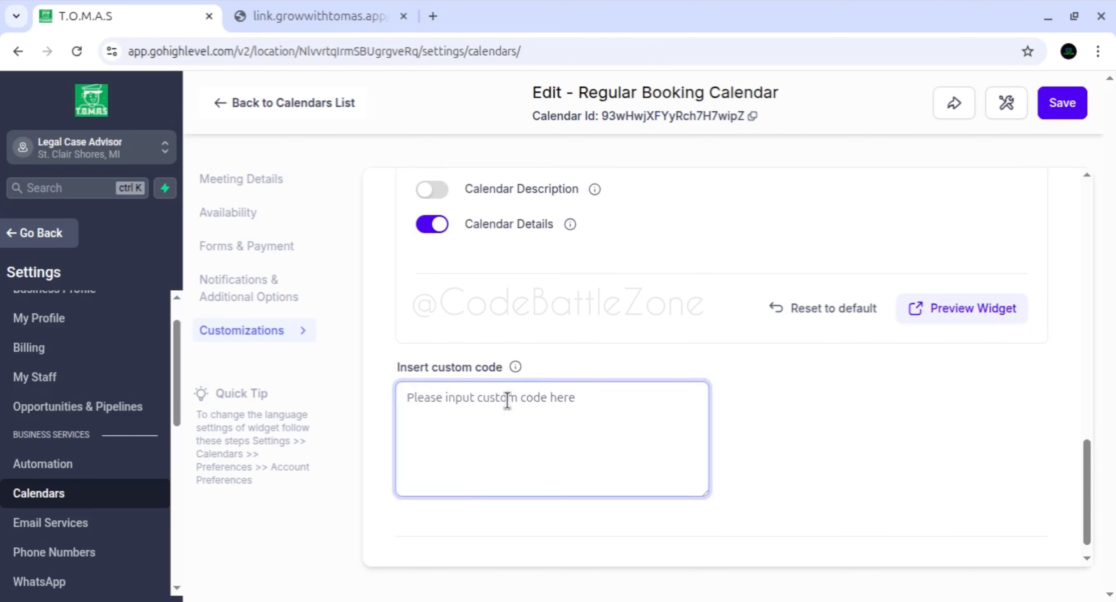
{"action": "left_click_drag", "start_coordinate": [708, 492], "coordinate": [732, 547]}
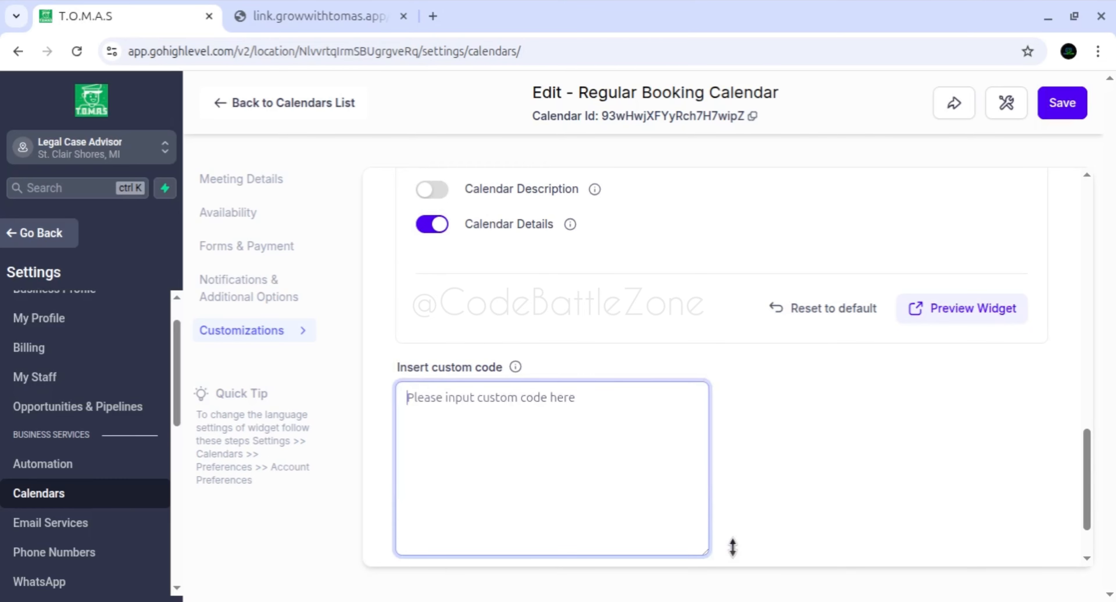
{"action": "left_click_drag", "start_coordinate": [1090, 464], "coordinate": [1092, 423]}
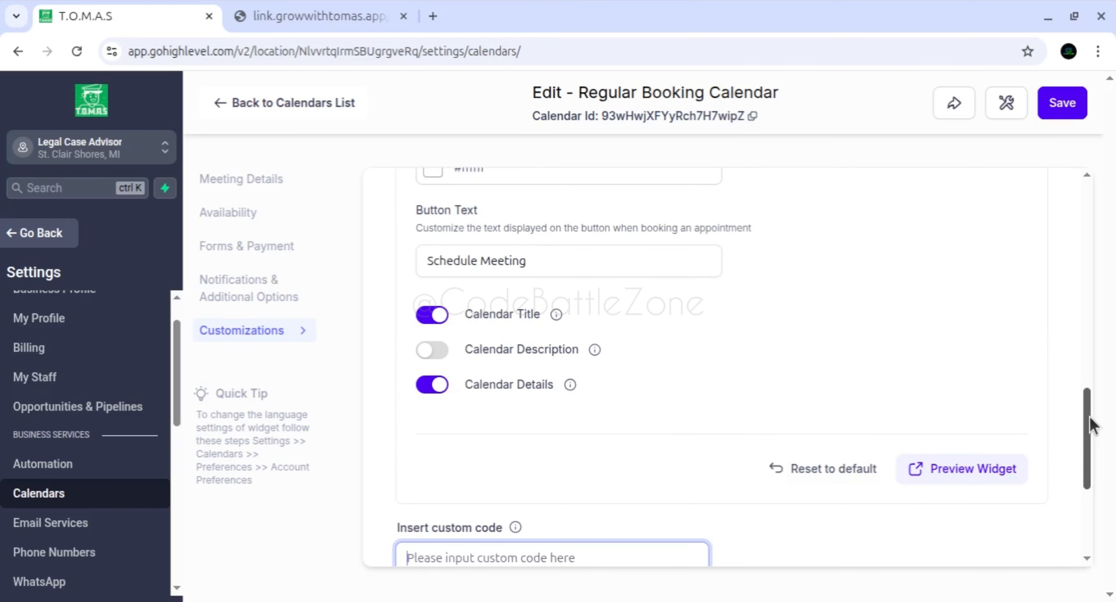
{"action": "left_click_drag", "start_coordinate": [1090, 417], "coordinate": [1089, 383]}
Set the widget's button text to "Schedule Personal Meeting" and save the calendar.
{"action": "double_click", "coordinate": [447, 393]}
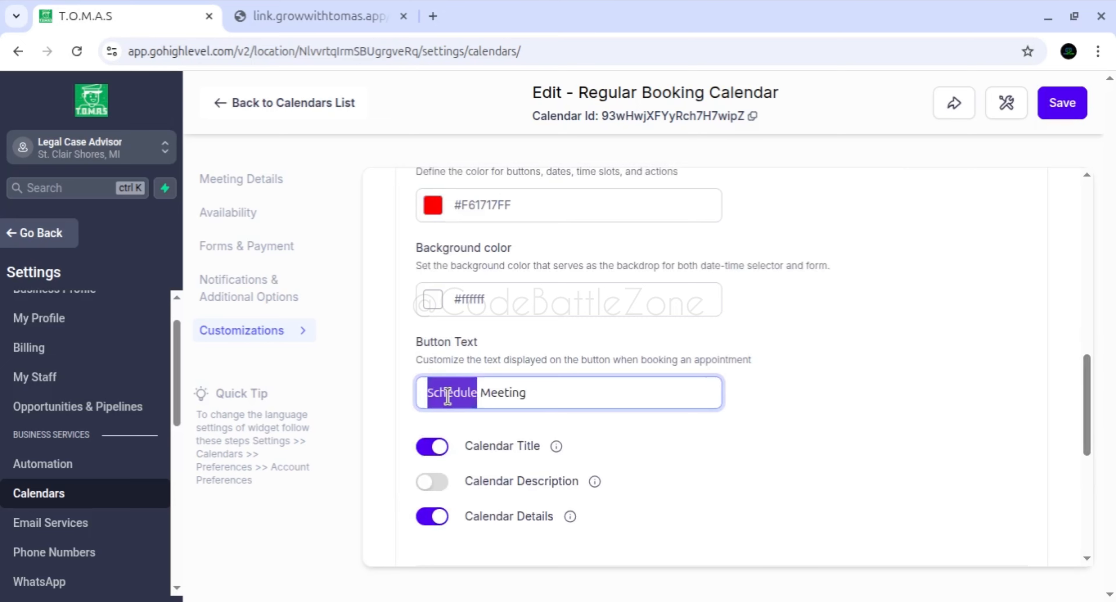
{"action": "triple_click", "coordinate": [448, 392]}
{"action": "double_click", "coordinate": [448, 392]}
{"action": "left_click", "coordinate": [487, 395]}
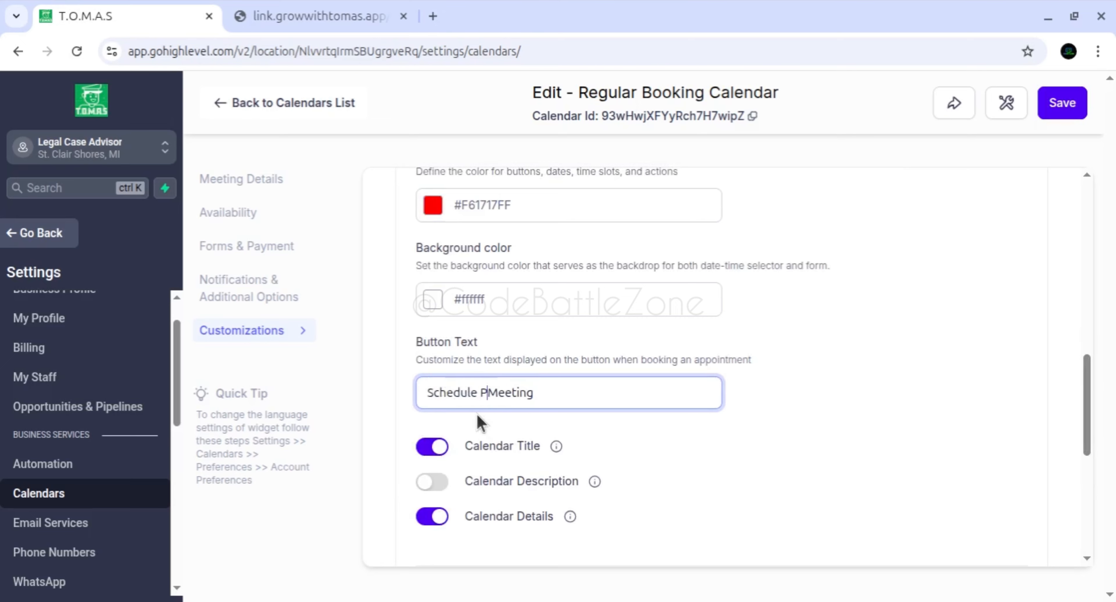
{"action": "type", "text": "Prersonal"}
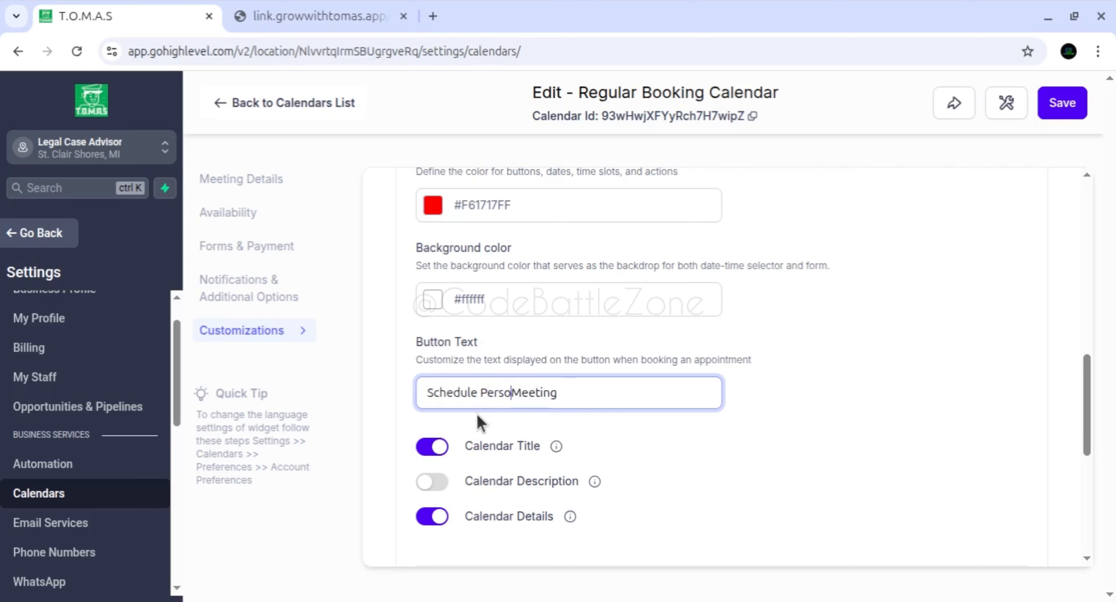
{"action": "left_click", "coordinate": [1064, 104]}
{"action": "left_click", "coordinate": [583, 392]}
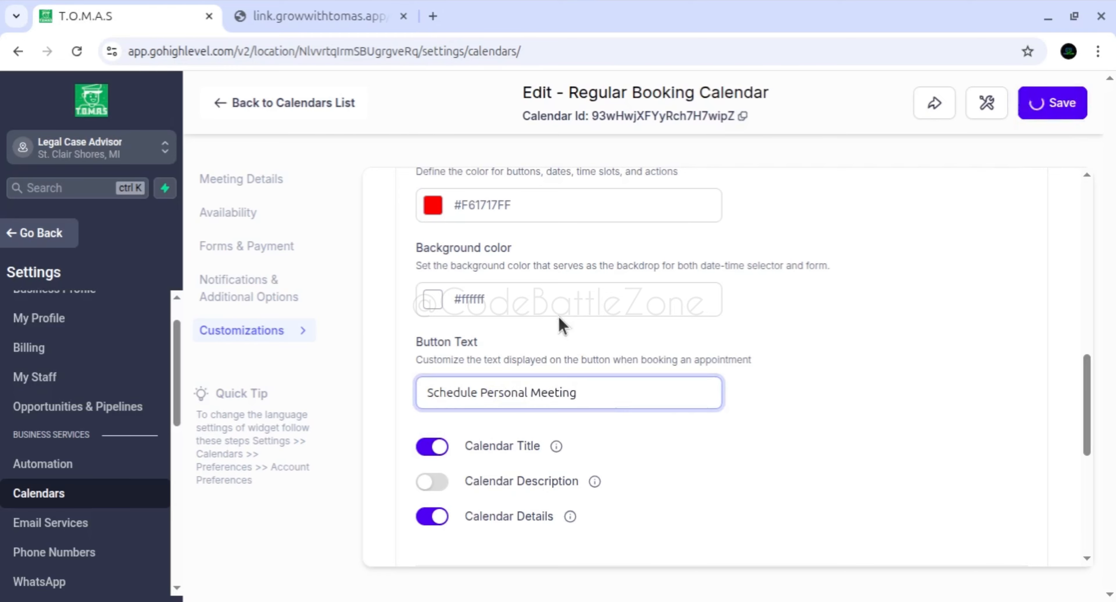
Reload the public booking page, select the 08:30 PM slot on June 30, 2025, and check the booking button's text on the Enter Details form.
{"action": "left_click", "coordinate": [324, 22]}
{"action": "left_click", "coordinate": [77, 51]}
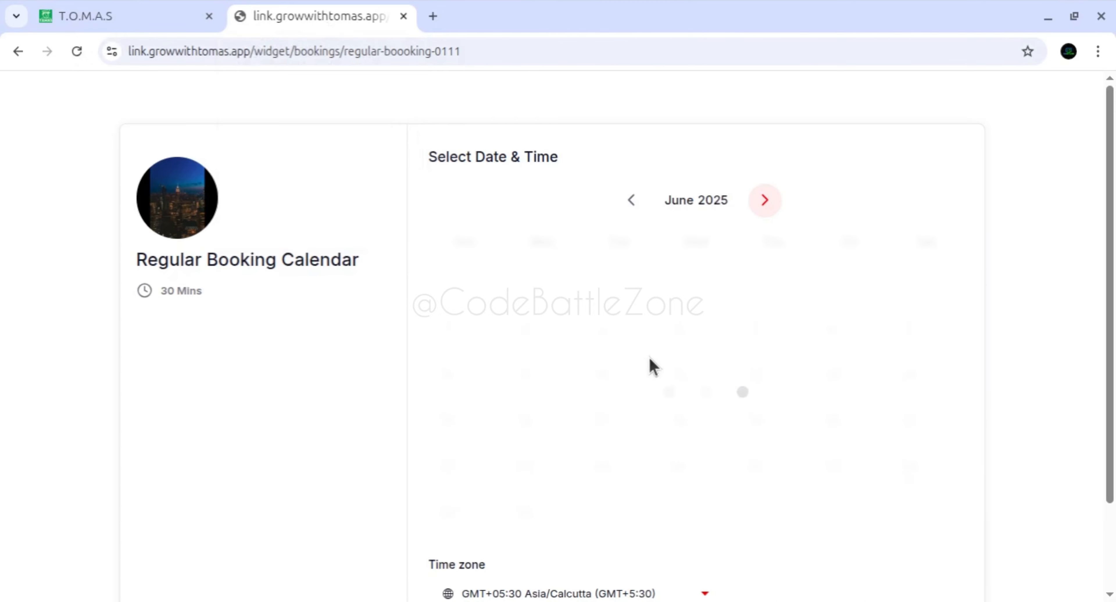
{"action": "scroll", "coordinate": [772, 366], "scroll_direction": "down", "scroll_amount": 5}
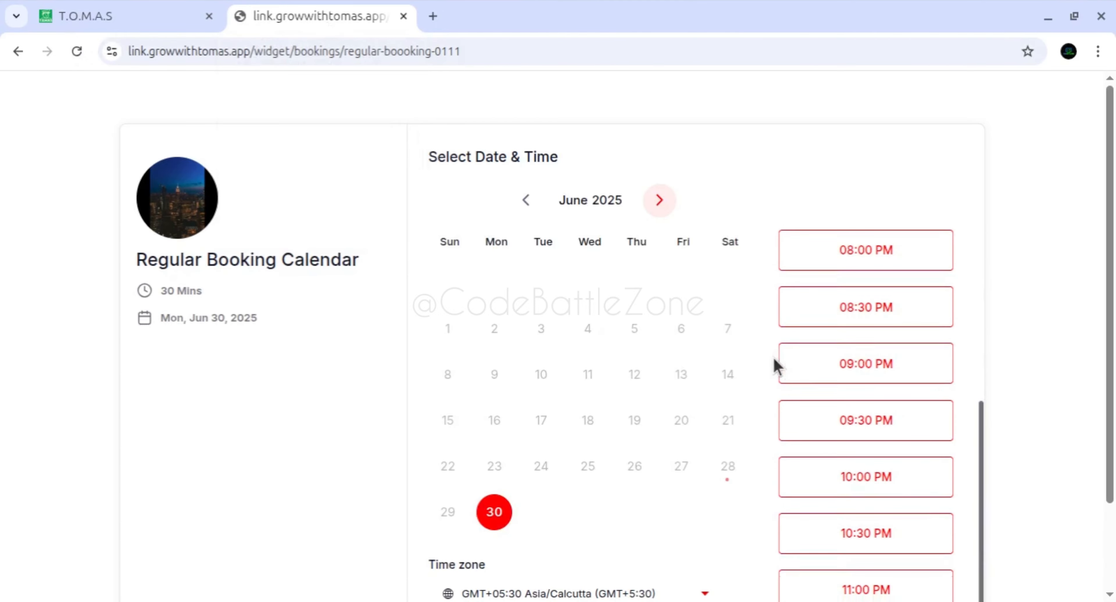
{"action": "left_click", "coordinate": [847, 316]}
{"action": "left_click", "coordinate": [901, 317]}
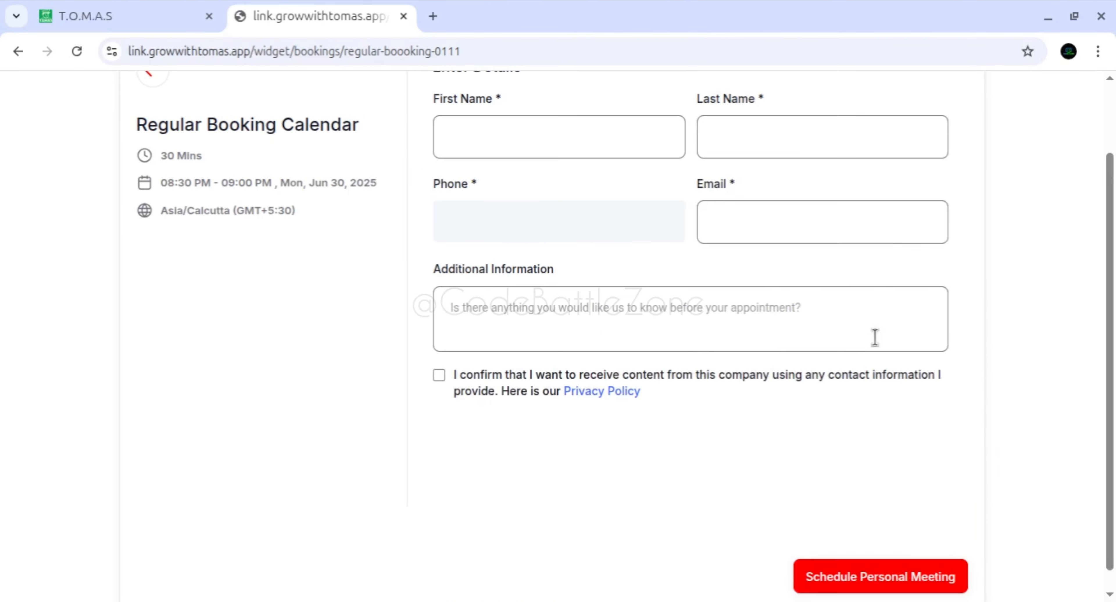
{"action": "scroll", "coordinate": [874, 333], "scroll_direction": "down", "scroll_amount": 1}
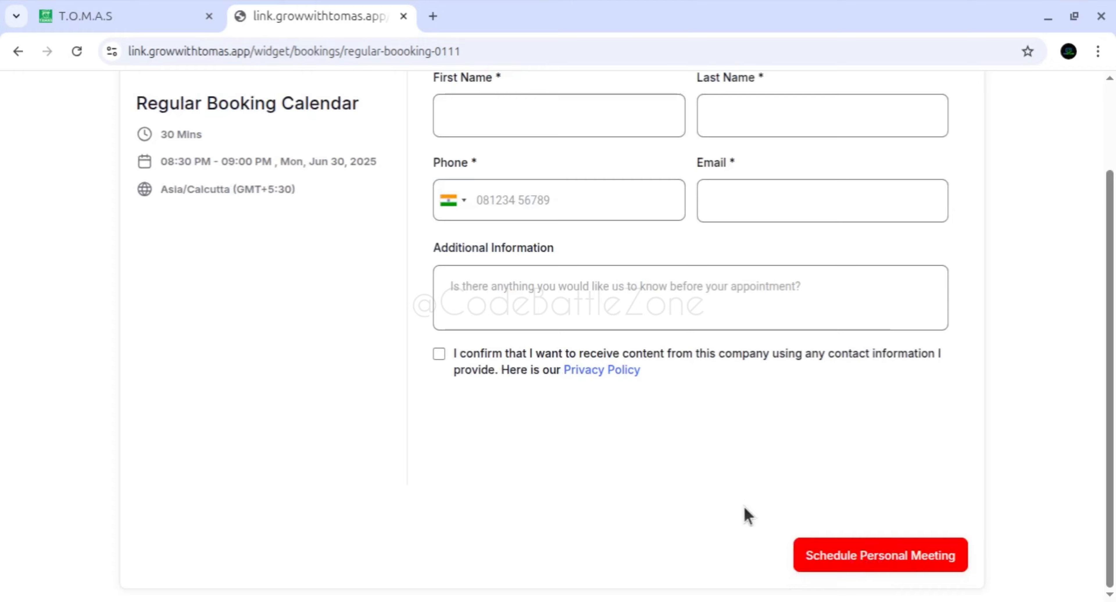
{"action": "scroll", "coordinate": [732, 499], "scroll_direction": "up", "scroll_amount": 3}
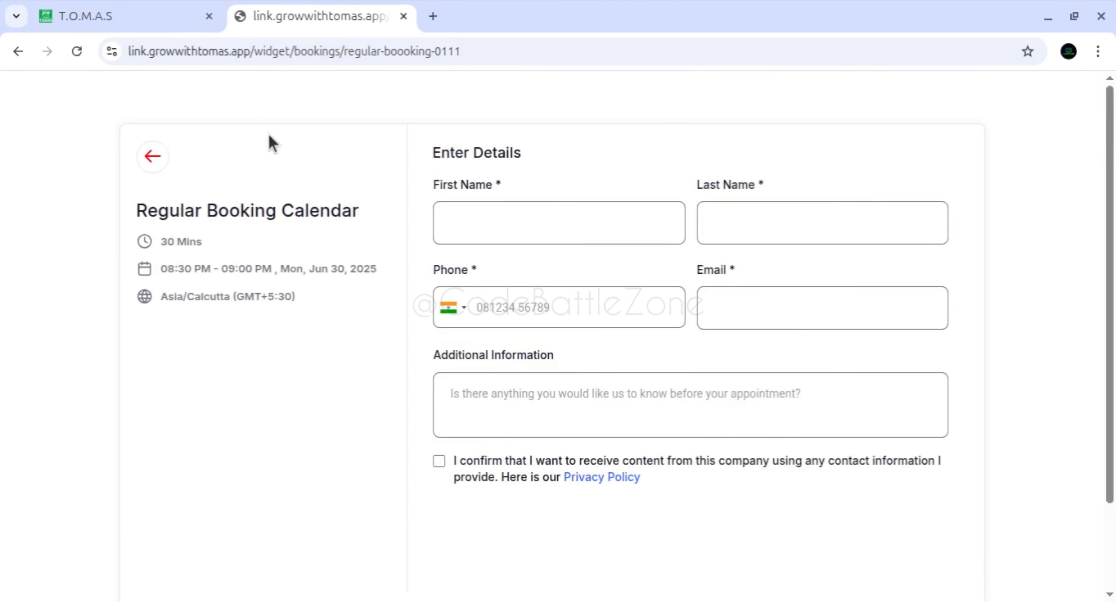
Reopen the Regular Booking Calendar for editing and review the form selection, widget order and consent settings under Forms & Payment.
{"action": "left_click", "coordinate": [148, 24]}
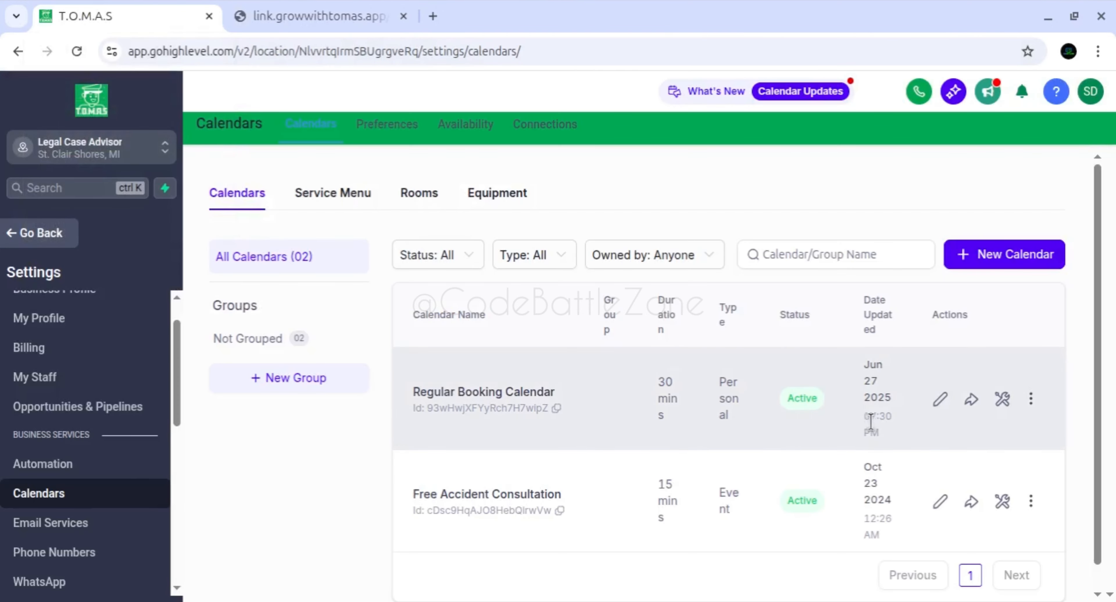
{"action": "left_click", "coordinate": [756, 373]}
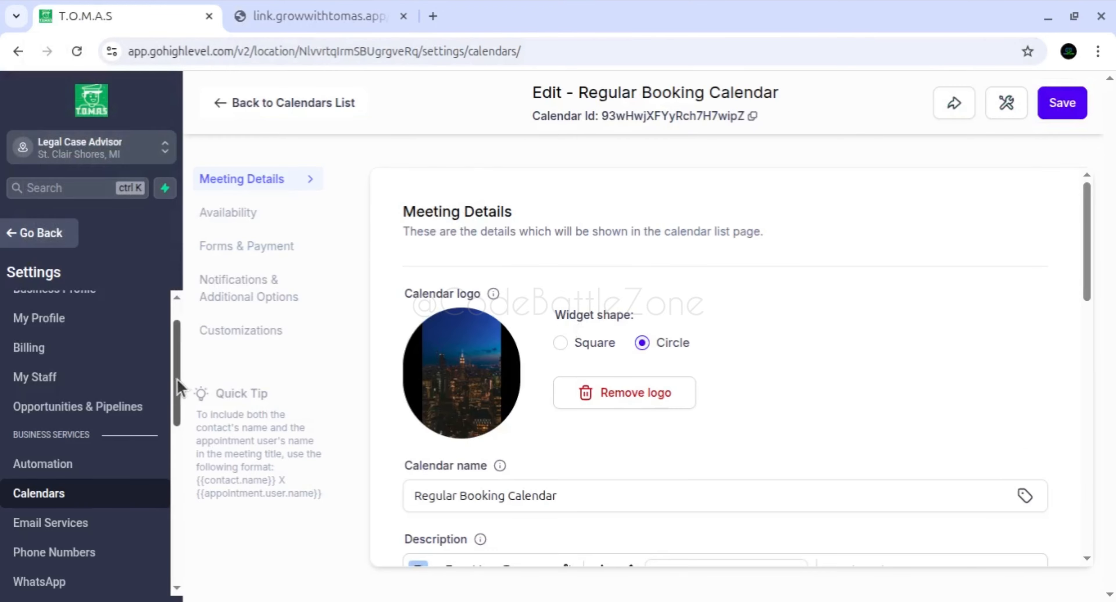
{"action": "left_click", "coordinate": [260, 249]}
{"action": "scroll", "coordinate": [692, 392], "scroll_direction": "down", "scroll_amount": 3}
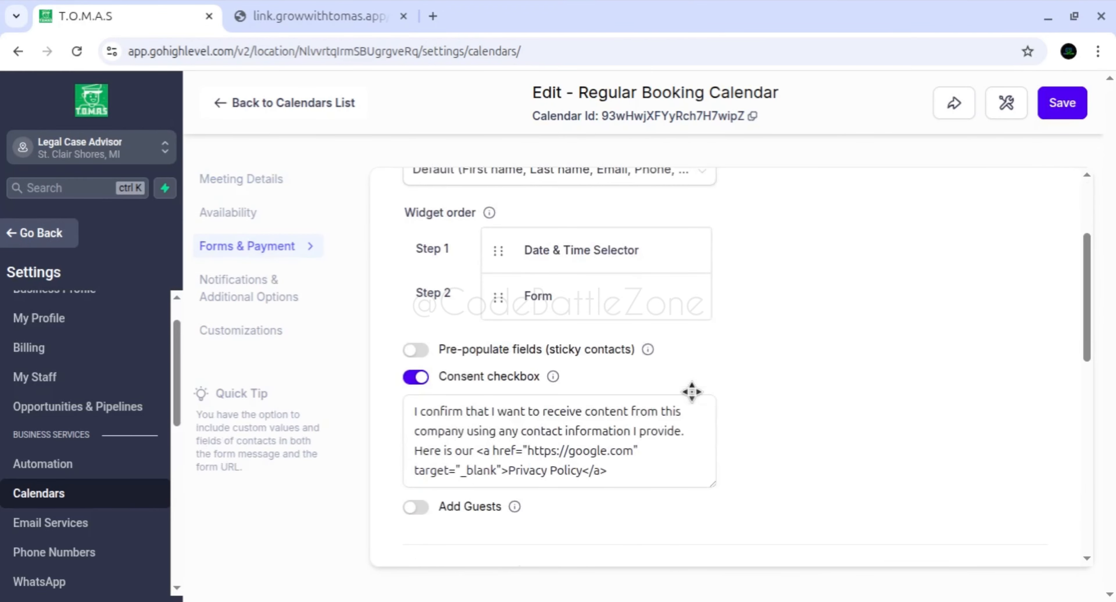
{"action": "scroll", "coordinate": [814, 368], "scroll_direction": "up", "scroll_amount": 3}
{"action": "scroll", "coordinate": [814, 368], "scroll_direction": "down", "scroll_amount": 1}
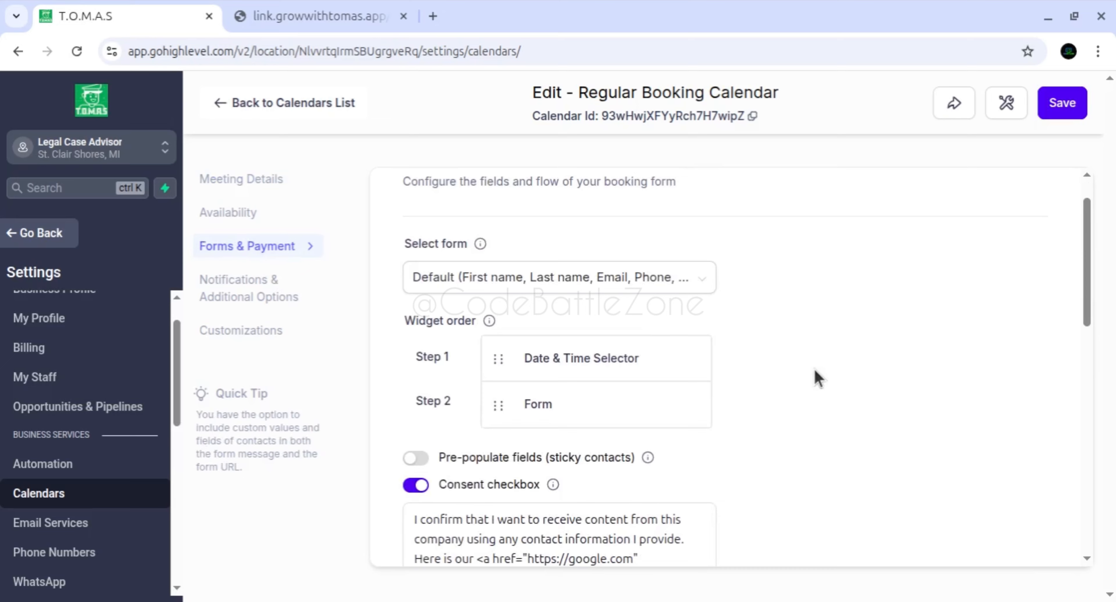
Select Contact Form as the Regular Booking Calendar's booking form and save the calendar.
{"action": "left_click", "coordinate": [650, 282]}
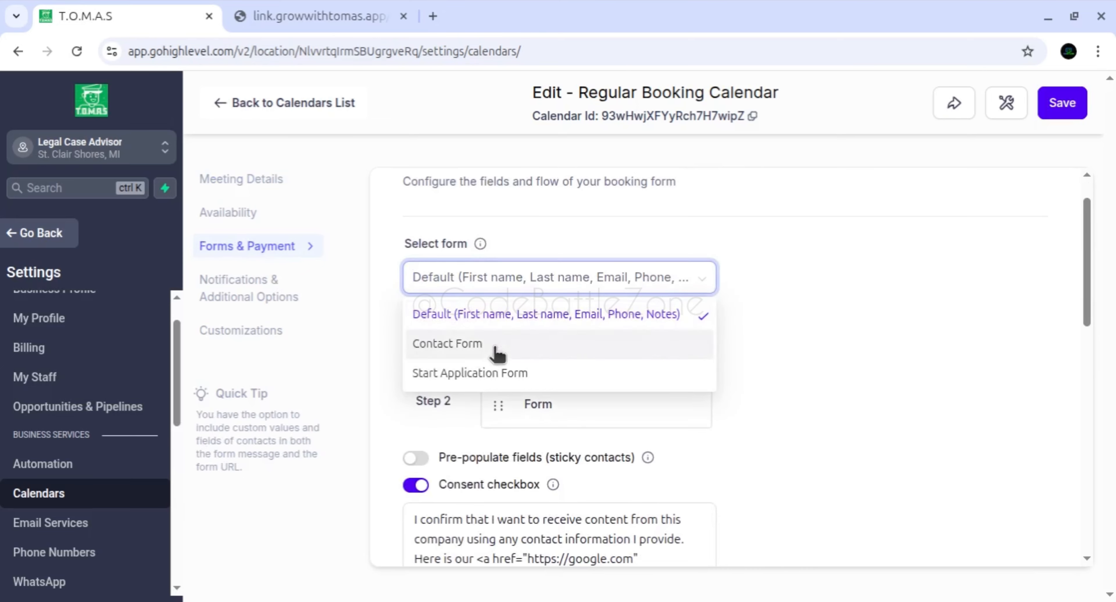
{"action": "left_click", "coordinate": [466, 347]}
{"action": "left_click", "coordinate": [1064, 106]}
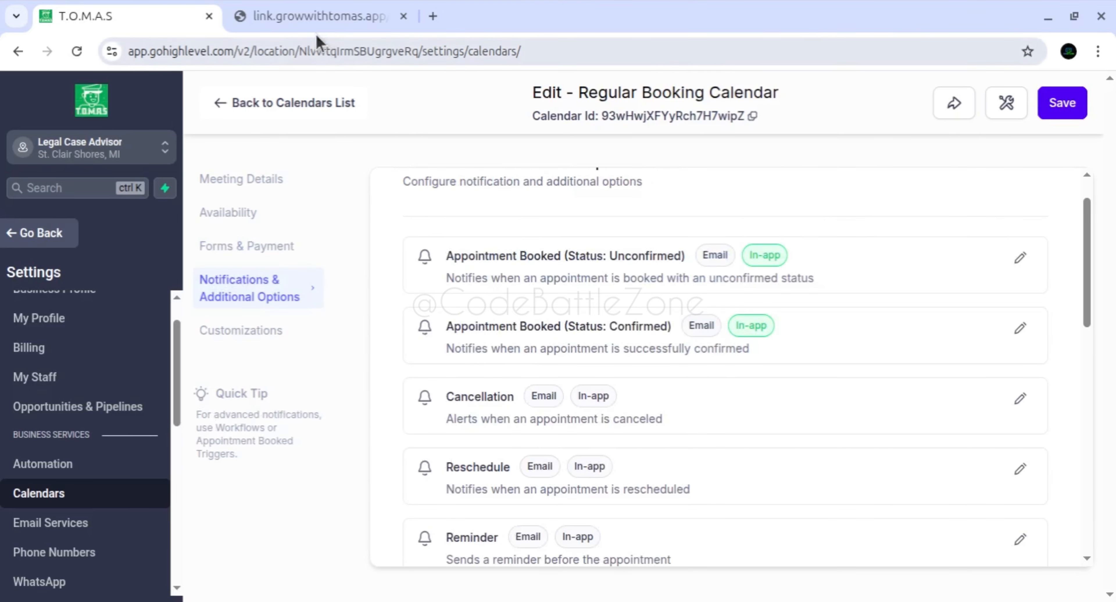
Reload the public booking page, select the 05:30 PM slot on June 30, 2025, and check the fields of the Enter Details form.
{"action": "left_click", "coordinate": [316, 22]}
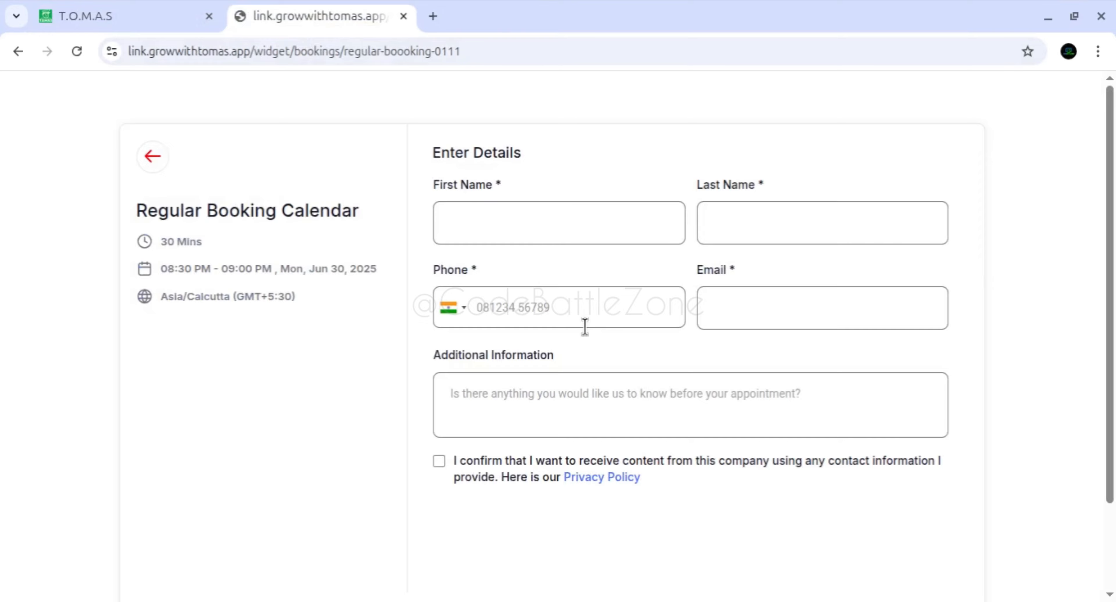
{"action": "scroll", "coordinate": [585, 324], "scroll_direction": "down", "scroll_amount": 1}
{"action": "left_click", "coordinate": [77, 51]}
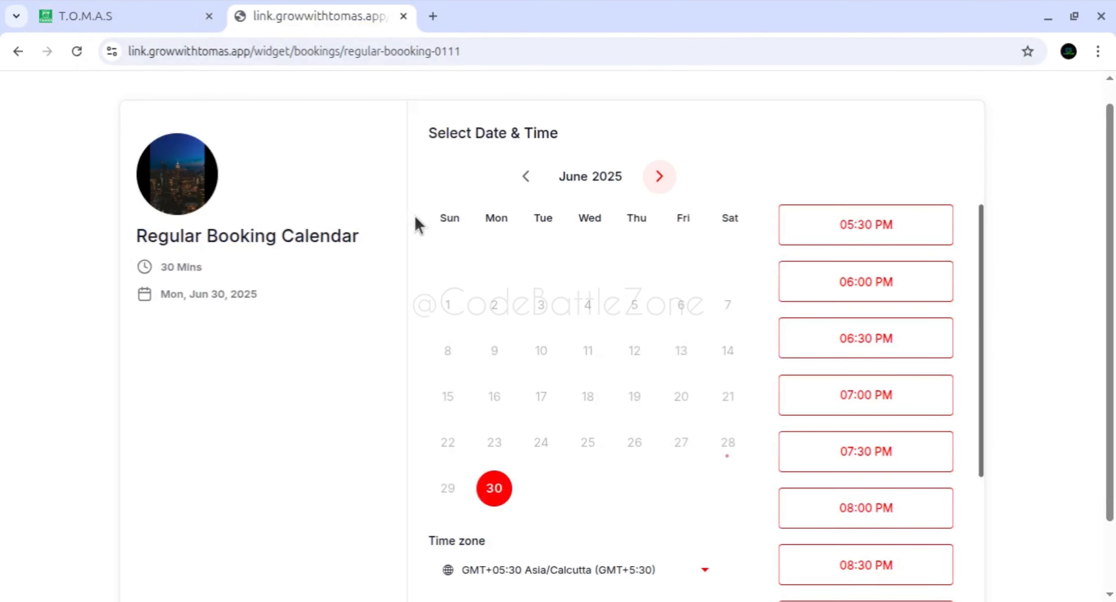
{"action": "left_click", "coordinate": [837, 219]}
{"action": "left_click", "coordinate": [902, 230]}
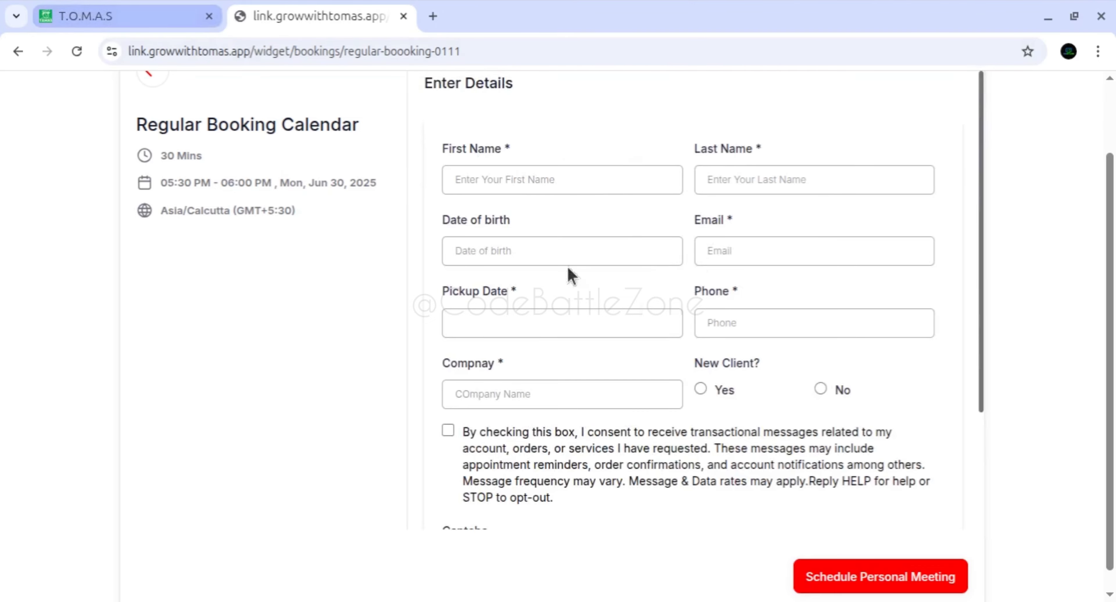
{"action": "scroll", "coordinate": [650, 306], "scroll_direction": "down", "scroll_amount": 4}
{"action": "scroll", "coordinate": [605, 258], "scroll_direction": "up", "scroll_amount": 4}
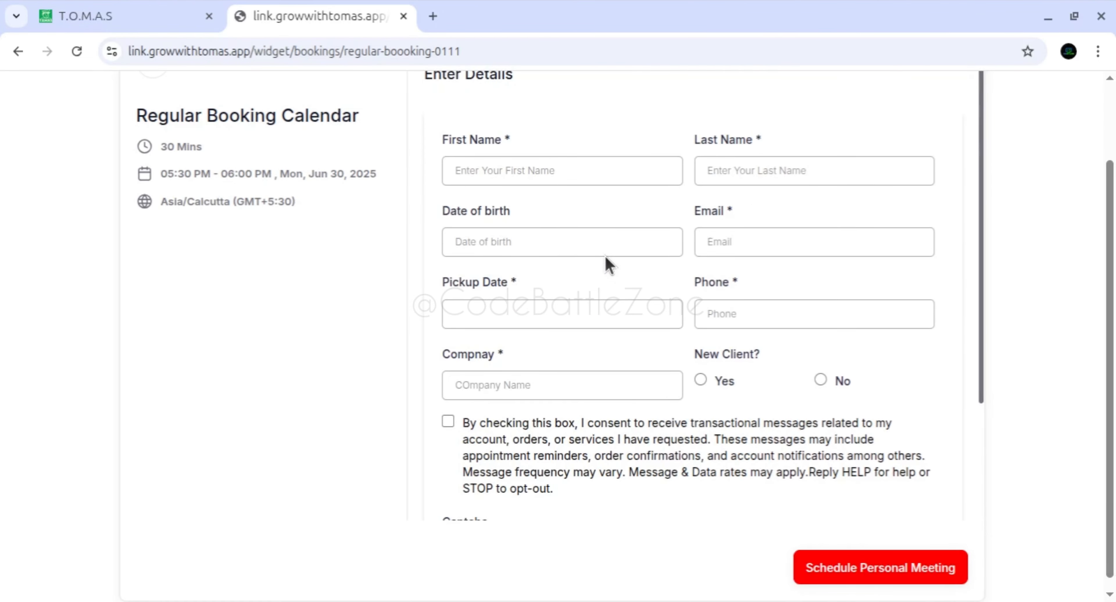
{"action": "scroll", "coordinate": [605, 258], "scroll_direction": "up", "scroll_amount": 2}
{"action": "scroll", "coordinate": [606, 299], "scroll_direction": "down", "scroll_amount": 3}
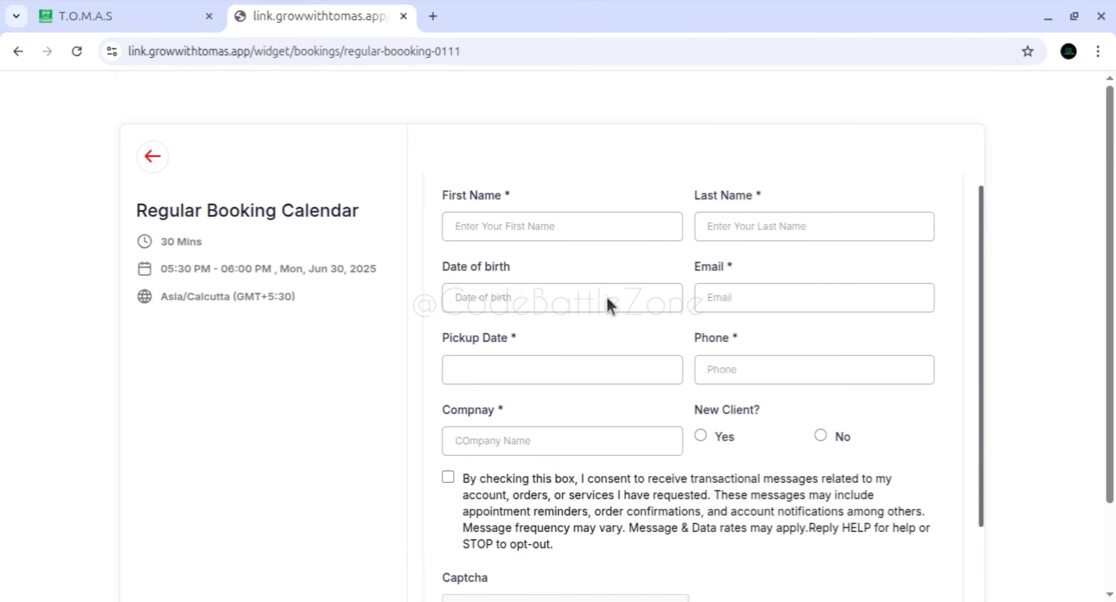
{"action": "scroll", "coordinate": [607, 299], "scroll_direction": "up", "scroll_amount": 2}
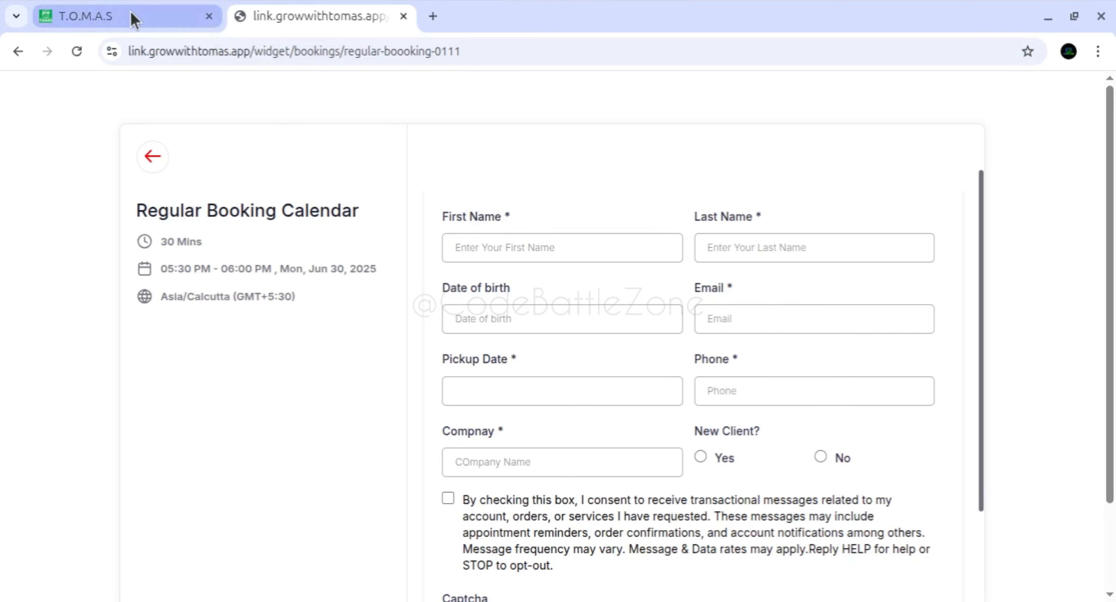
Return to the calendar editor and review the meeting location options for the assigned team member under Meeting Details.
{"action": "left_click", "coordinate": [136, 19]}
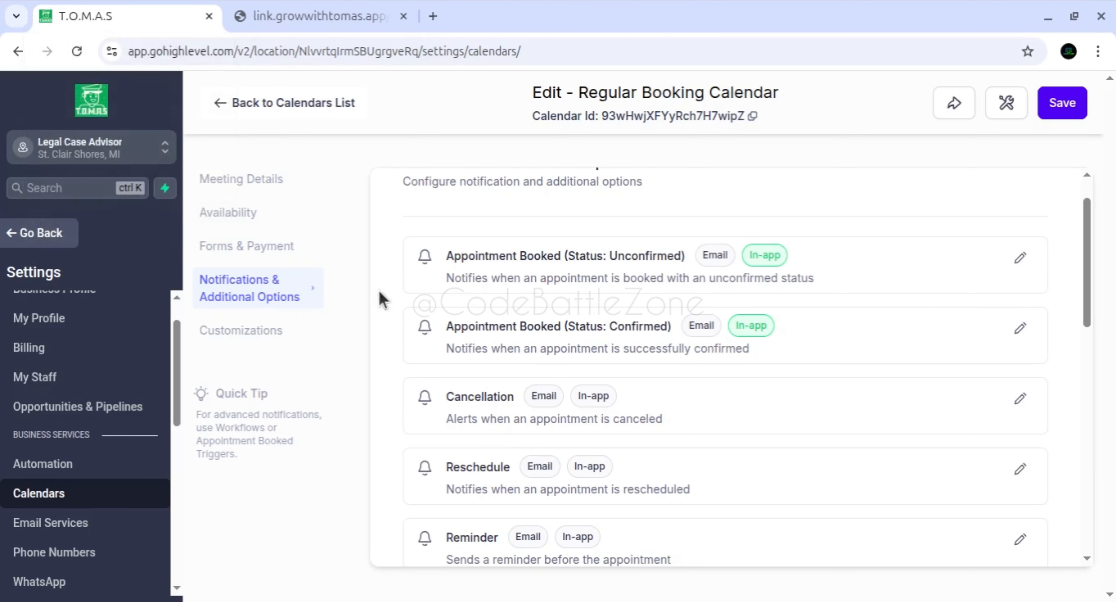
{"action": "scroll", "coordinate": [983, 270], "scroll_direction": "up", "scroll_amount": 1}
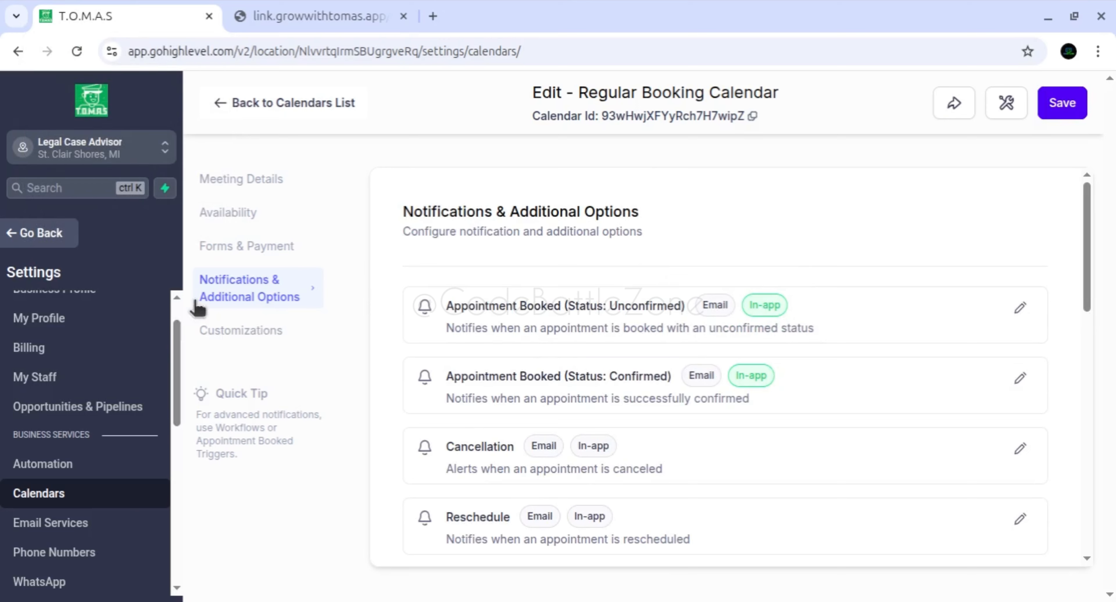
{"action": "left_click", "coordinate": [242, 179]}
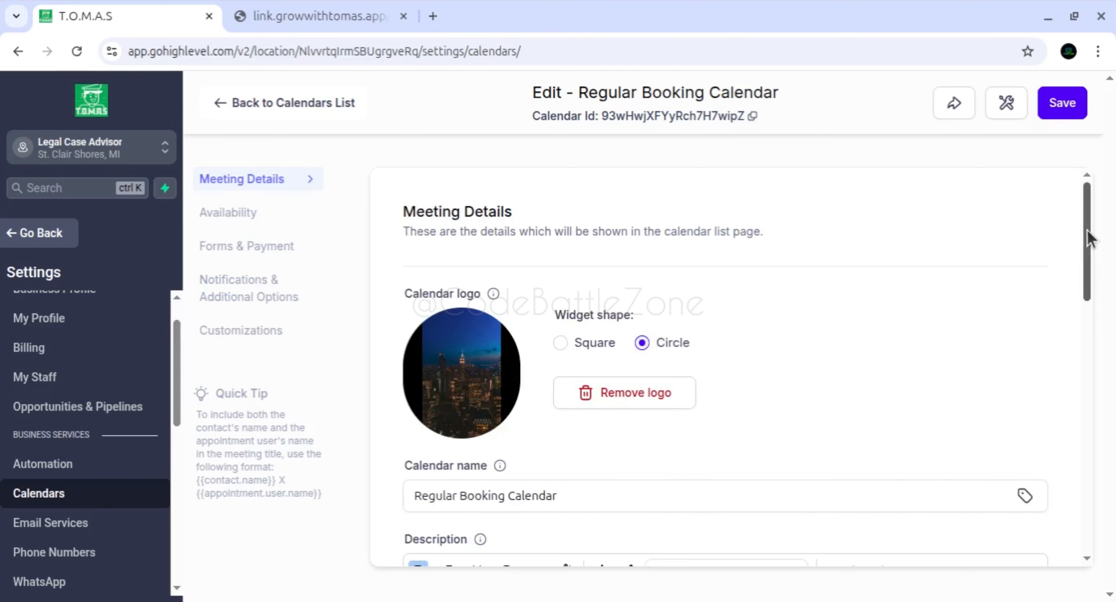
{"action": "left_click_drag", "start_coordinate": [1087, 239], "coordinate": [1057, 479]}
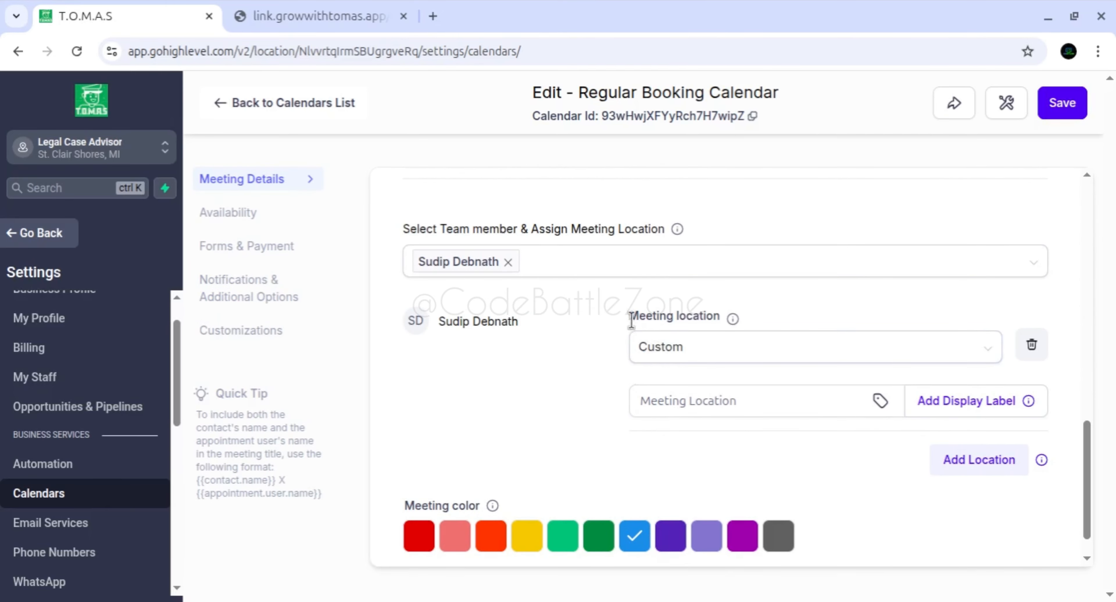
{"action": "left_click_drag", "start_coordinate": [631, 316], "coordinate": [721, 321]}
{"action": "left_click", "coordinate": [757, 318]}
{"action": "left_click_drag", "start_coordinate": [1088, 437], "coordinate": [1086, 431]}
{"action": "left_click", "coordinate": [977, 368]}
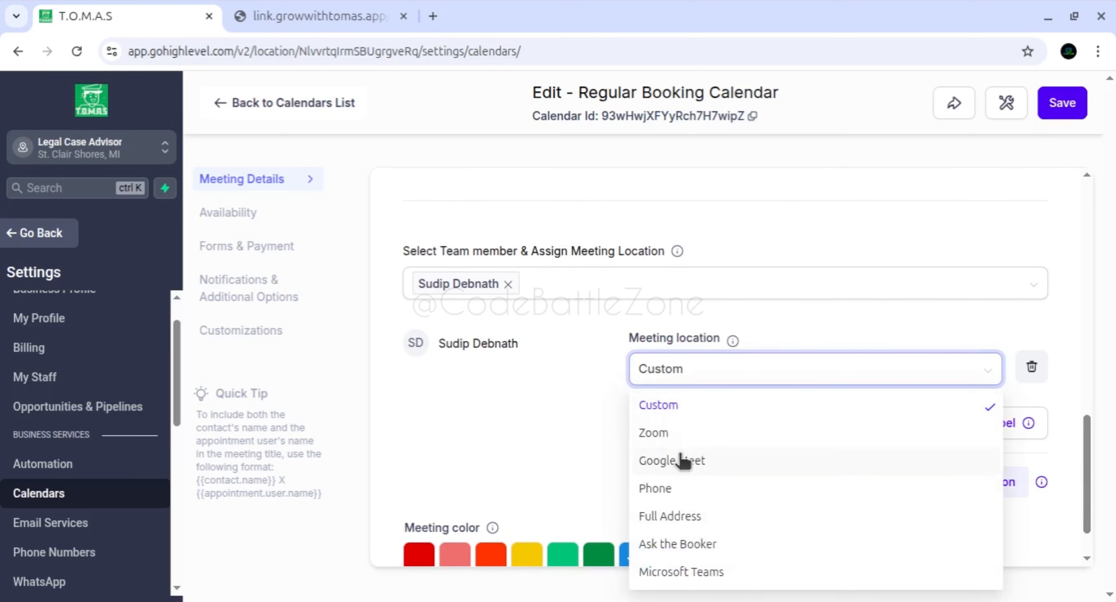
{"action": "left_click", "coordinate": [548, 429]}
{"action": "left_click", "coordinate": [715, 377]}
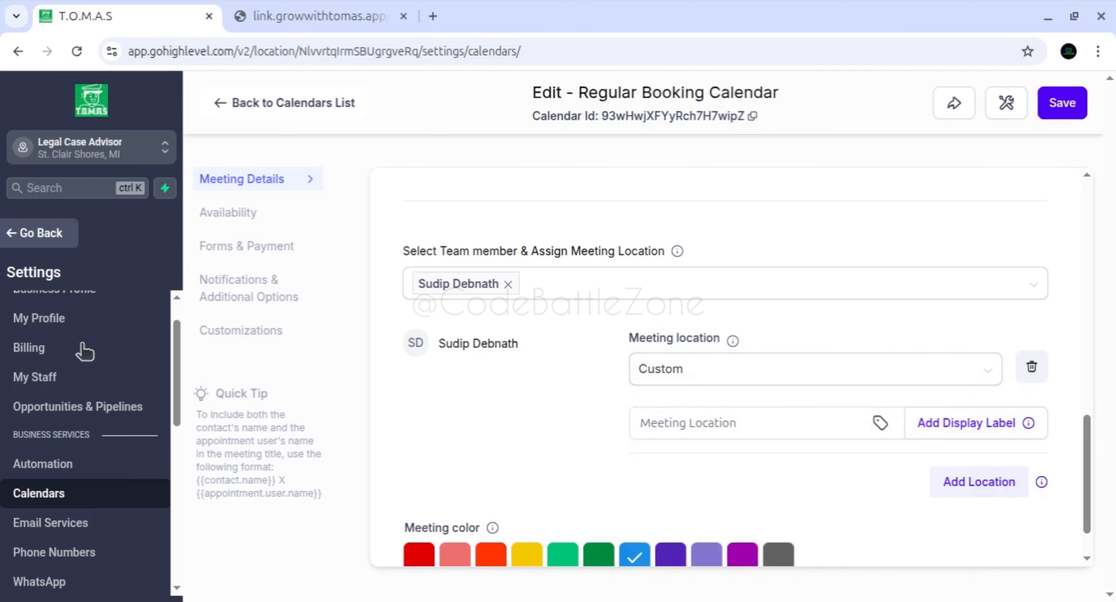
{"action": "left_click_drag", "start_coordinate": [175, 338], "coordinate": [176, 323]}
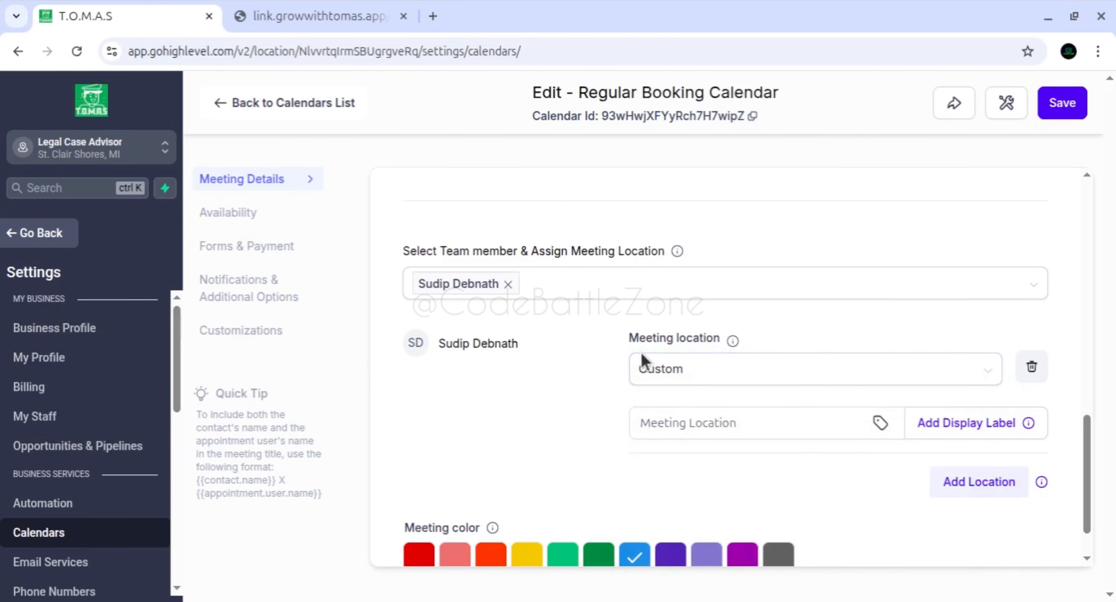
{"action": "left_click", "coordinate": [693, 376]}
{"action": "left_click", "coordinate": [533, 417]}
Leave the calendar editor, open the calendar Connections settings and look over the staff, Calendars, Video Conferencing and Google Organic Booking sections.
{"action": "left_click", "coordinate": [278, 112]}
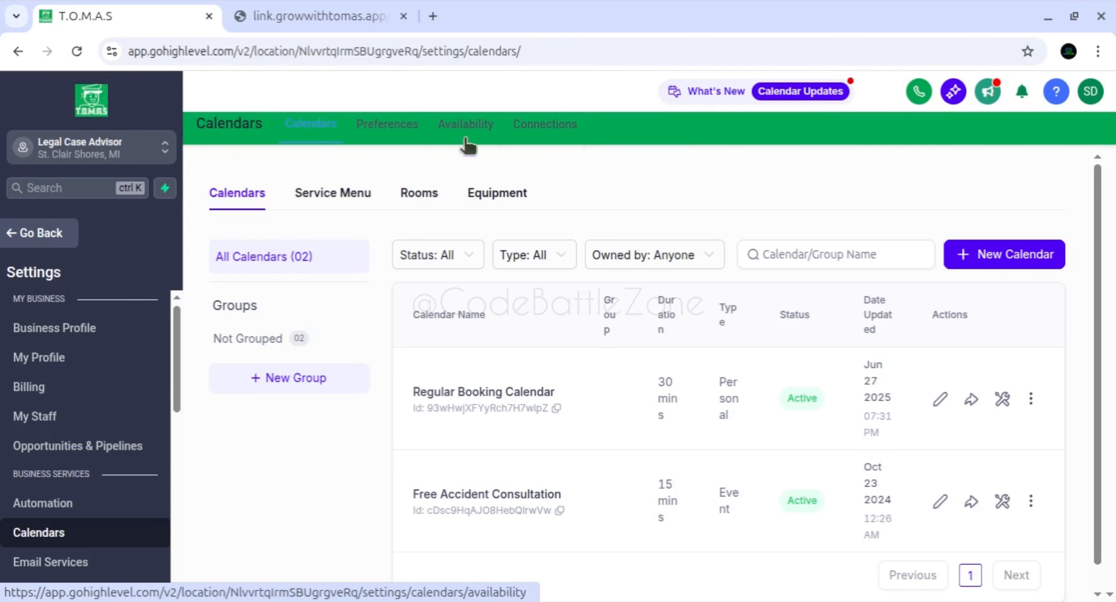
{"action": "left_click", "coordinate": [544, 125]}
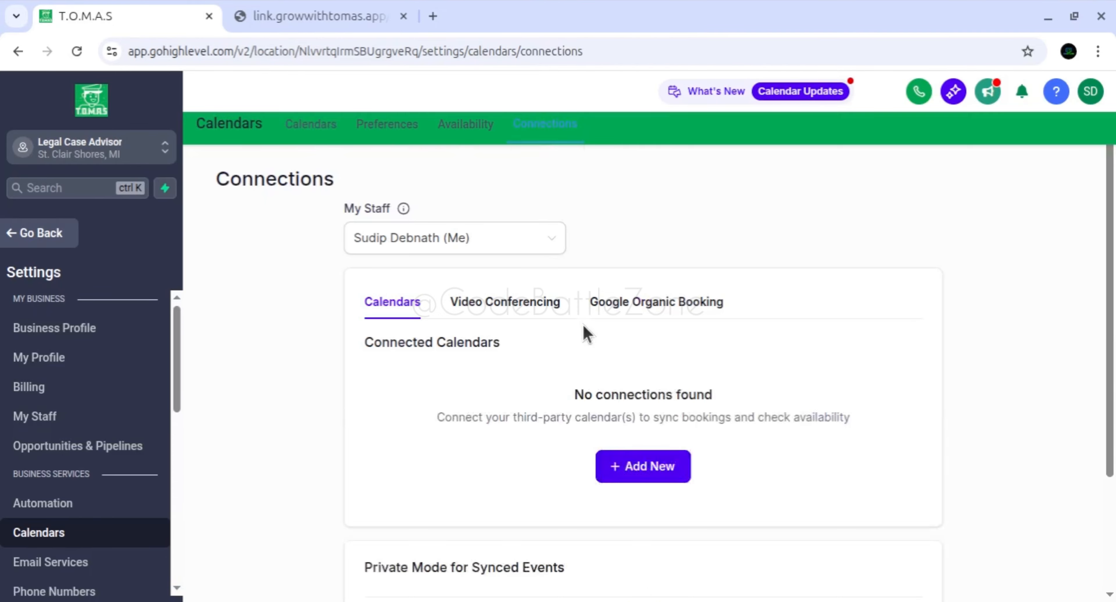
{"action": "left_click_drag", "start_coordinate": [1112, 210], "coordinate": [1115, 153]}
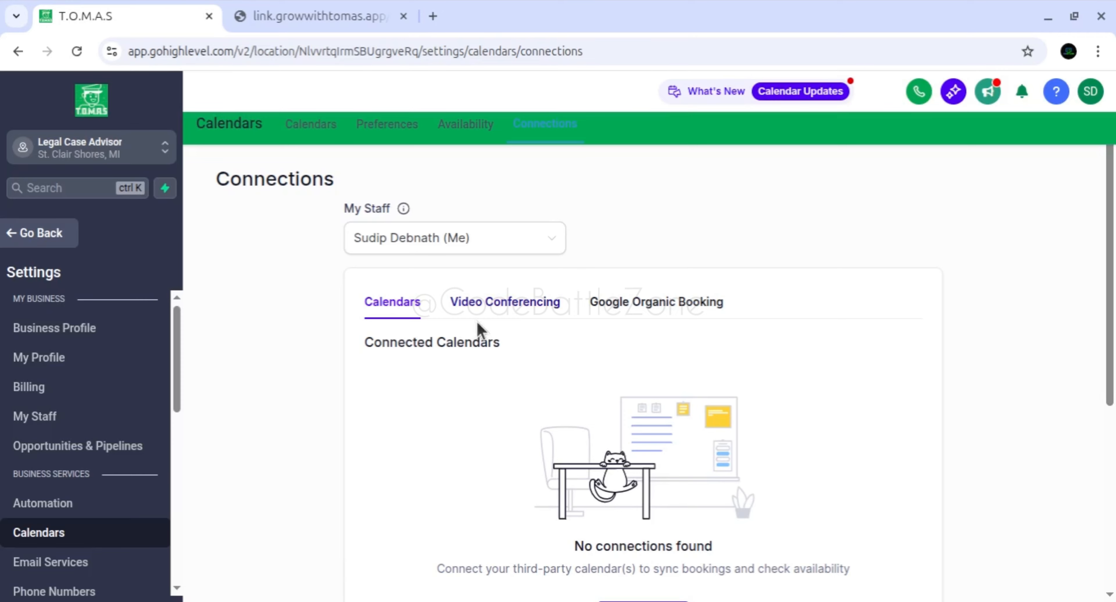
{"action": "left_click", "coordinate": [511, 243]}
{"action": "left_click", "coordinate": [560, 239]}
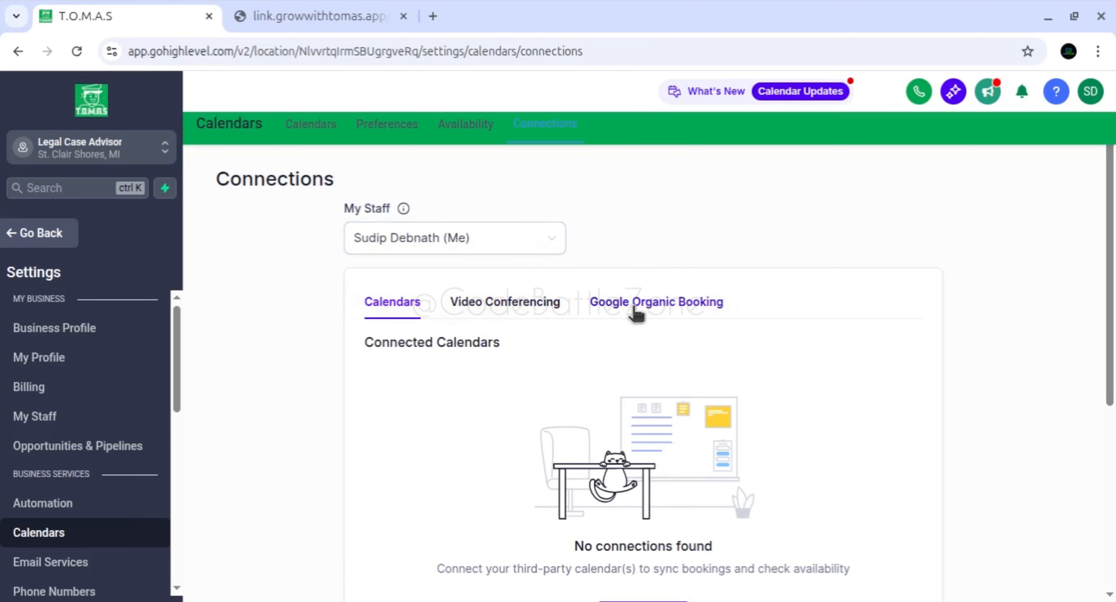
{"action": "left_click", "coordinate": [531, 304]}
{"action": "left_click", "coordinate": [640, 304]}
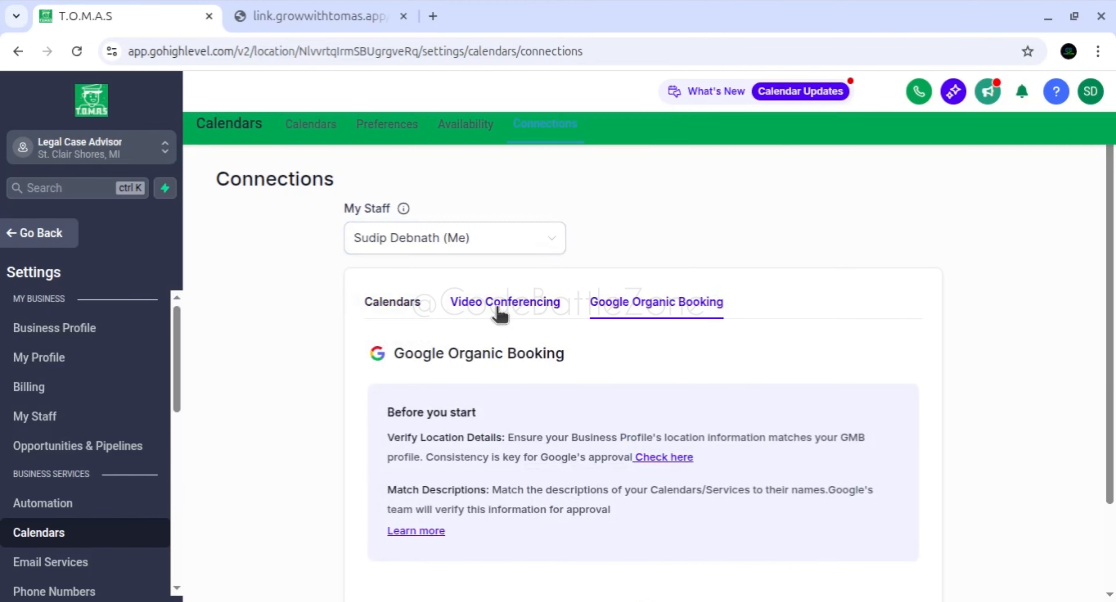
{"action": "left_click", "coordinate": [405, 303]}
{"action": "scroll", "coordinate": [917, 311], "scroll_direction": "down", "scroll_amount": 5}
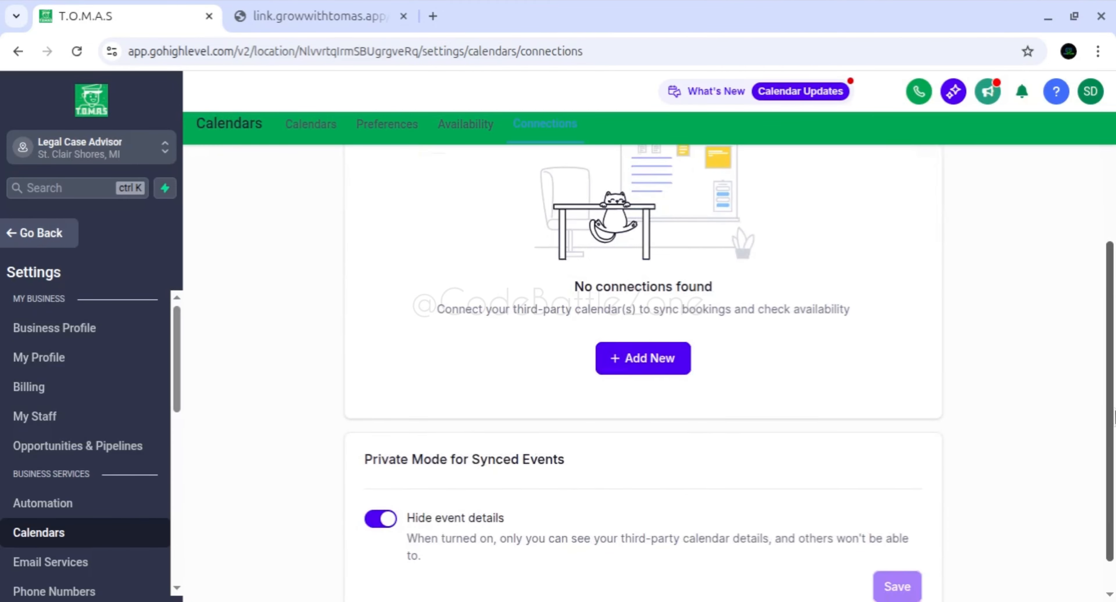
Open the new connection choices, review the third-party calendar and video conferencing integrations, and go back to Connections.
{"action": "left_click", "coordinate": [636, 364]}
{"action": "left_click_drag", "start_coordinate": [1111, 319], "coordinate": [1115, 207]}
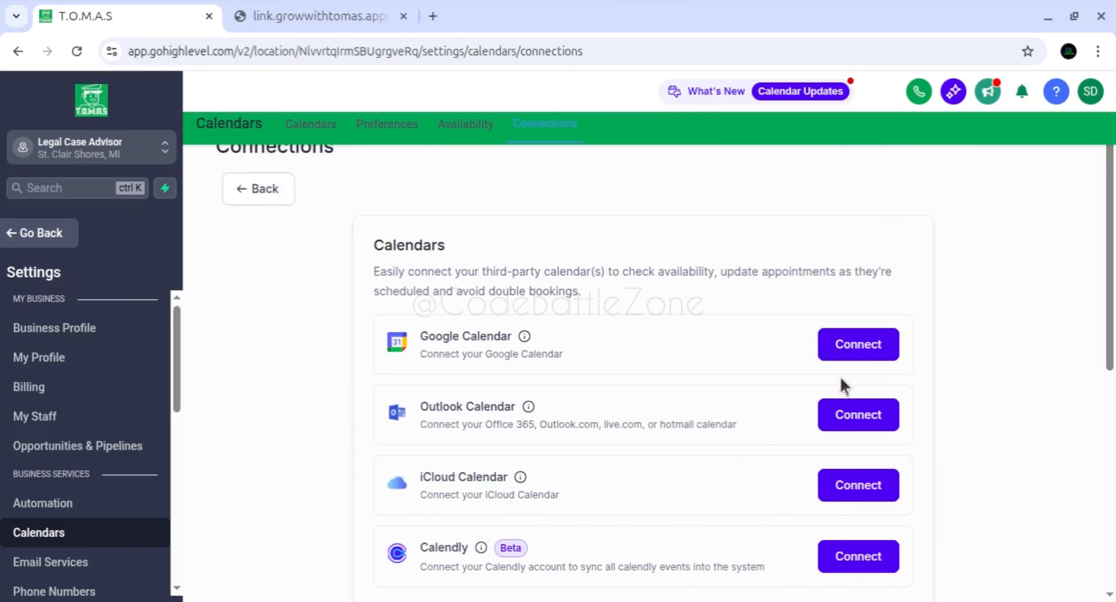
{"action": "scroll", "coordinate": [1026, 317], "scroll_direction": "down", "scroll_amount": 4}
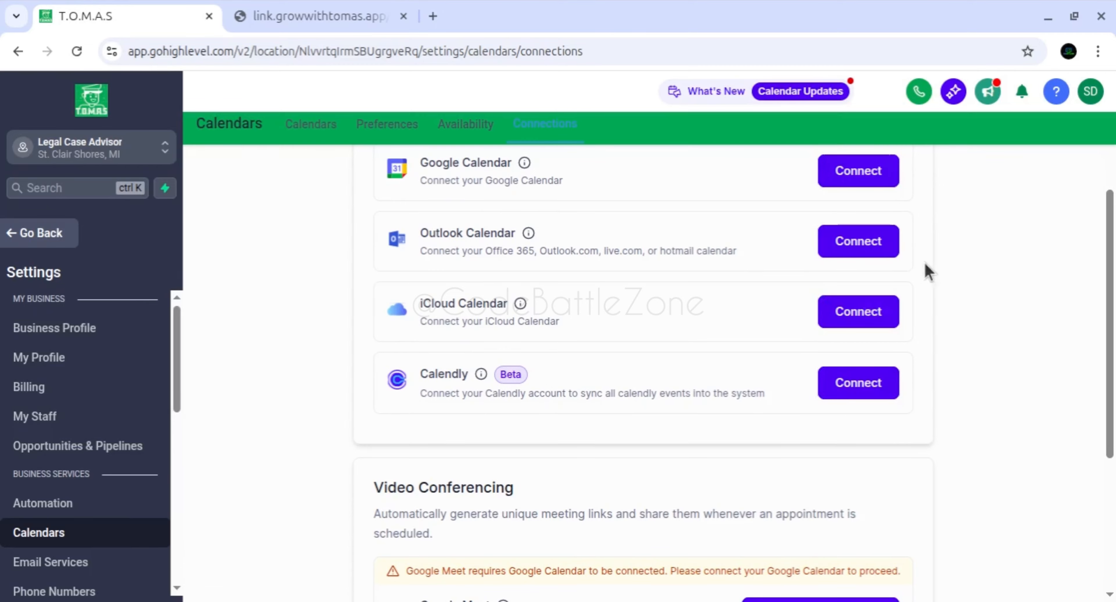
{"action": "scroll", "coordinate": [927, 271], "scroll_direction": "down", "scroll_amount": 6}
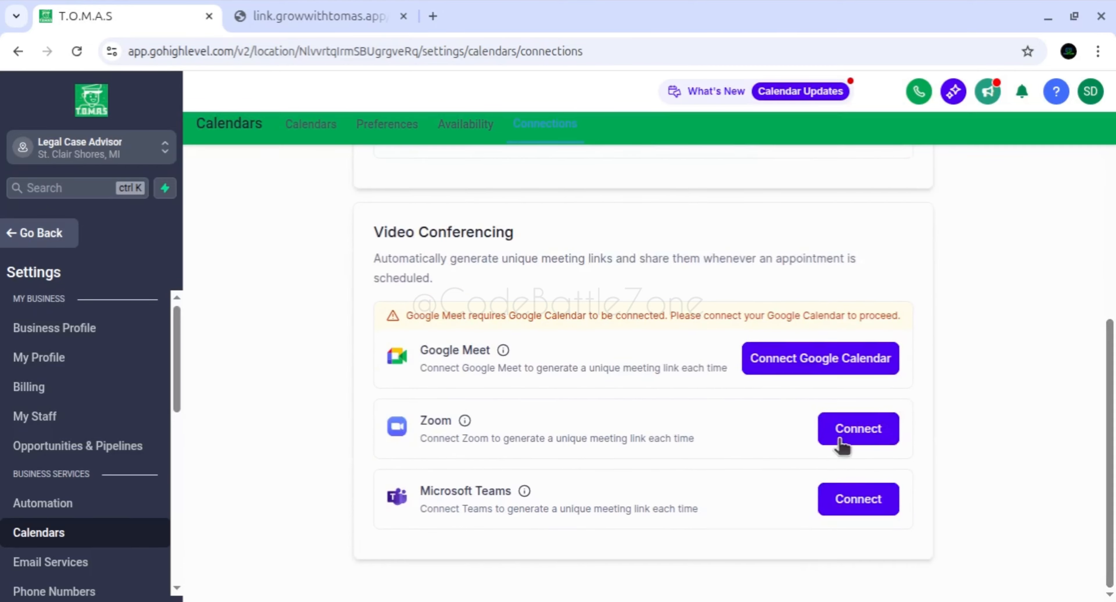
{"action": "scroll", "coordinate": [957, 505], "scroll_direction": "up", "scroll_amount": 10}
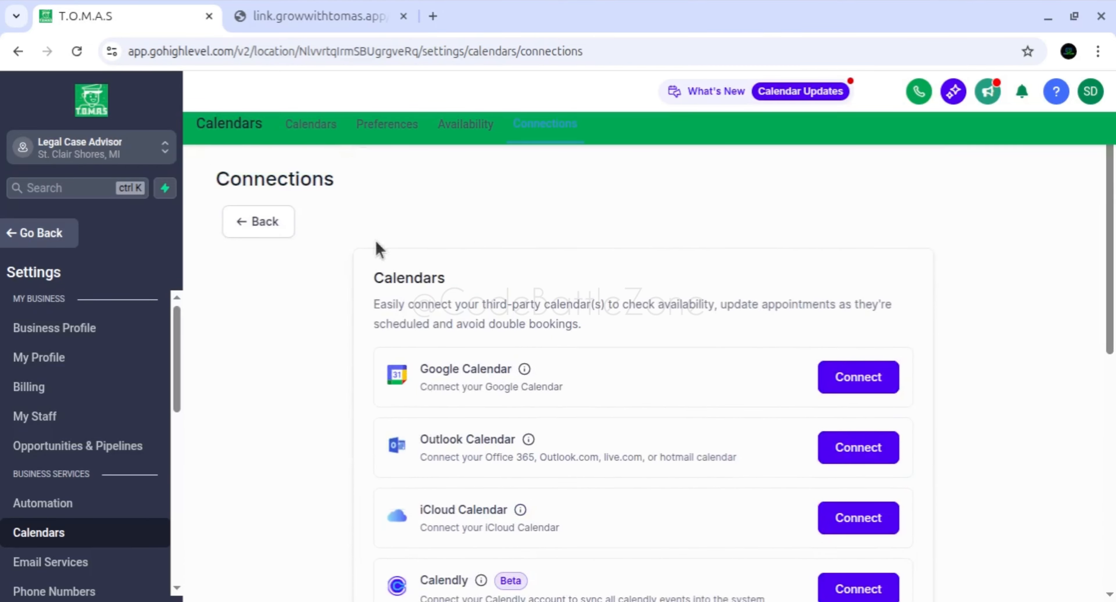
{"action": "left_click", "coordinate": [265, 222]}
Look over the connected calendars area of the Connections page and return to the Calendars list.
{"action": "scroll", "coordinate": [644, 347], "scroll_direction": "down", "scroll_amount": 6}
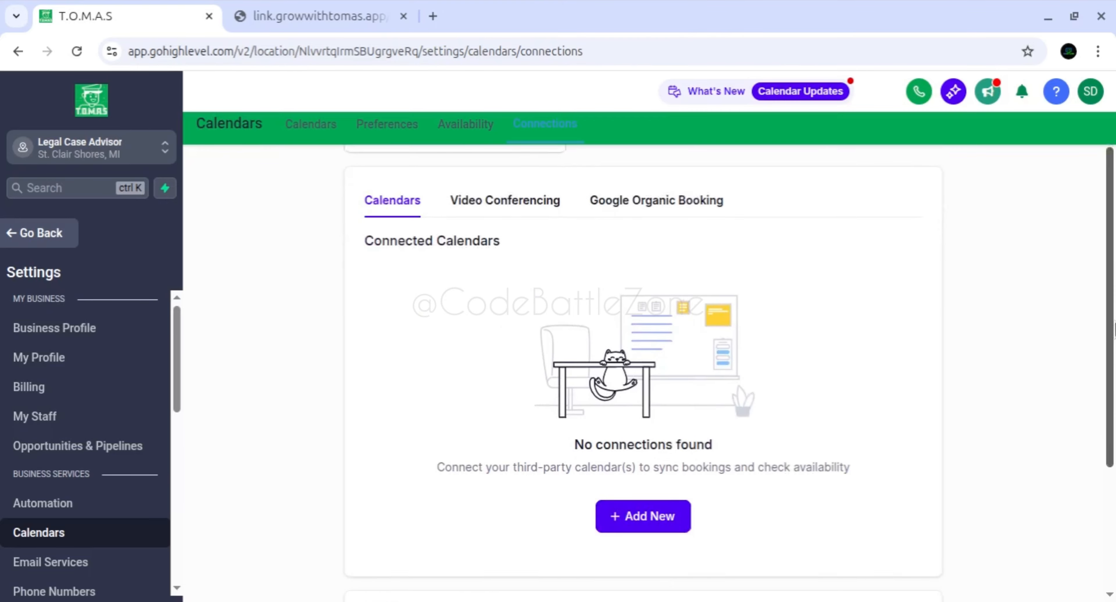
{"action": "scroll", "coordinate": [643, 372], "scroll_direction": "up", "scroll_amount": 5}
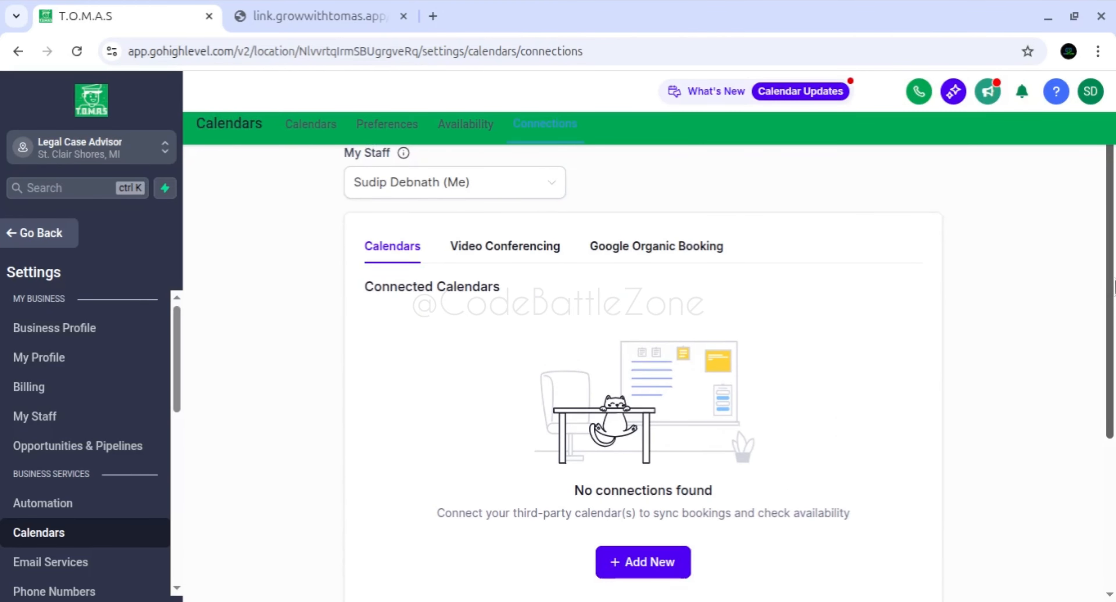
{"action": "scroll", "coordinate": [643, 373], "scroll_direction": "up", "scroll_amount": 1}
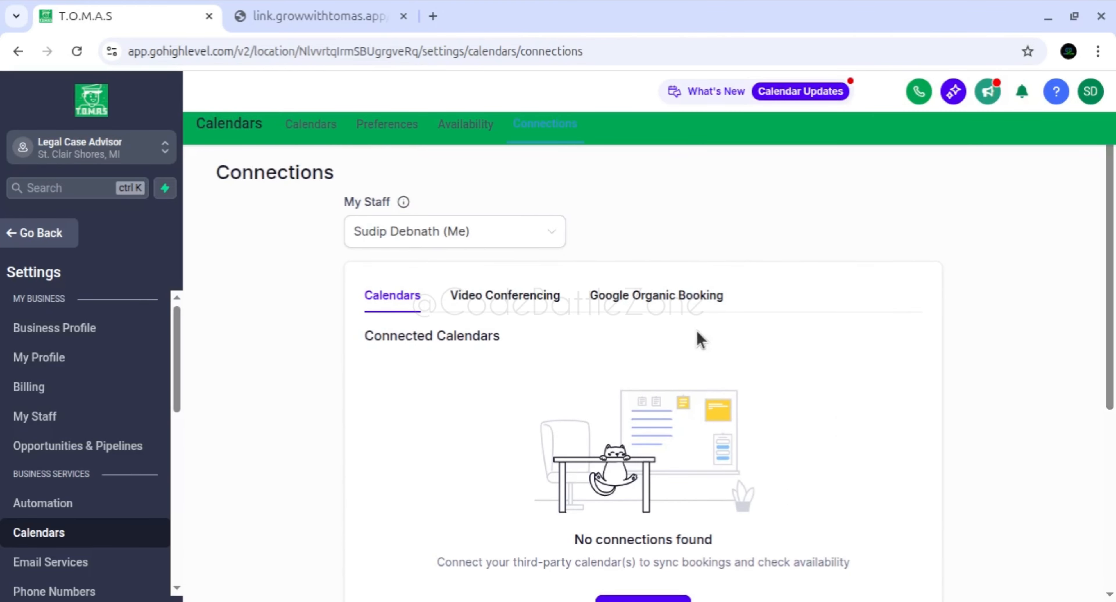
{"action": "scroll", "coordinate": [559, 309], "scroll_direction": "up", "scroll_amount": 1}
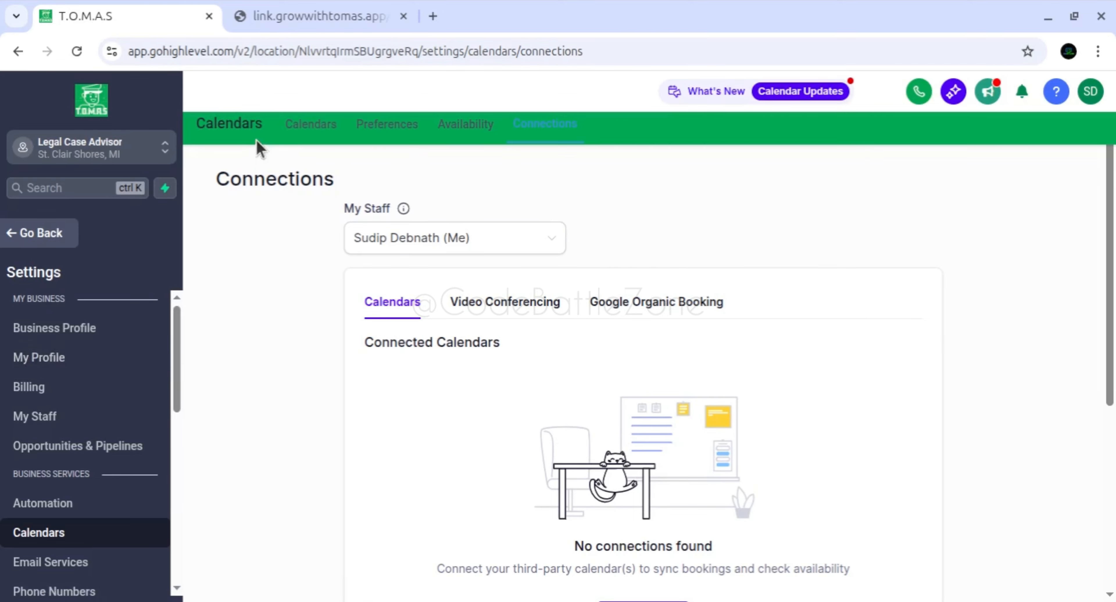
{"action": "left_click", "coordinate": [323, 129]}
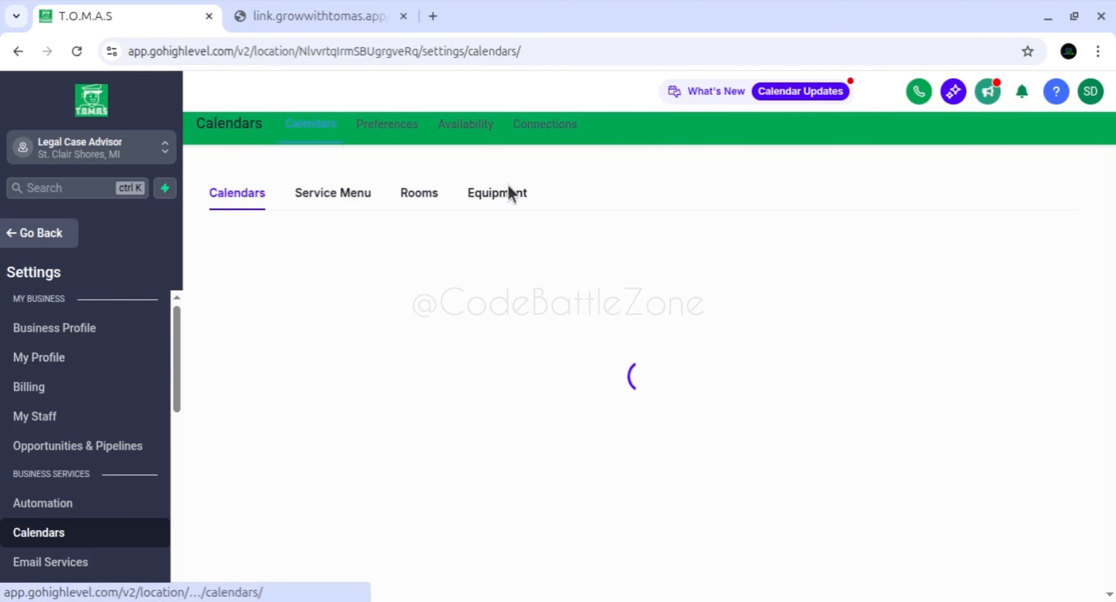